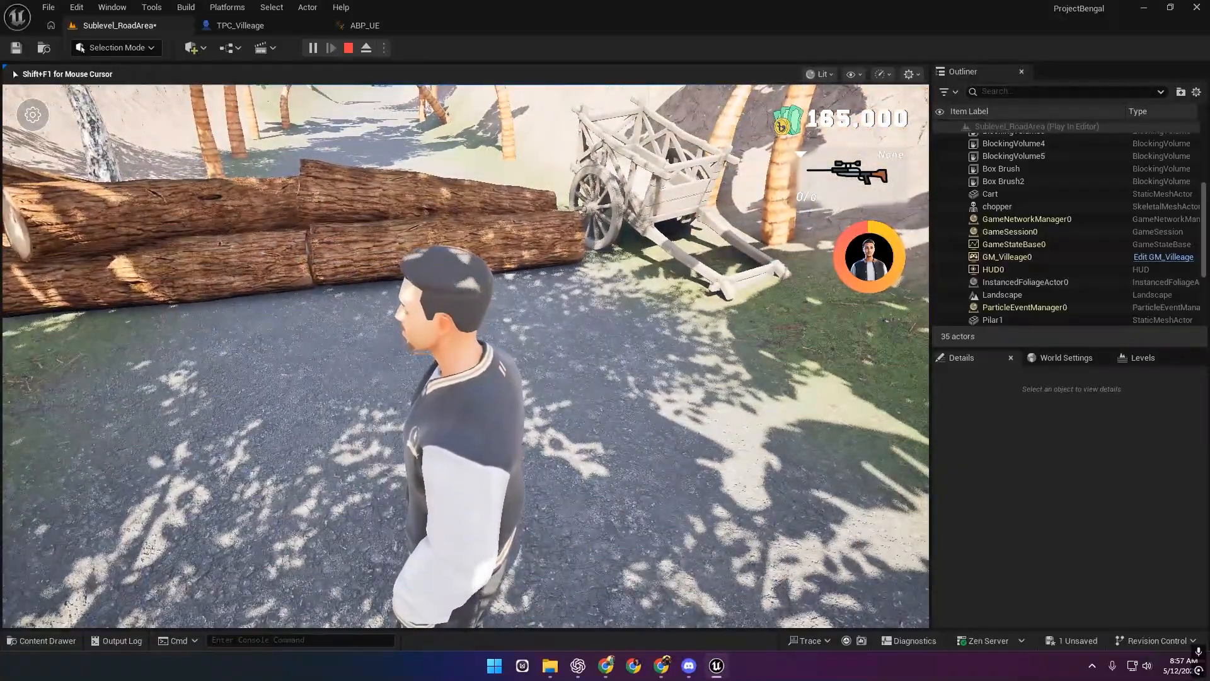
# Walk the character between the logs and the cart with WASD, then end the play test.
pyautogui.press('w')
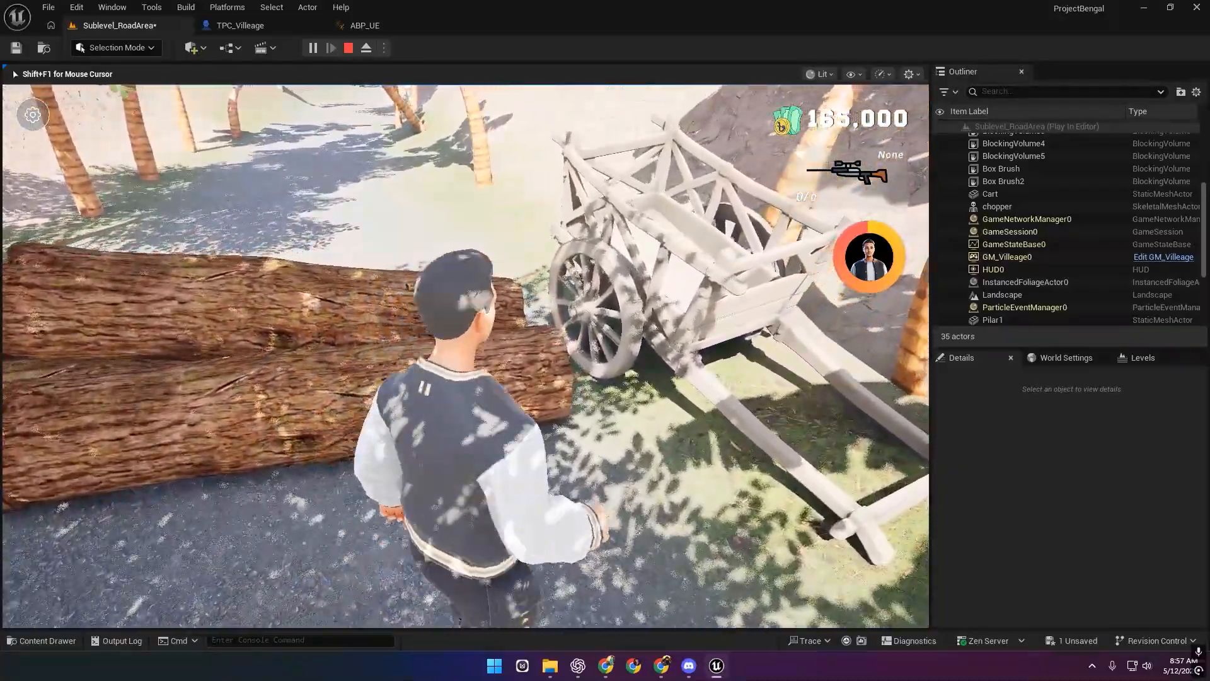
pyautogui.press('w')
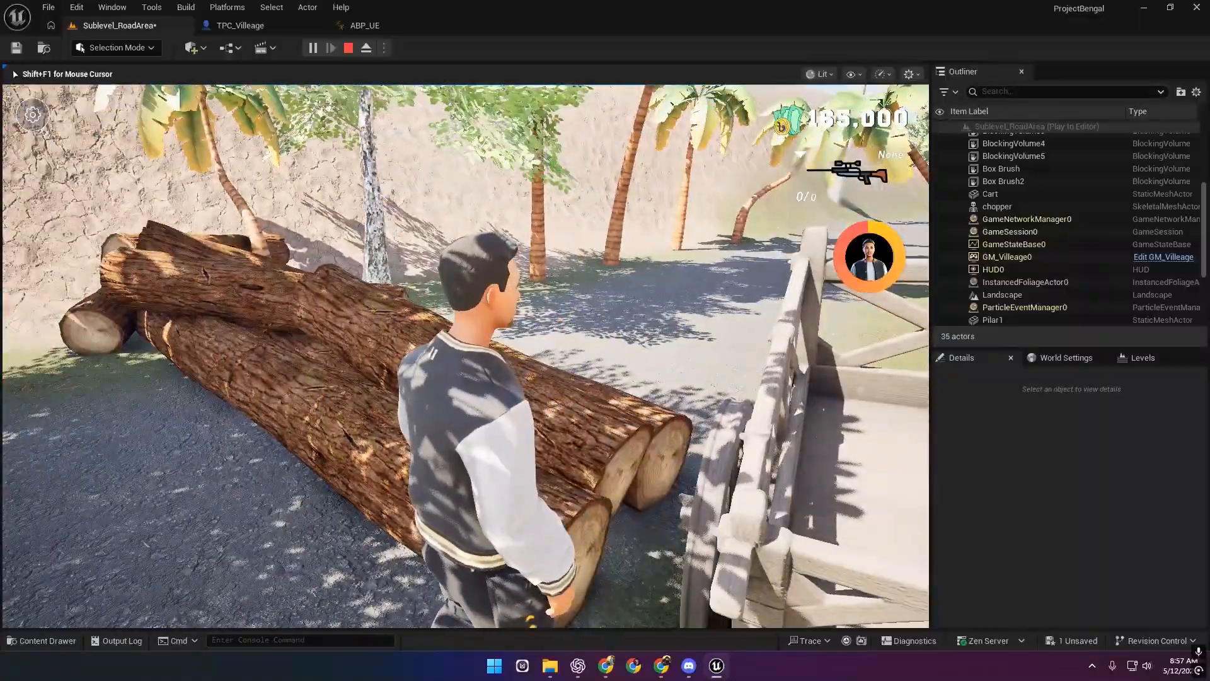
pyautogui.press('a')
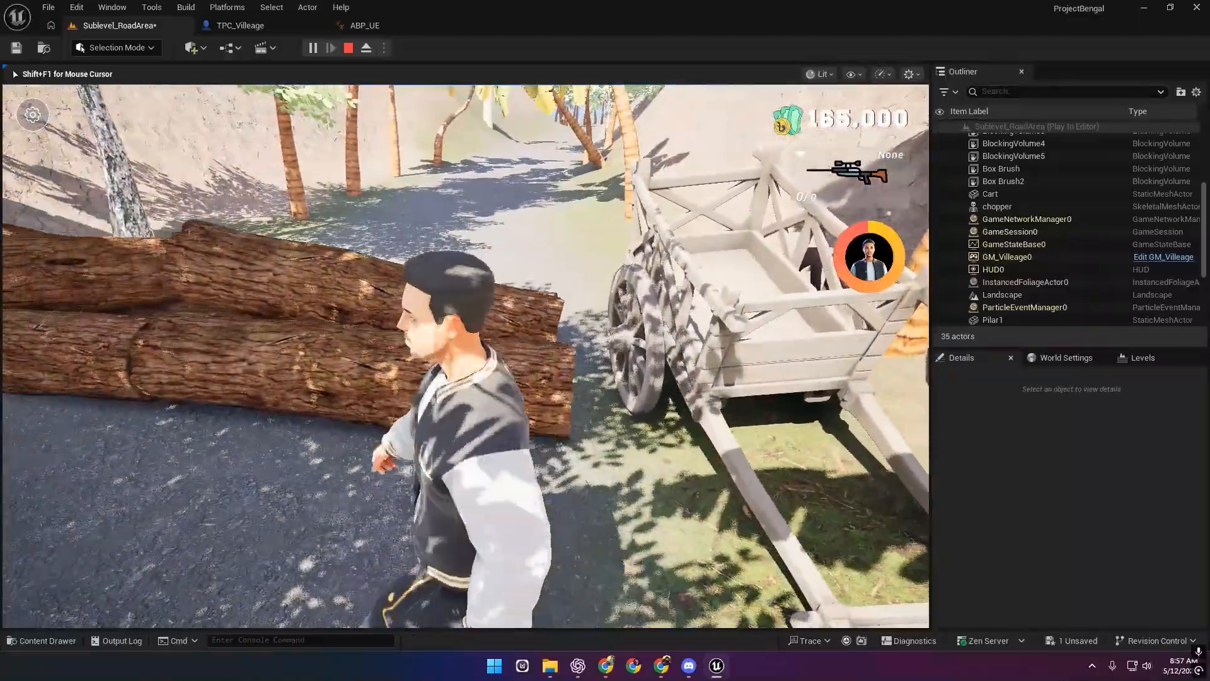
pyautogui.press('d')
pyautogui.press('a')
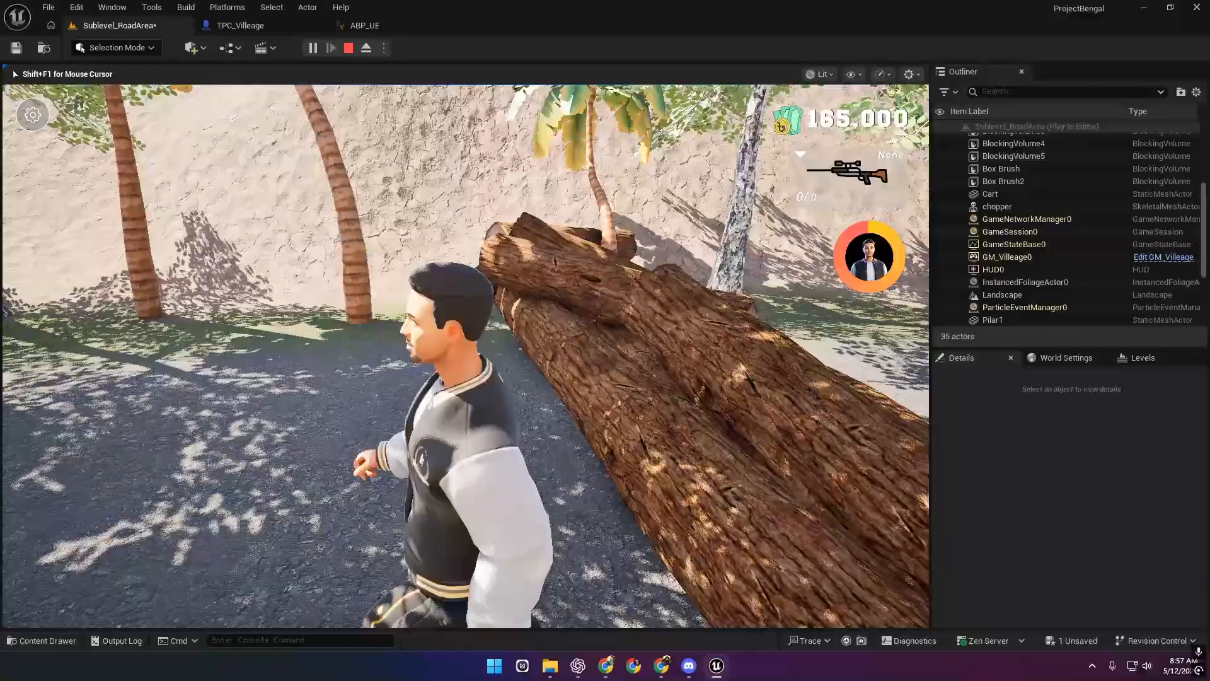
pyautogui.press('Escape')
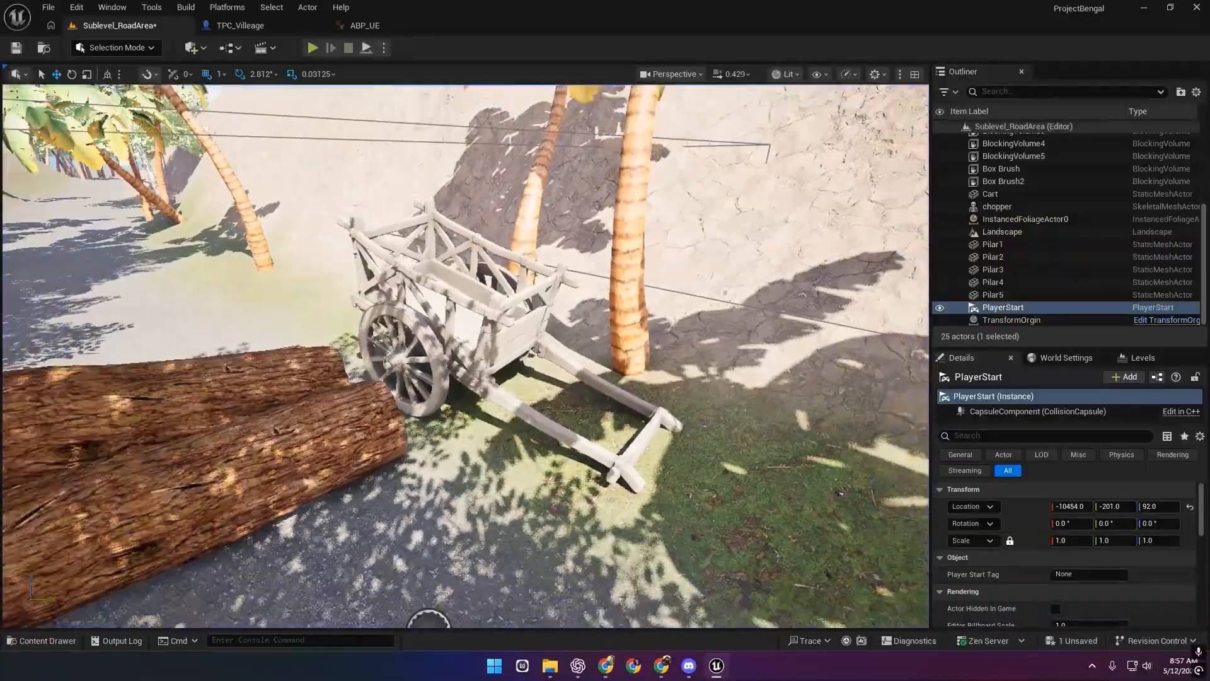
# Delete the PlayerStart from Sublevel_RoadArea and save the level.
pyautogui.press('s')
pyautogui.press('f')
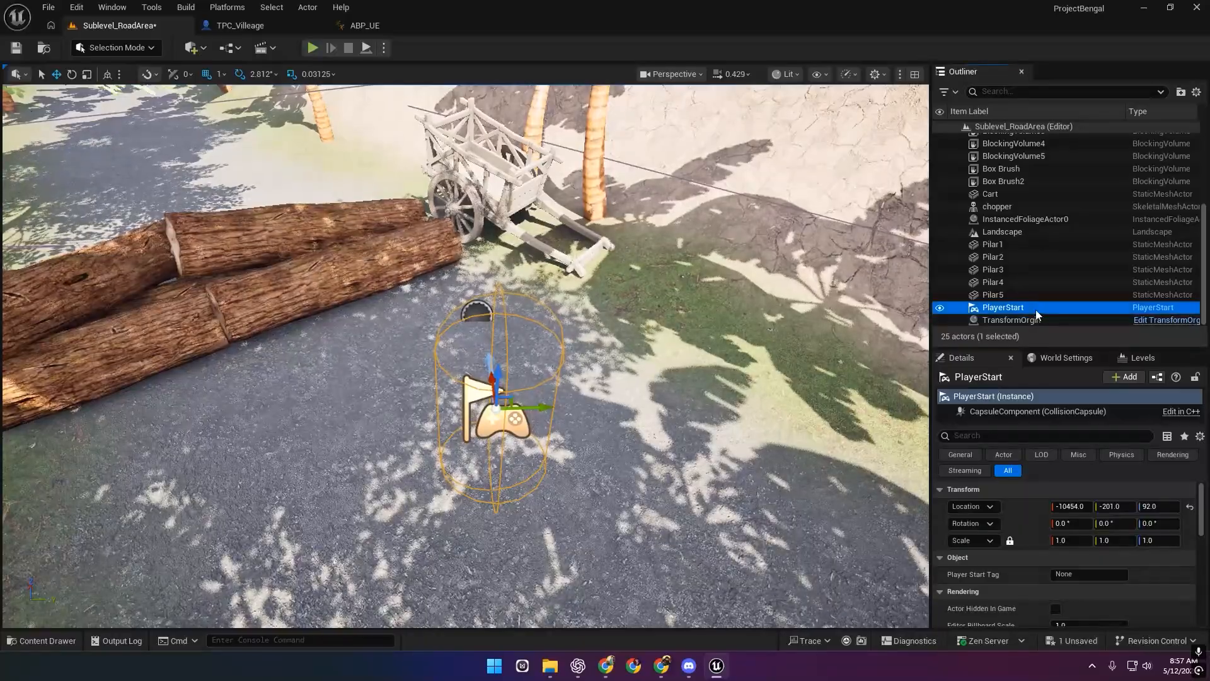
pyautogui.press('Delete')
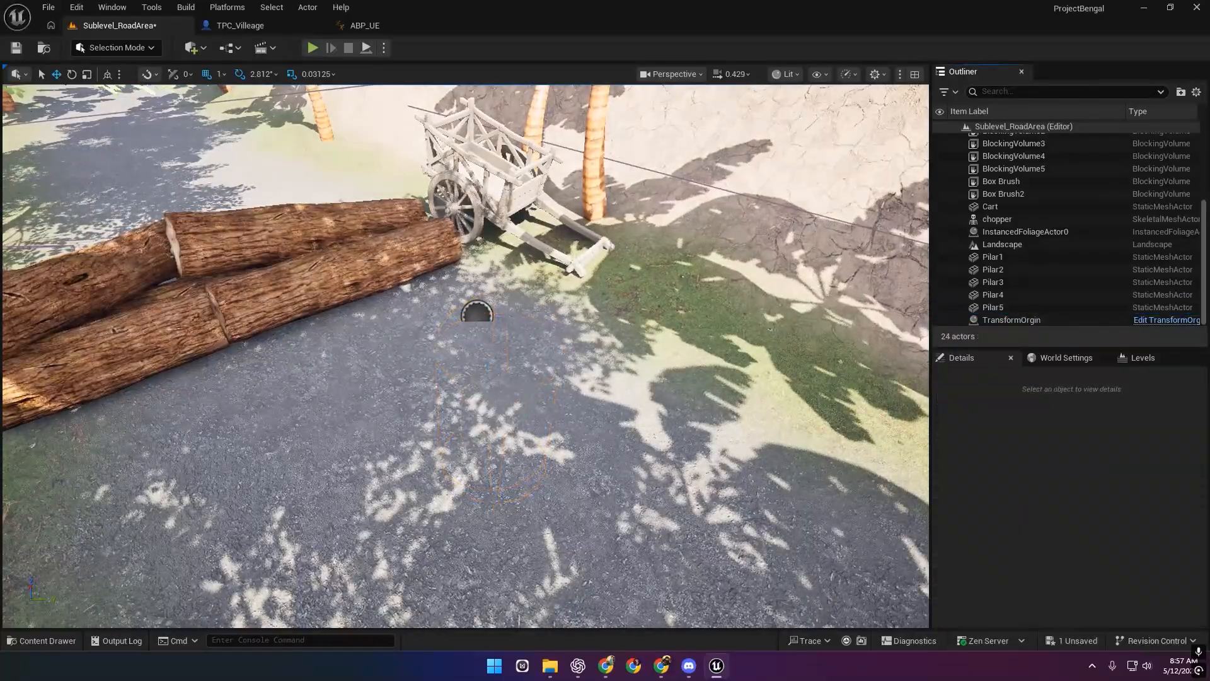
pyautogui.click(16, 50)
pyautogui.press('s')
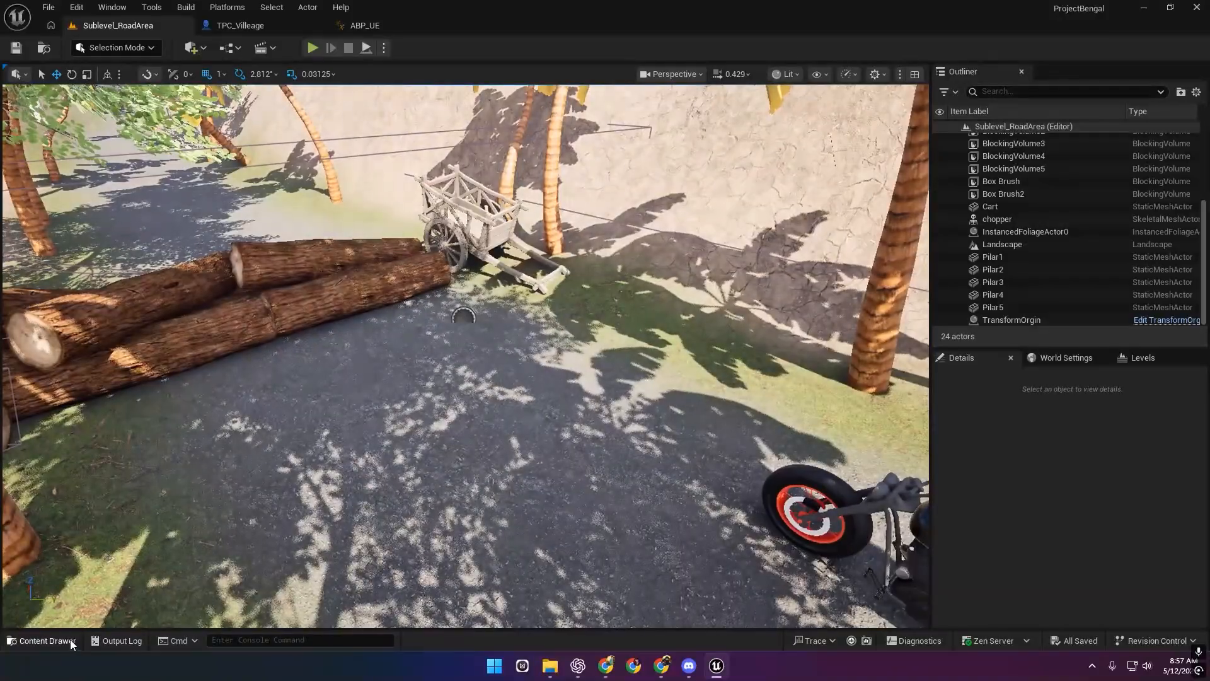
# Place a TPC_Villeage character from Village > Bluprints onto the road near the logs.
pyautogui.click(70, 639)
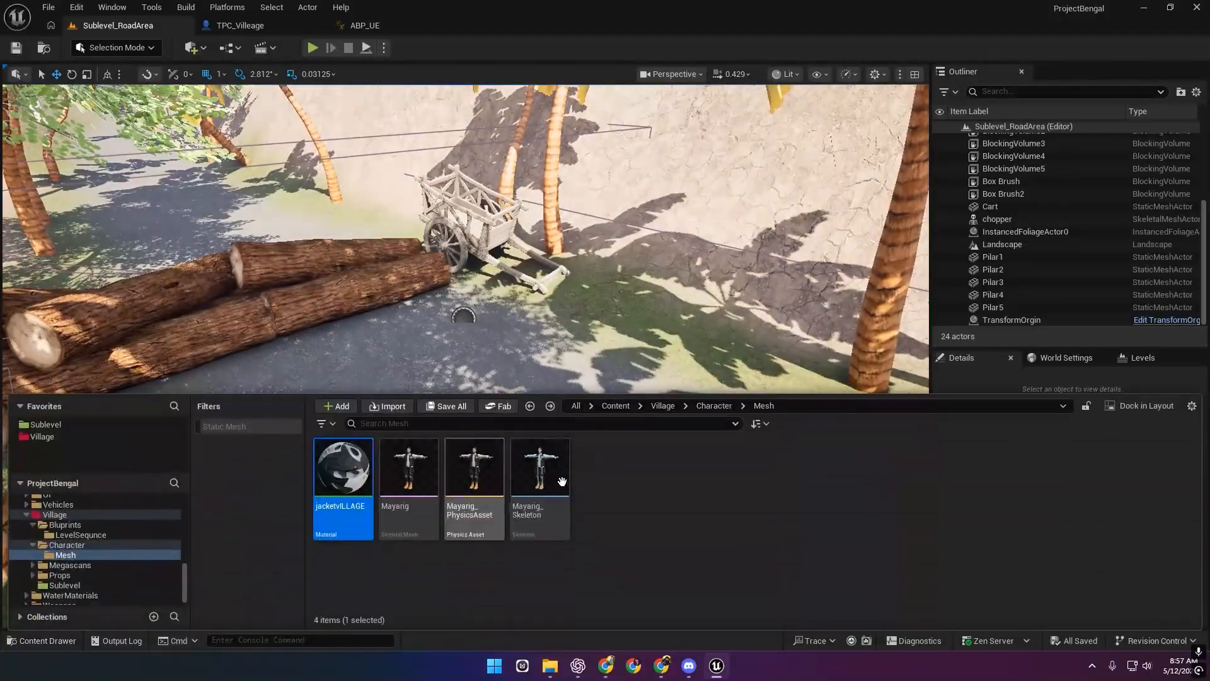
pyautogui.click(45, 436)
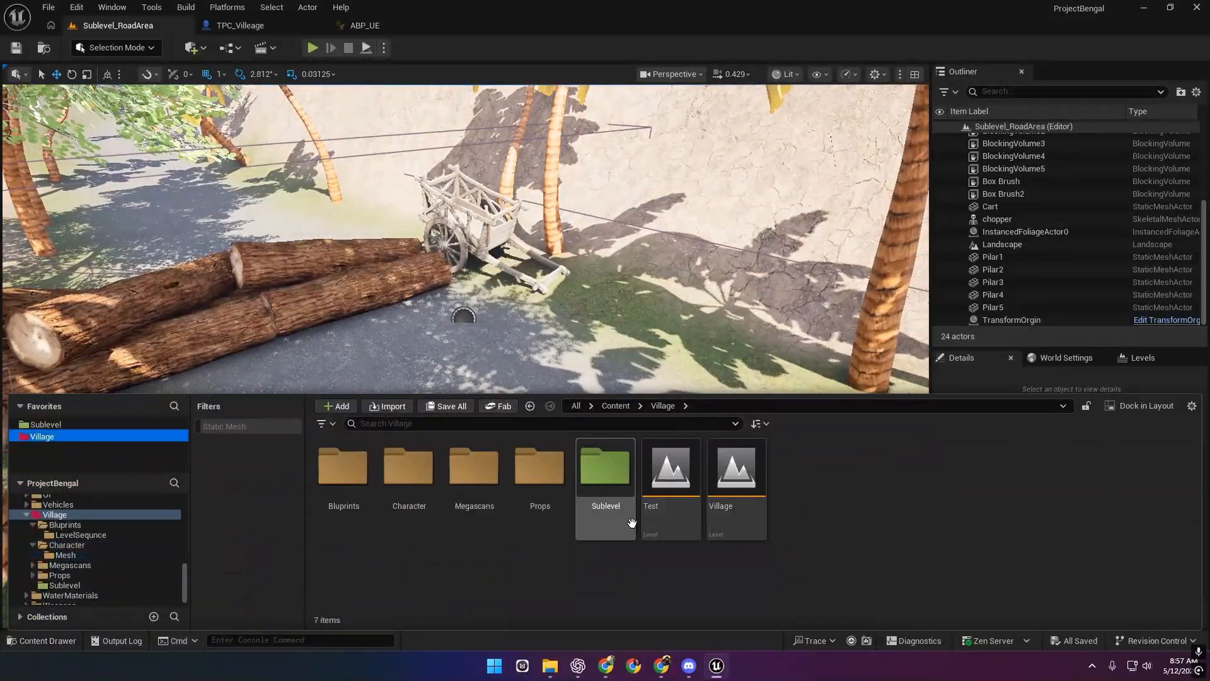
pyautogui.doubleClick(340, 467)
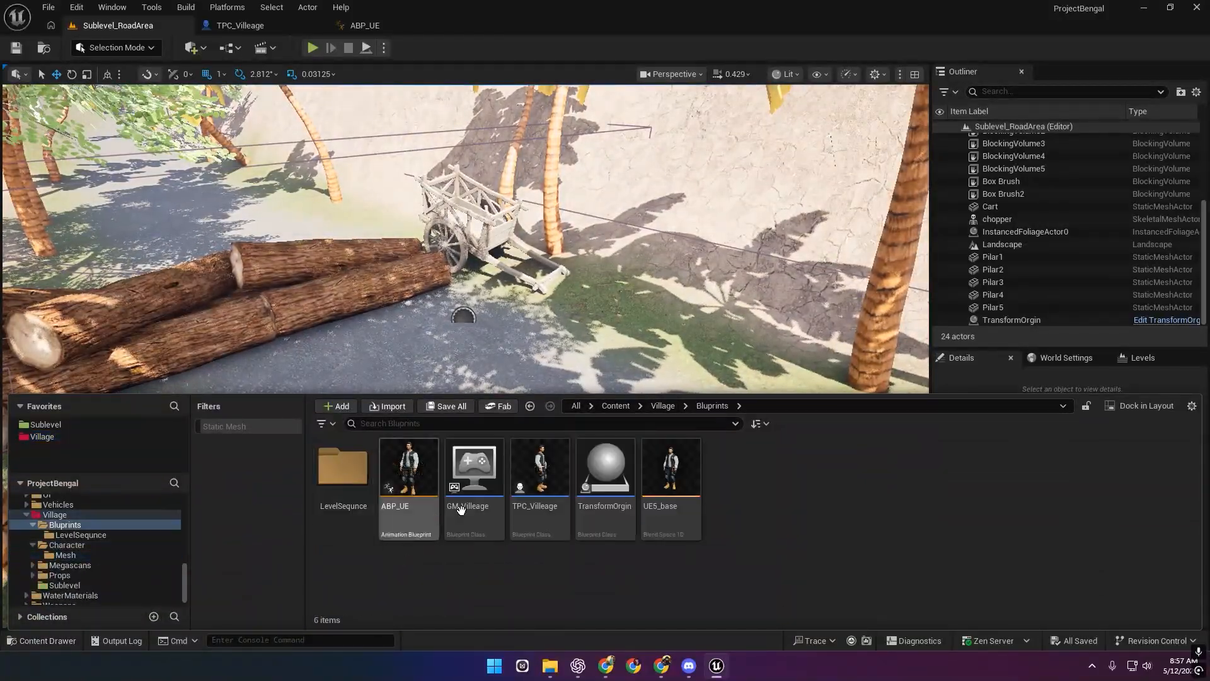
pyautogui.moveTo(478, 350); pyautogui.dragTo(507, 379)
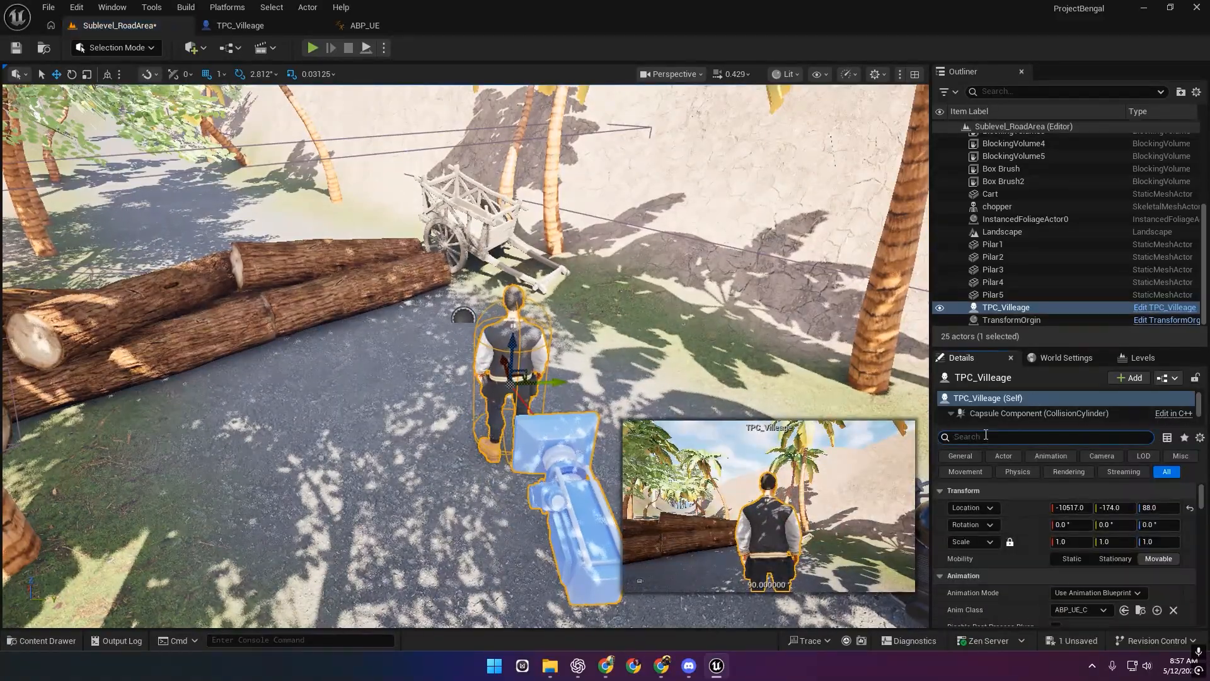
# Set TPC_Villeage's Auto Possess Player to Player 0 via the 'poss' Details filter.
pyautogui.press('BackSpace')
pyautogui.write('ss')
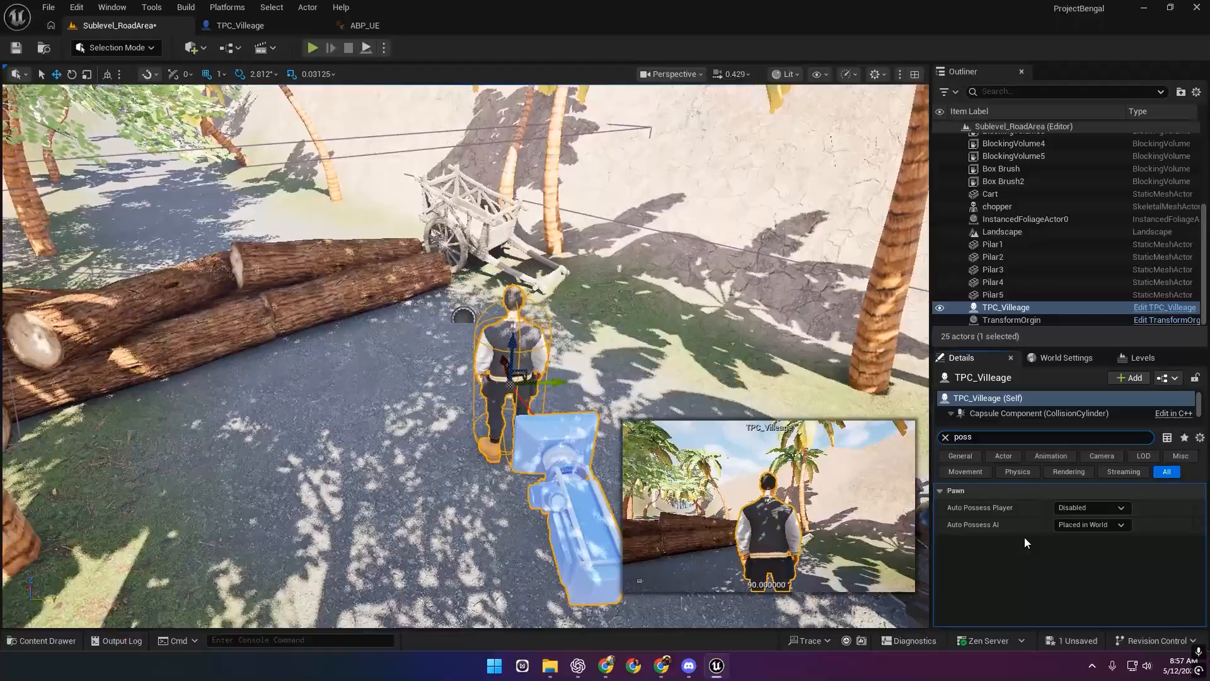
pyautogui.click(1087, 509)
pyautogui.click(1109, 532)
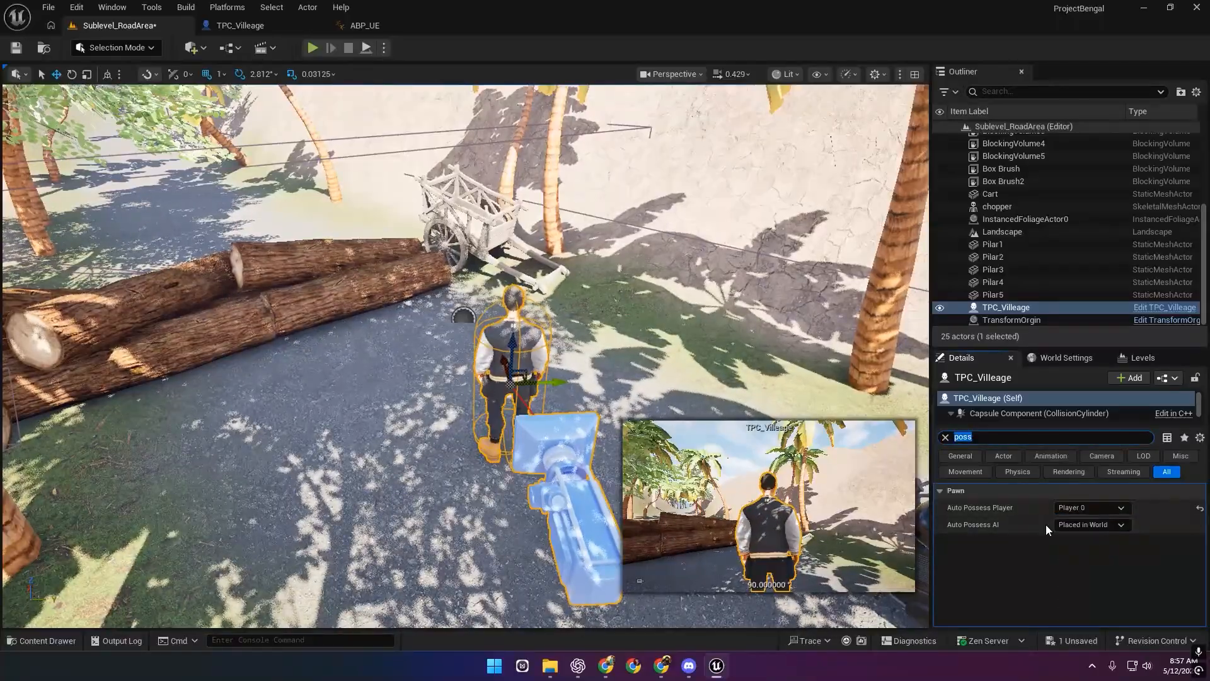
pyautogui.click(945, 437)
# Play-test the level, then add a new level sequence from the Cinematics menu.
pyautogui.click(573, 221)
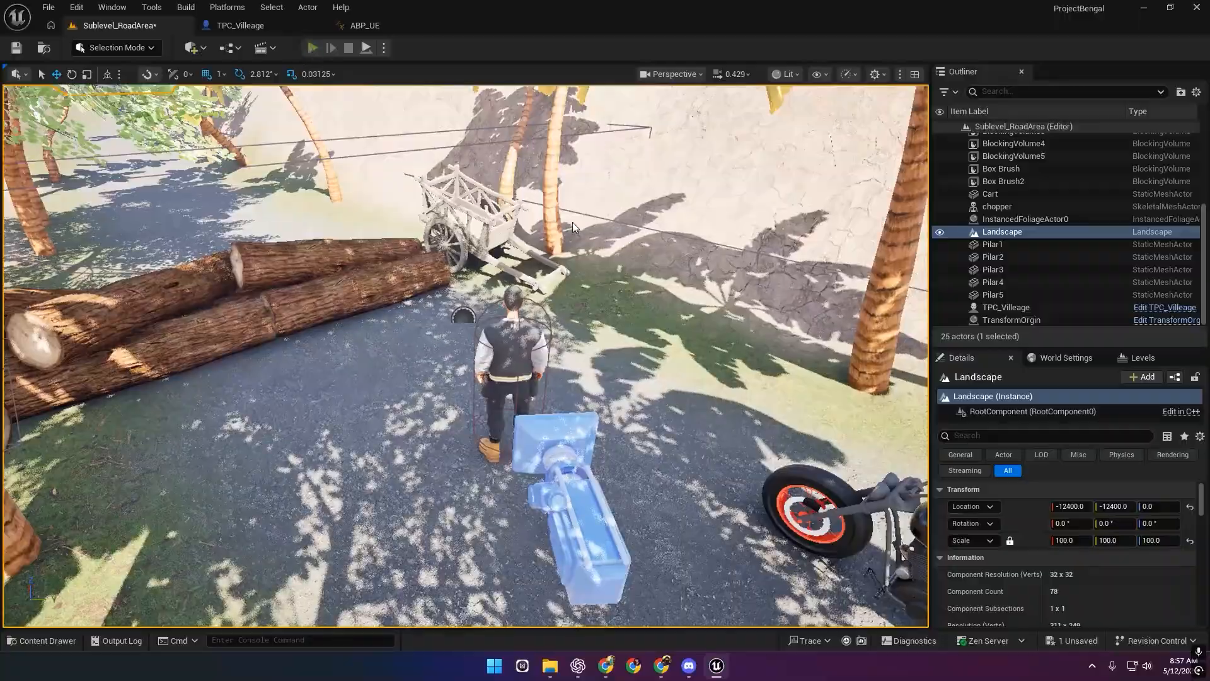
pyautogui.hotkey('alt', 'p')
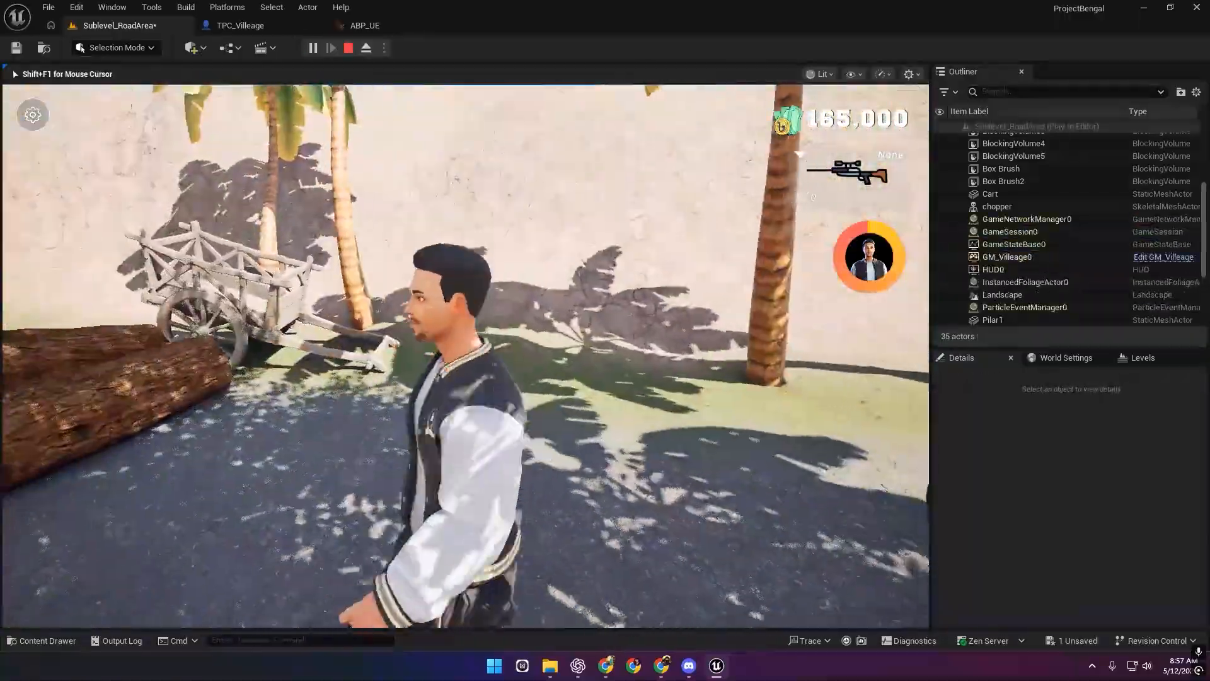
pyautogui.press('Escape')
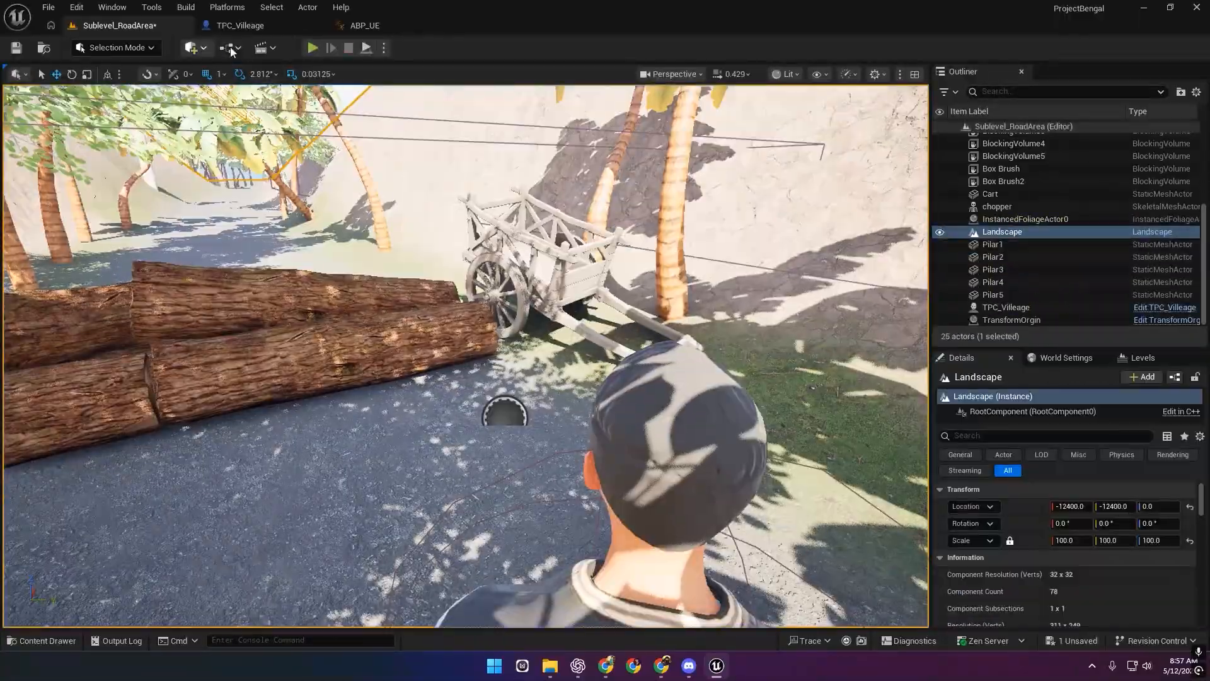
pyautogui.click(260, 48)
pyautogui.click(296, 83)
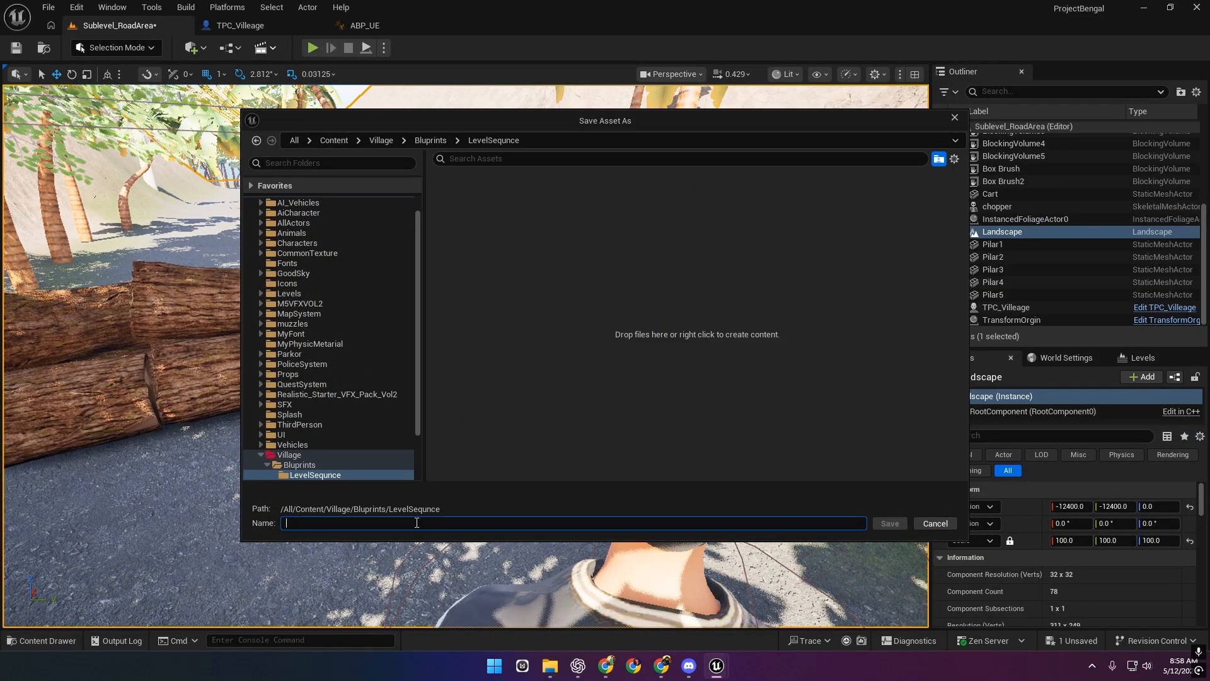
# Save the new sequence as Part1, enlarge the viewport above Sequencer, and select TPC_Villeage.
pyautogui.press('Return')
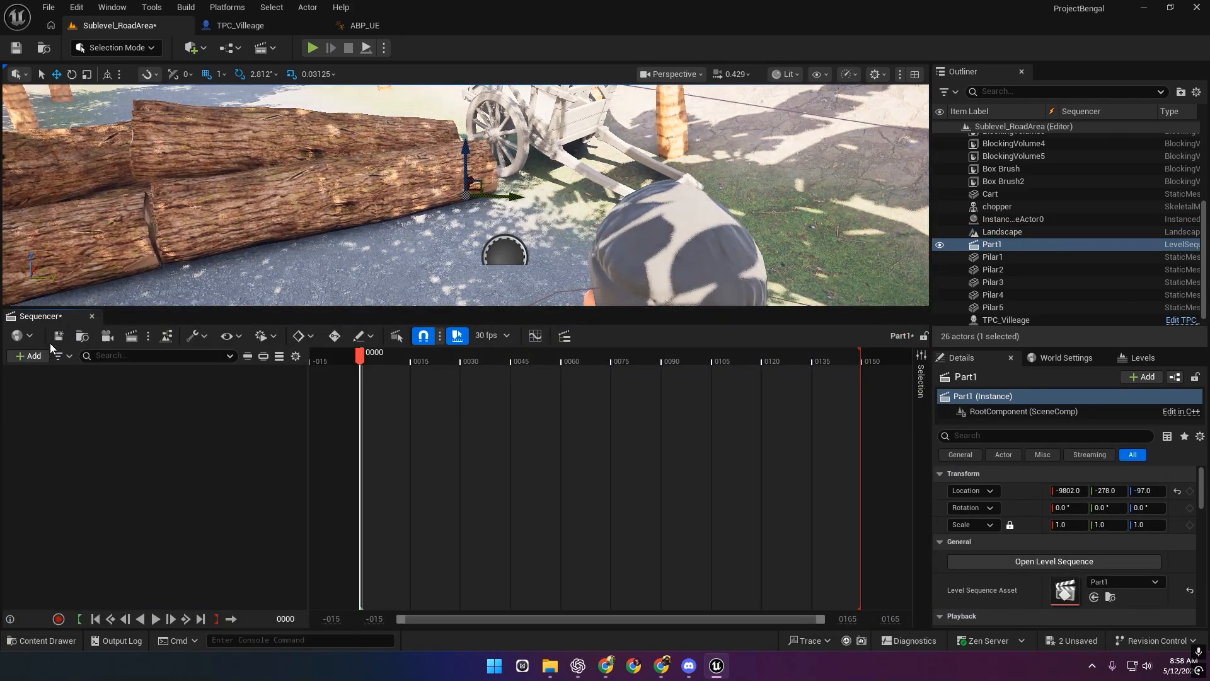
pyautogui.click(52, 342)
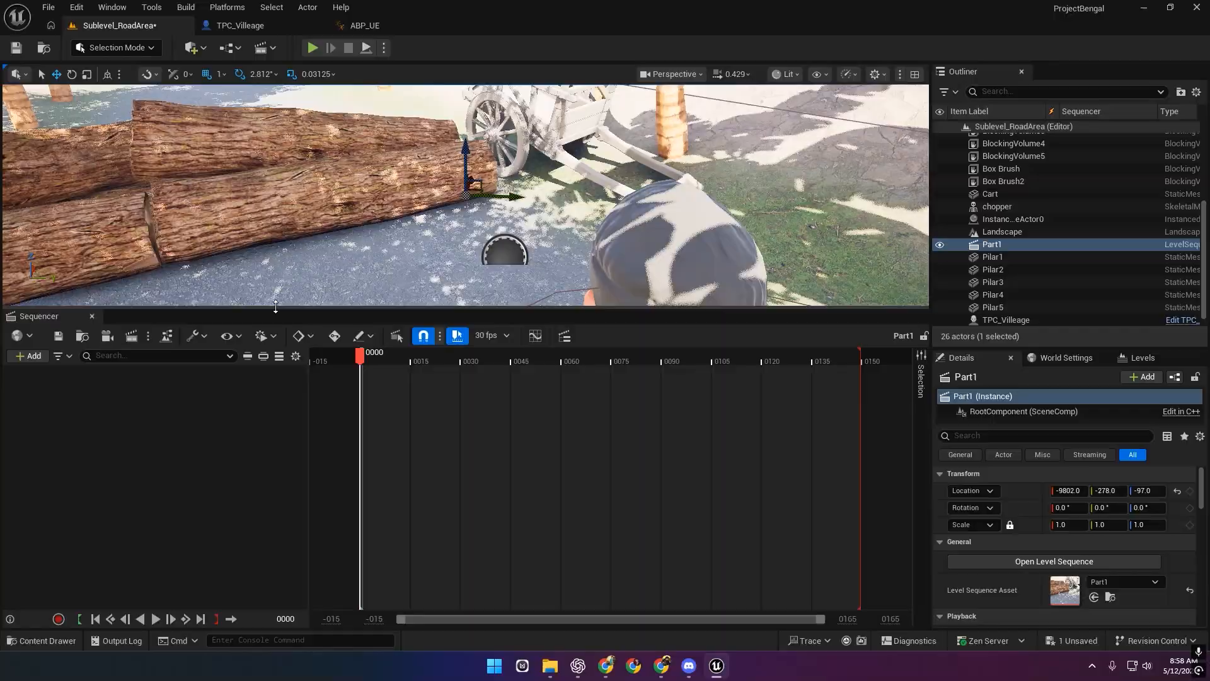
pyautogui.moveTo(276, 307); pyautogui.dragTo(414, 478)
pyautogui.press('s')
pyautogui.moveTo(453, 378); pyautogui.dragTo(482, 394, button='right')
pyautogui.click(510, 344)
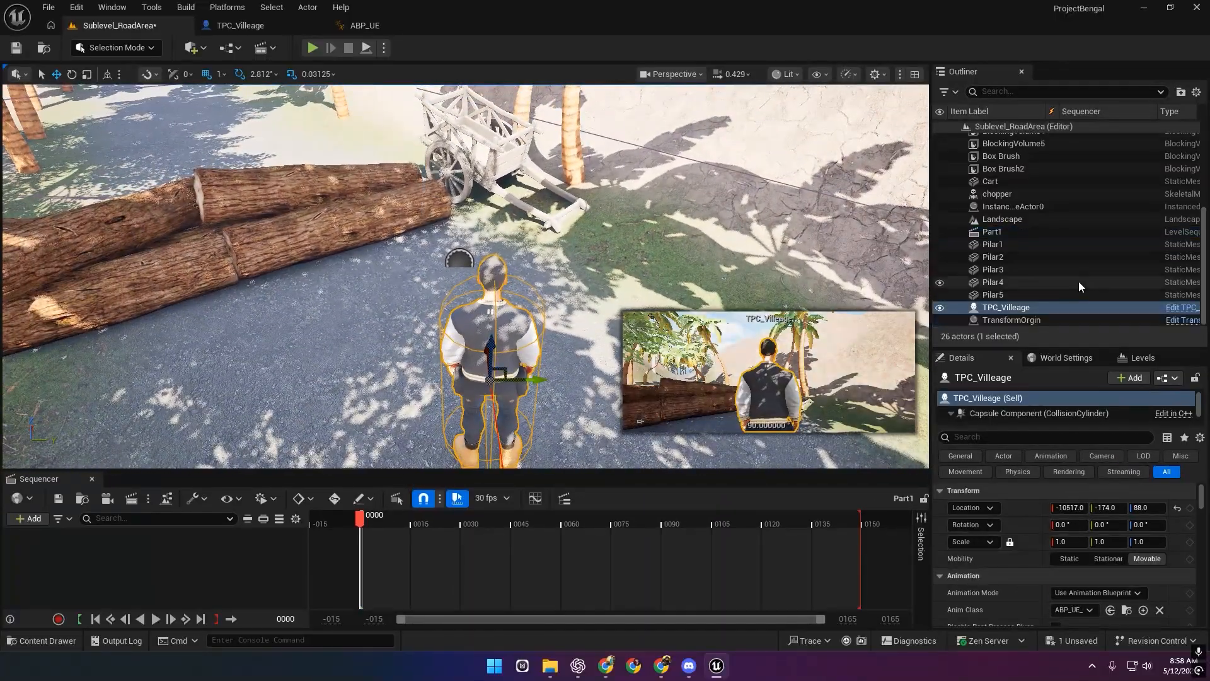
# Add TPC_Villeage as a track in Part1 and move the character along X toward the cart.
pyautogui.moveTo(1007, 308); pyautogui.dragTo(232, 555)
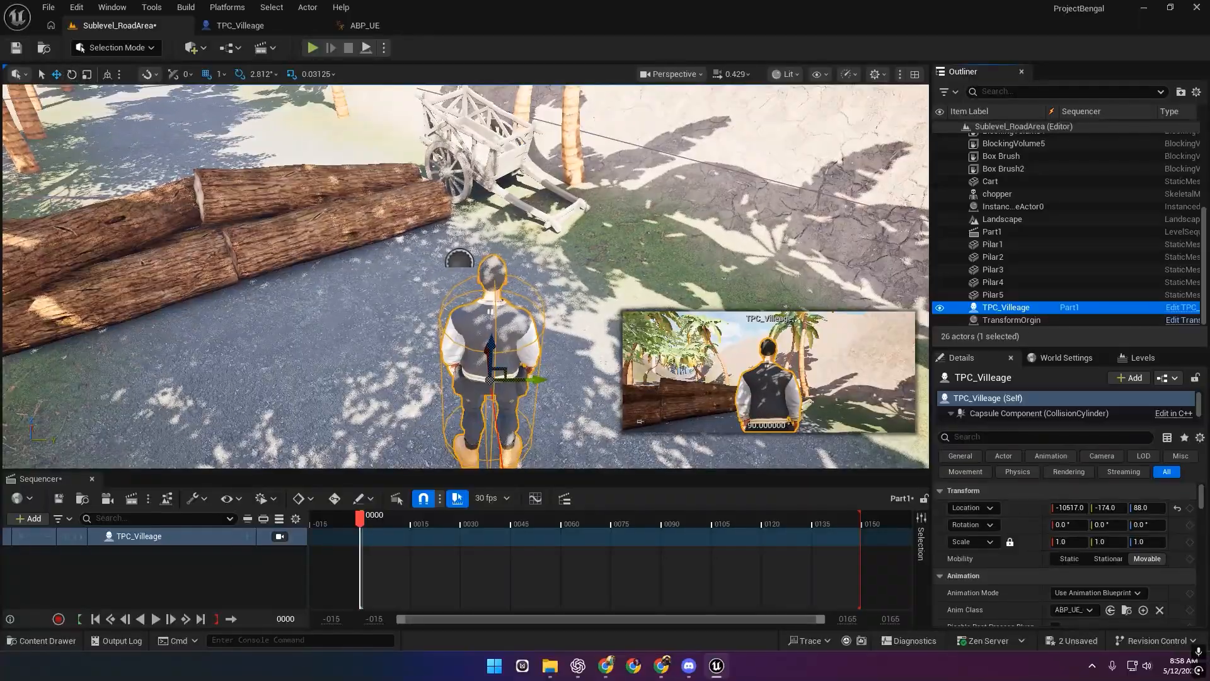
pyautogui.press('a')
pyautogui.moveTo(191, 235); pyautogui.dragTo(362, 300, button='right')
pyautogui.press('s')
pyautogui.moveTo(542, 284); pyautogui.dragTo(185, 290)
pyautogui.moveTo(308, 291); pyautogui.dragTo(505, 315, button='right')
pyautogui.press('w')
pyautogui.press('s')
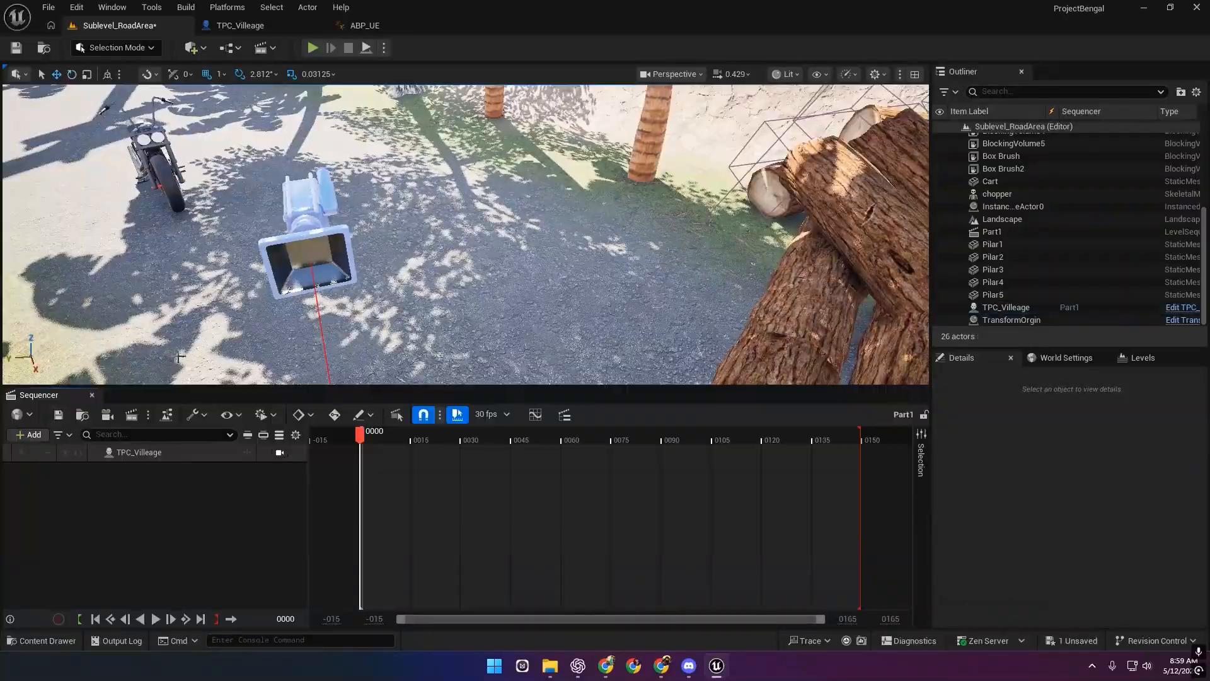
pyautogui.moveTo(467, 252)
pyautogui.mouseDown(button='right')
pyautogui.moveTo(479, 252)
pyautogui.moveTo(454, 258)
pyautogui.moveTo(466, 265)
pyautogui.mouseUp(button='right')
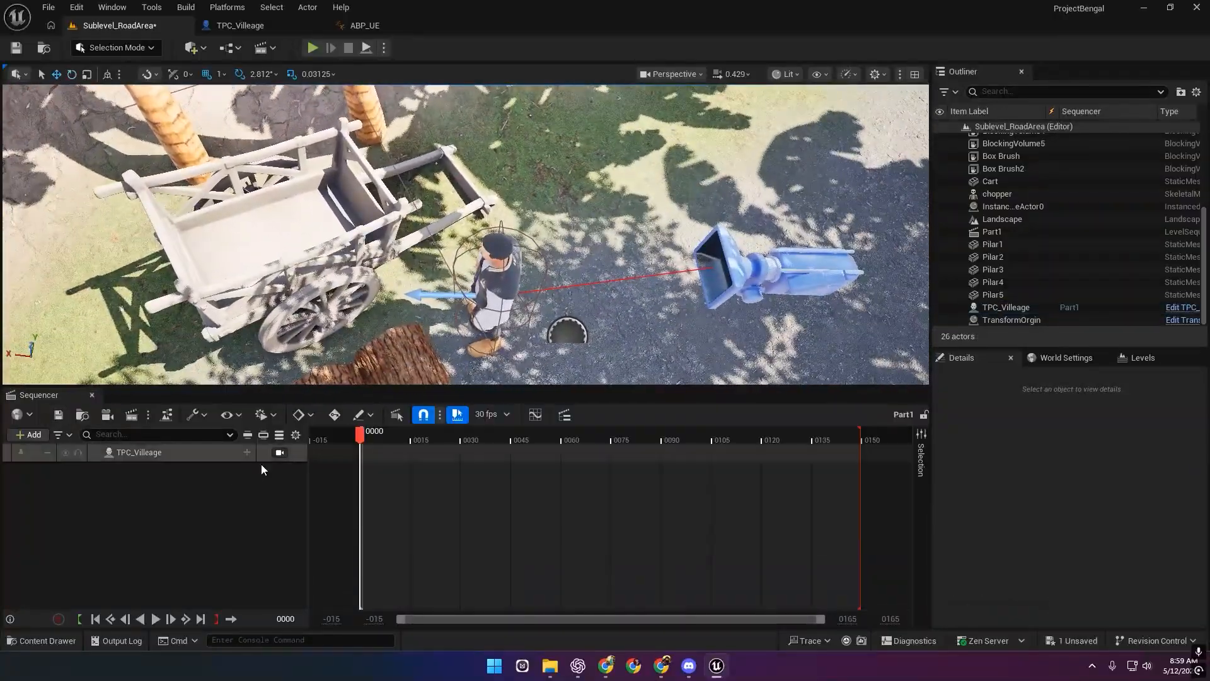
# Add a Transform track to TPC_Villeage and expand it into its channels.
pyautogui.click(247, 452)
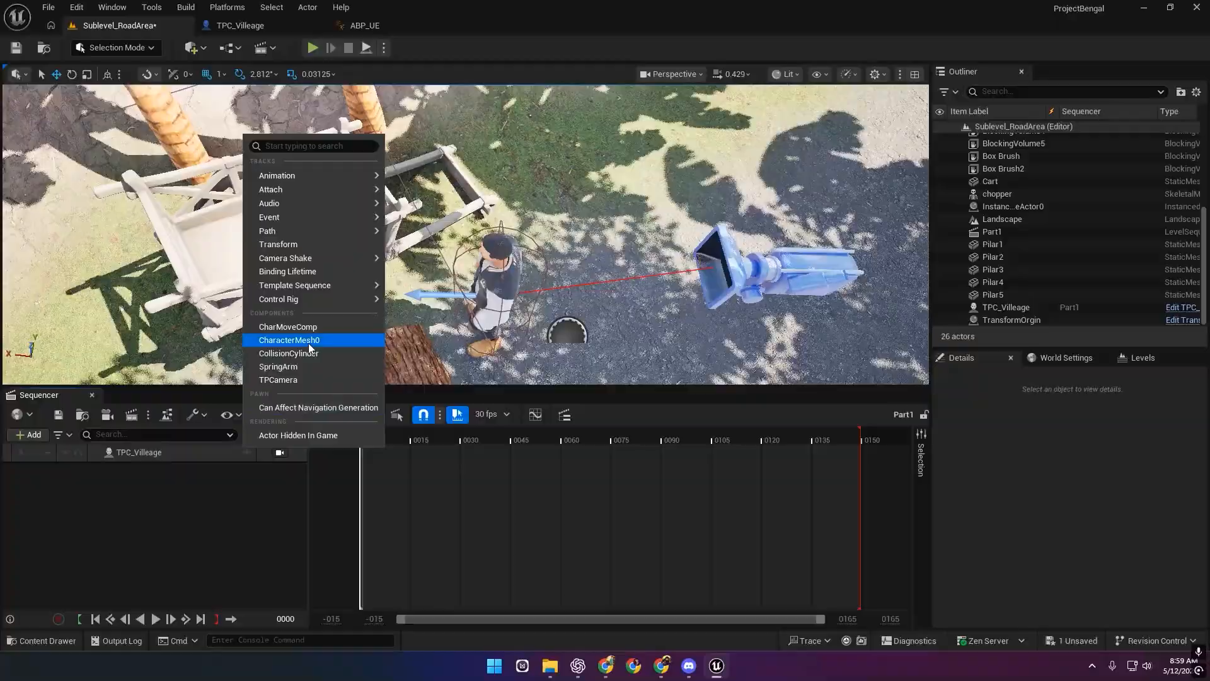
pyautogui.click(299, 246)
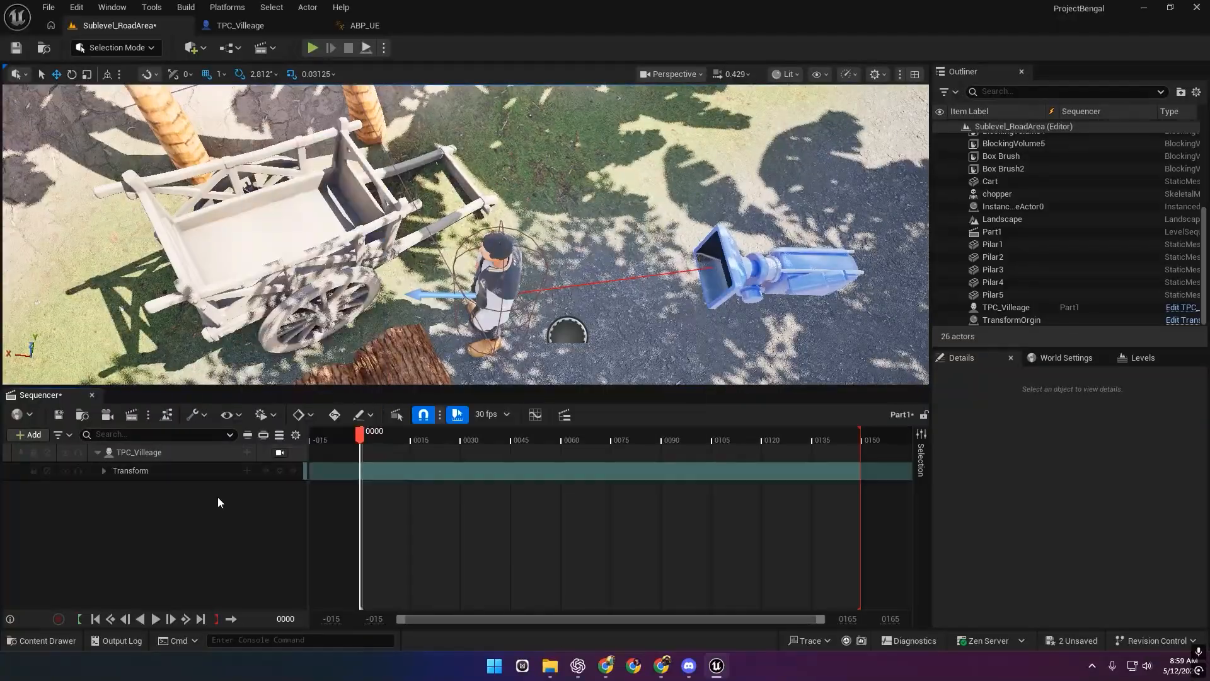
pyautogui.click(104, 471)
pyautogui.moveTo(504, 240); pyautogui.dragTo(540, 202, button='right')
pyautogui.click(540, 202)
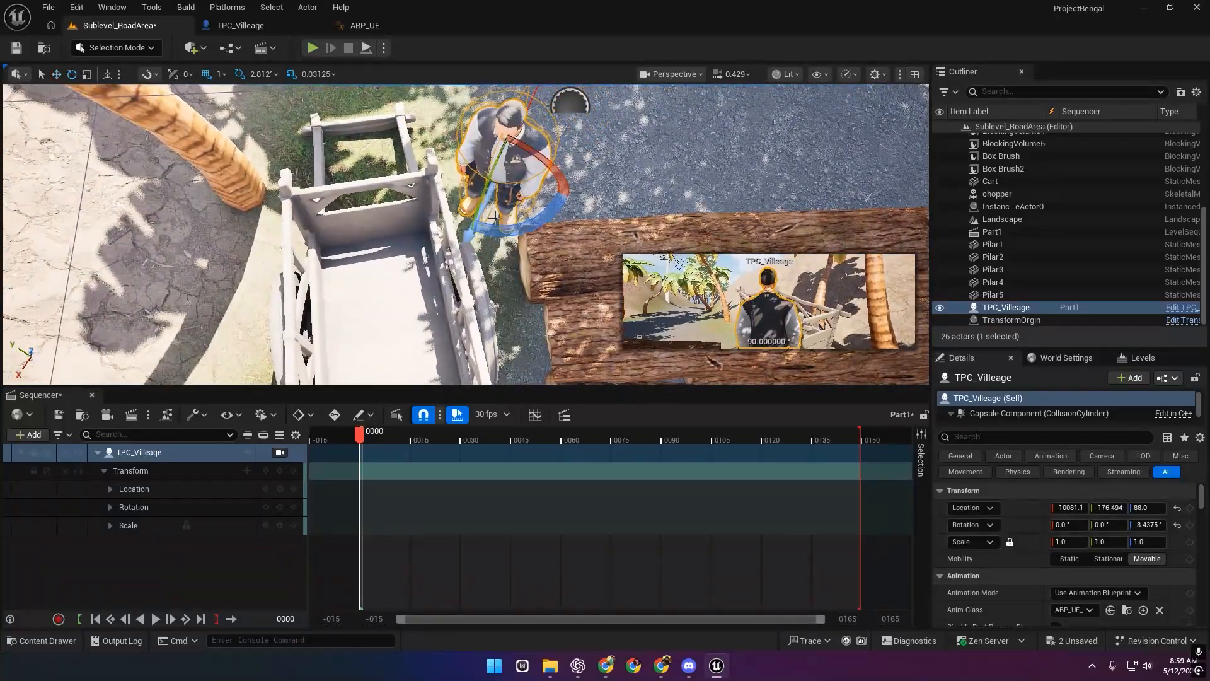
# Key the transform at frame 0, then rotate the character and key location and rotation at frame 30.
pyautogui.click(279, 470)
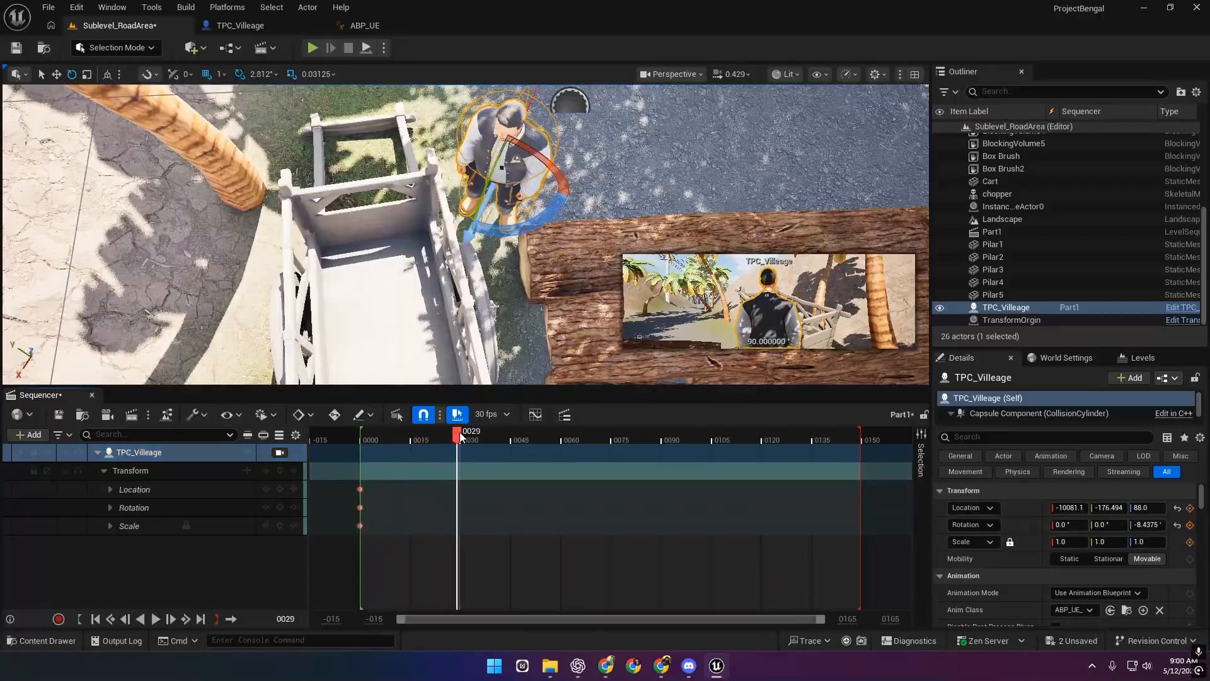
pyautogui.moveTo(510, 234); pyautogui.dragTo(506, 237, button='right')
pyautogui.press('w')
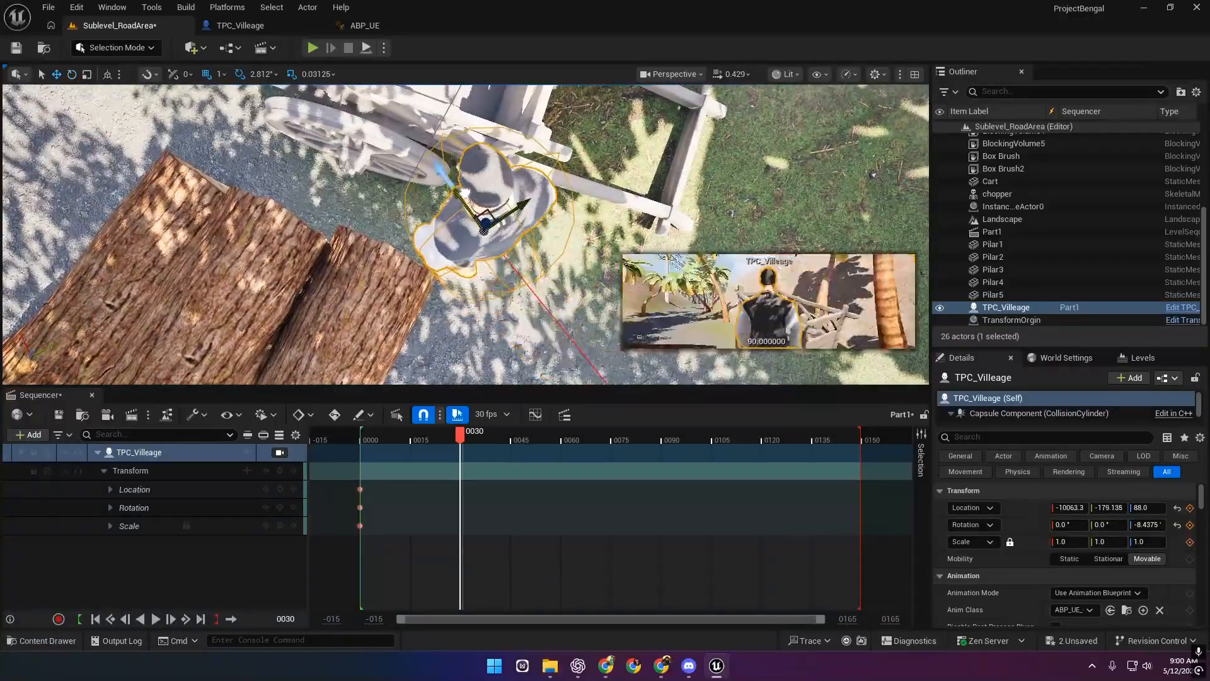
pyautogui.moveTo(465, 191); pyautogui.dragTo(489, 242)
pyautogui.moveTo(500, 299); pyautogui.dragTo(447, 286)
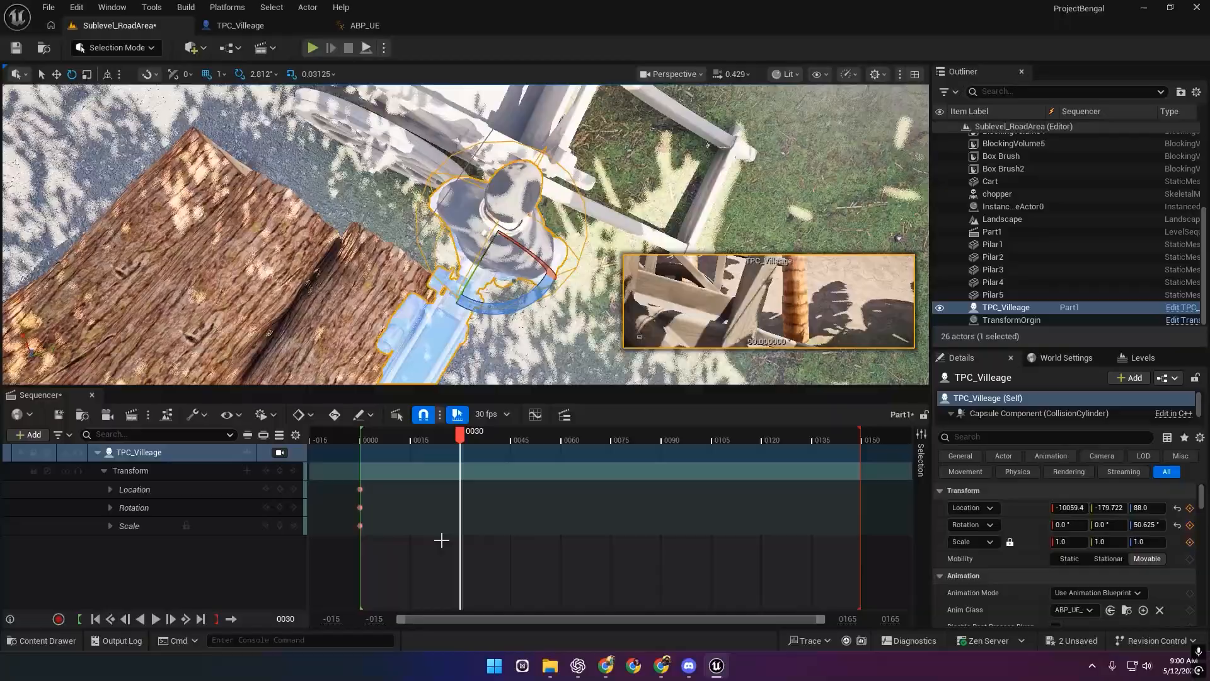
pyautogui.click(280, 490)
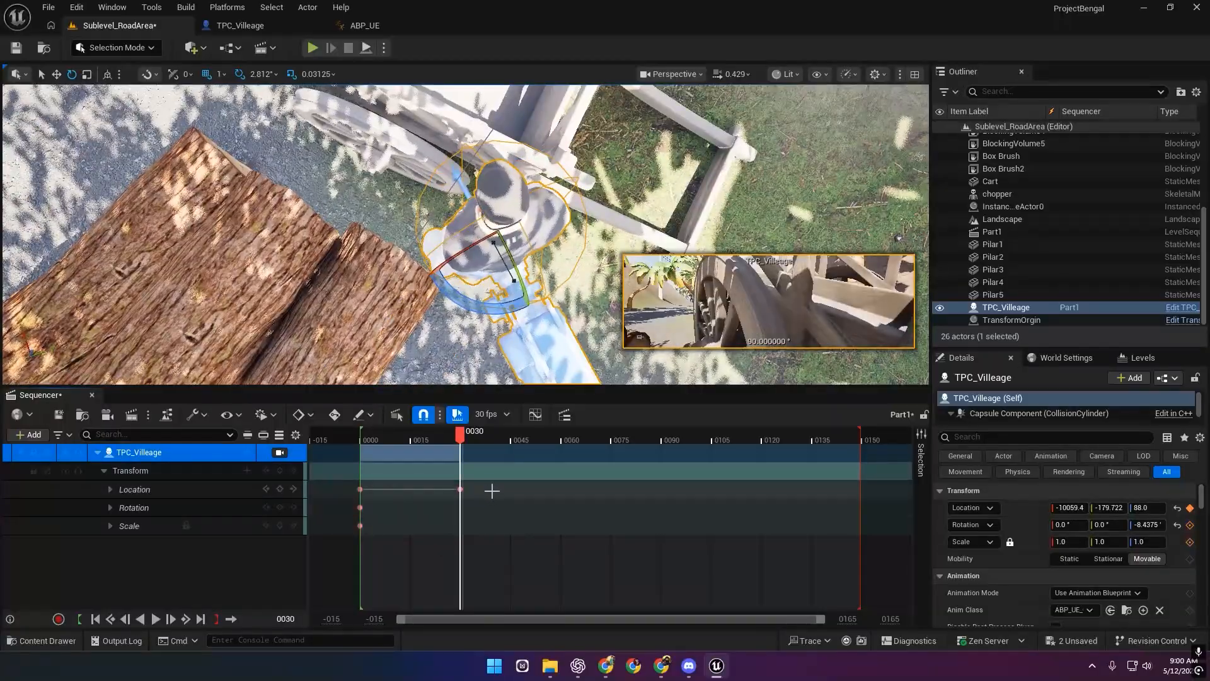
pyautogui.moveTo(499, 308); pyautogui.dragTo(443, 290)
pyautogui.click(280, 470)
# At frame 149, nudge the character slightly and key its transform.
pyautogui.moveTo(467, 440); pyautogui.dragTo(854, 448)
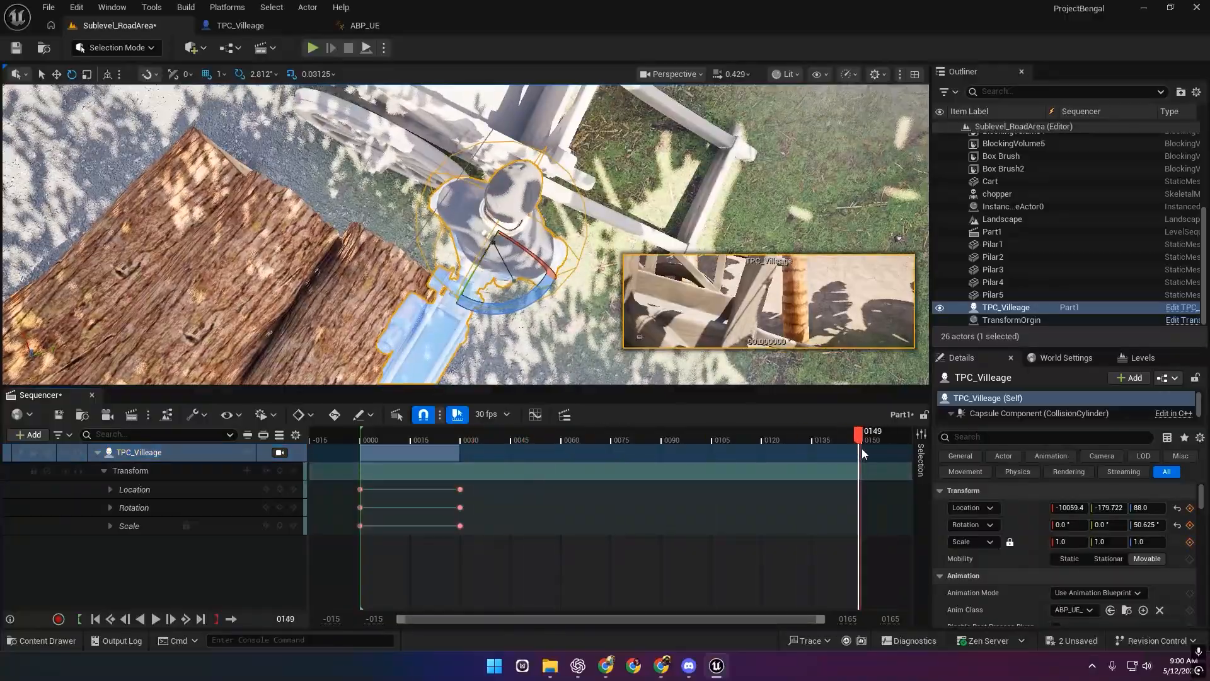
pyautogui.moveTo(593, 252); pyautogui.dragTo(624, 258, button='right')
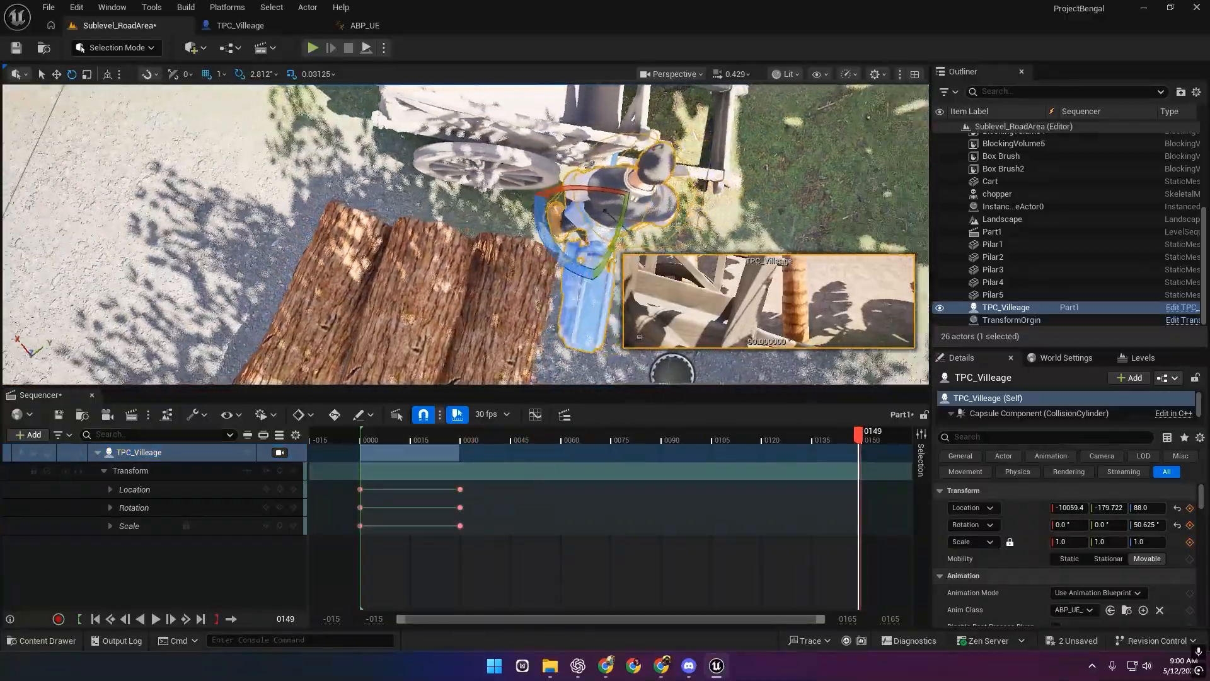
pyautogui.moveTo(566, 372); pyautogui.dragTo(566, 377, button='right')
pyautogui.press('w')
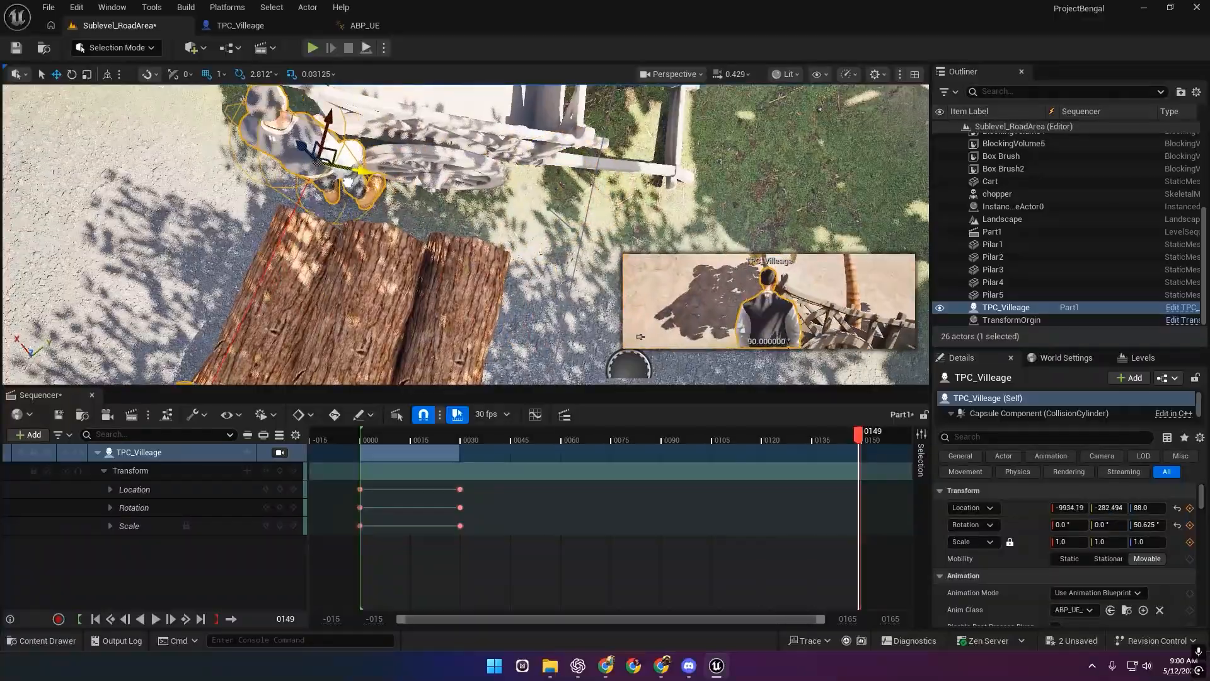
pyautogui.moveTo(242, 136); pyautogui.dragTo(239, 152)
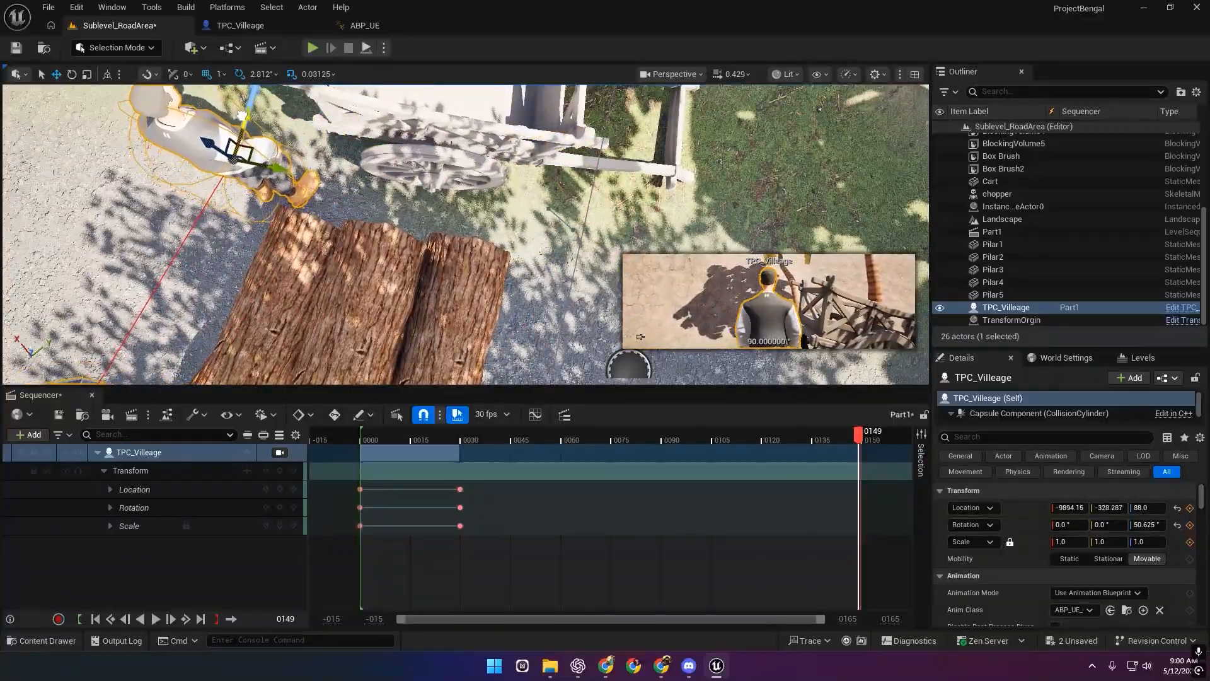
pyautogui.click(280, 471)
# Play the sequence back and rewind to frame 0.
pyautogui.press('space')
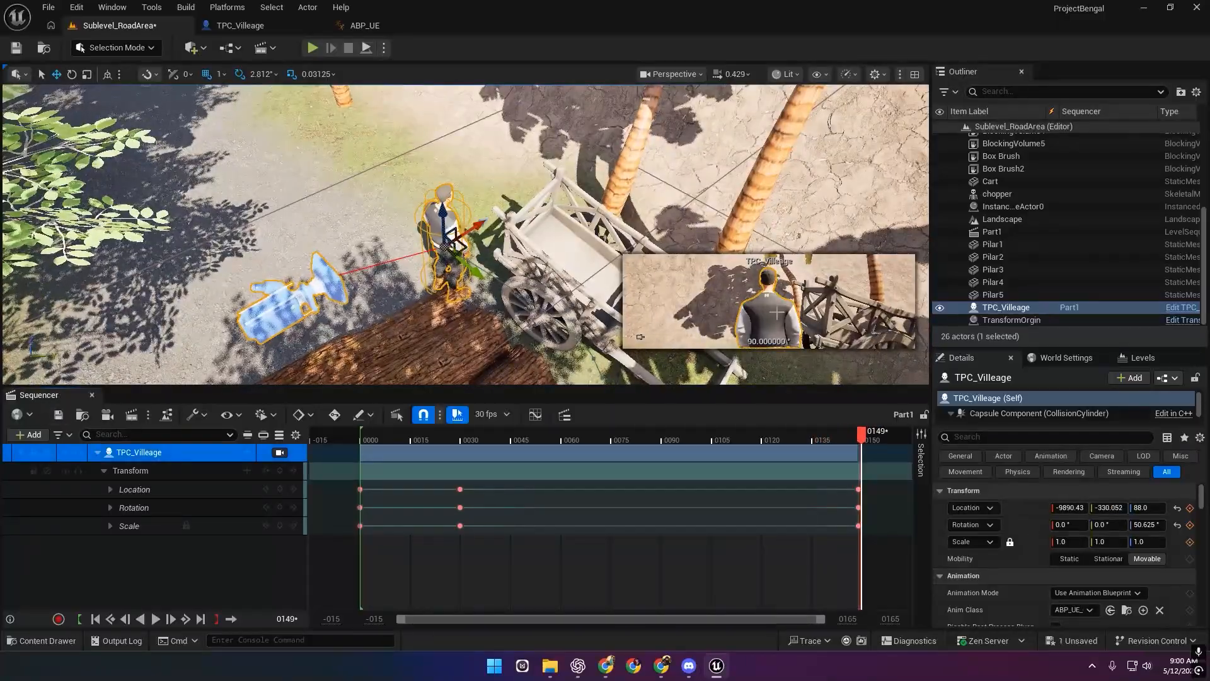
pyautogui.moveTo(584, 437); pyautogui.dragTo(362, 448)
pyautogui.moveTo(391, 315); pyautogui.dragTo(444, 303, button='right')
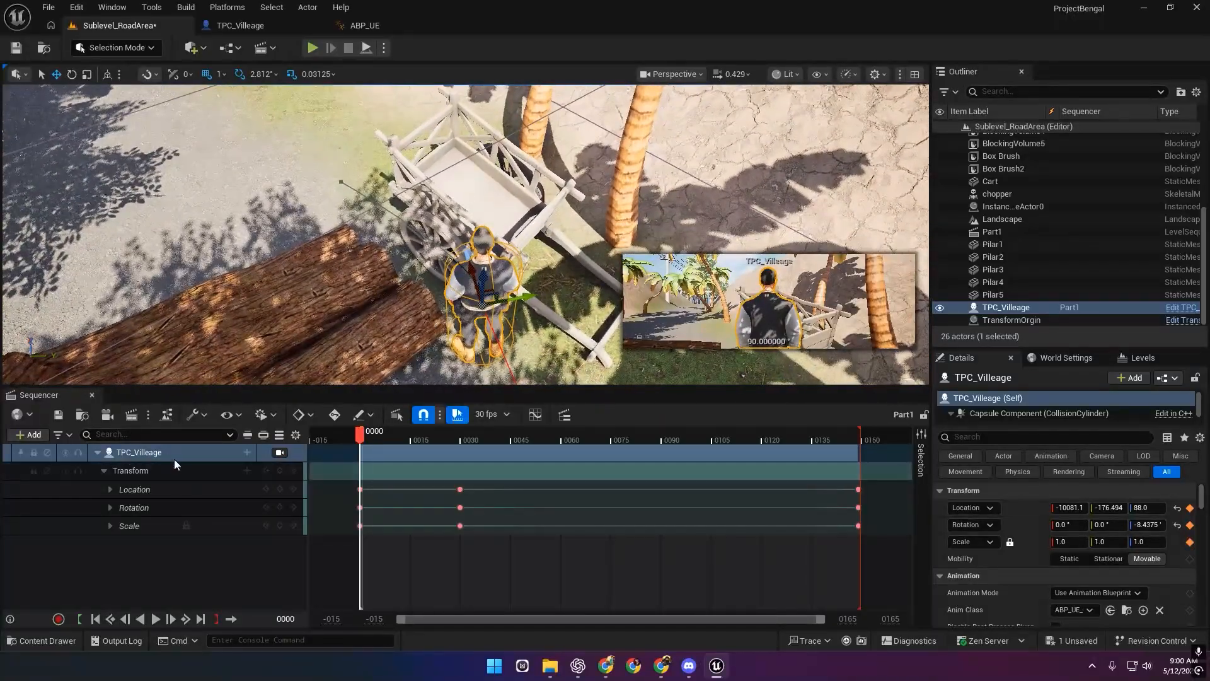
# Add an Animation track to TPC_Villeage with the Side_Step clip and preview its early frames.
pyautogui.click(247, 456)
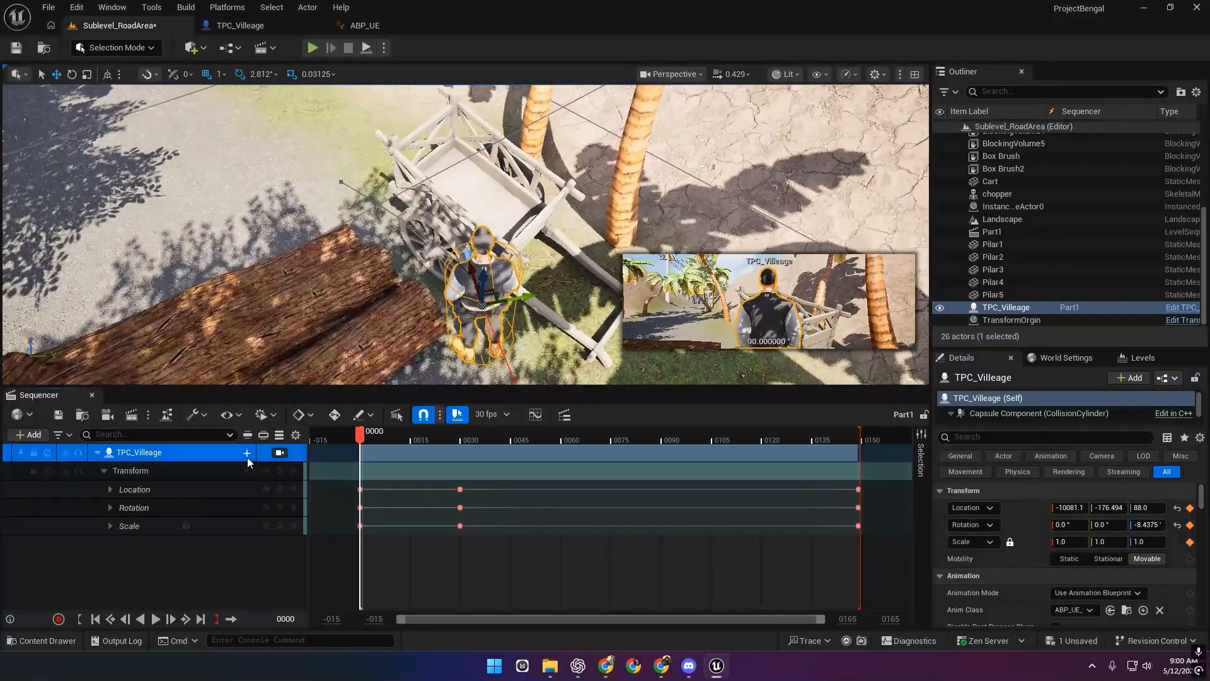
pyautogui.moveTo(309, 176)
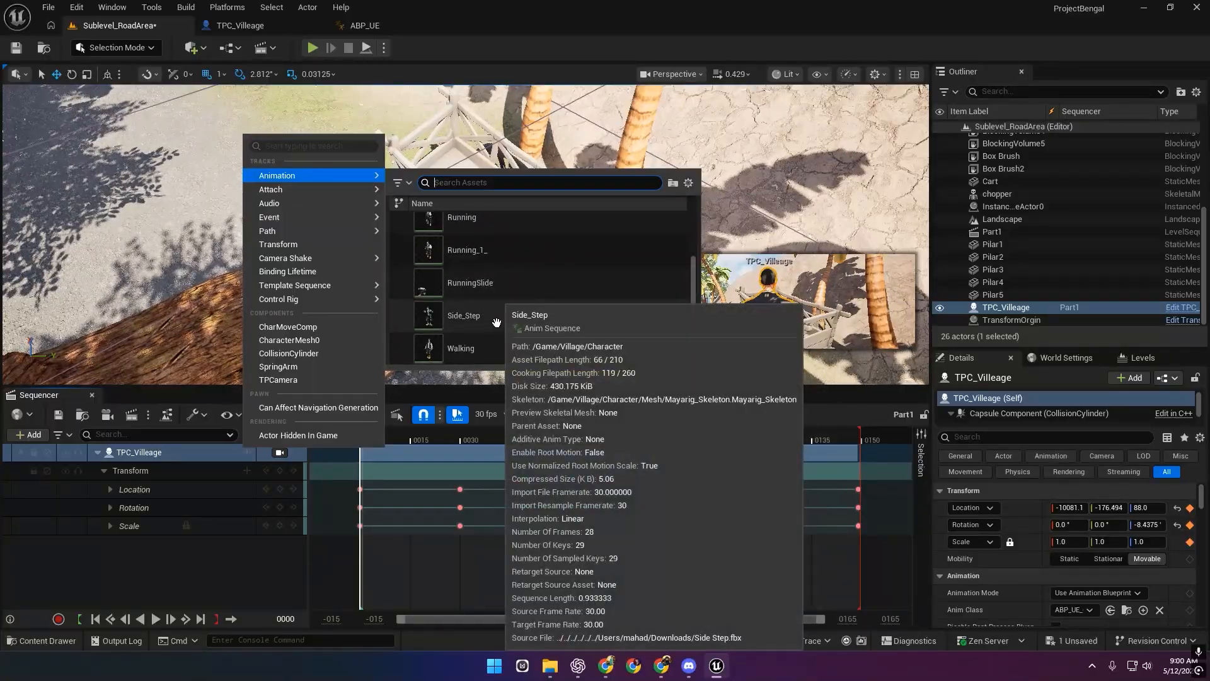
pyautogui.click(496, 322)
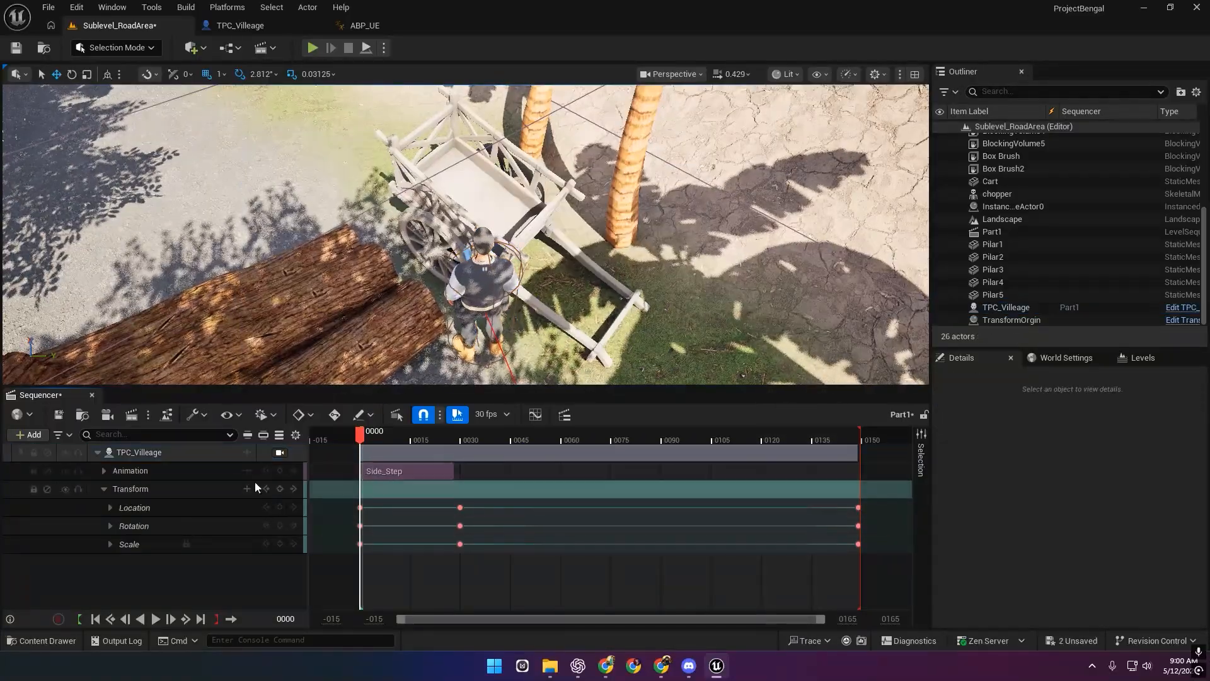
pyautogui.moveTo(366, 436); pyautogui.dragTo(404, 441)
# Expand the Animation track and browse the TPC_Villeage track options menu.
pyautogui.click(104, 471)
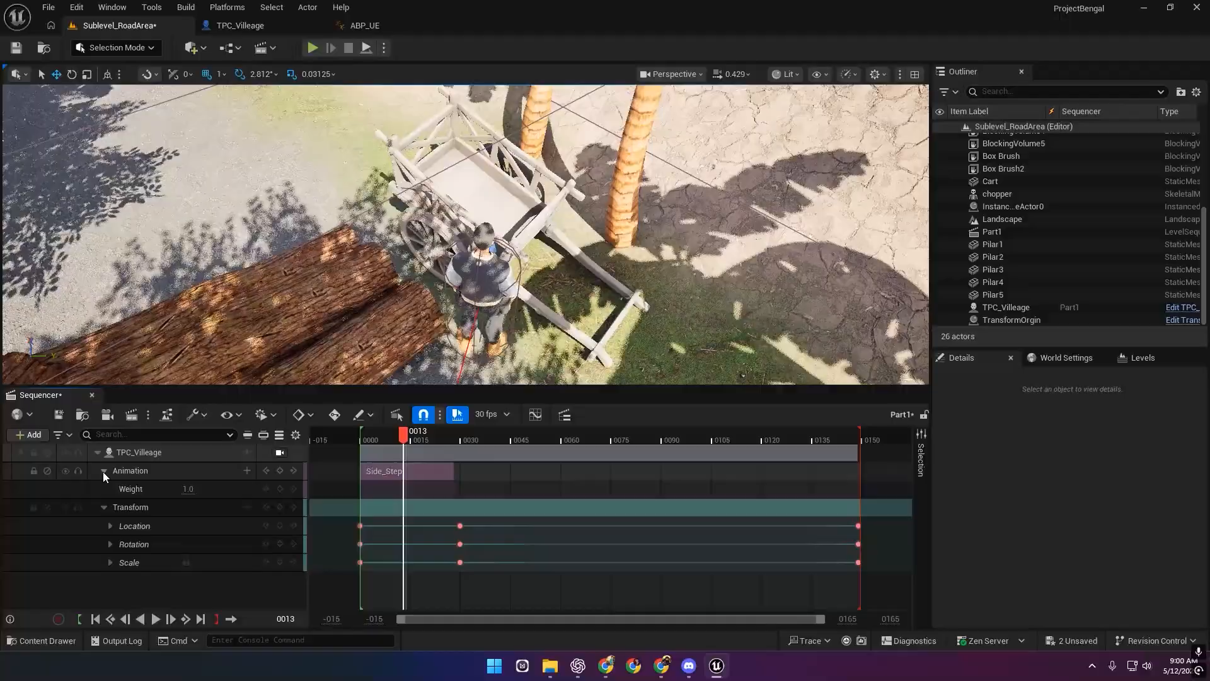
pyautogui.click(247, 470)
pyautogui.click(246, 470)
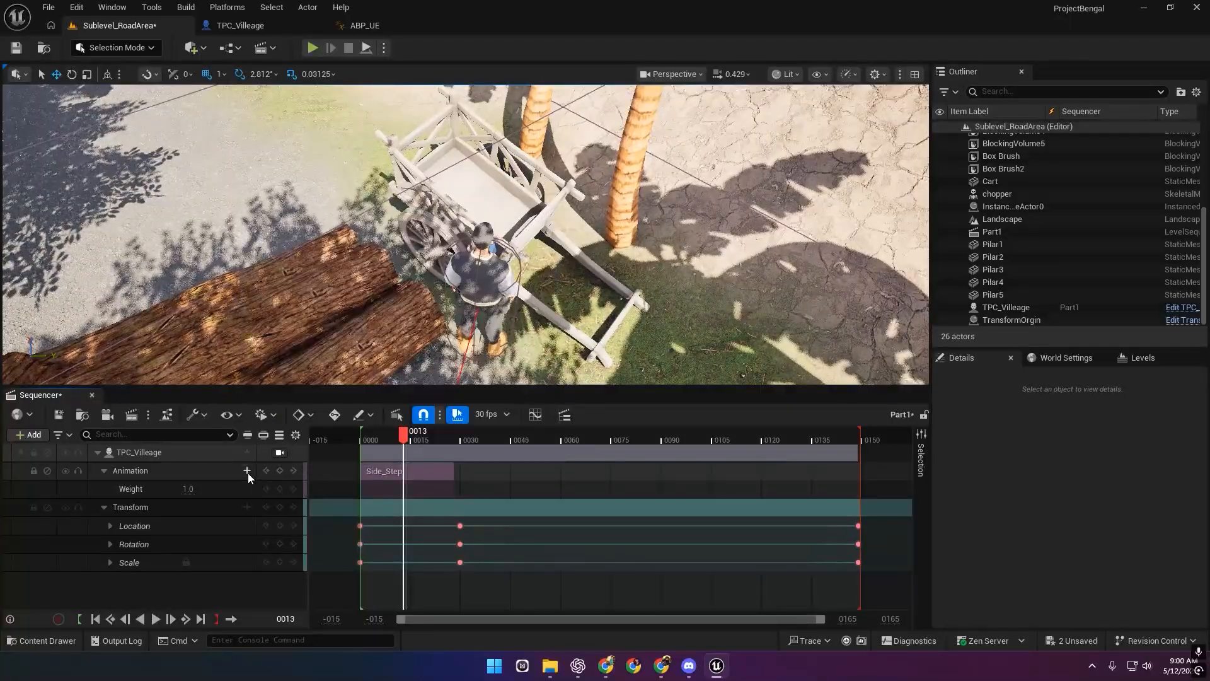
pyautogui.click(247, 470)
pyautogui.click(195, 455)
pyautogui.click(246, 452)
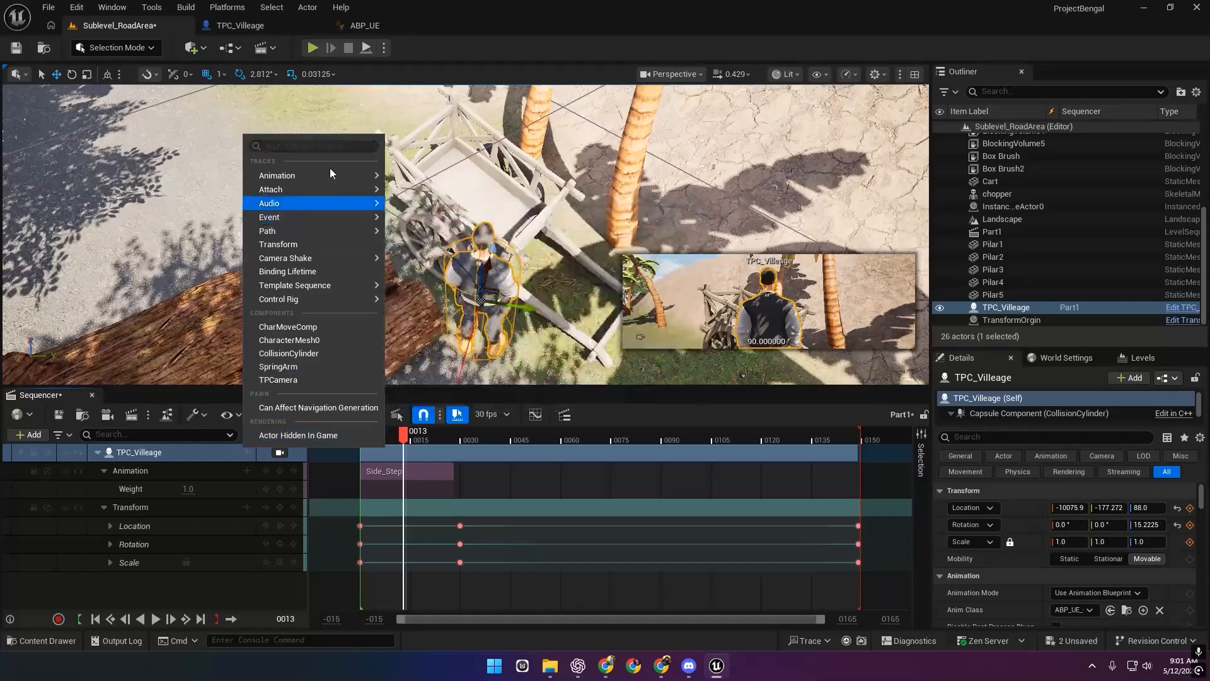
pyautogui.moveTo(330, 170)
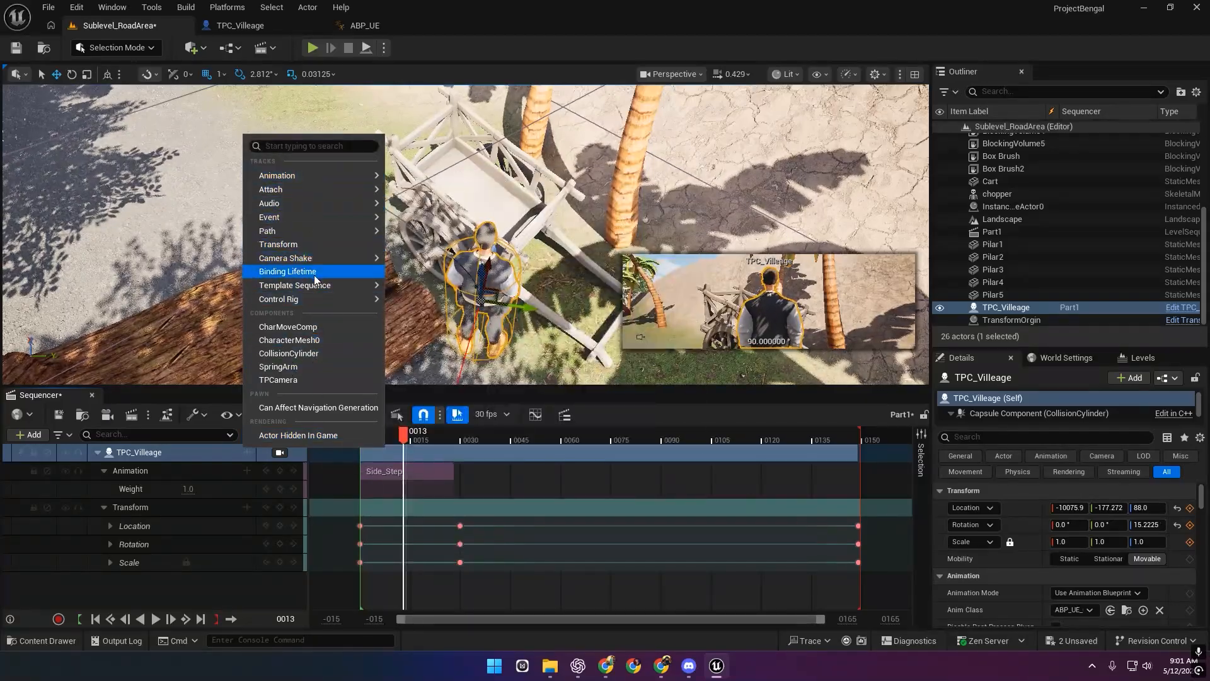
pyautogui.moveTo(318, 286)
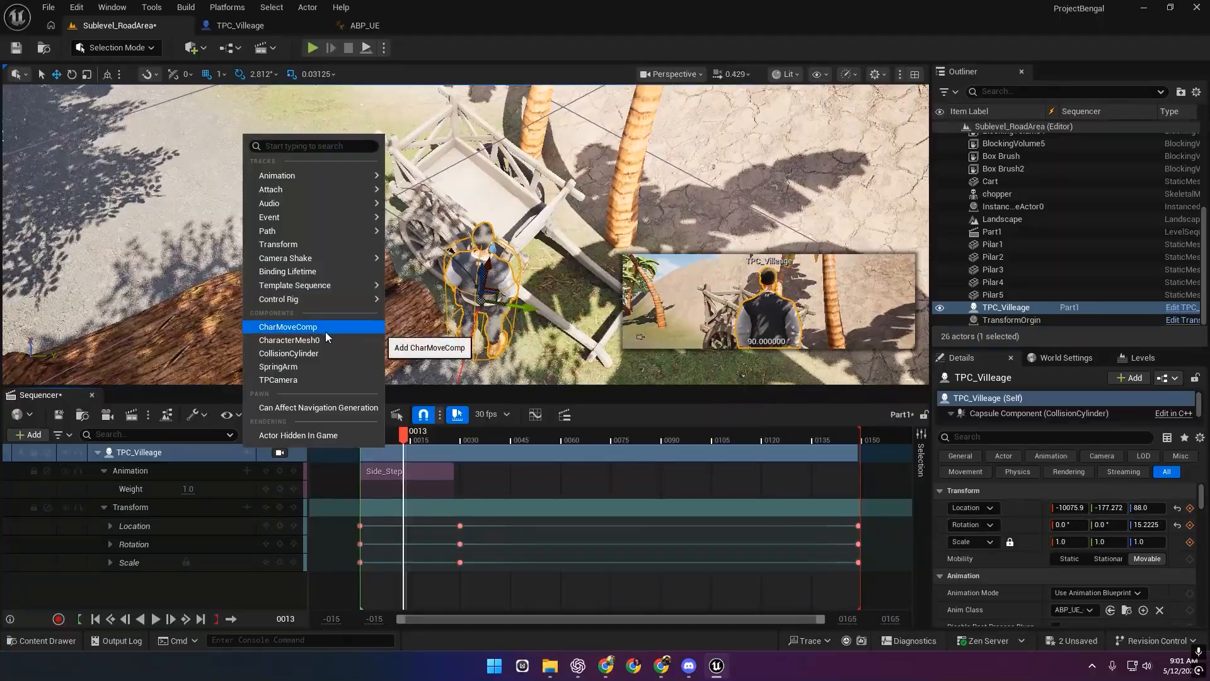
# Add a CharacterMesh0 track with an Animation Mode track set to Use Custom Mode.
pyautogui.click(312, 340)
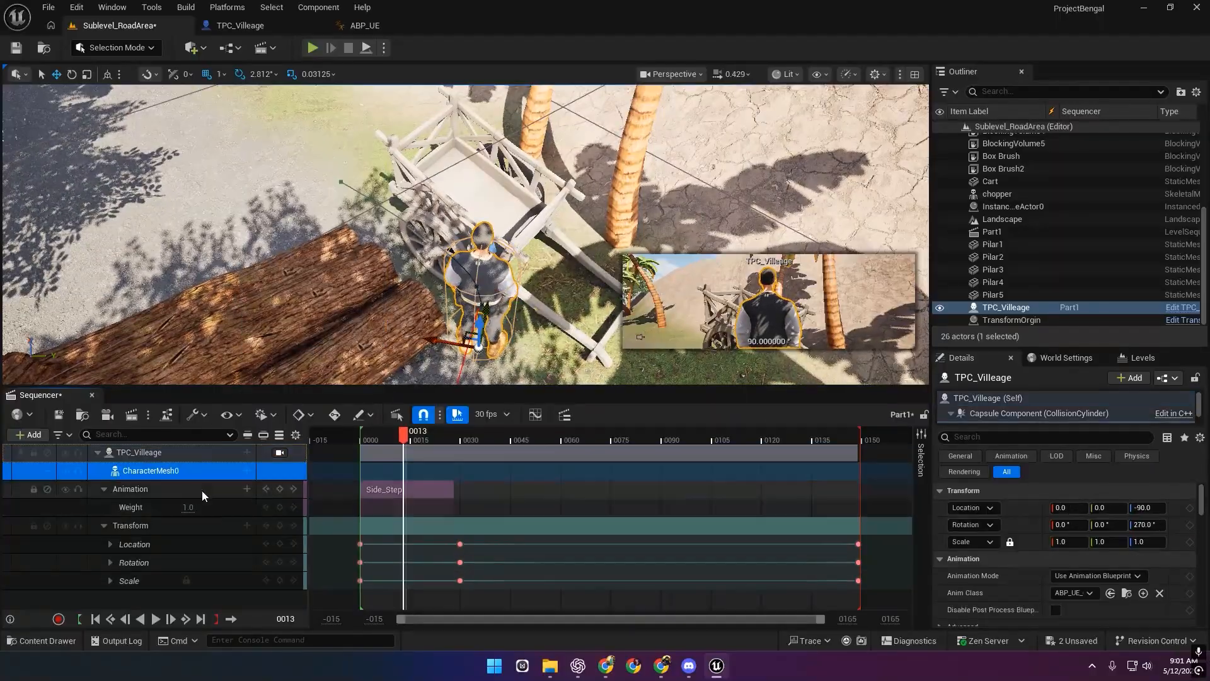
pyautogui.click(247, 472)
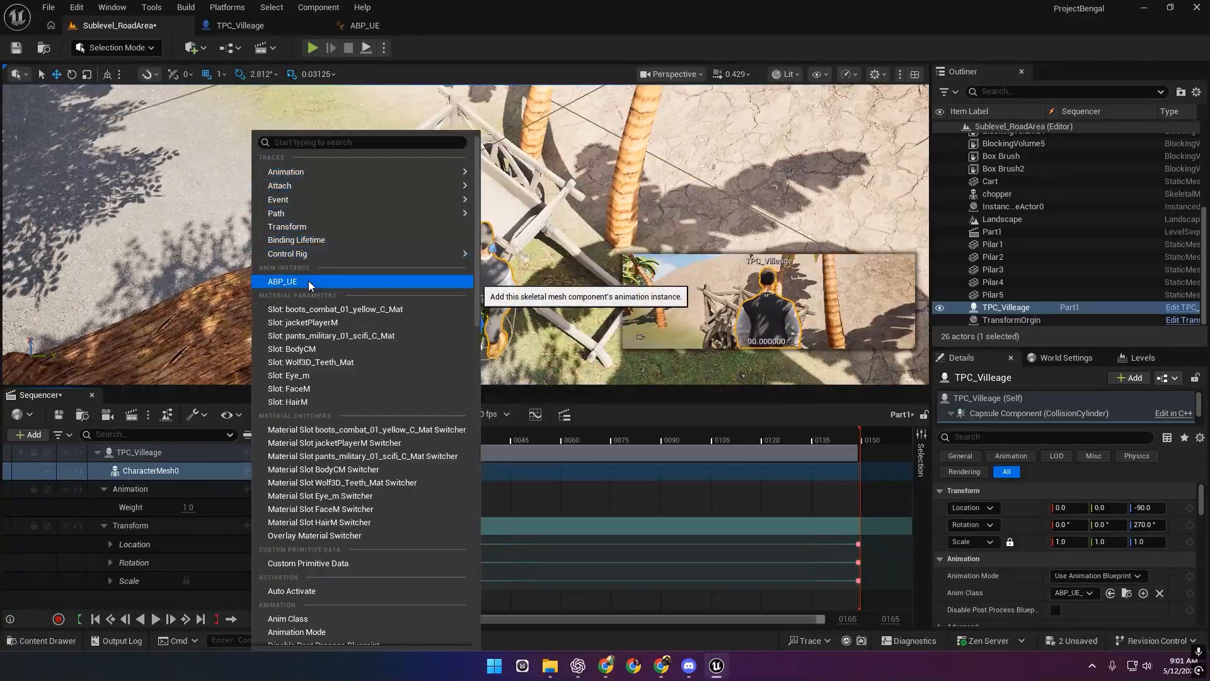
pyautogui.scroll(-1, 321, 369)
pyautogui.scroll(-3, 334, 435)
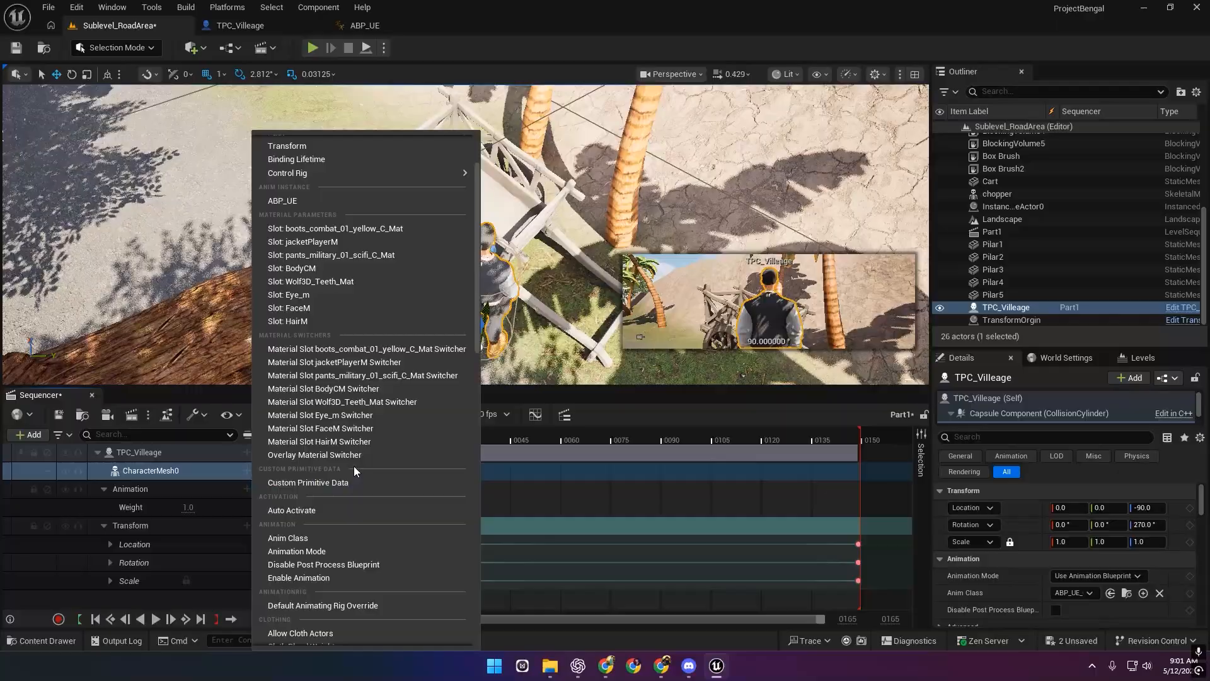
pyautogui.scroll(-1, 355, 468)
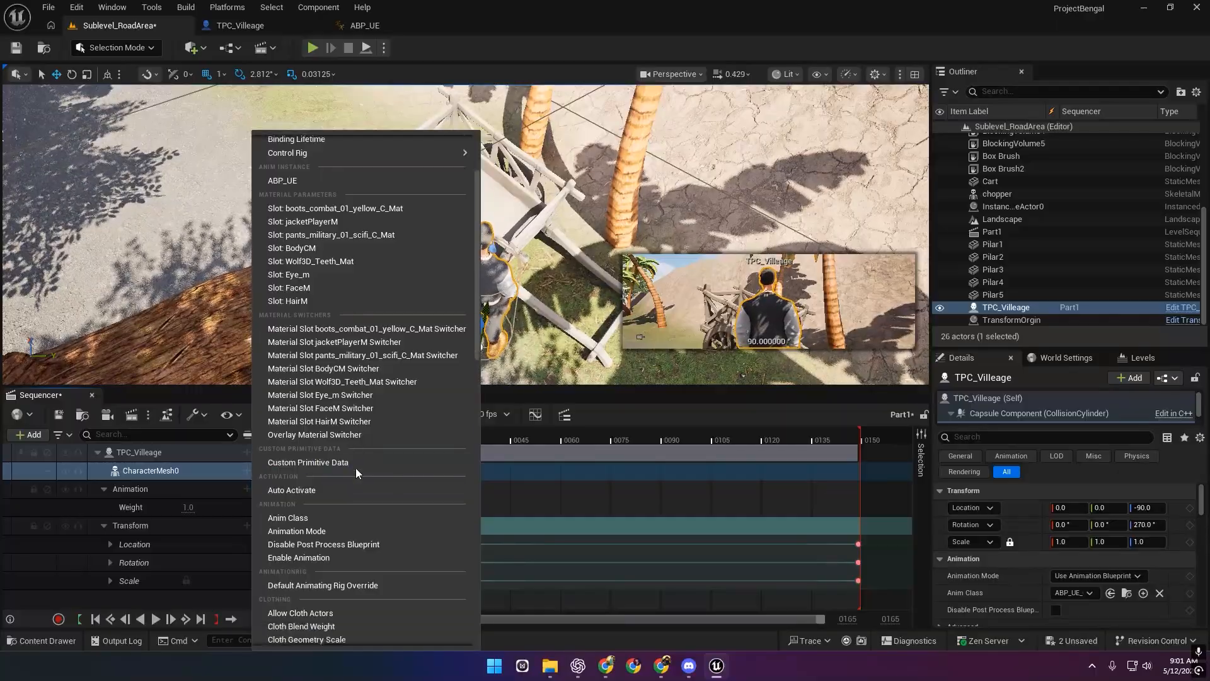
pyautogui.click(332, 528)
pyautogui.click(231, 490)
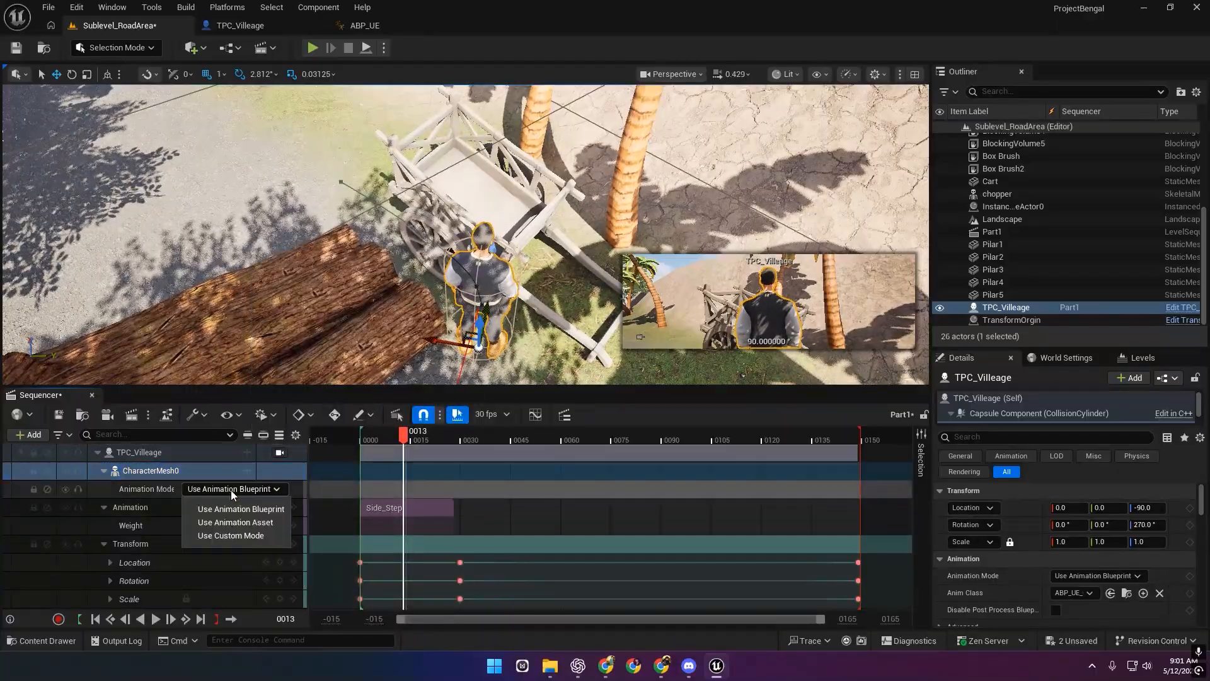
pyautogui.click(233, 535)
# Lengthen the Side_Step section's ease-in, then delete the Side_Step section.
pyautogui.moveTo(406, 425); pyautogui.dragTo(367, 447)
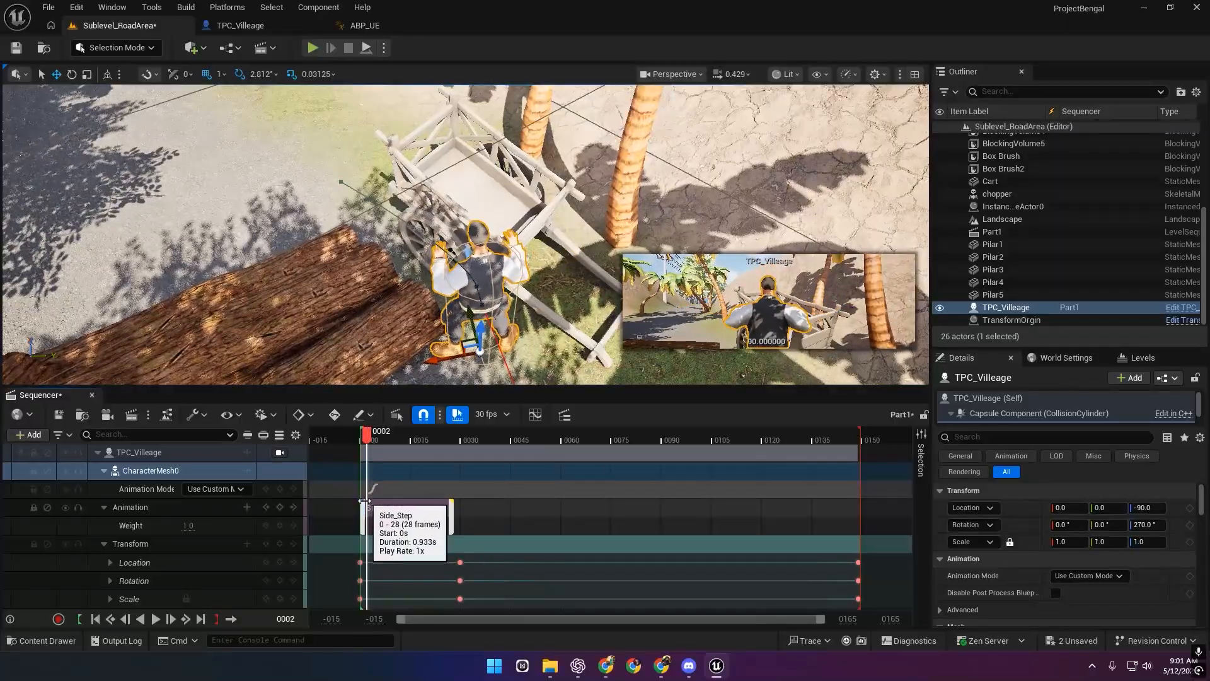
pyautogui.moveTo(393, 499); pyautogui.dragTo(406, 499)
pyautogui.moveTo(399, 440)
pyautogui.mouseDown()
pyautogui.moveTo(352, 433)
pyautogui.moveTo(387, 440)
pyautogui.mouseUp()
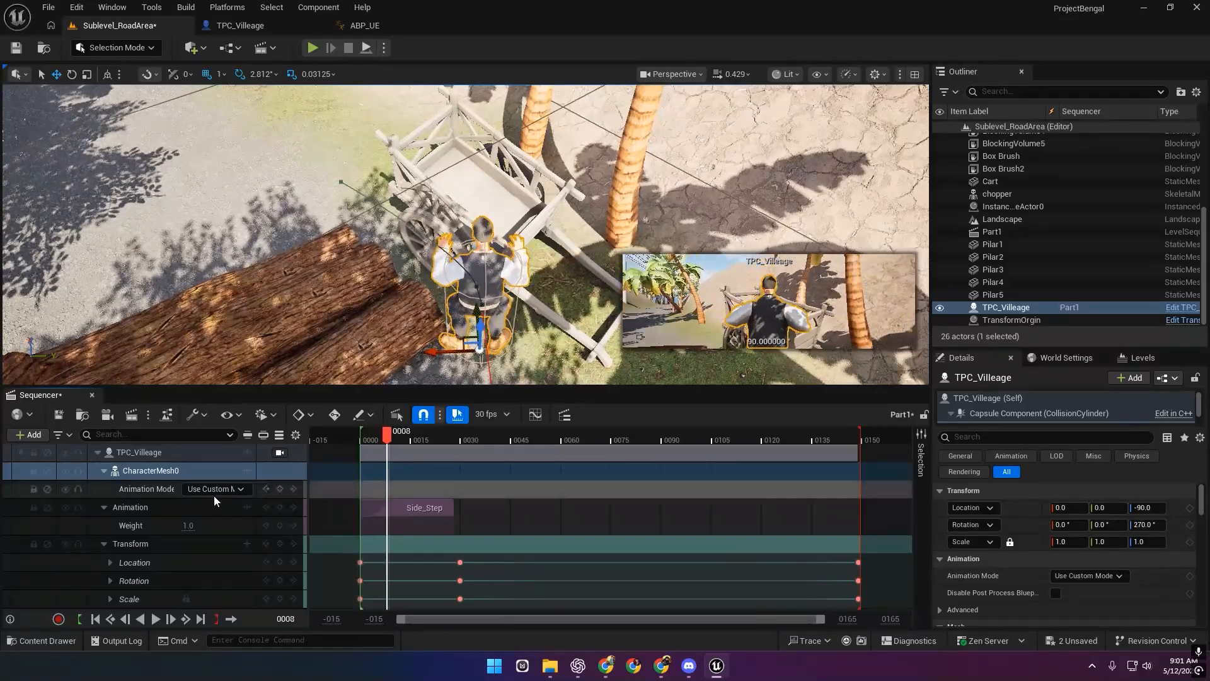
pyautogui.click(217, 493)
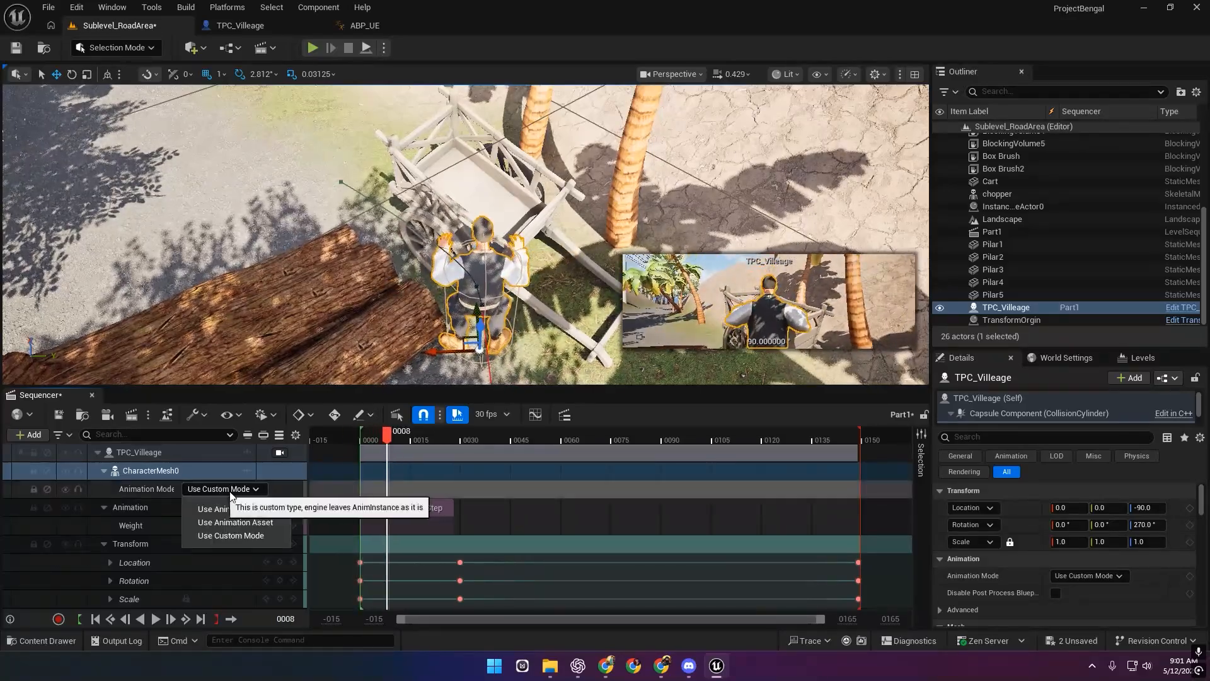
pyautogui.click(438, 507)
pyautogui.press('Delete')
# Delete the Animation Mode and CharacterMesh0 tracks from the sequence.
pyautogui.click(156, 488)
pyautogui.press('Delete')
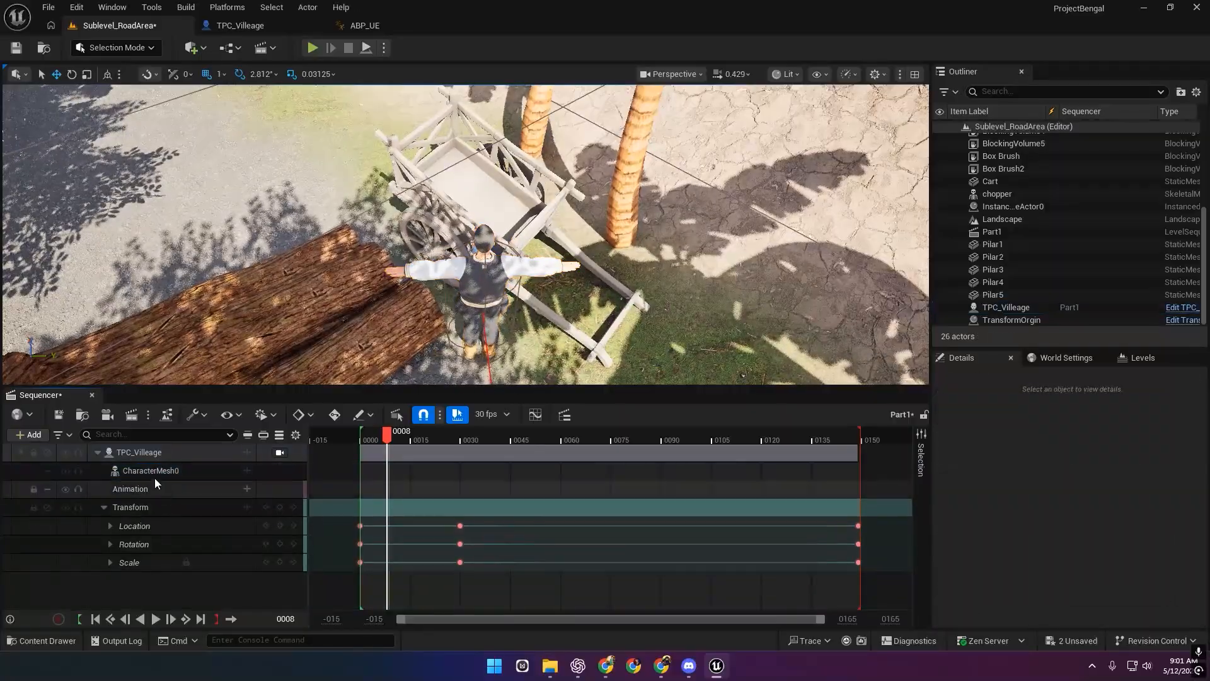
pyautogui.click(159, 471)
pyautogui.press('Delete')
# Add Side_Step back onto the Animation track and shift the section in time.
pyautogui.click(172, 471)
pyautogui.click(246, 471)
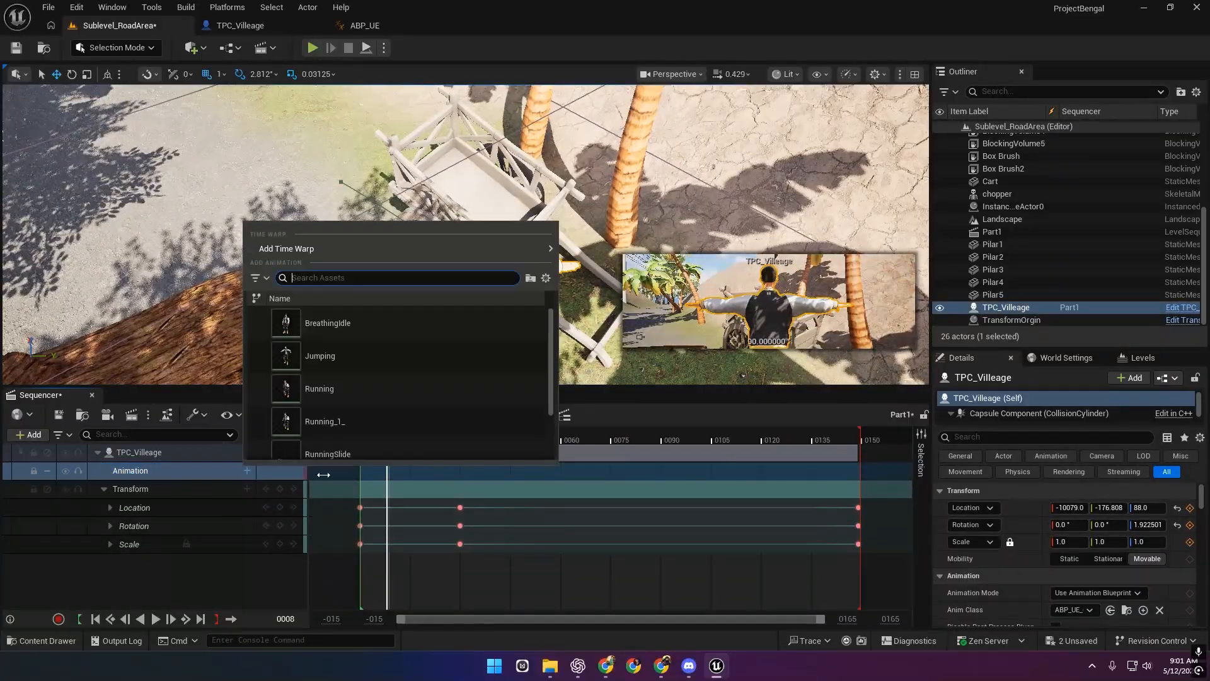
pyautogui.scroll(3, 397, 371)
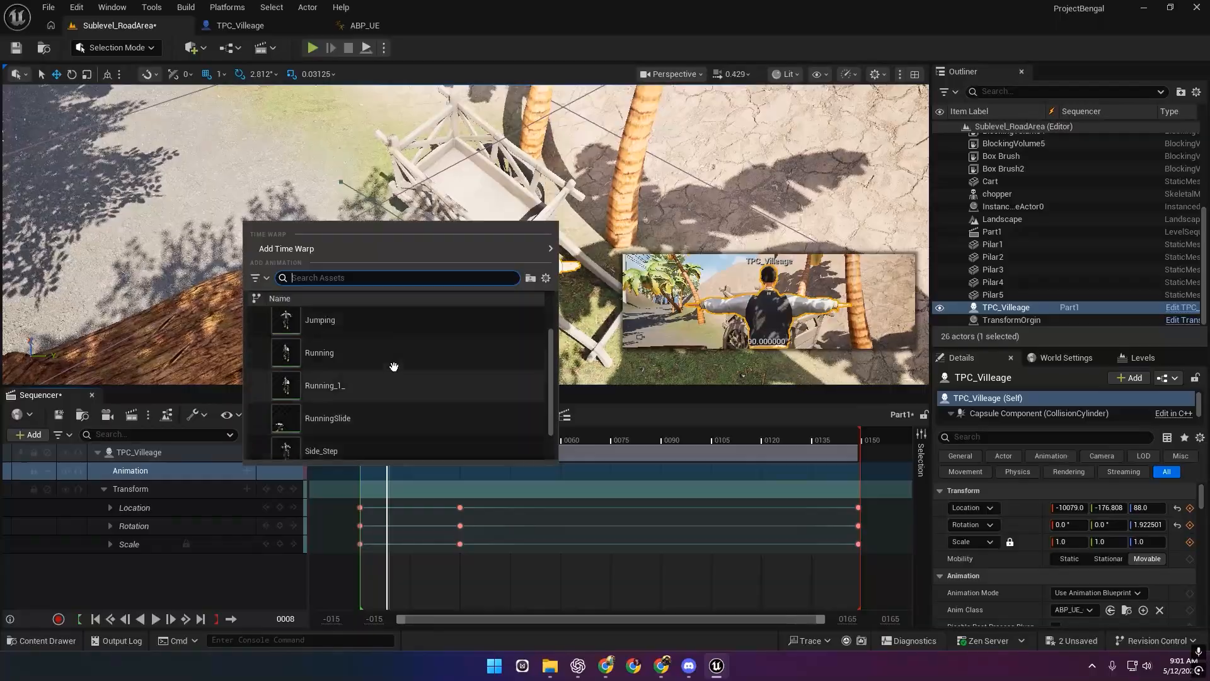
pyautogui.scroll(-3, 421, 386)
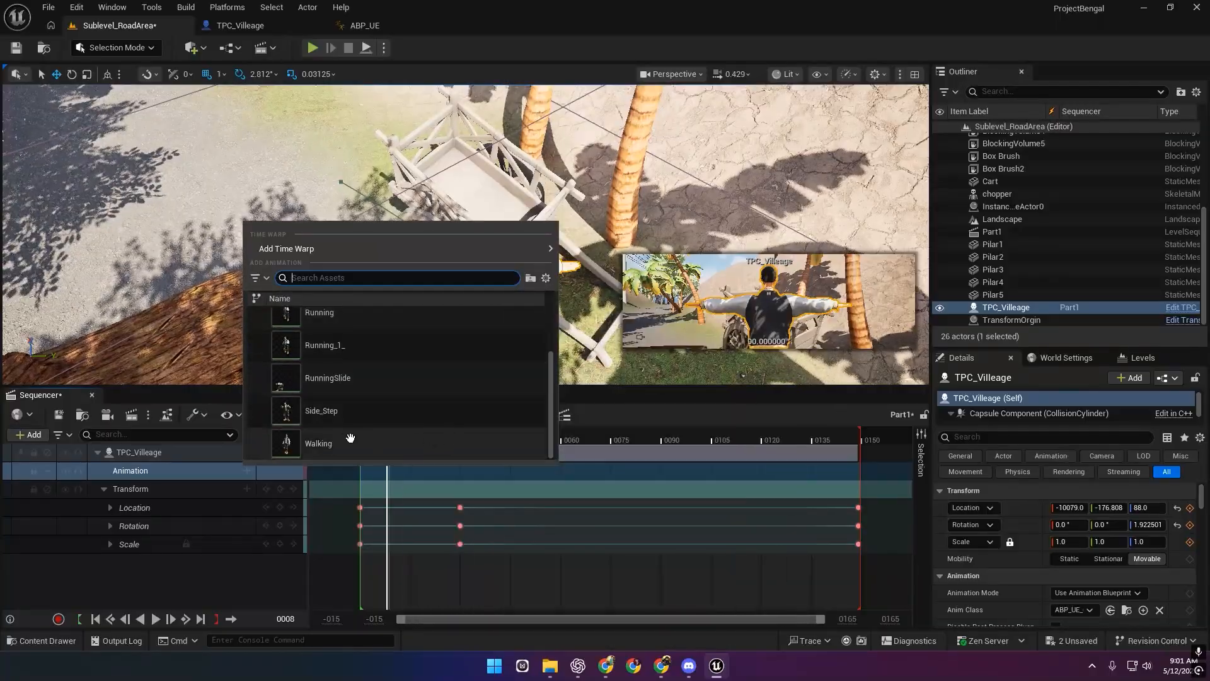
pyautogui.click(380, 415)
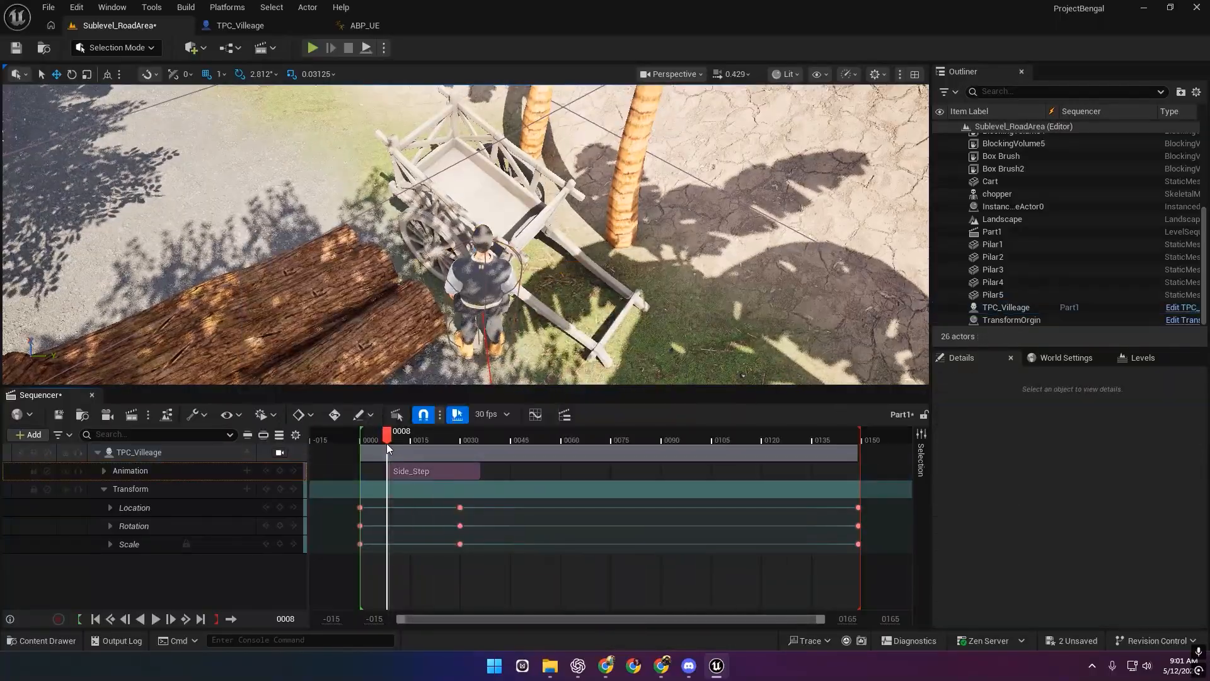
pyautogui.click(399, 470)
pyautogui.moveTo(386, 453)
pyautogui.mouseDown()
pyautogui.moveTo(430, 441)
pyautogui.moveTo(383, 436)
pyautogui.moveTo(431, 452)
pyautogui.moveTo(378, 438)
pyautogui.moveTo(400, 438)
pyautogui.mouseUp()
# Open the ABP_UE AnimGraph and move the Locomotion node further left.
pyautogui.click(362, 29)
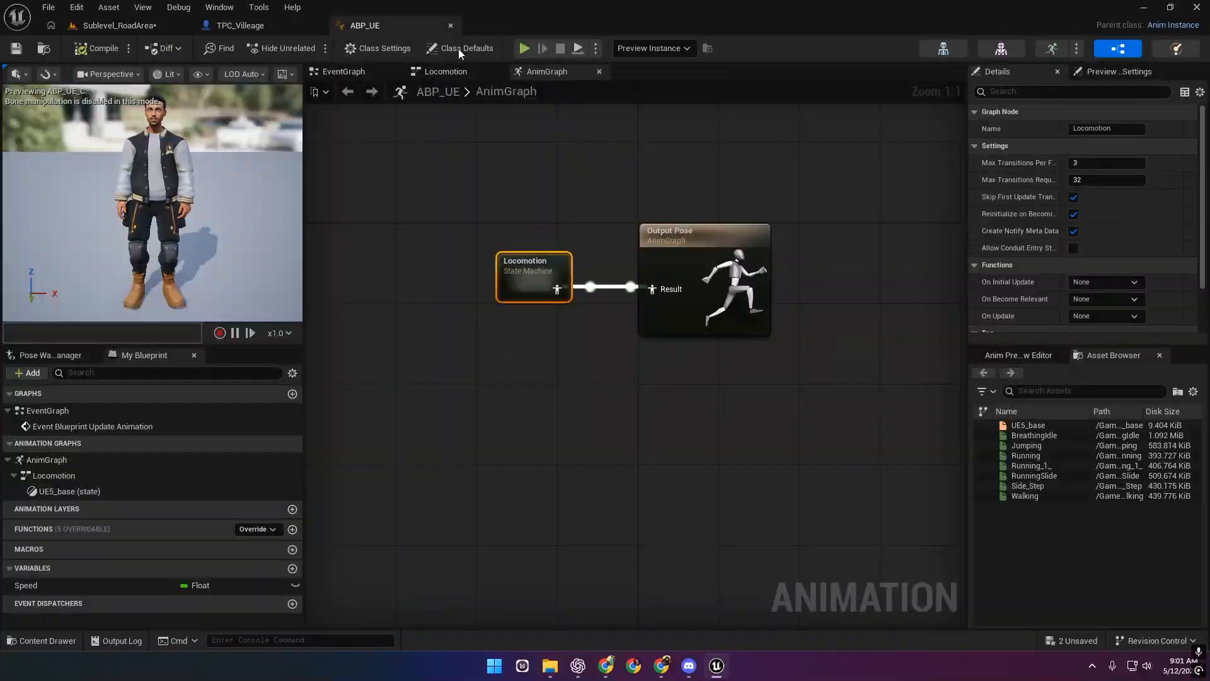
pyautogui.moveTo(514, 413); pyautogui.dragTo(551, 460, button='right')
pyautogui.click(322, 72)
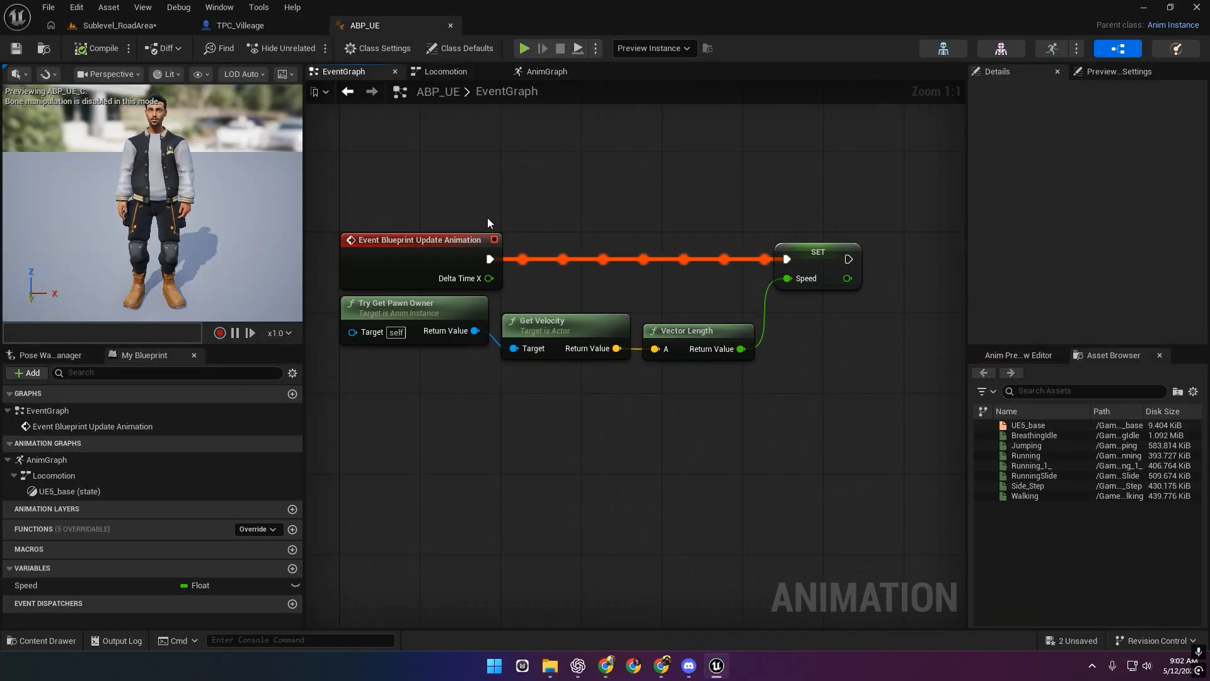
pyautogui.click(529, 70)
pyautogui.click(497, 95)
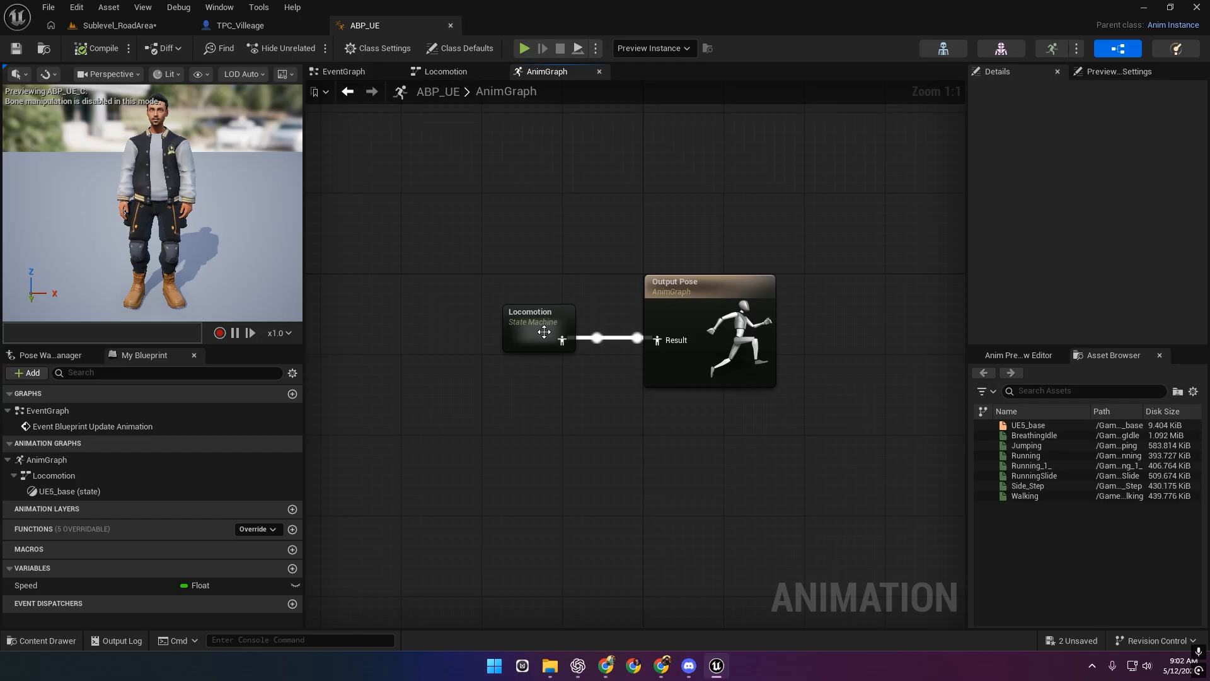
pyautogui.moveTo(570, 391); pyautogui.dragTo(476, 393, button='right')
pyautogui.moveTo(437, 345)
pyautogui.mouseDown()
pyautogui.moveTo(341, 347)
pyautogui.moveTo(428, 342)
pyautogui.mouseUp()
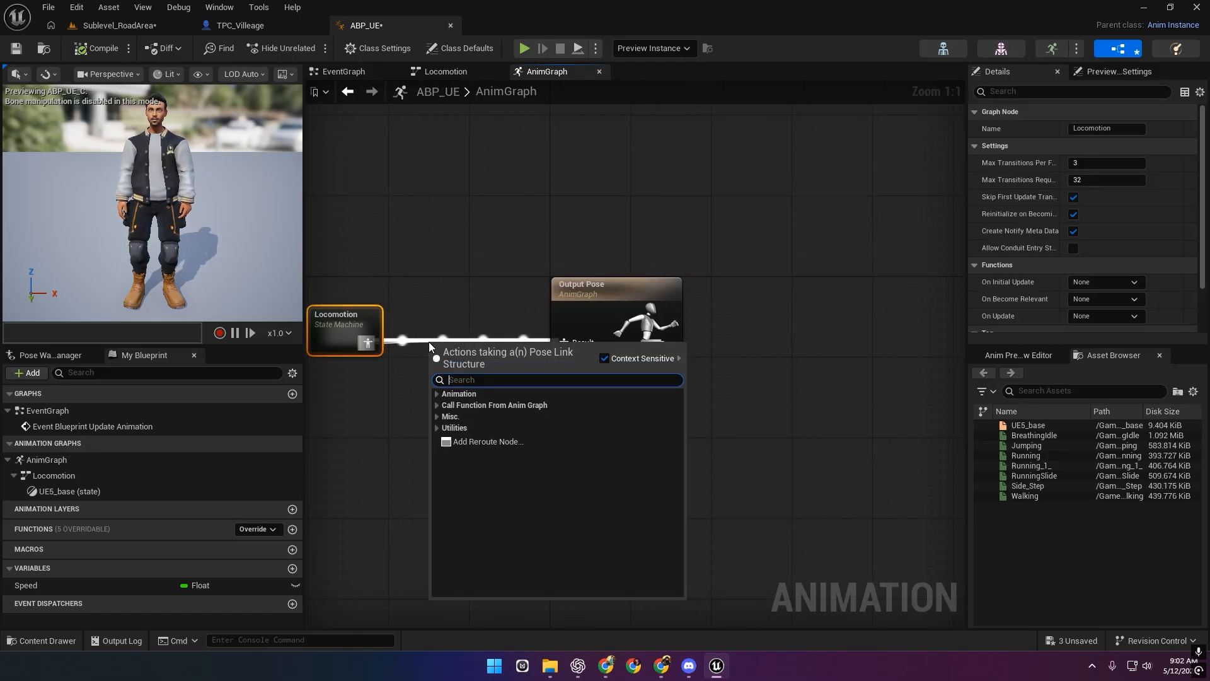
# Insert a Slot 'DefaultSlot' node between Locomotion and Output Pose, then compile and save.
pyautogui.write('lot')
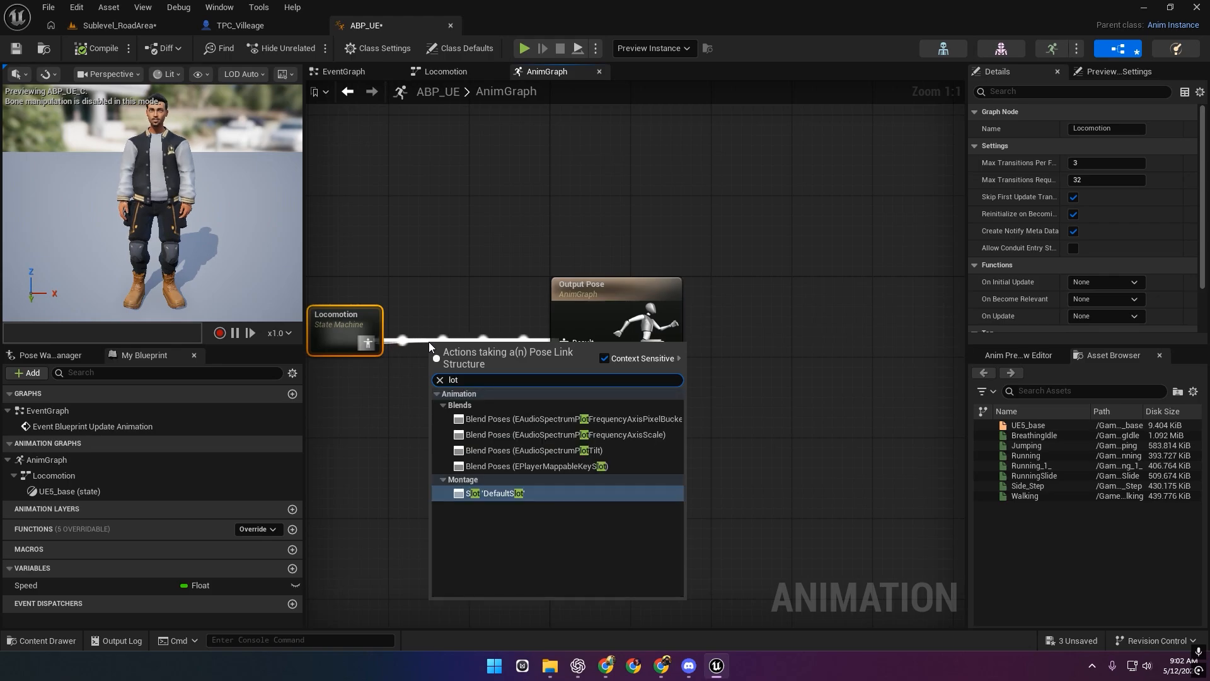
pyautogui.press('Return')
pyautogui.moveTo(482, 369); pyautogui.dragTo(463, 339)
pyautogui.click(281, 308)
pyautogui.scroll(3, 281, 307)
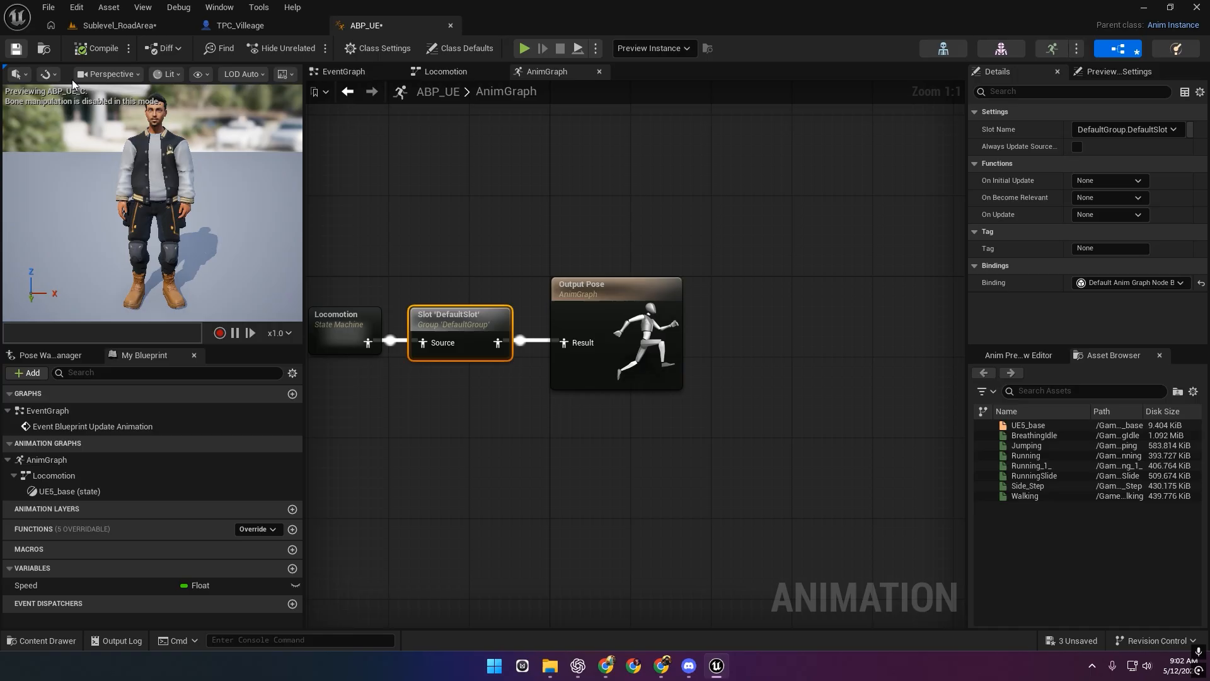
pyautogui.hotkey('ctrl', 's')
pyautogui.moveTo(538, 223); pyautogui.dragTo(576, 243, button='right')
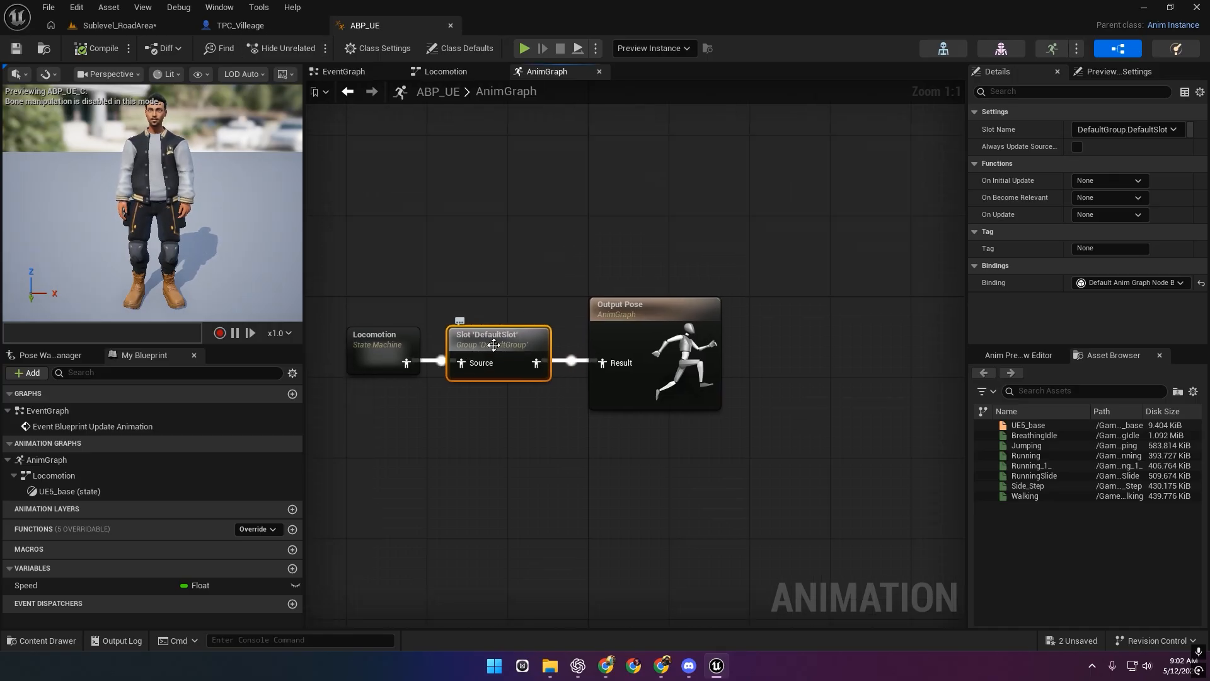
pyautogui.moveTo(536, 245); pyautogui.dragTo(534, 214, button='right')
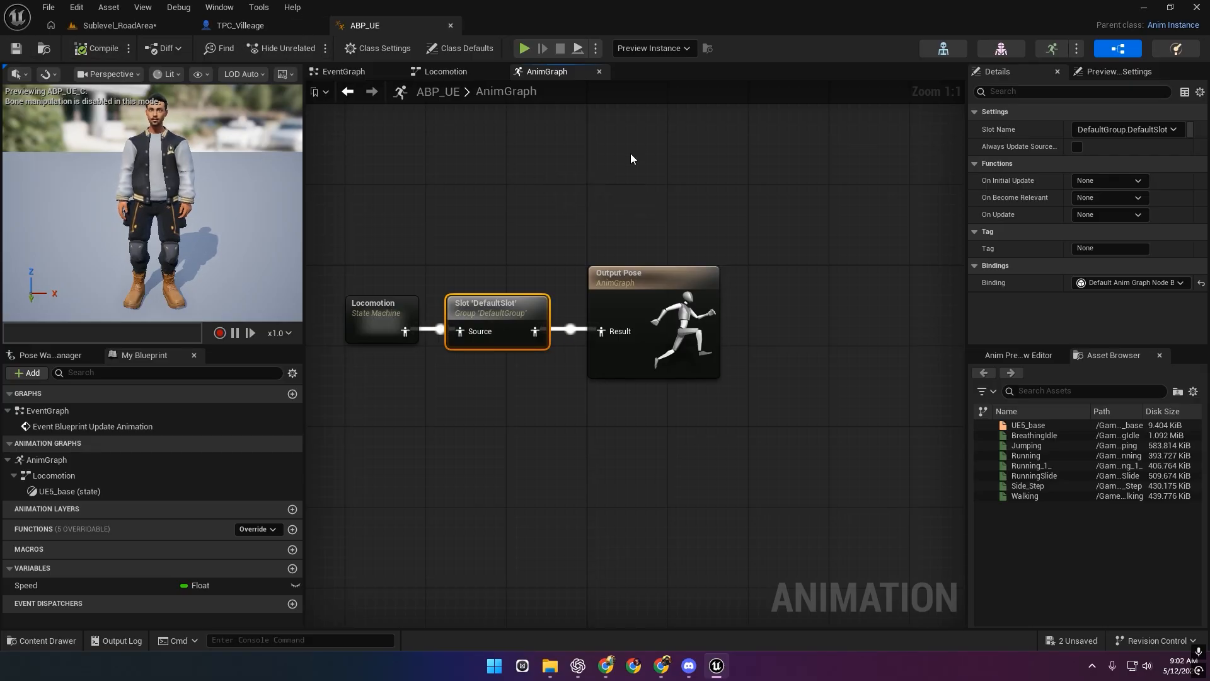
pyautogui.click(219, 7)
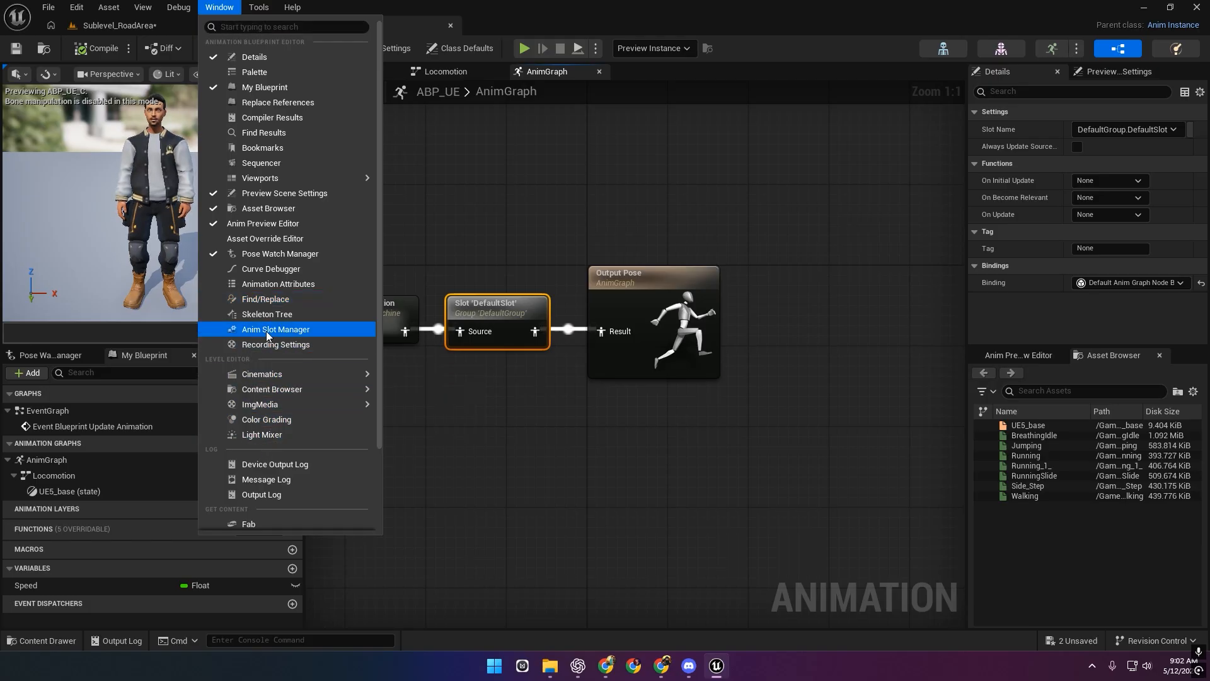
# In the Anim Slot Manager, create a 'Cinematic Group' containing a 'Cinematic' slot.
pyautogui.click(276, 329)
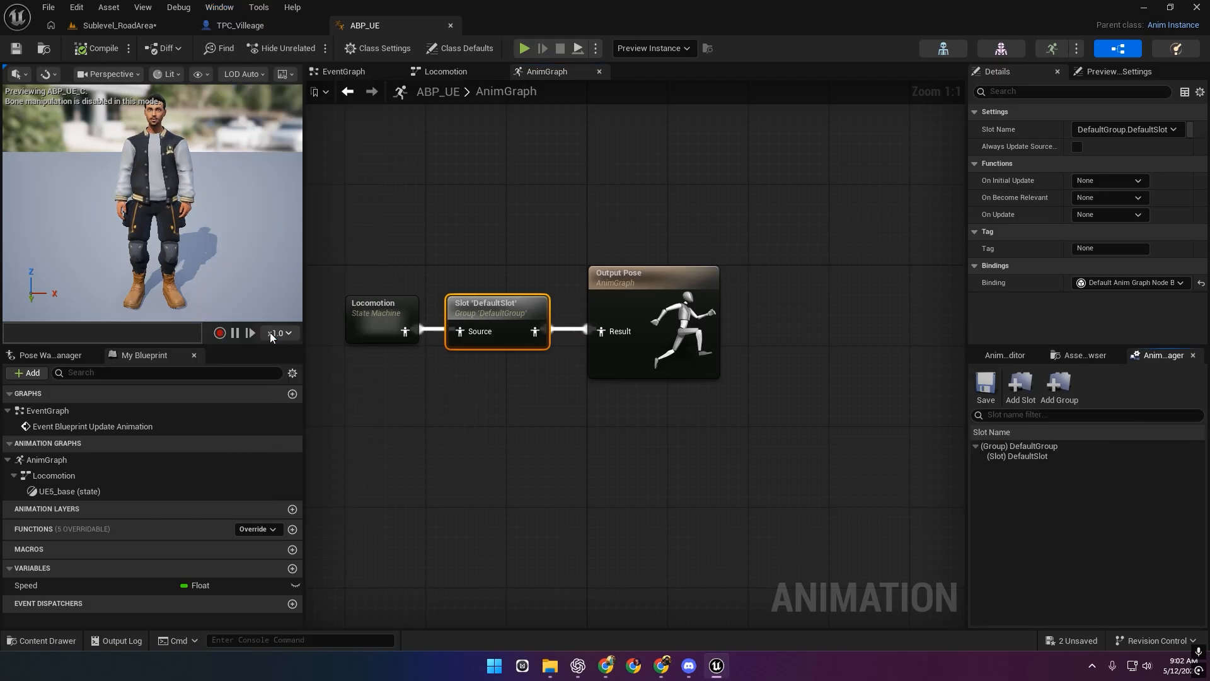
pyautogui.click(1063, 392)
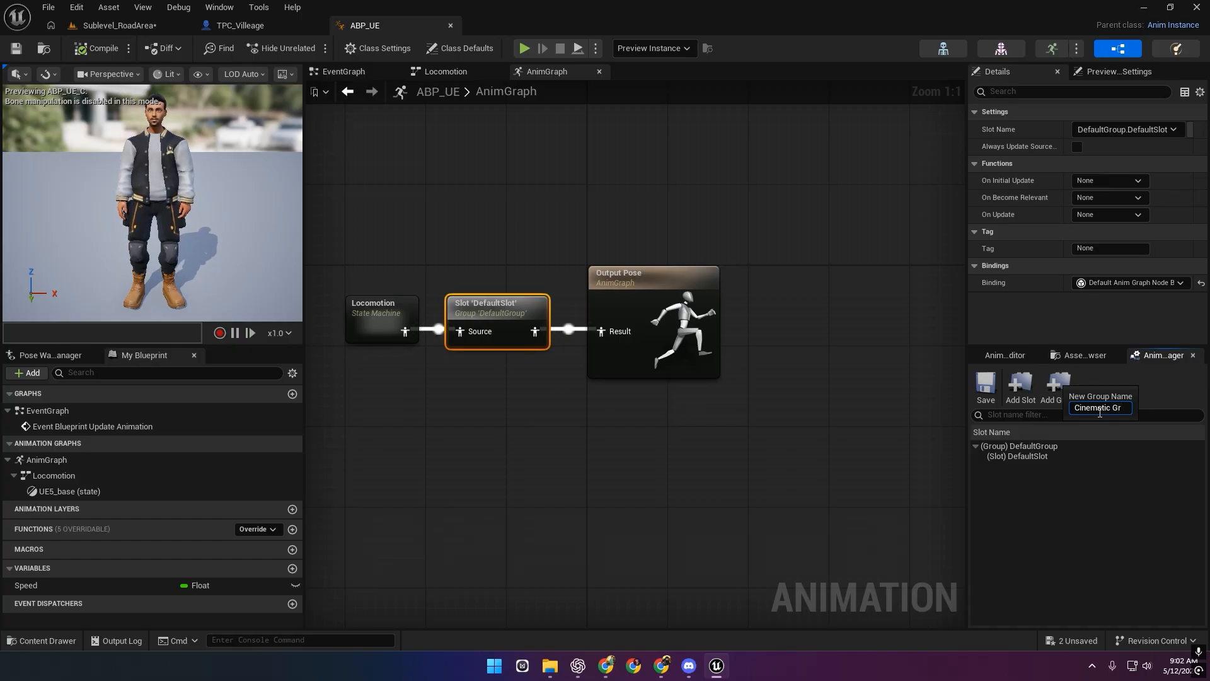
pyautogui.press('Return')
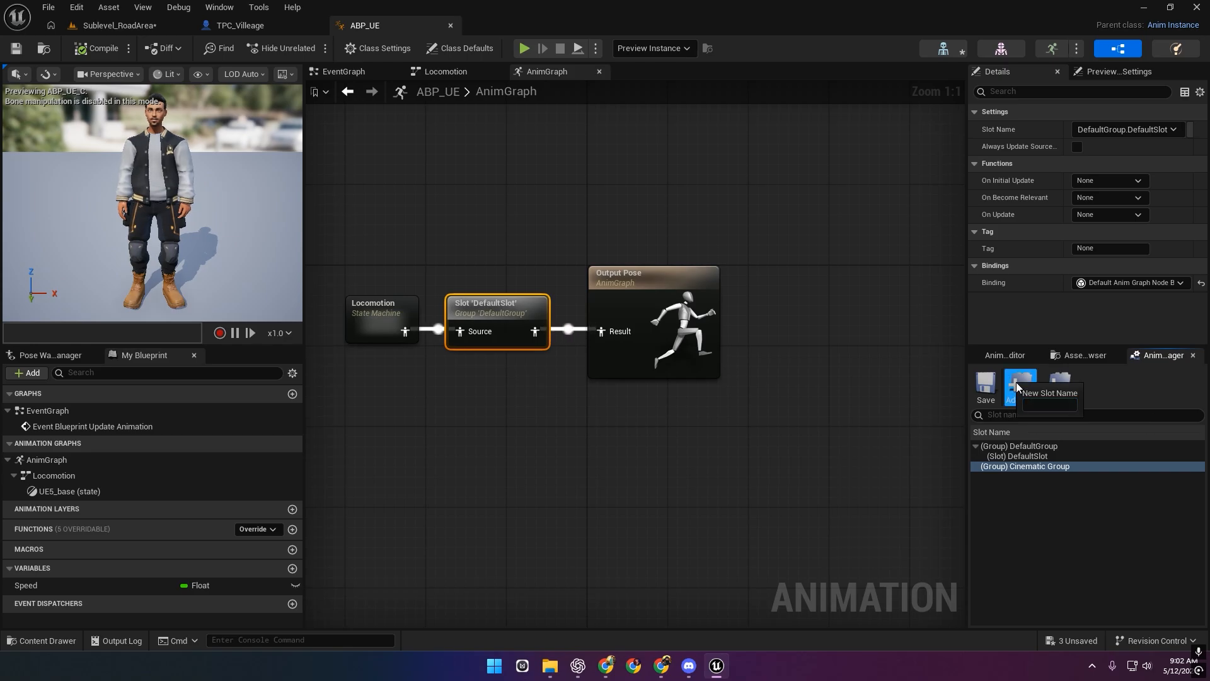
pyautogui.click(1056, 405)
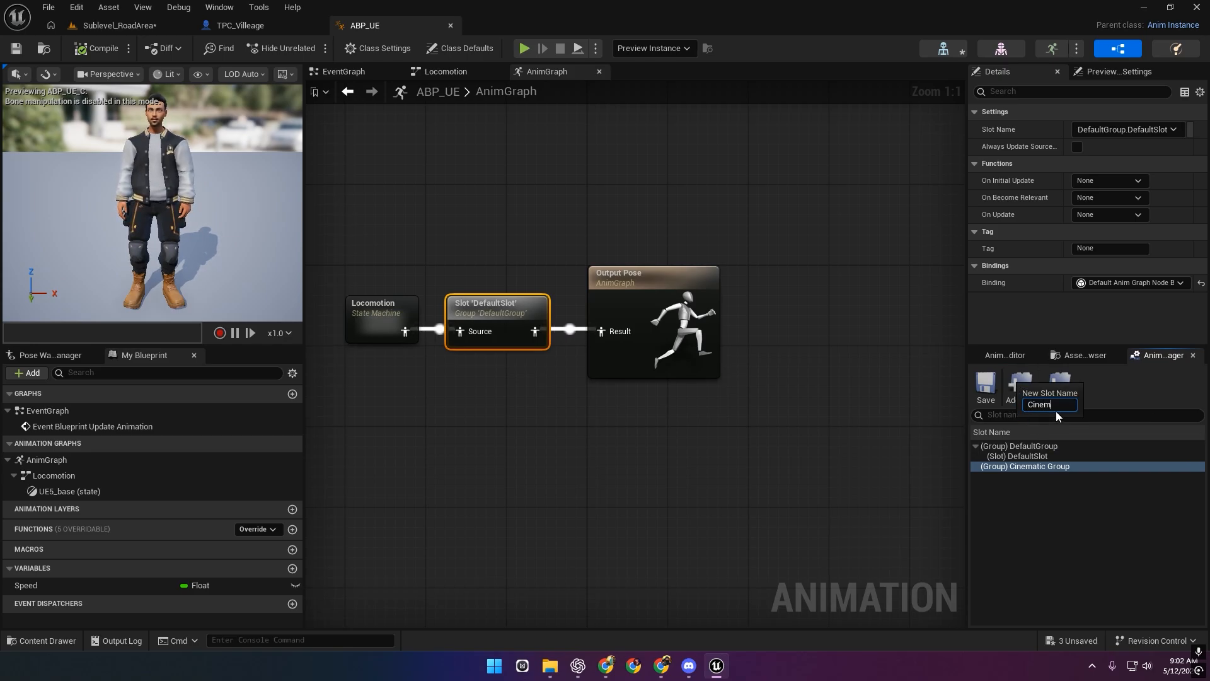
pyautogui.write('Cinematic')
pyautogui.press('Return')
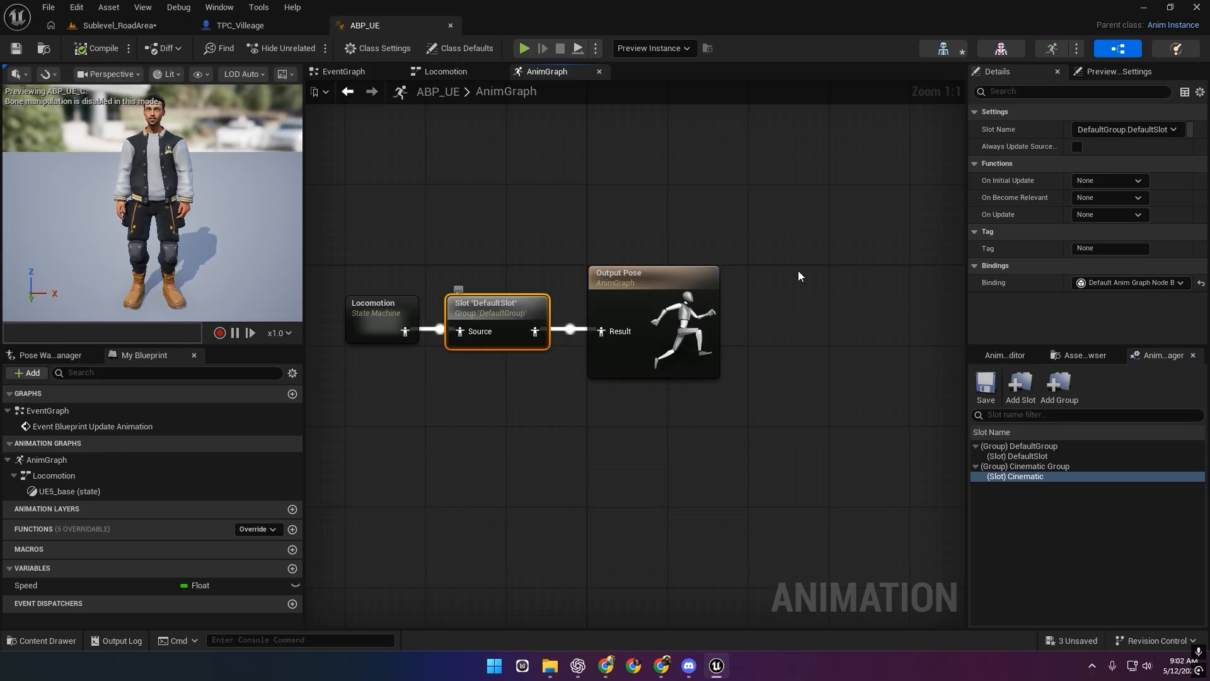
# Set the AnimGraph slot node to Cinematic Group.Cinematic and return to Sublevel_RoadArea's Sequencer.
pyautogui.click(1146, 133)
pyautogui.click(1125, 157)
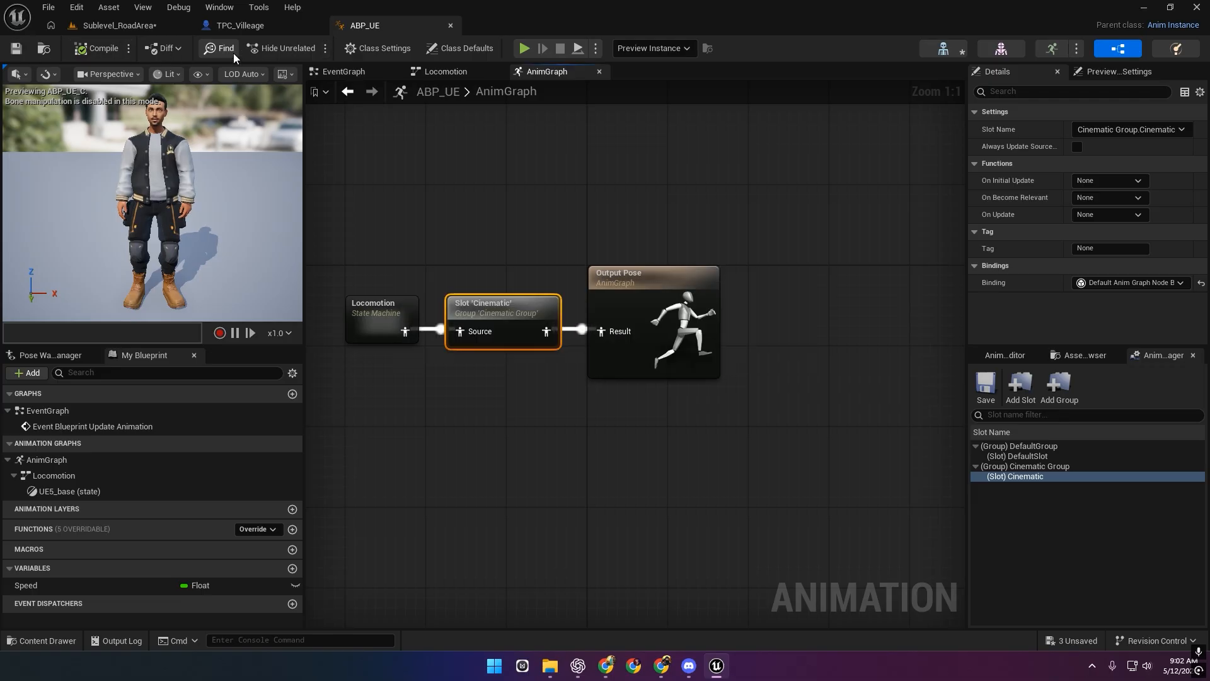
pyautogui.click(250, 31)
pyautogui.click(140, 27)
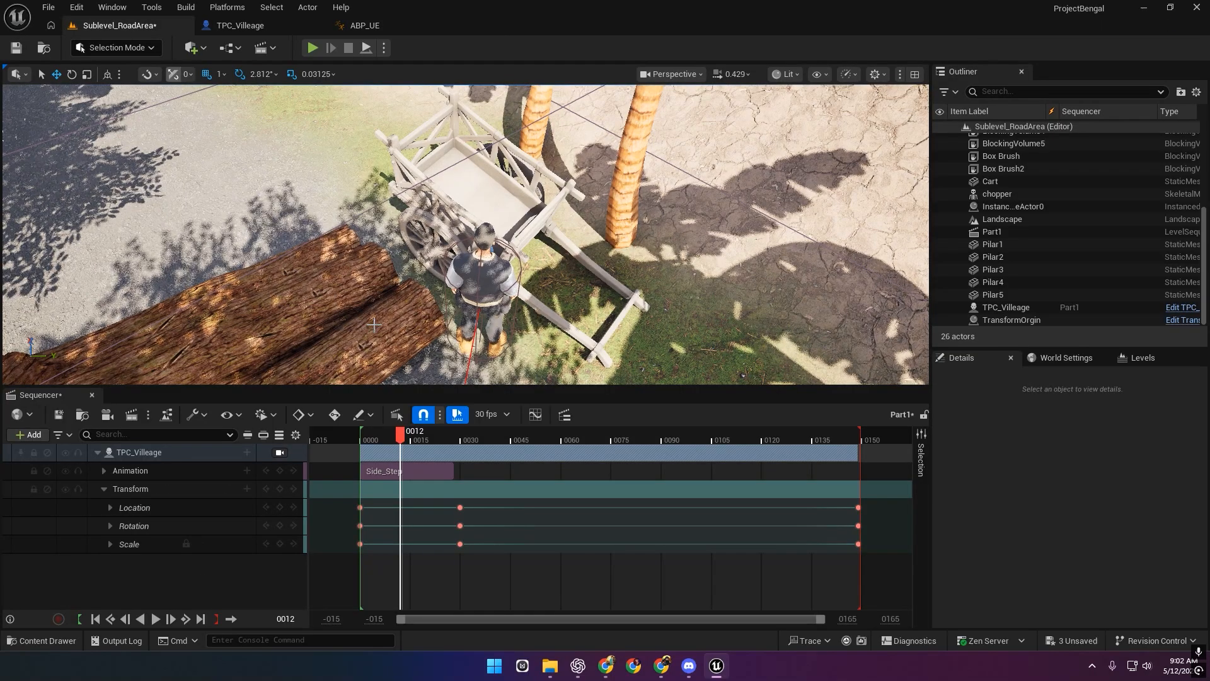
# Change the Side_Step section's Playback Slot Name from DefaultSlot to Cinematic, then scrub to preview.
pyautogui.click(399, 473)
pyautogui.rightClick(429, 473)
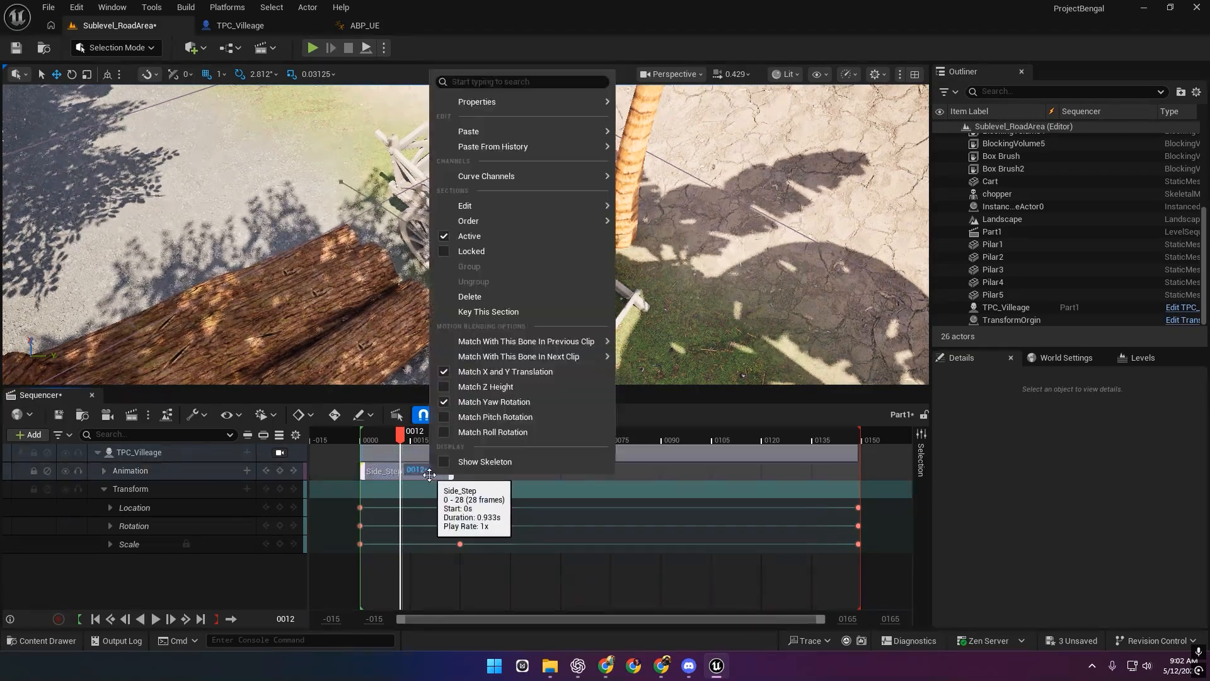
pyautogui.moveTo(513, 176)
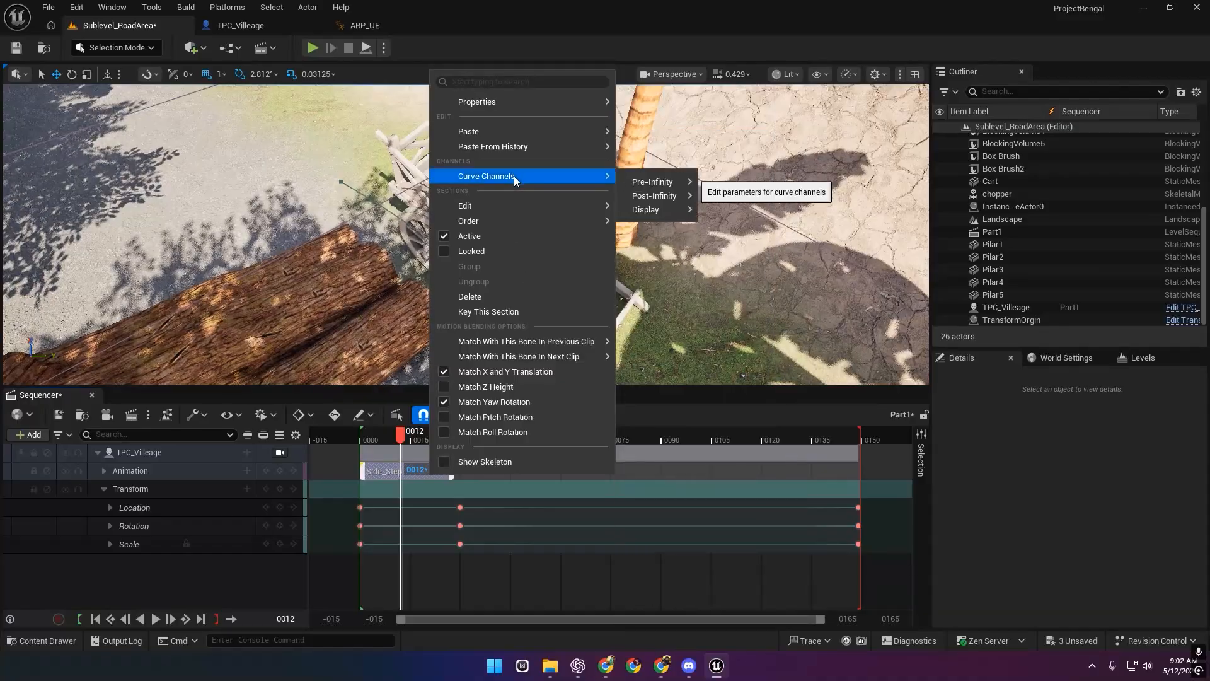
pyautogui.moveTo(504, 104)
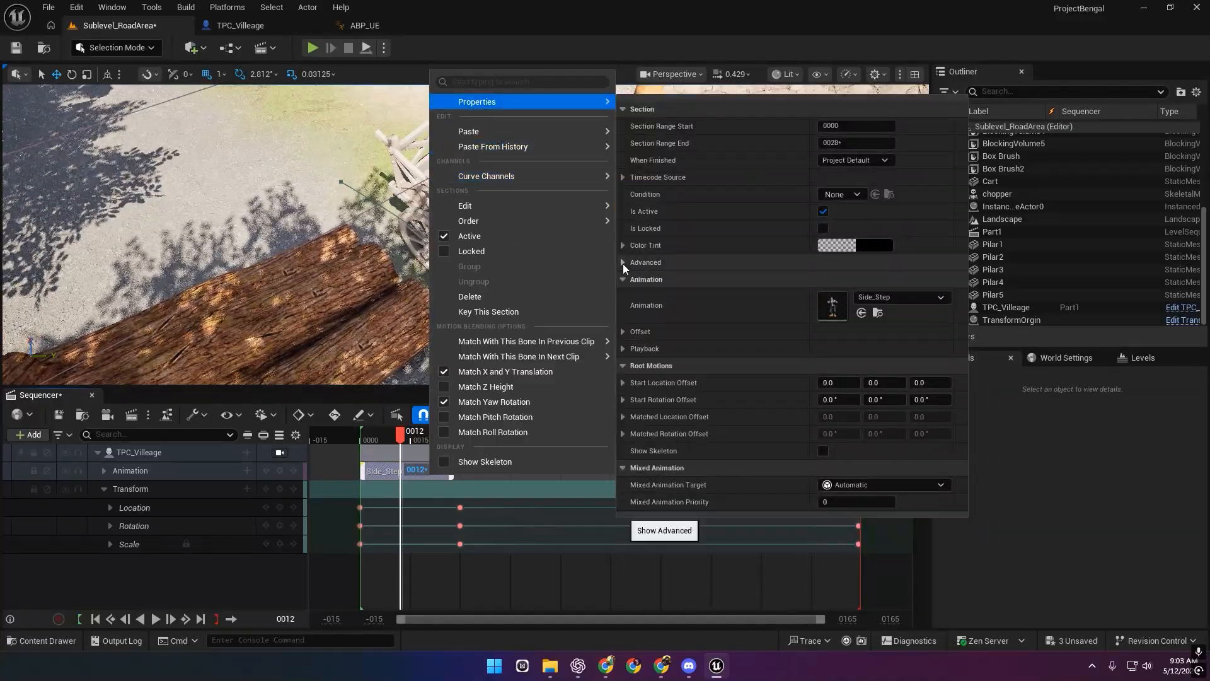
pyautogui.click(622, 350)
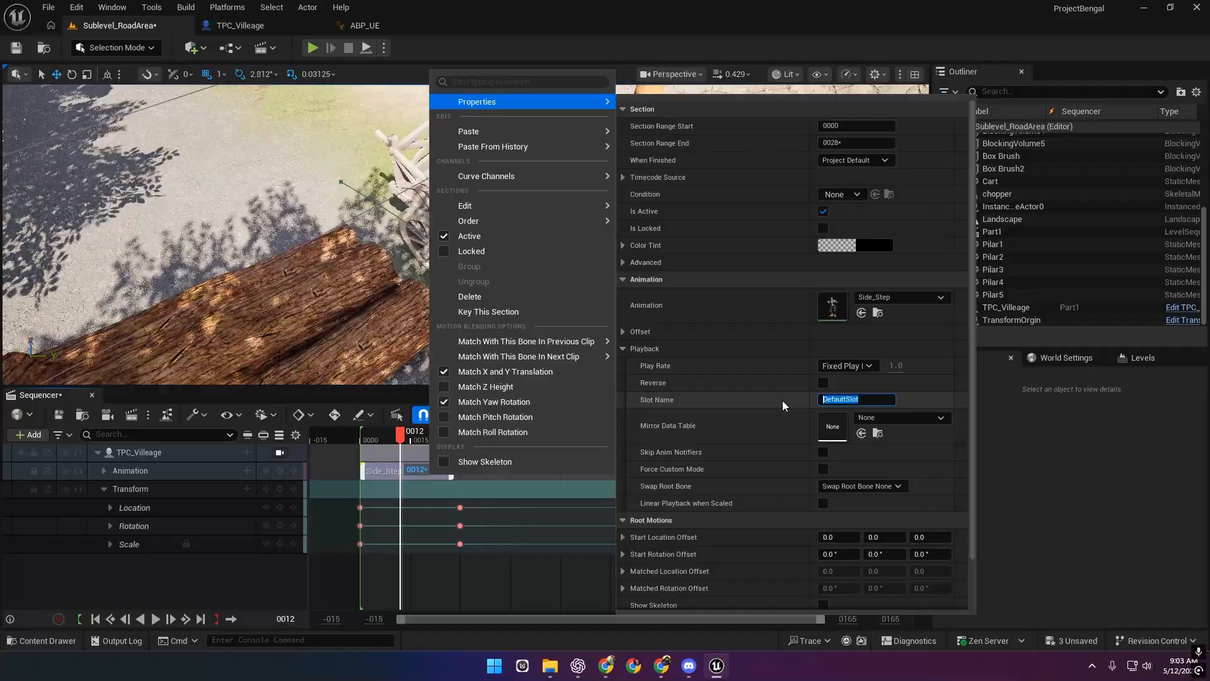
pyautogui.write('Cinemati')
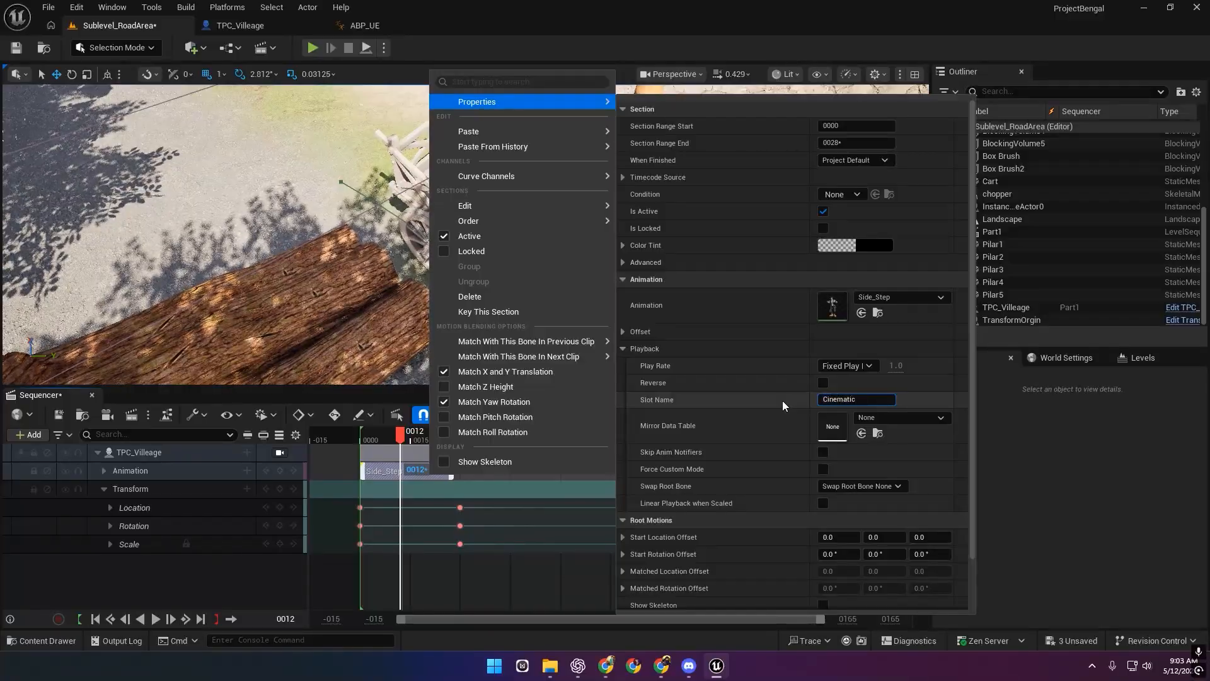
pyautogui.write('c')
pyautogui.press('Return')
pyautogui.click(377, 588)
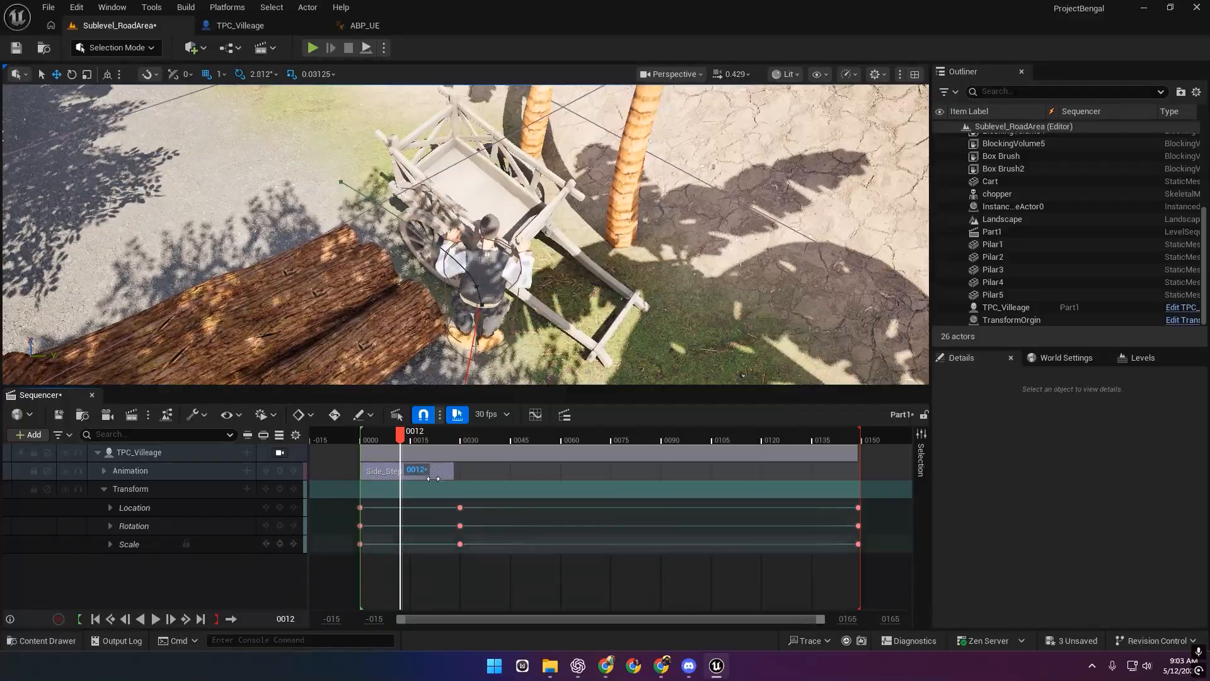
pyautogui.moveTo(401, 436)
pyautogui.mouseDown()
pyautogui.moveTo(424, 439)
pyautogui.moveTo(357, 438)
pyautogui.moveTo(454, 434)
pyautogui.moveTo(419, 436)
pyautogui.mouseUp()
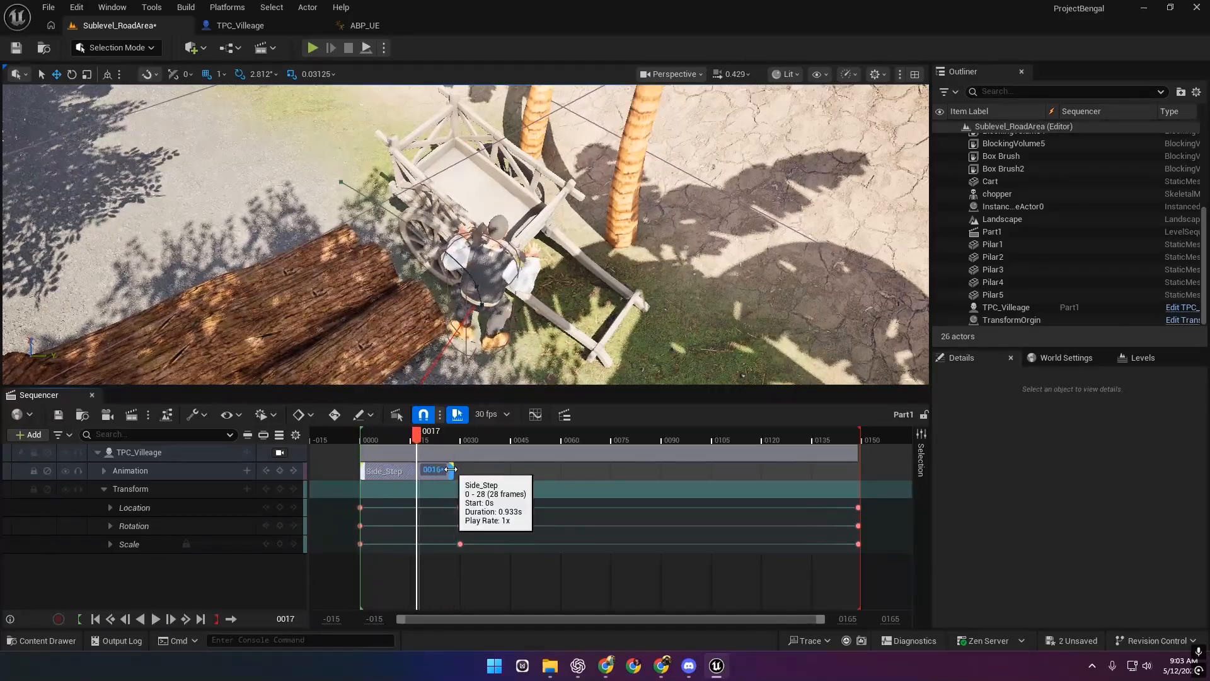
# Add a Walking section at the start of the Animation track and shift Side_Step to around frame 55.
pyautogui.moveTo(407, 473); pyautogui.dragTo(492, 475)
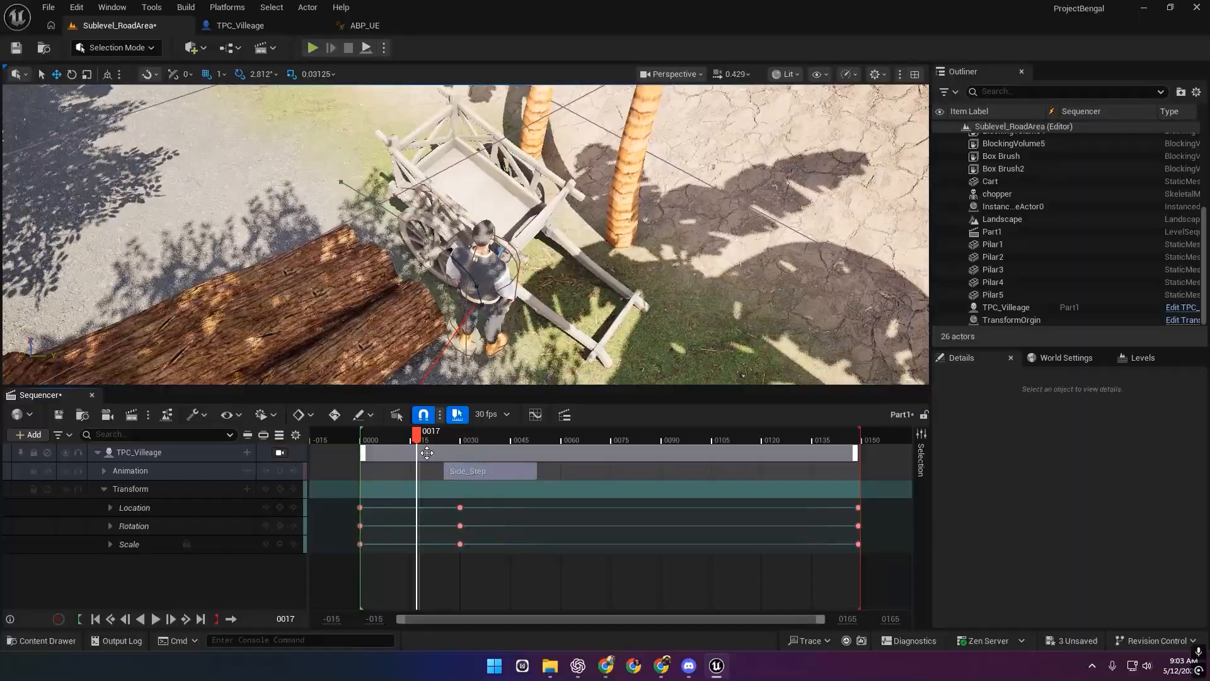
pyautogui.moveTo(417, 435); pyautogui.dragTo(369, 438)
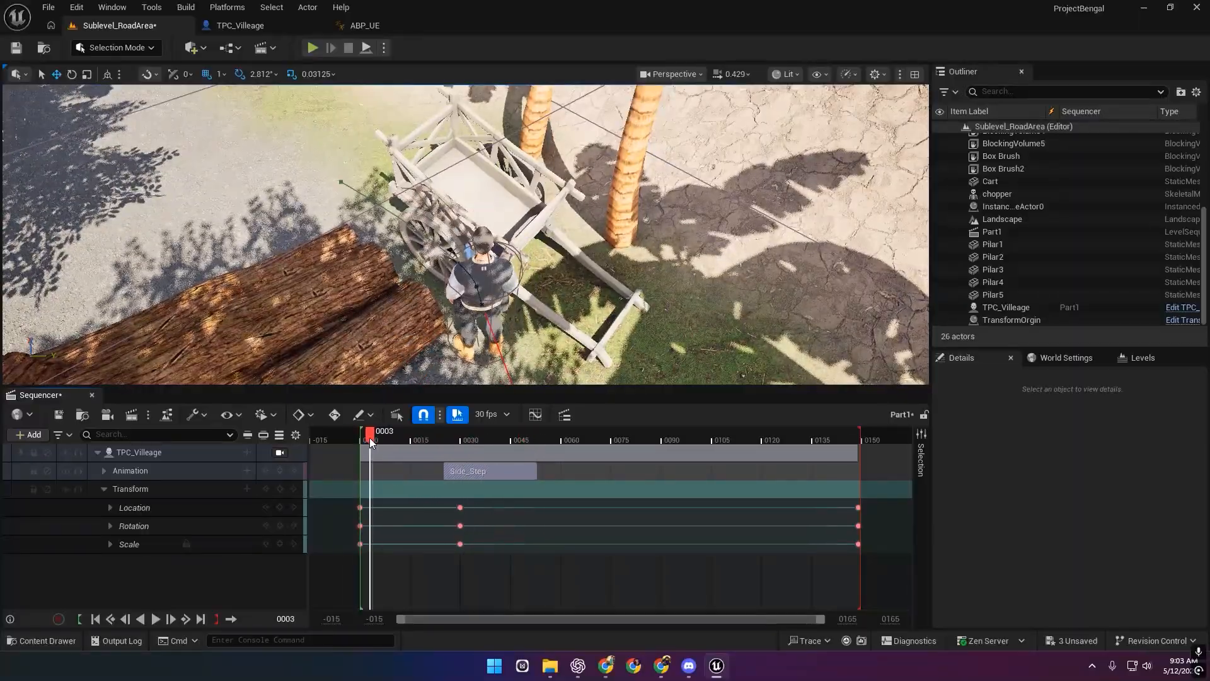
pyautogui.click(247, 471)
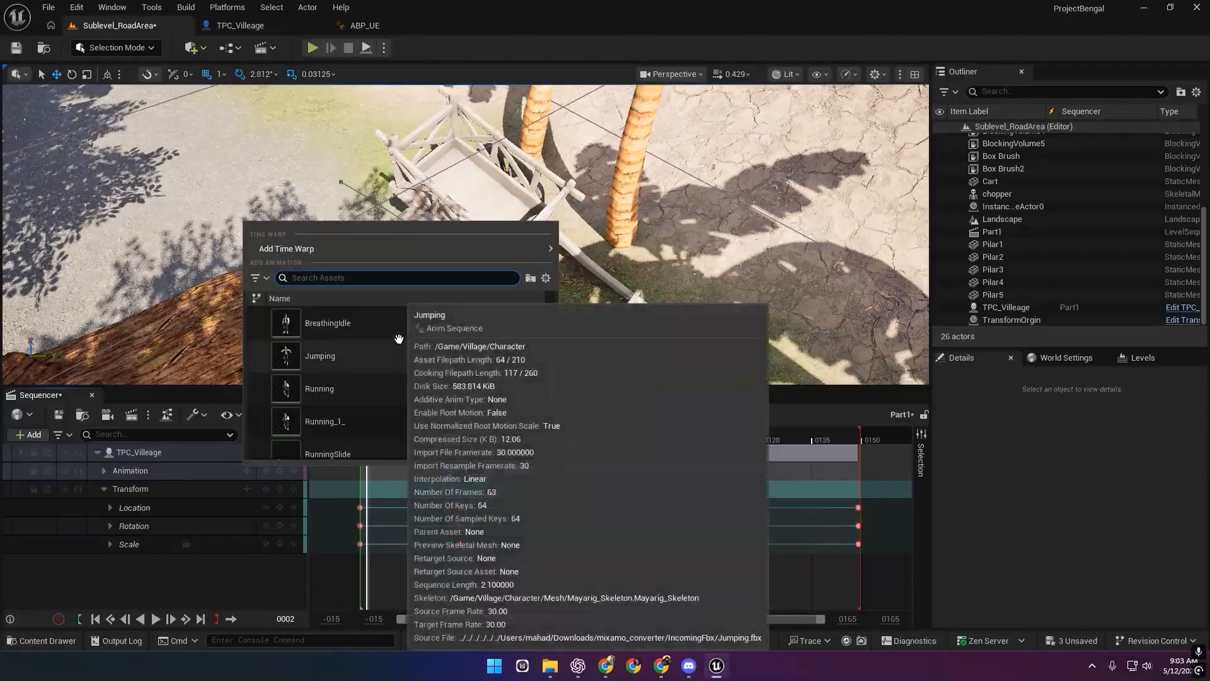
pyautogui.scroll(-2, 384, 353)
pyautogui.click(368, 440)
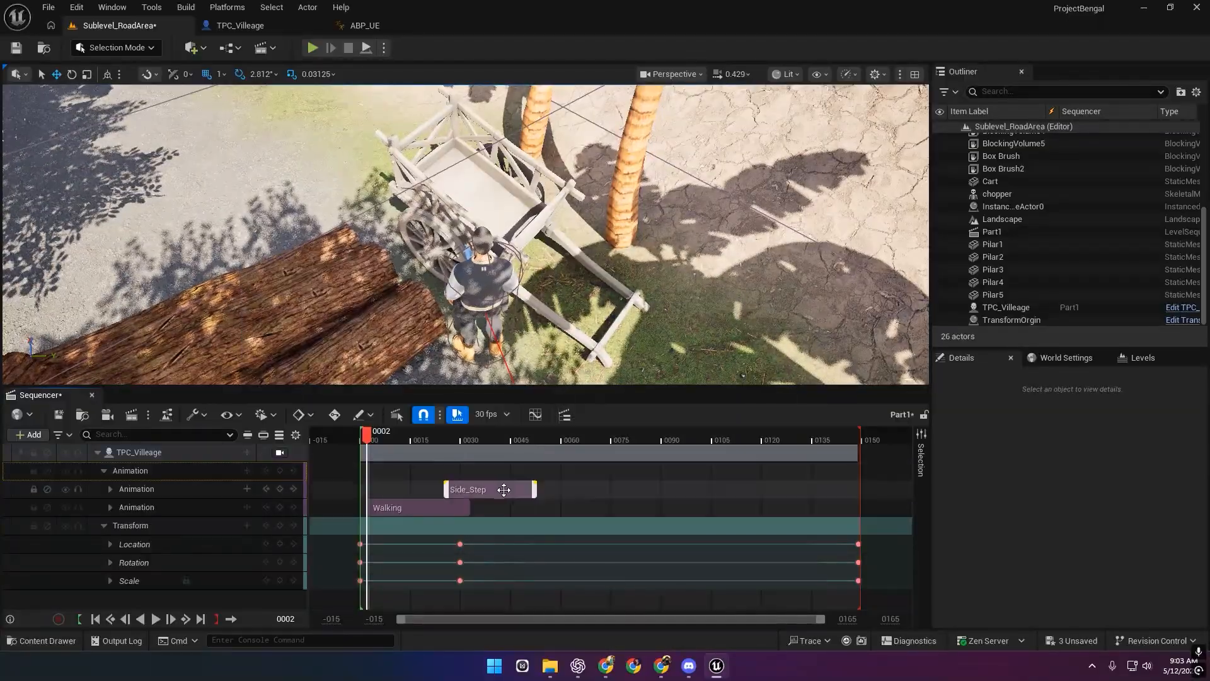
pyautogui.moveTo(503, 490); pyautogui.dragTo(612, 492)
pyautogui.moveTo(408, 508); pyautogui.dragTo(401, 480)
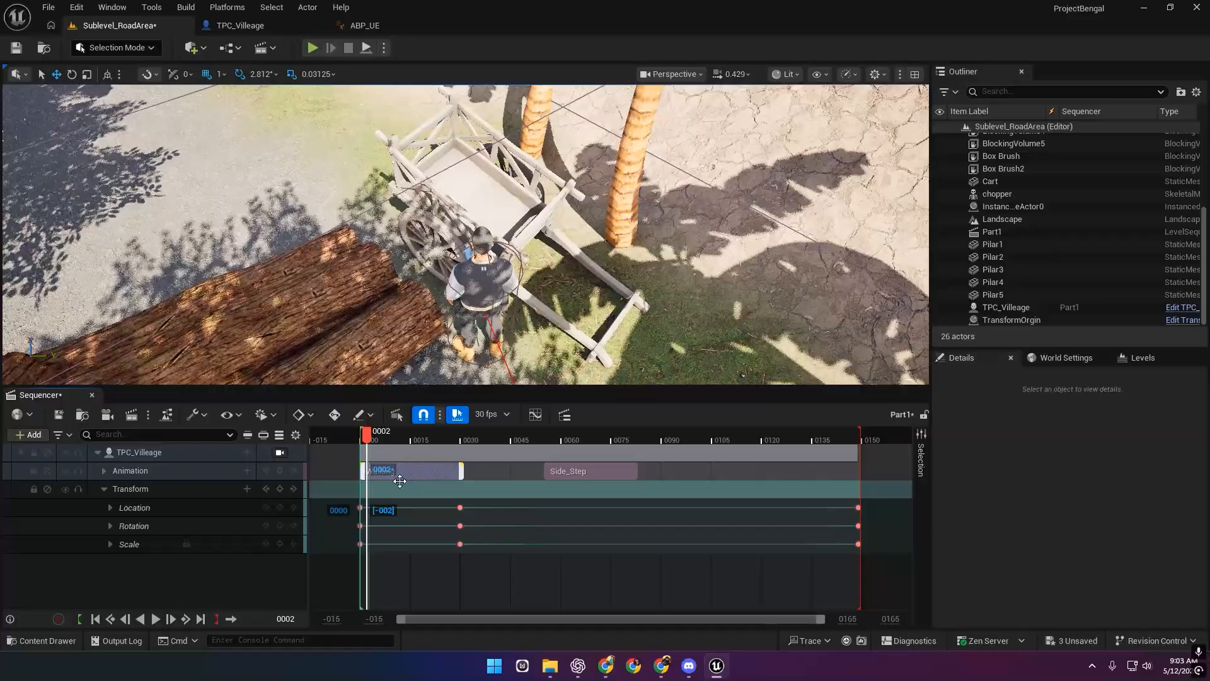
# Set the Walking section's Slot Name to Cinematic and scrub to frame 17 to preview.
pyautogui.rightClick(395, 474)
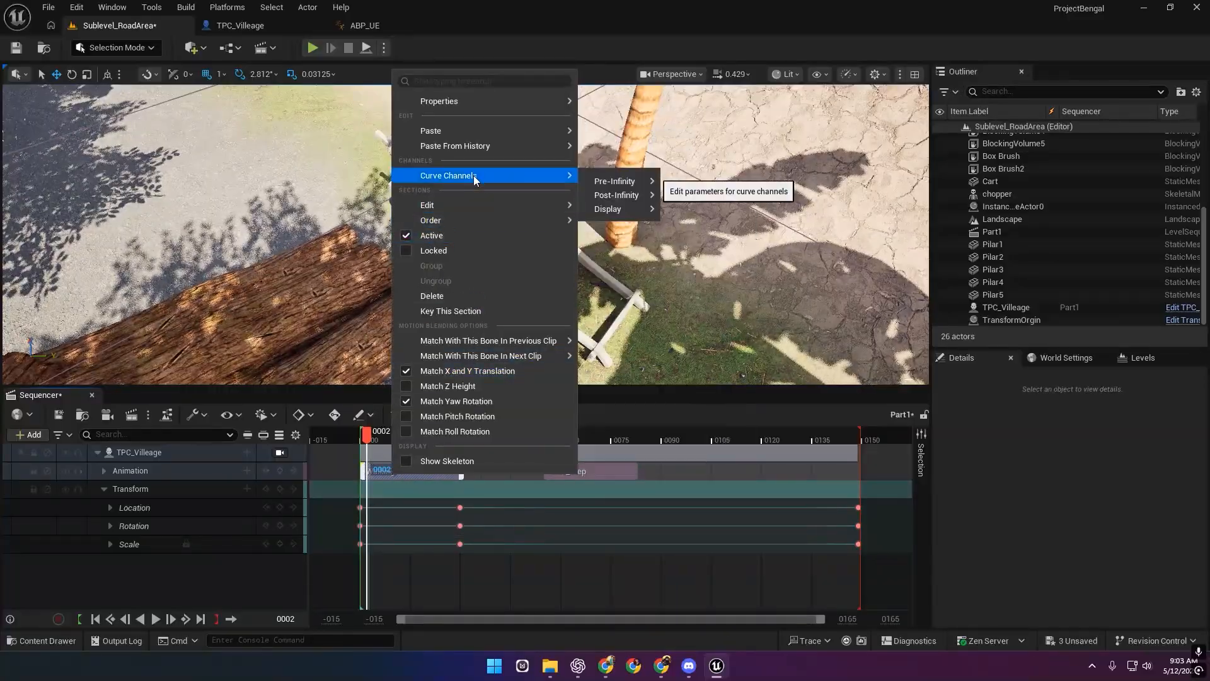
pyautogui.moveTo(495, 98)
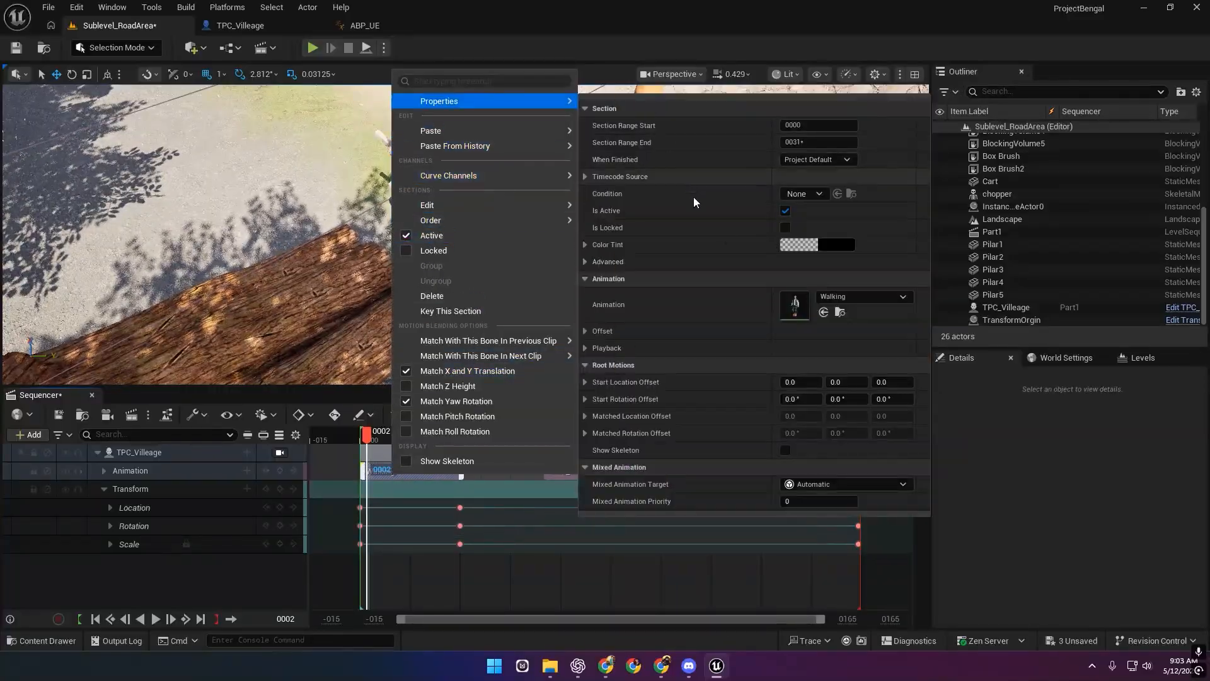
pyautogui.click(586, 348)
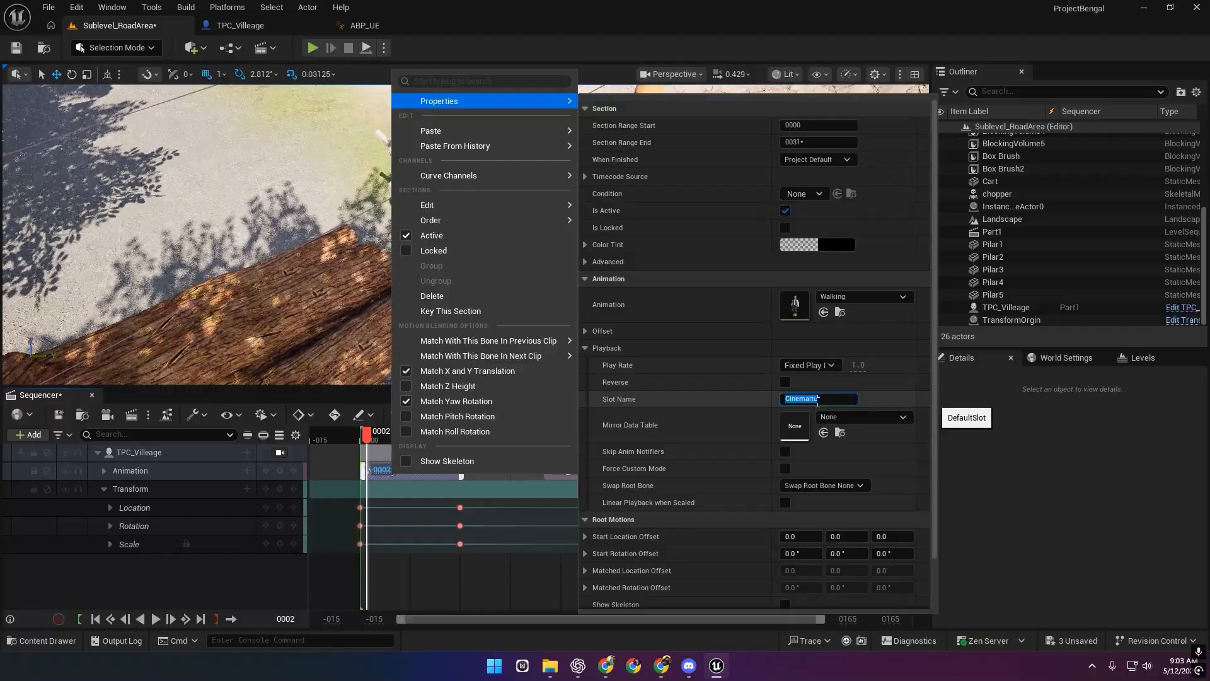
pyautogui.click(747, 399)
pyautogui.click(1086, 443)
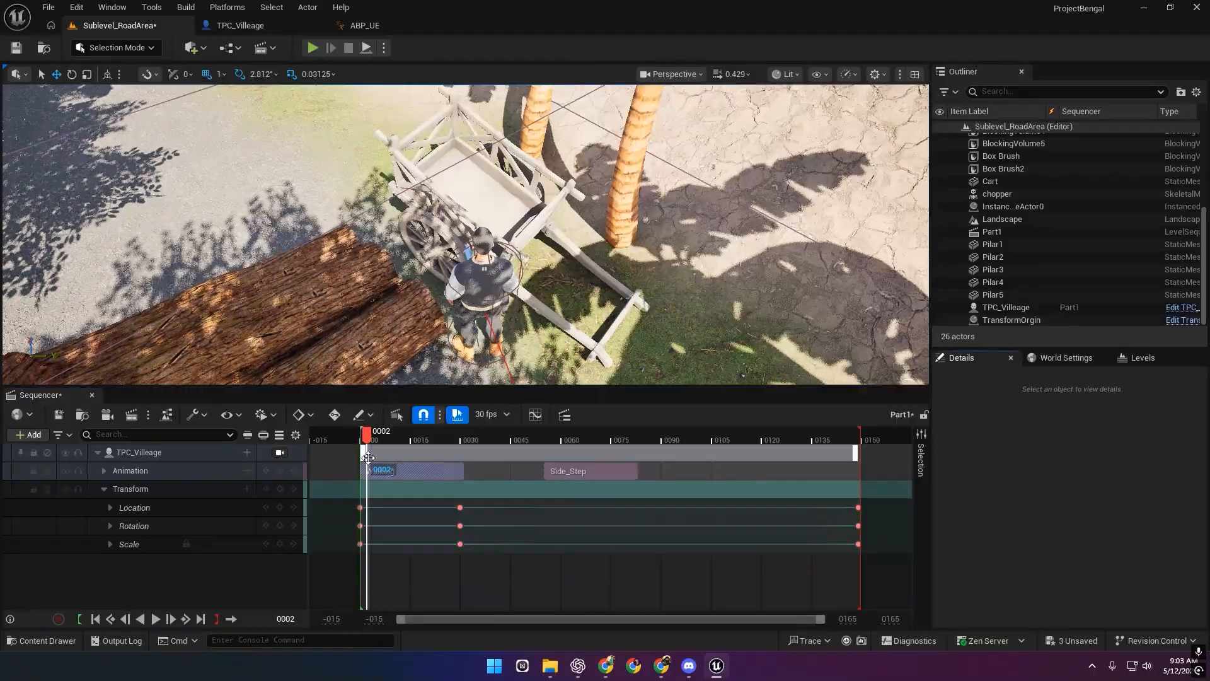
pyautogui.moveTo(368, 441); pyautogui.dragTo(416, 441)
pyautogui.rightClick(409, 470)
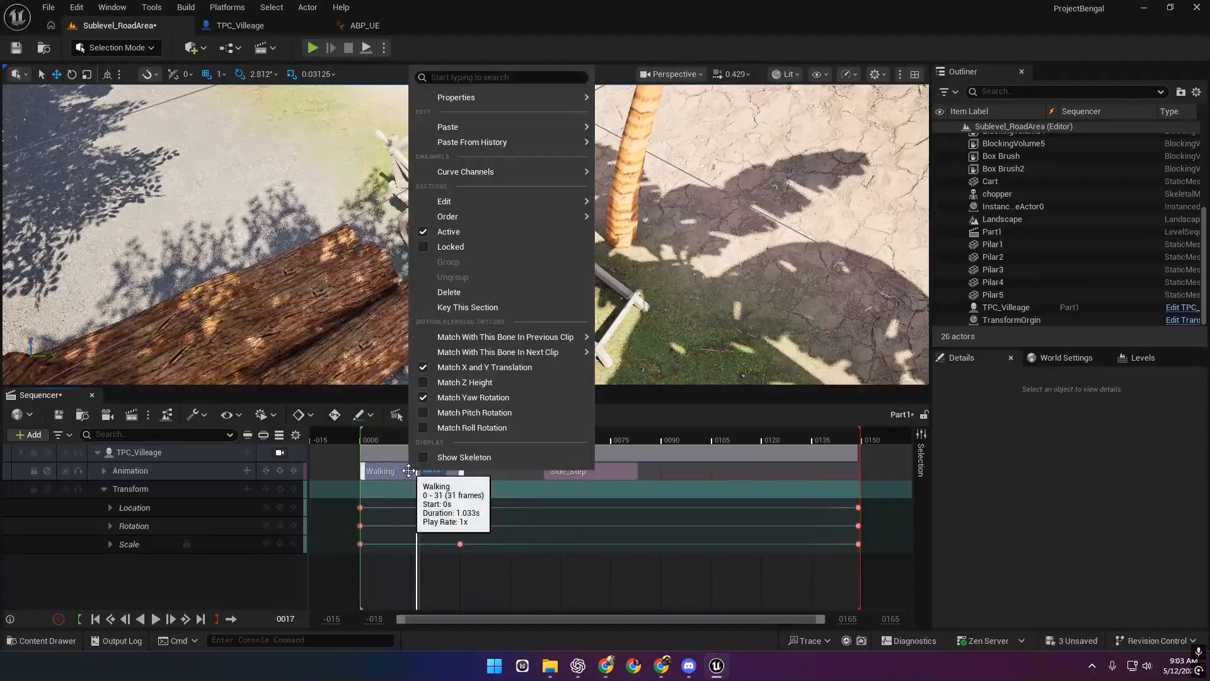
pyautogui.click(532, 475)
# Check that the Side_Step section's Slot Name is Cinematic.
pyautogui.click(609, 474)
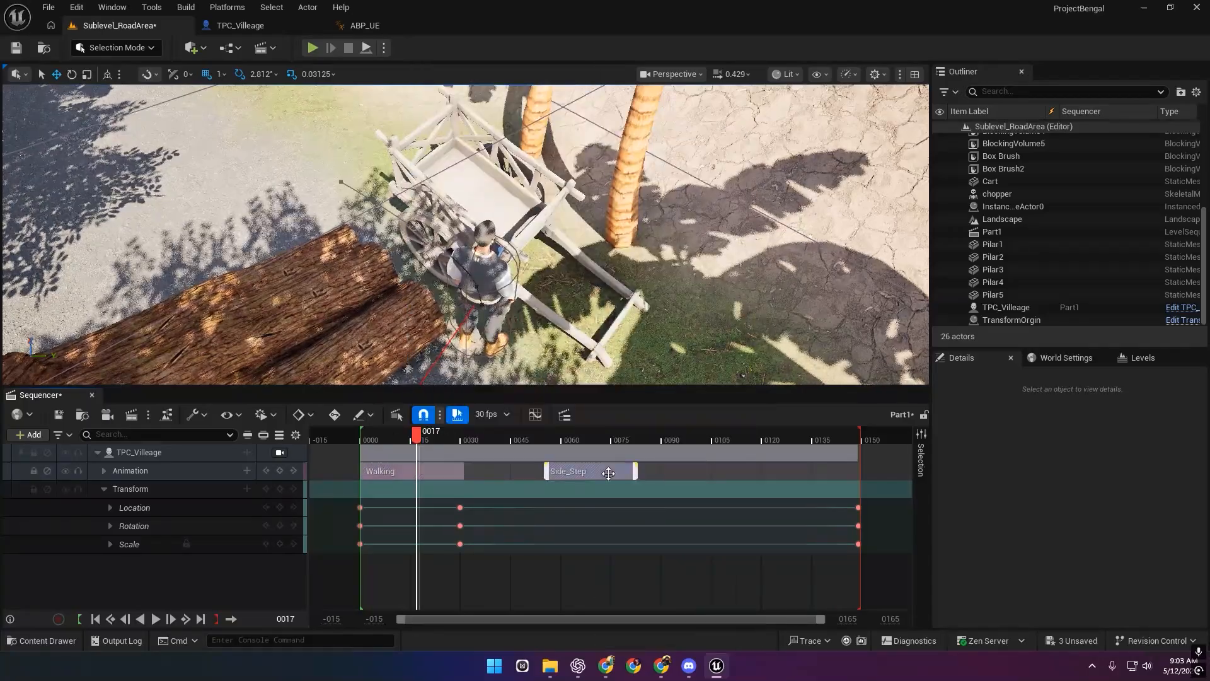
pyautogui.rightClick(608, 473)
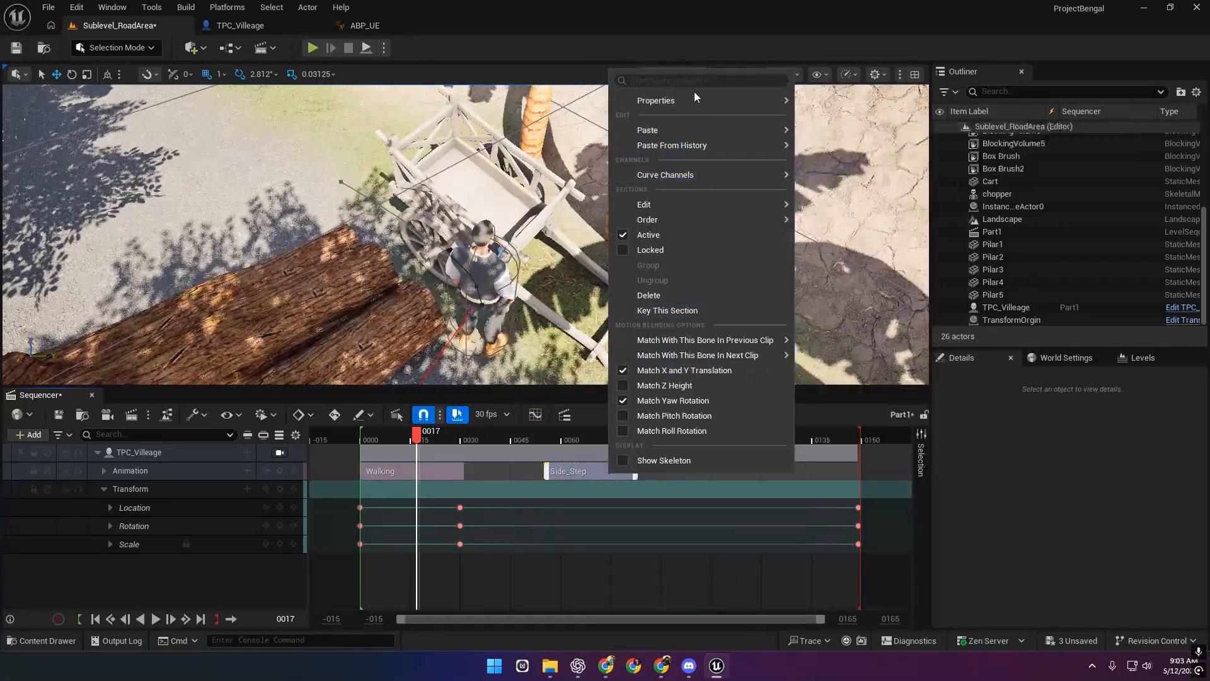
pyautogui.moveTo(759, 100)
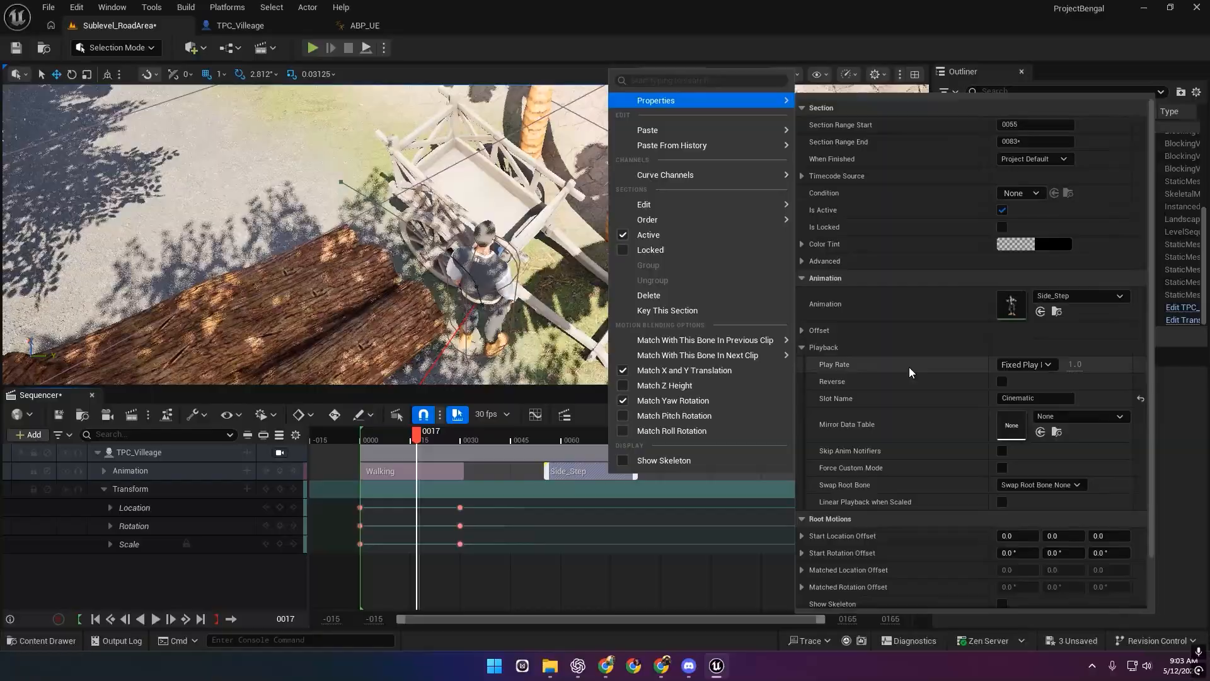
pyautogui.click(1030, 399)
pyautogui.click(442, 469)
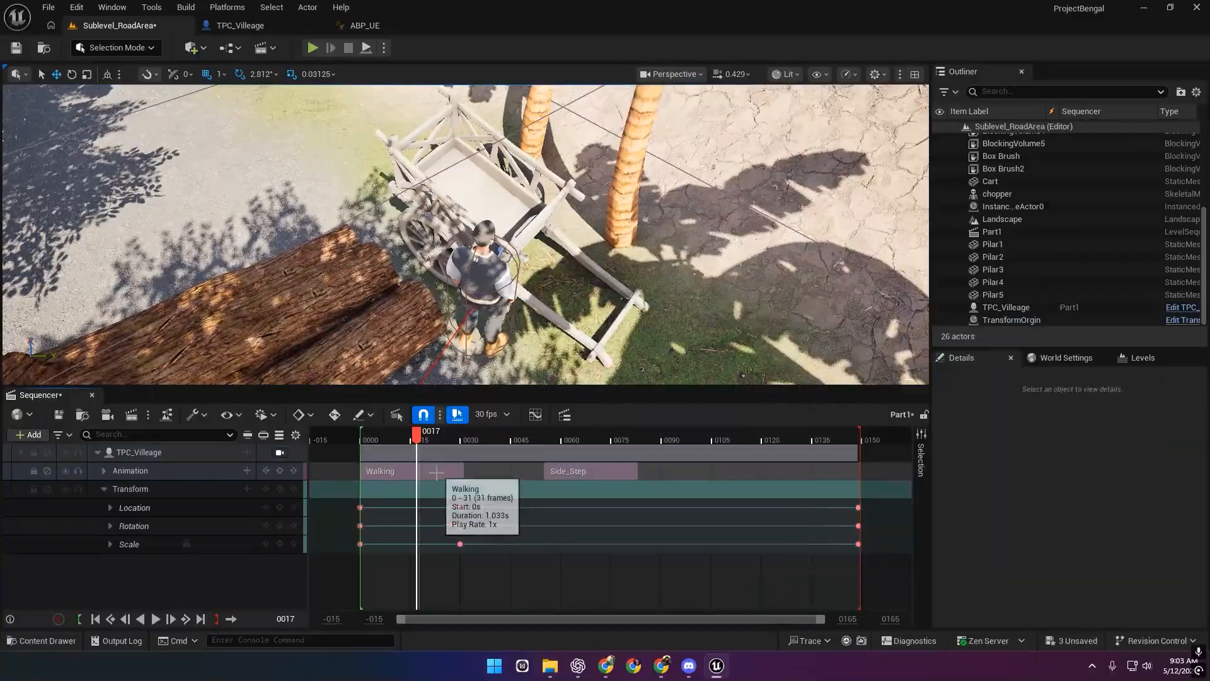
# Reapply Cinematic as the Walking section's Slot Name in its Playback properties.
pyautogui.hotkey('ctrl', 'v')
pyautogui.click(432, 472)
pyautogui.hotkey('ctrl', 'v')
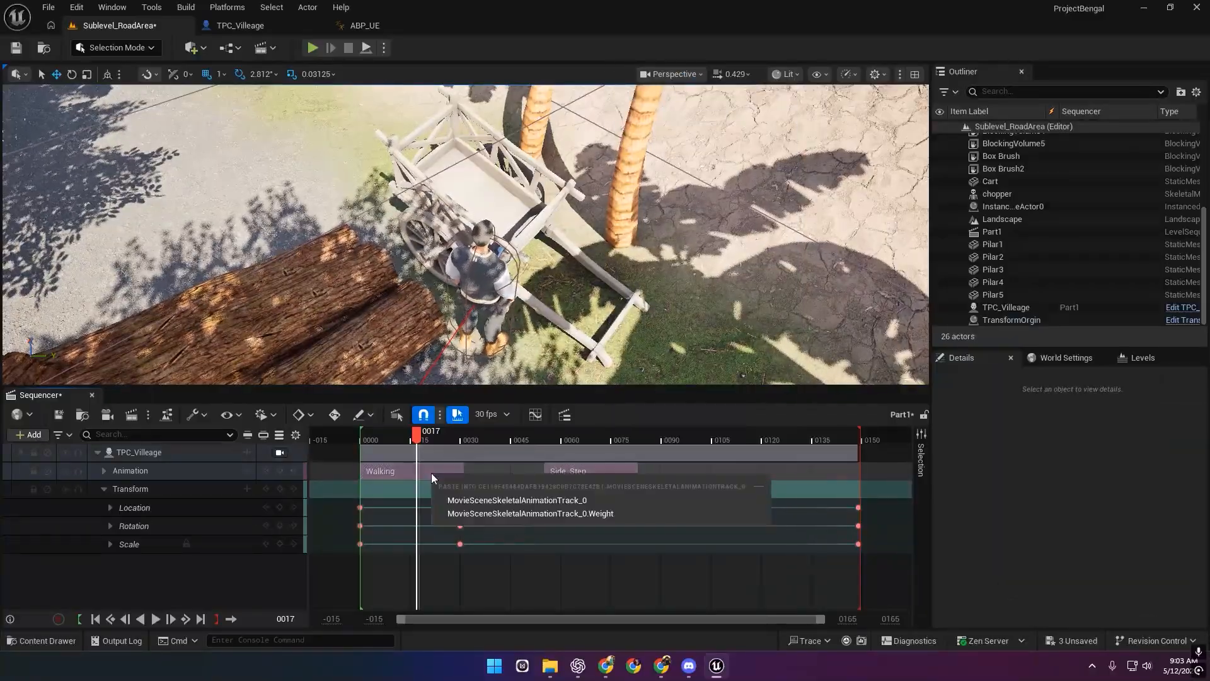
pyautogui.rightClick(389, 475)
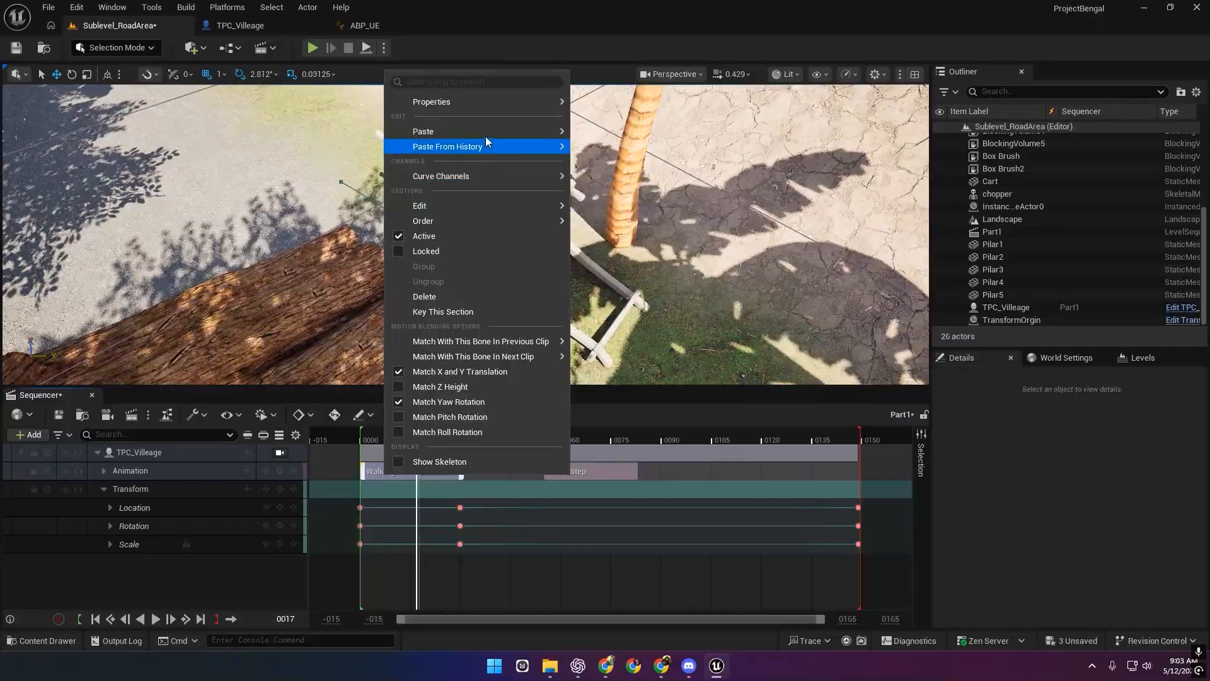
pyautogui.moveTo(478, 99)
pyautogui.click(577, 348)
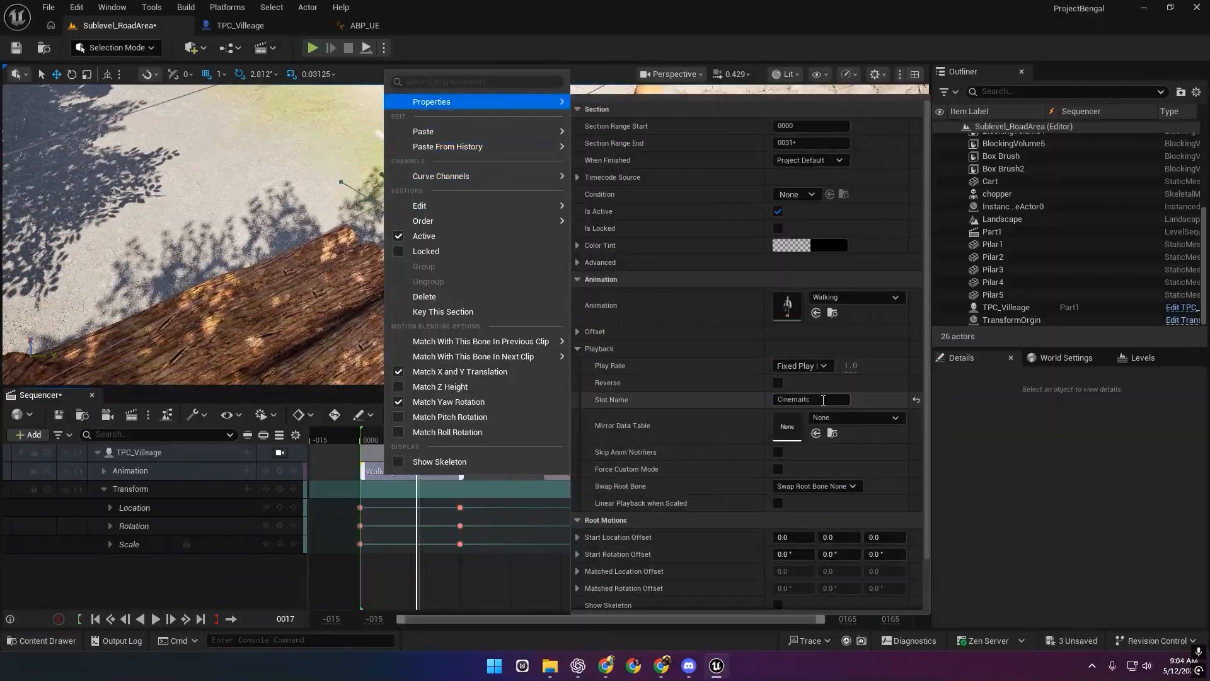
pyautogui.press('Return')
pyautogui.click(1069, 466)
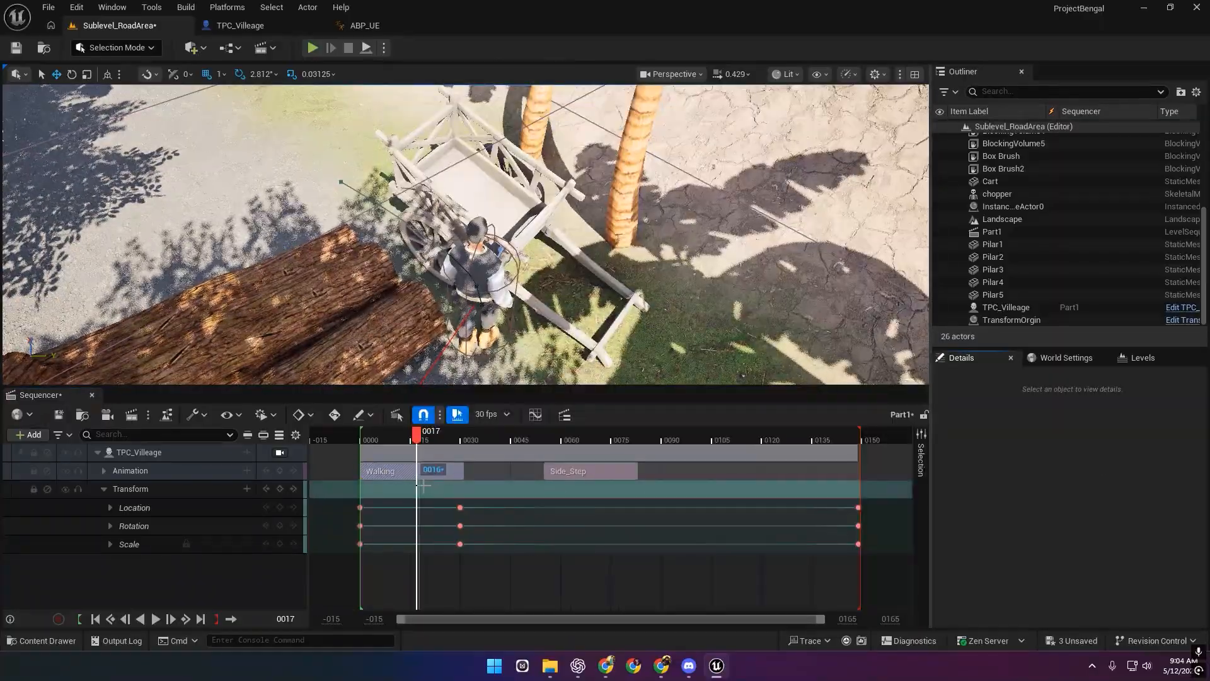
# Save the Part1 sequence and play it back from frame 0.
pyautogui.moveTo(416, 434); pyautogui.dragTo(362, 441)
pyautogui.click(57, 414)
pyautogui.click(365, 438)
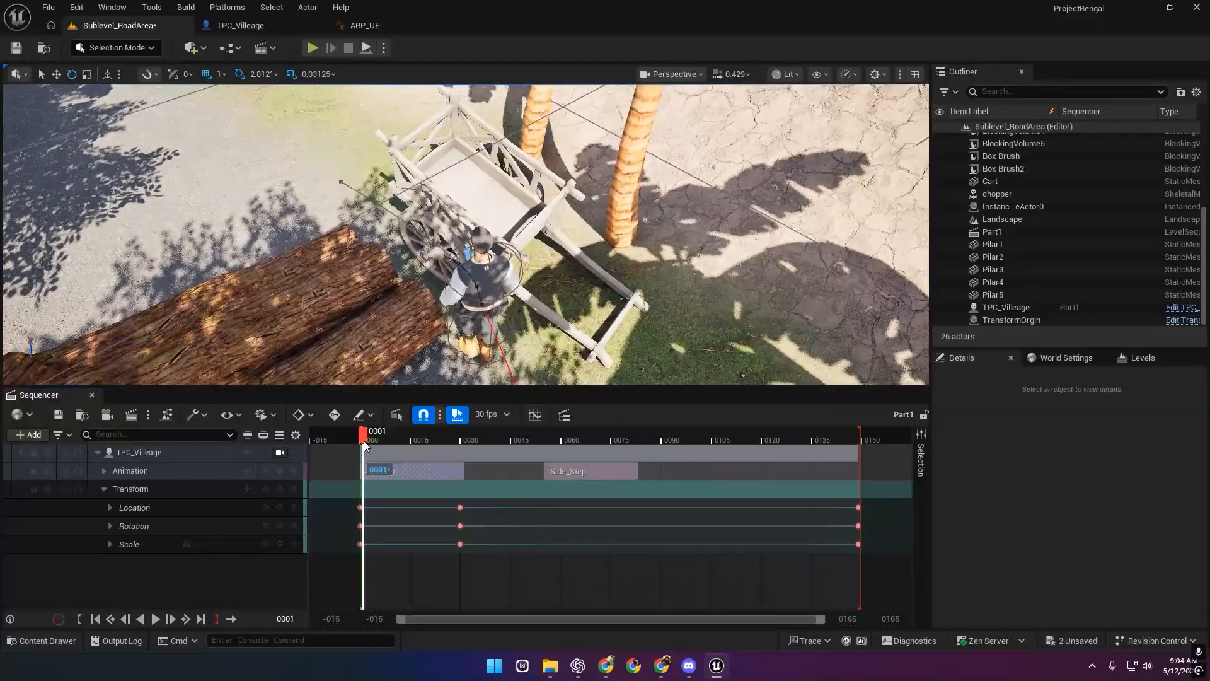
pyautogui.press('space')
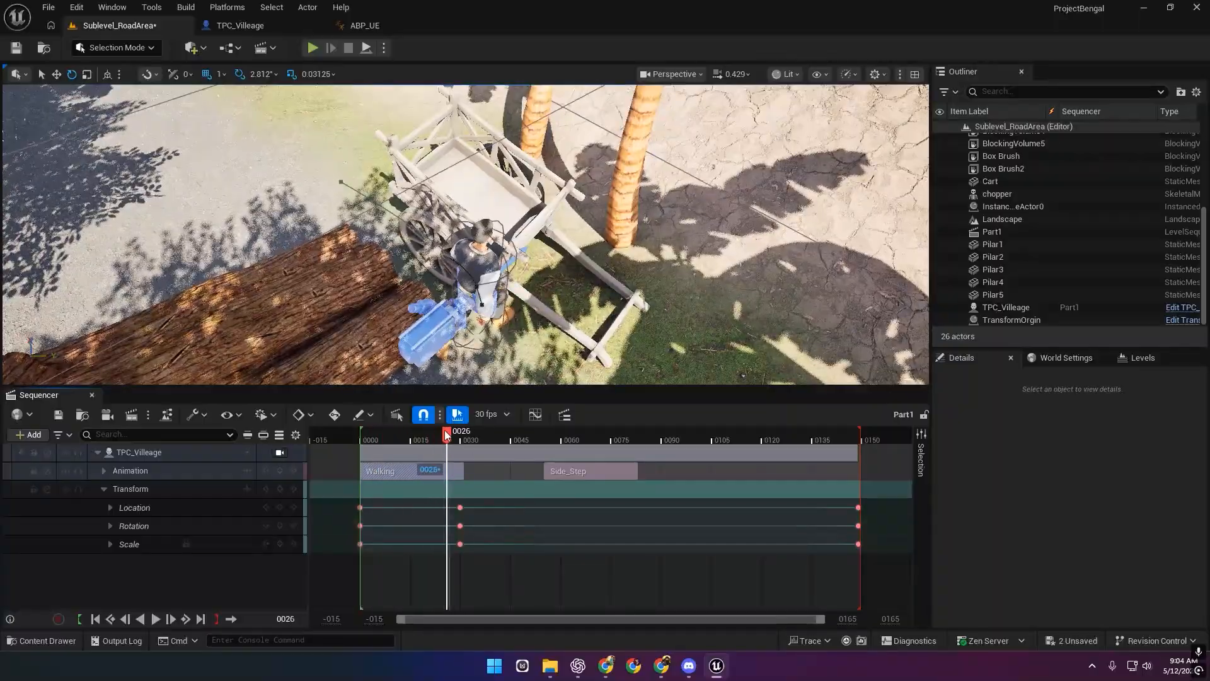
pyautogui.click(375, 440)
pyautogui.moveTo(375, 441); pyautogui.dragTo(360, 442)
pyautogui.press('space')
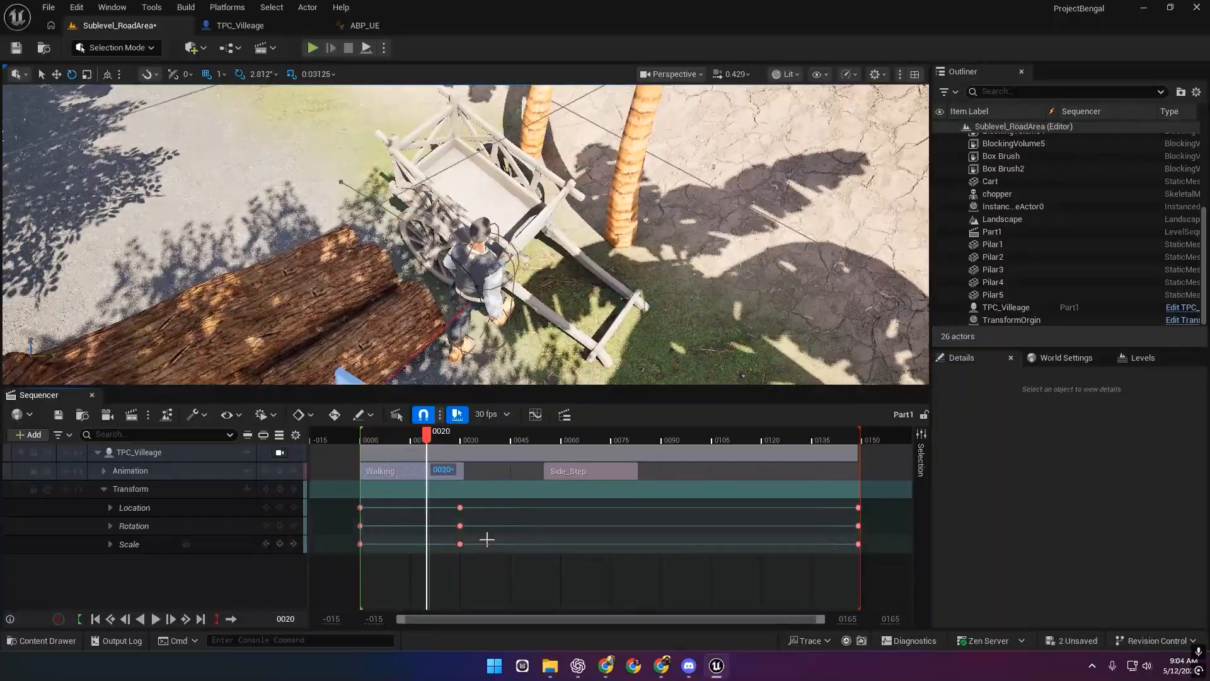
pyautogui.moveTo(473, 434); pyautogui.dragTo(360, 440)
# Move Side_Step earlier in stages, from about frame 26 to about 16, right after Walking.
pyautogui.moveTo(582, 471); pyautogui.dragTo(482, 461)
pyautogui.press('space')
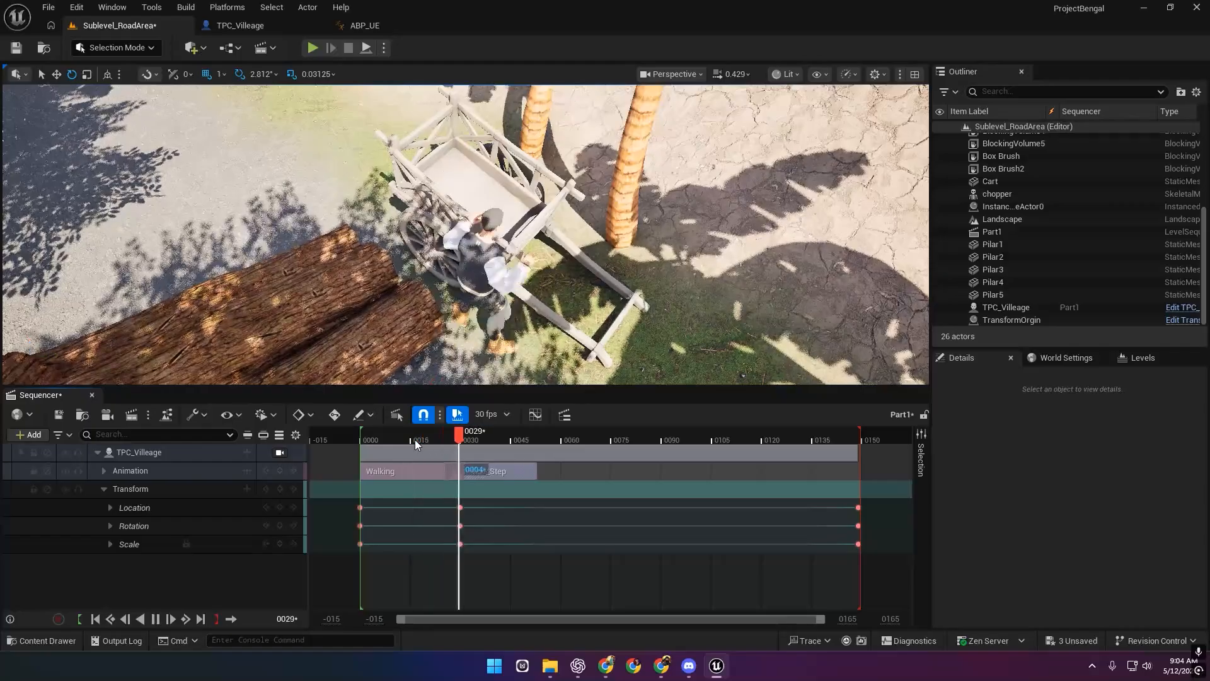
pyautogui.press('space')
pyautogui.moveTo(491, 471); pyautogui.dragTo(387, 442)
pyautogui.press('space')
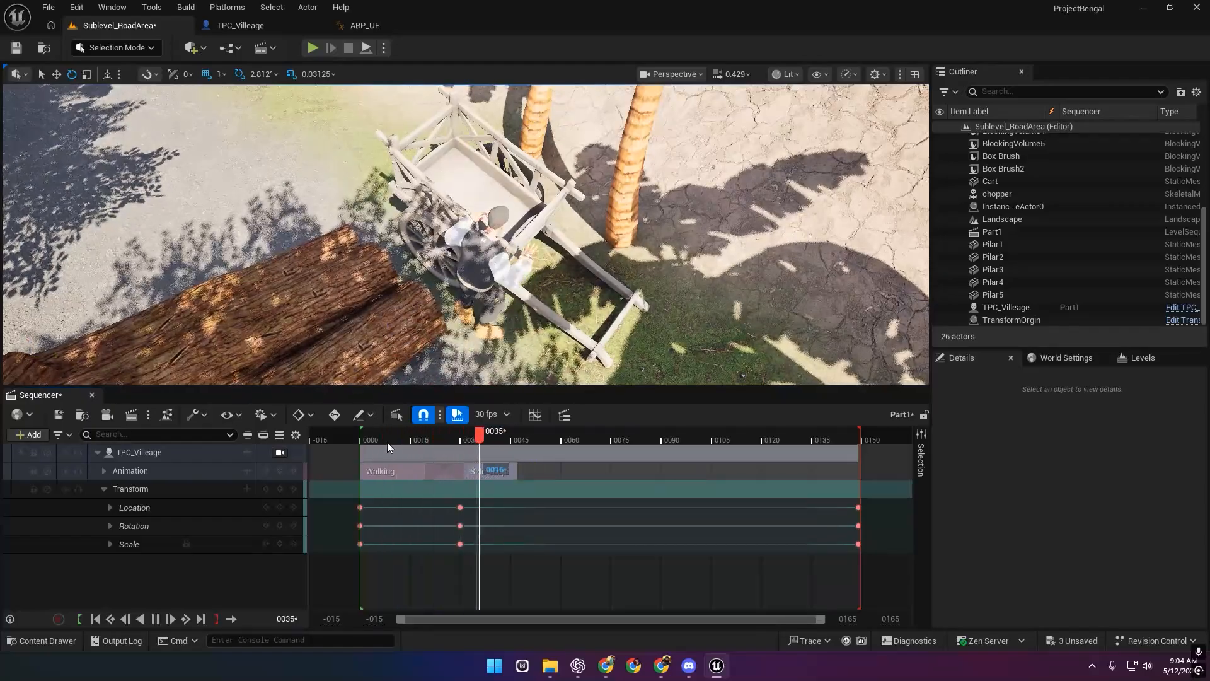
pyautogui.press('space')
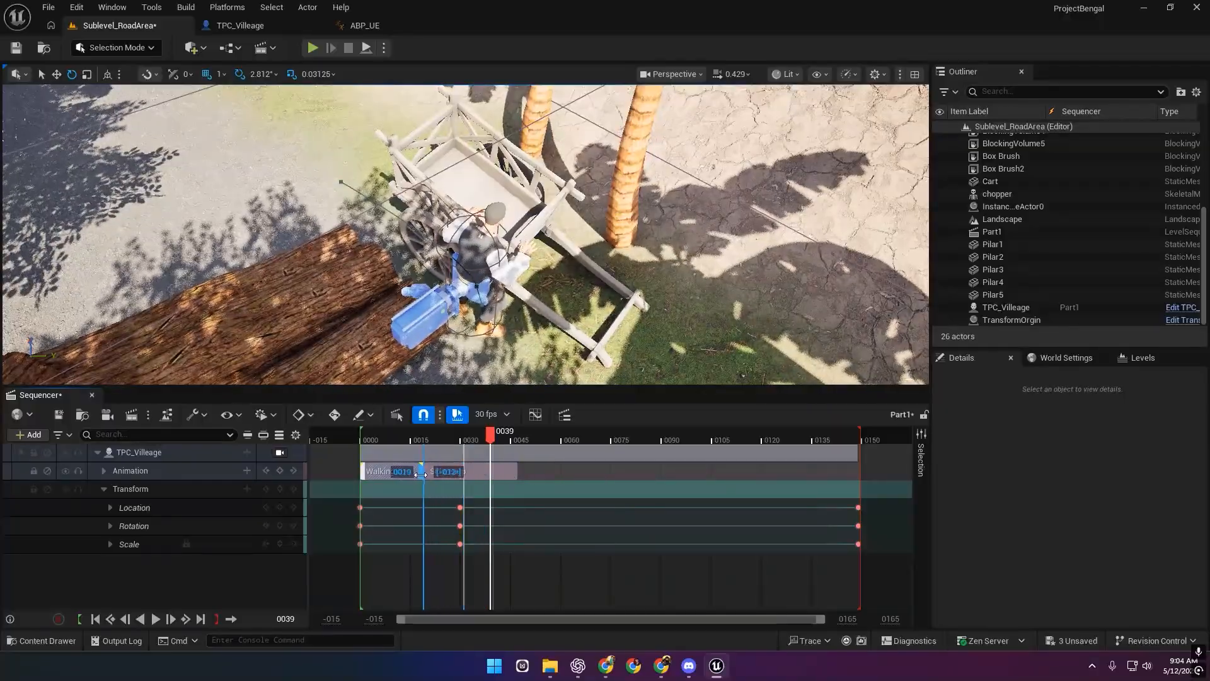
pyautogui.moveTo(421, 475)
pyautogui.mouseDown()
pyautogui.moveTo(449, 473)
pyautogui.moveTo(391, 441)
pyautogui.moveTo(349, 441)
pyautogui.moveTo(457, 441)
pyautogui.moveTo(423, 476)
pyautogui.mouseUp()
pyautogui.moveTo(397, 437); pyautogui.dragTo(370, 436)
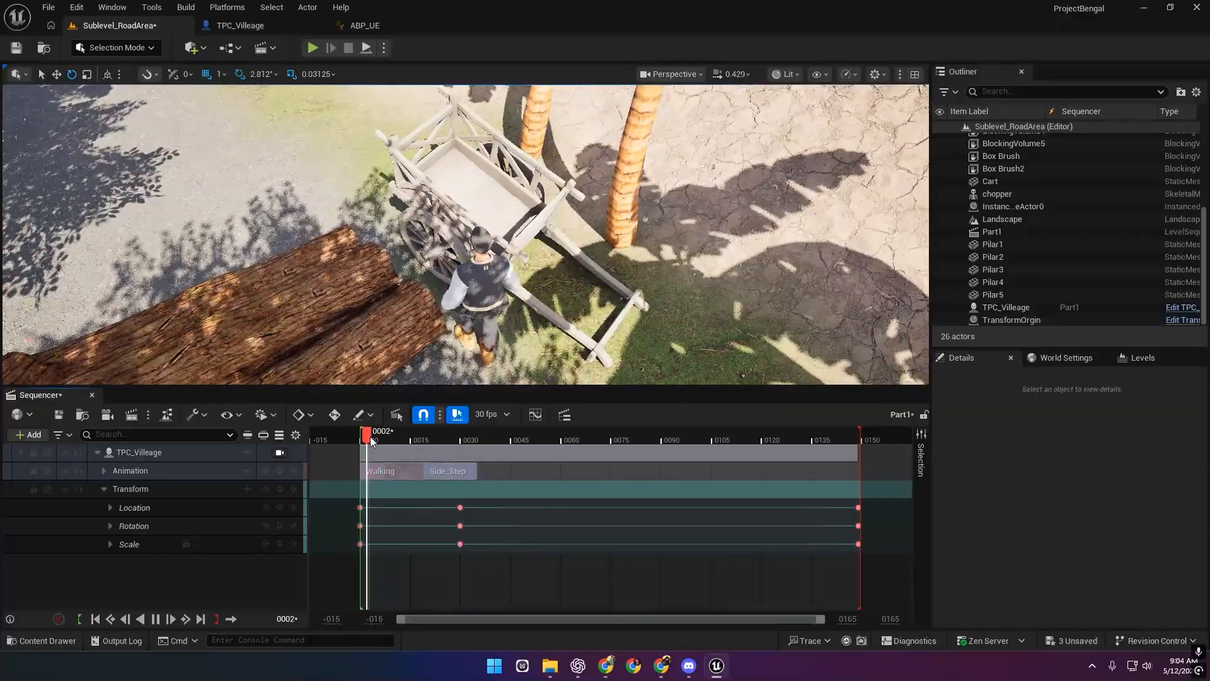
# Replay the sequence from frame 0 to preview the Walking-to-Side_Step blend.
pyautogui.press('space')
pyautogui.press('space')
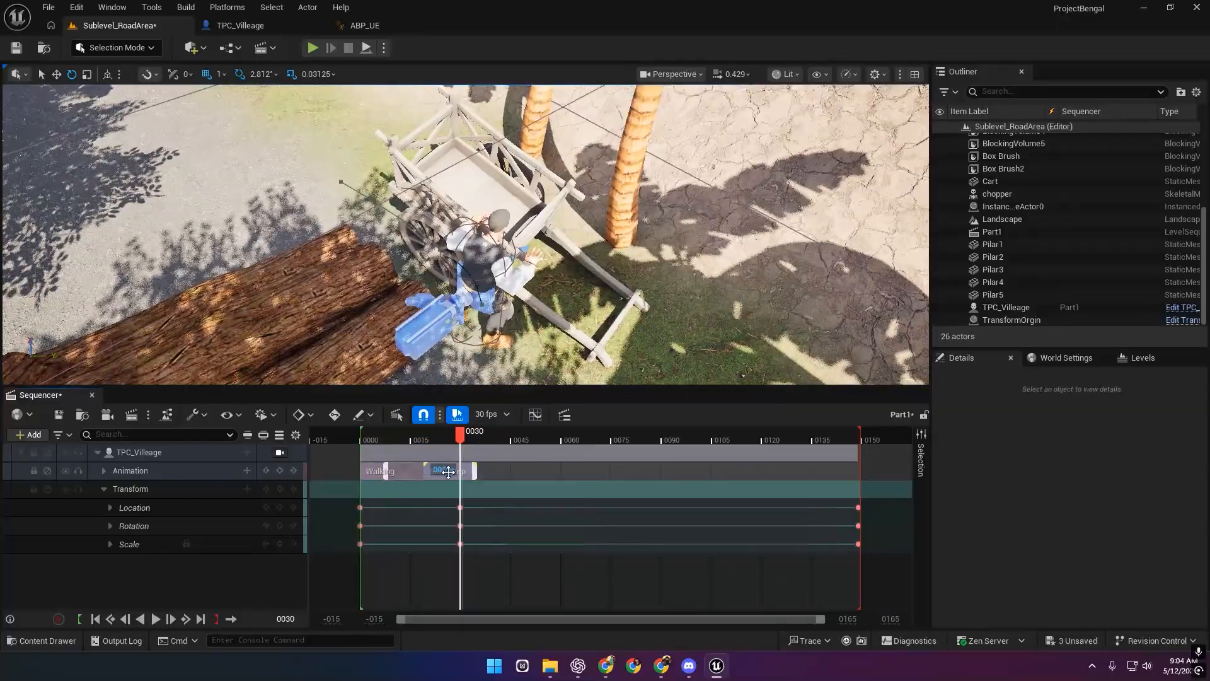
pyautogui.click(358, 436)
pyautogui.press('space')
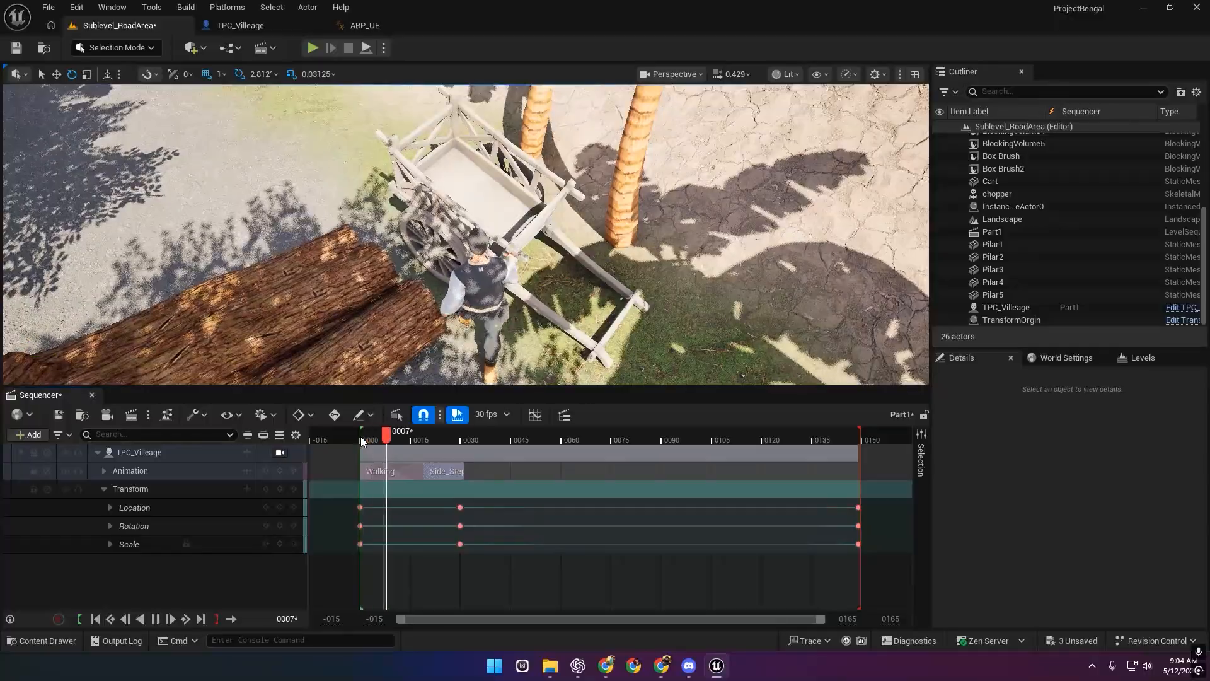
pyautogui.press('space')
pyautogui.moveTo(491, 433); pyautogui.dragTo(517, 440)
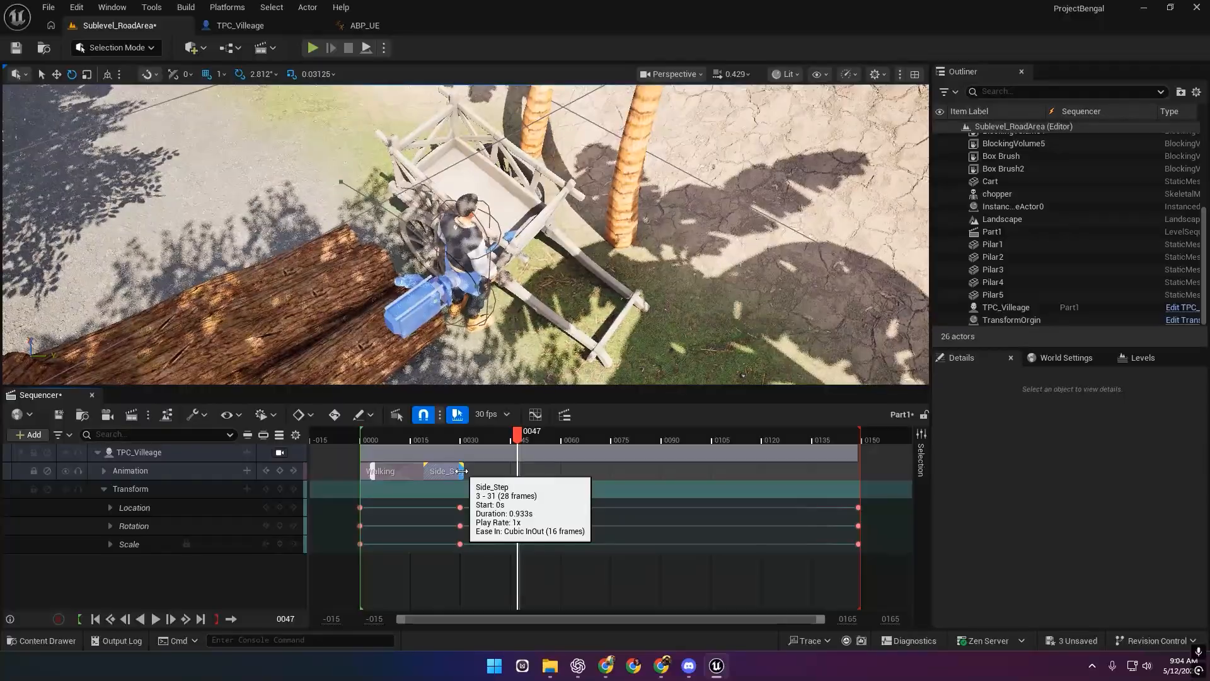
# Lengthen Side_Step to about frame 126, preview from frame 32, then undo the change.
pyautogui.moveTo(461, 471); pyautogui.dragTo(783, 471)
pyautogui.press('space')
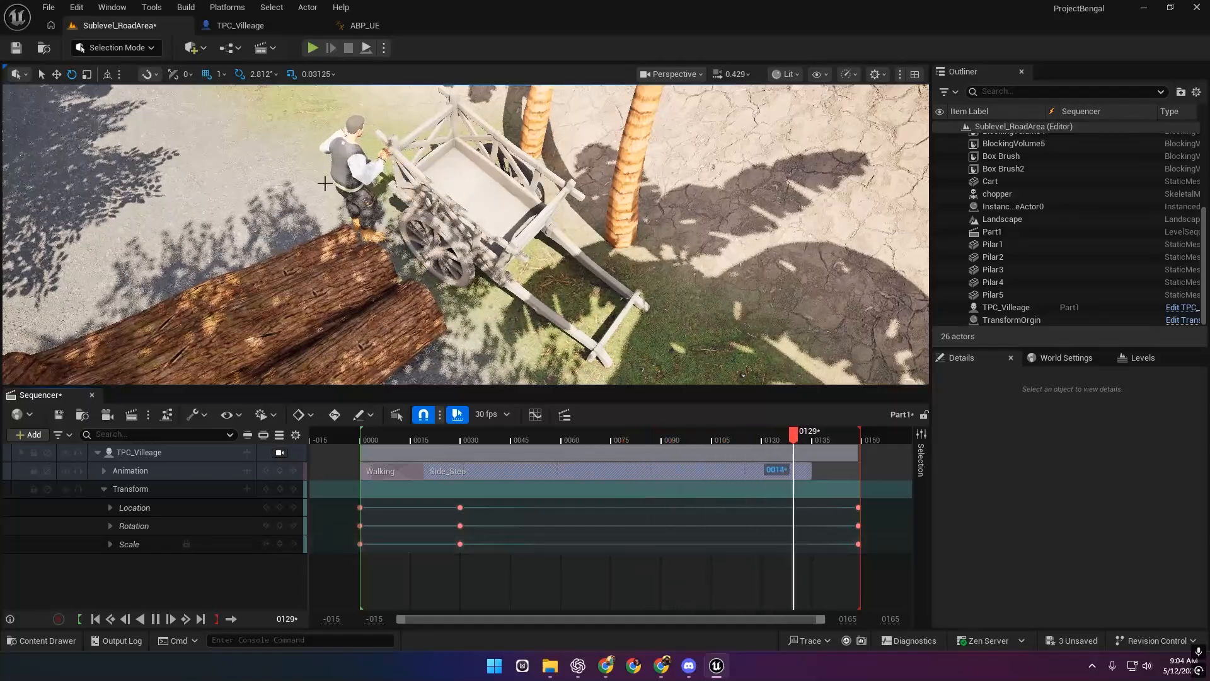
pyautogui.click(452, 440)
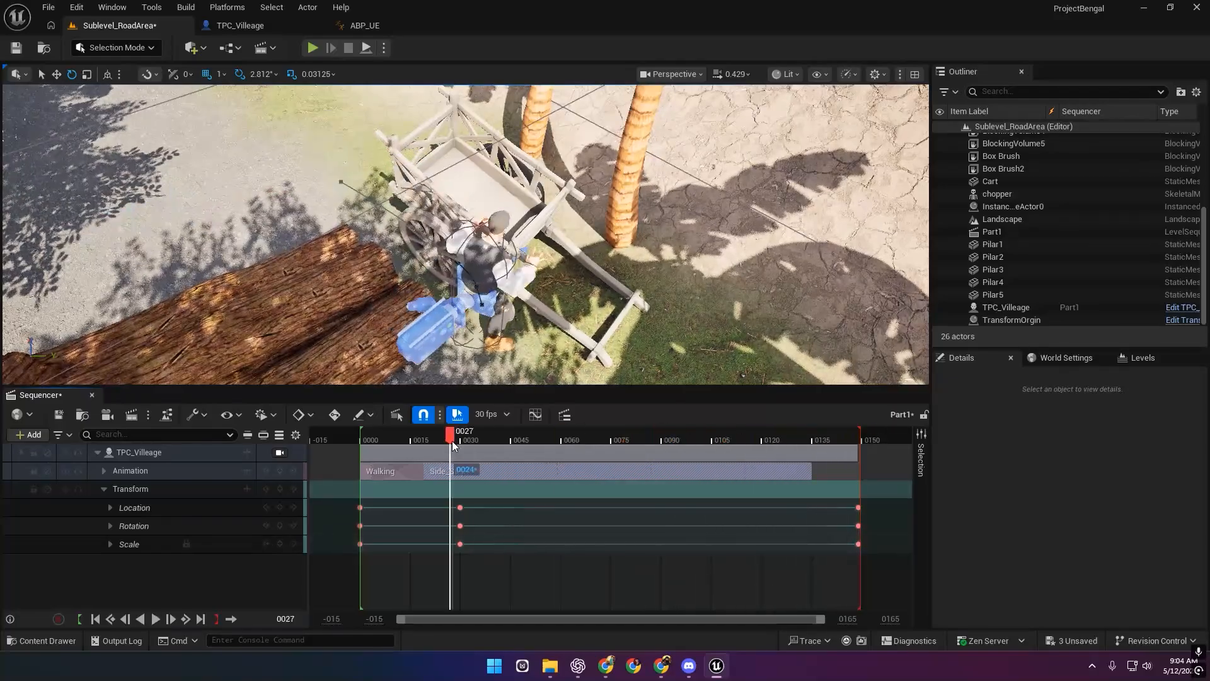
pyautogui.press('space')
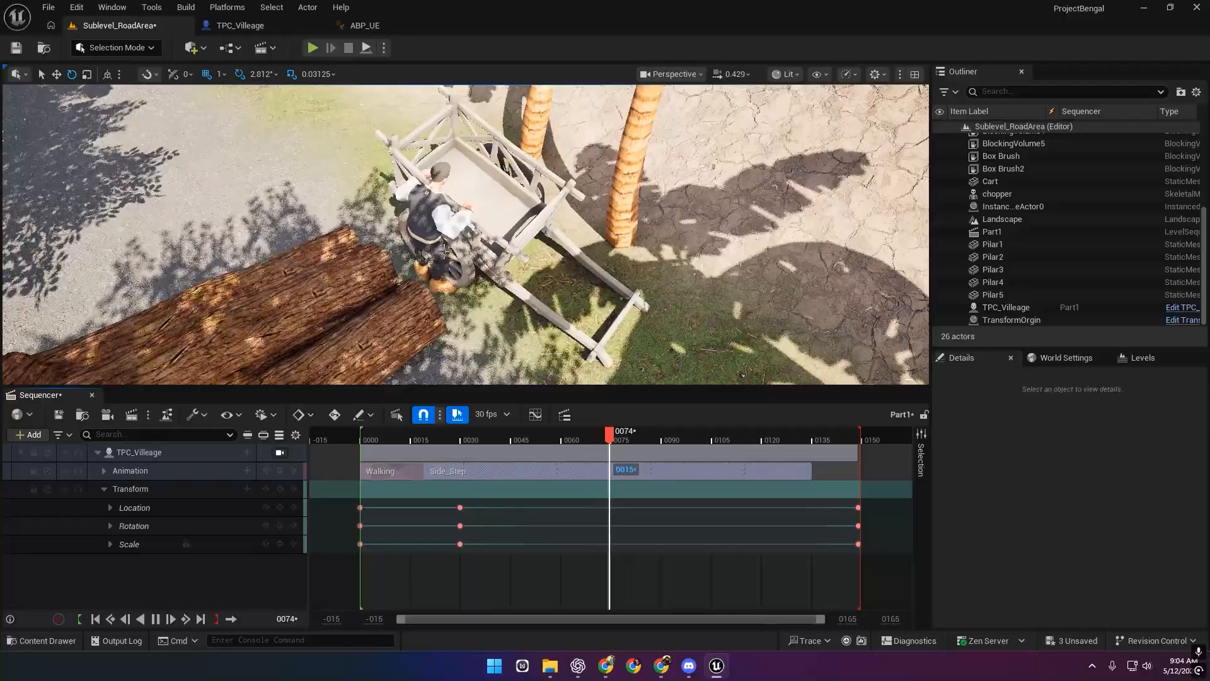
pyautogui.press('space')
pyautogui.hotkey('ctrl', 'z')
pyautogui.hotkey('ctrl', 'z')
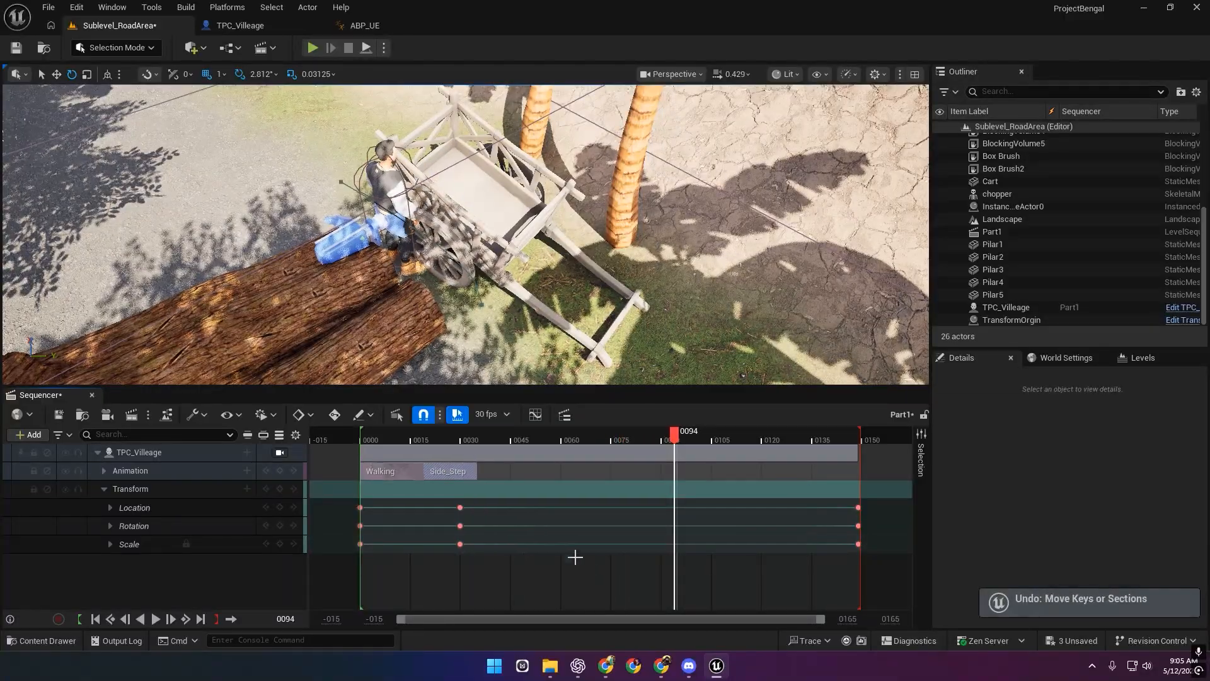
# Paste Side_Step copies after Walking, placing one on the main Animation row near frame 72, and save.
pyautogui.hotkey('ctrl', 'v')
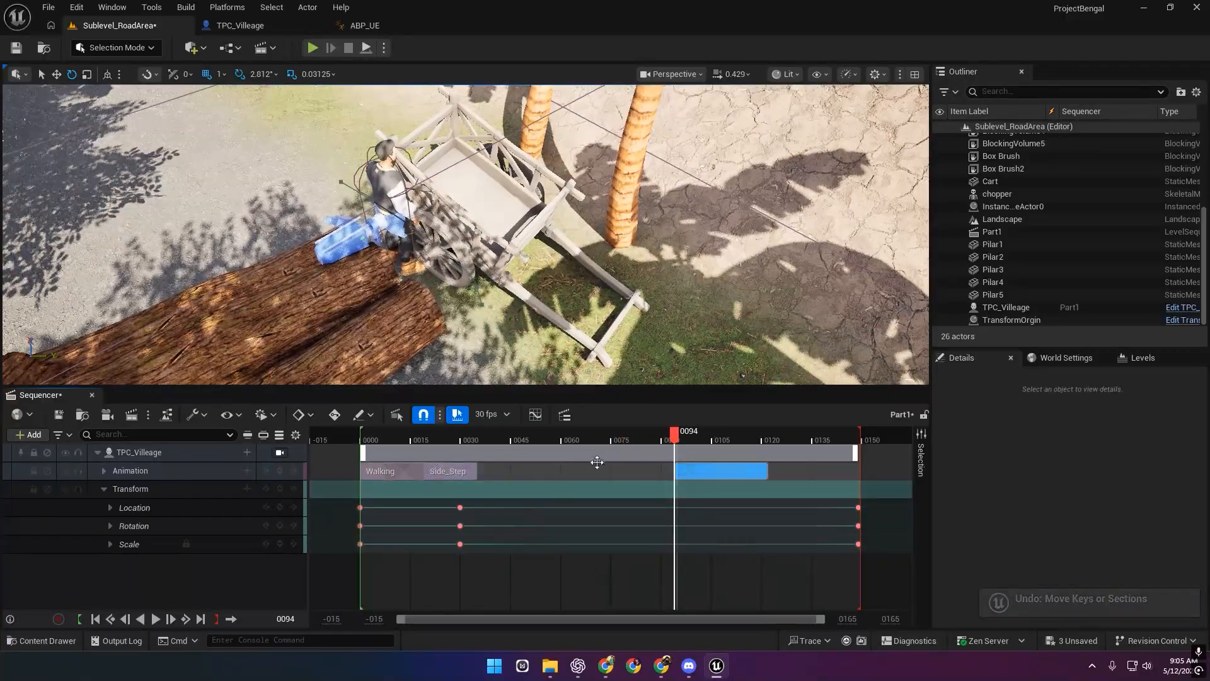
pyautogui.moveTo(721, 470); pyautogui.dragTo(568, 471)
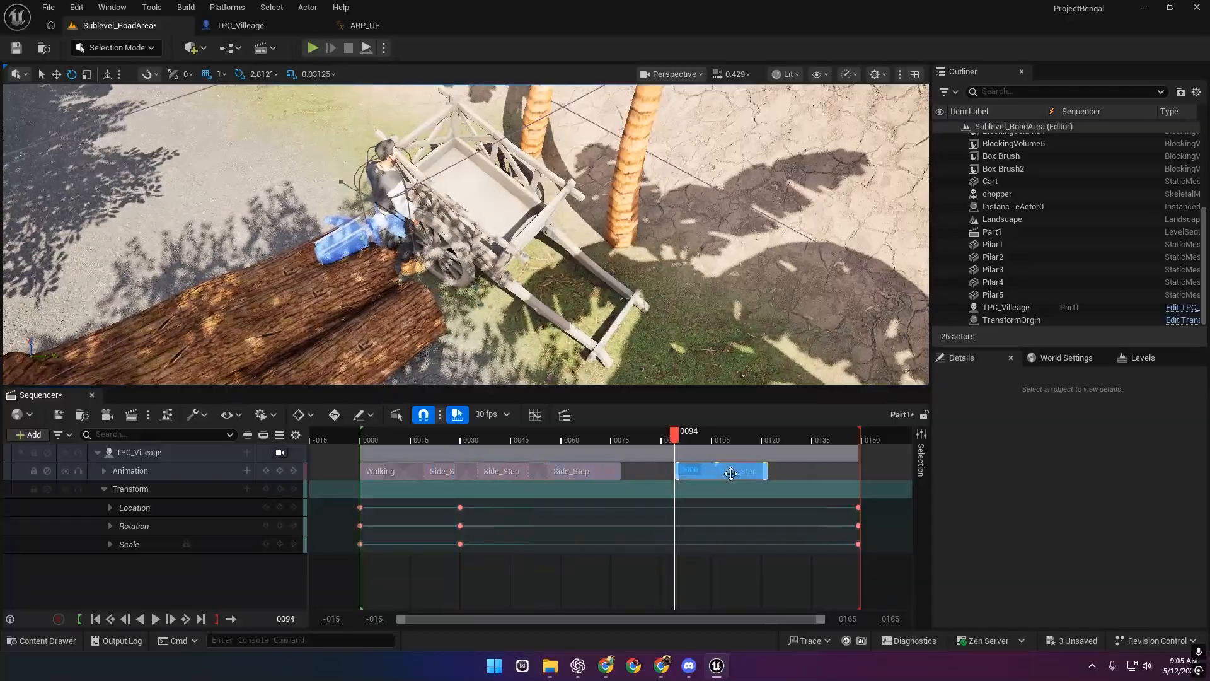
pyautogui.moveTo(687, 469); pyautogui.dragTo(657, 469)
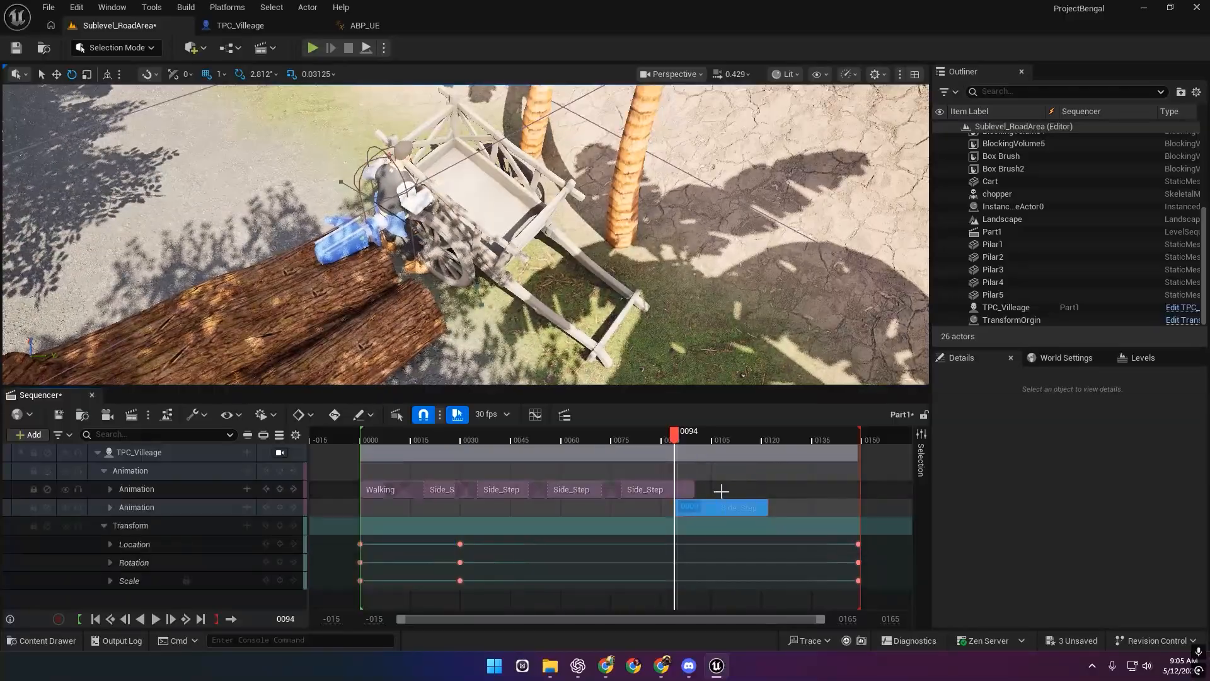
pyautogui.moveTo(716, 507); pyautogui.dragTo(709, 477)
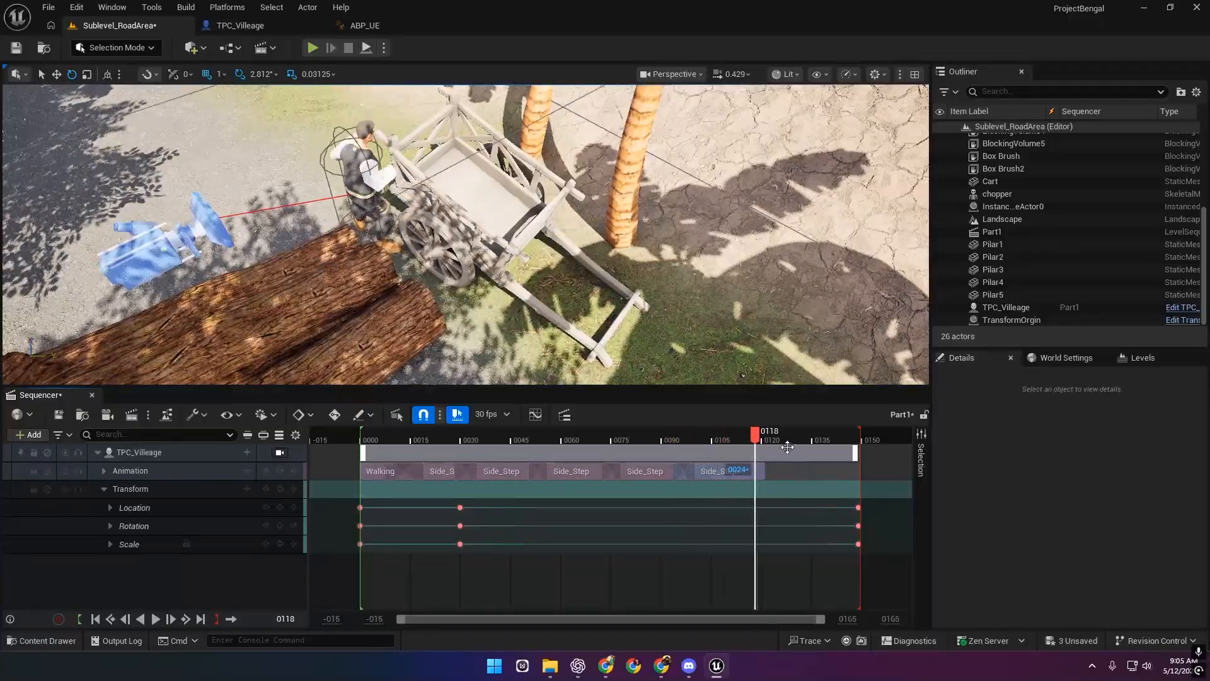
pyautogui.hotkey('ctrl', 'v')
pyautogui.moveTo(826, 443); pyautogui.dragTo(369, 439)
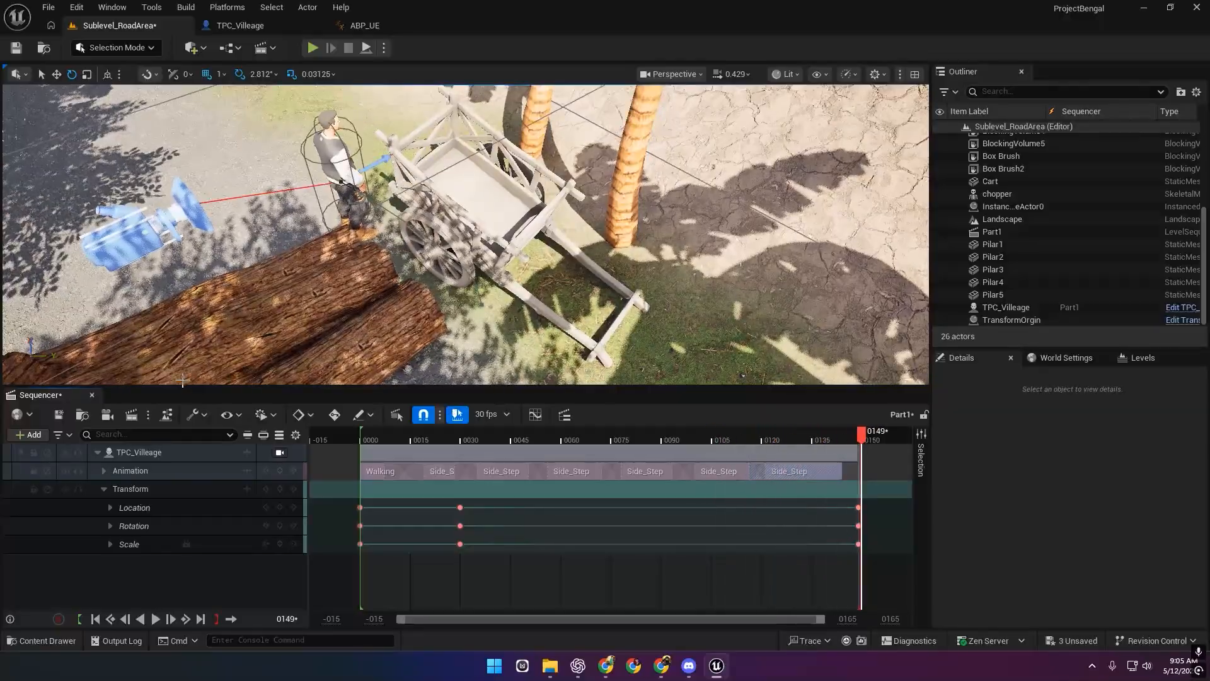
pyautogui.click(55, 415)
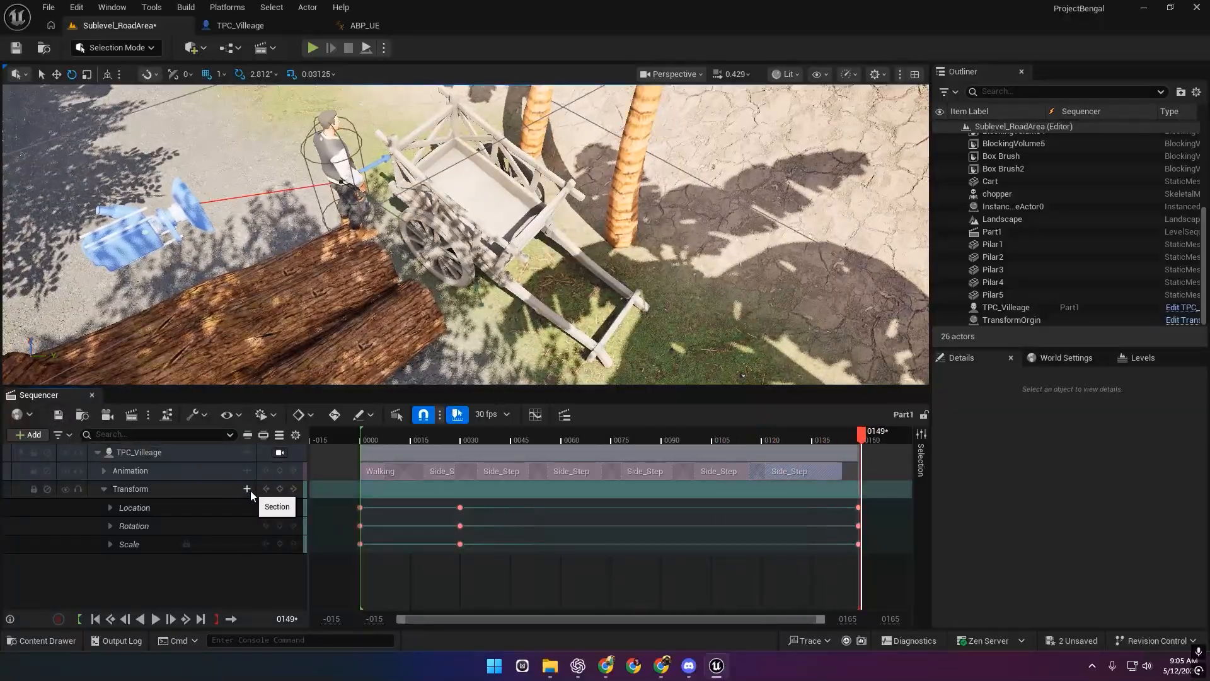
# Collapse the Transform track and play the full sequence from frame 0.
pyautogui.click(104, 489)
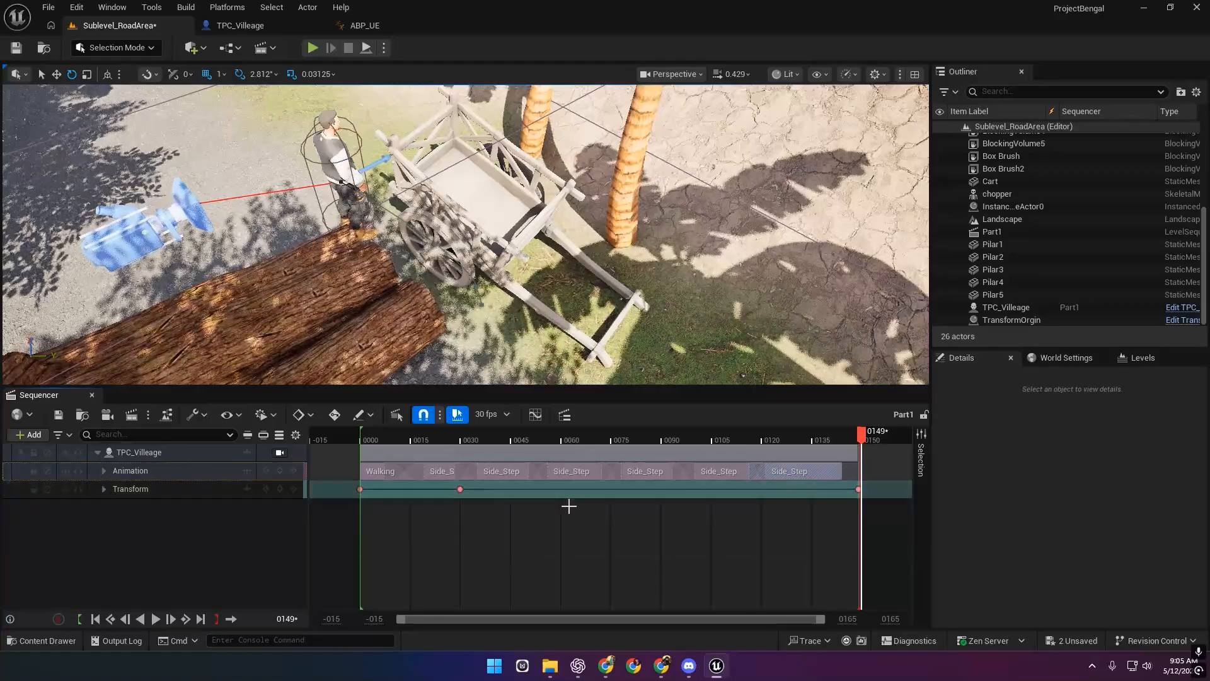
pyautogui.click(367, 441)
pyautogui.press('space')
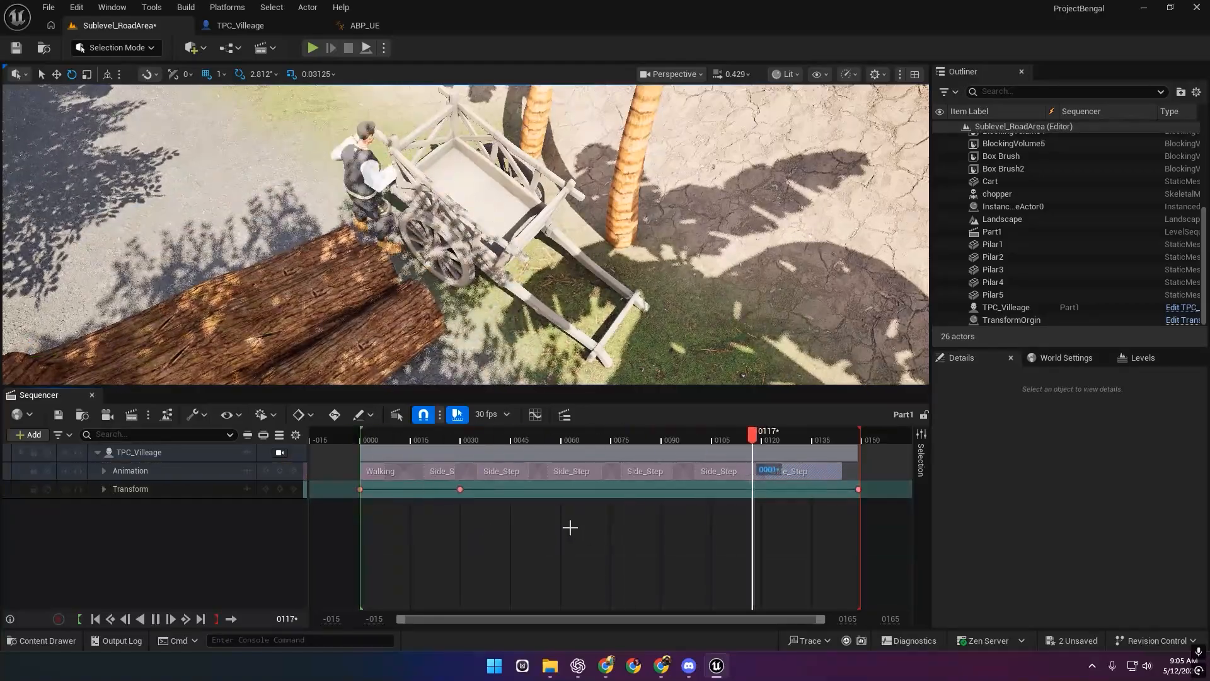
pyautogui.click(360, 489)
pyautogui.moveTo(378, 284); pyautogui.dragTo(504, 334, button='right')
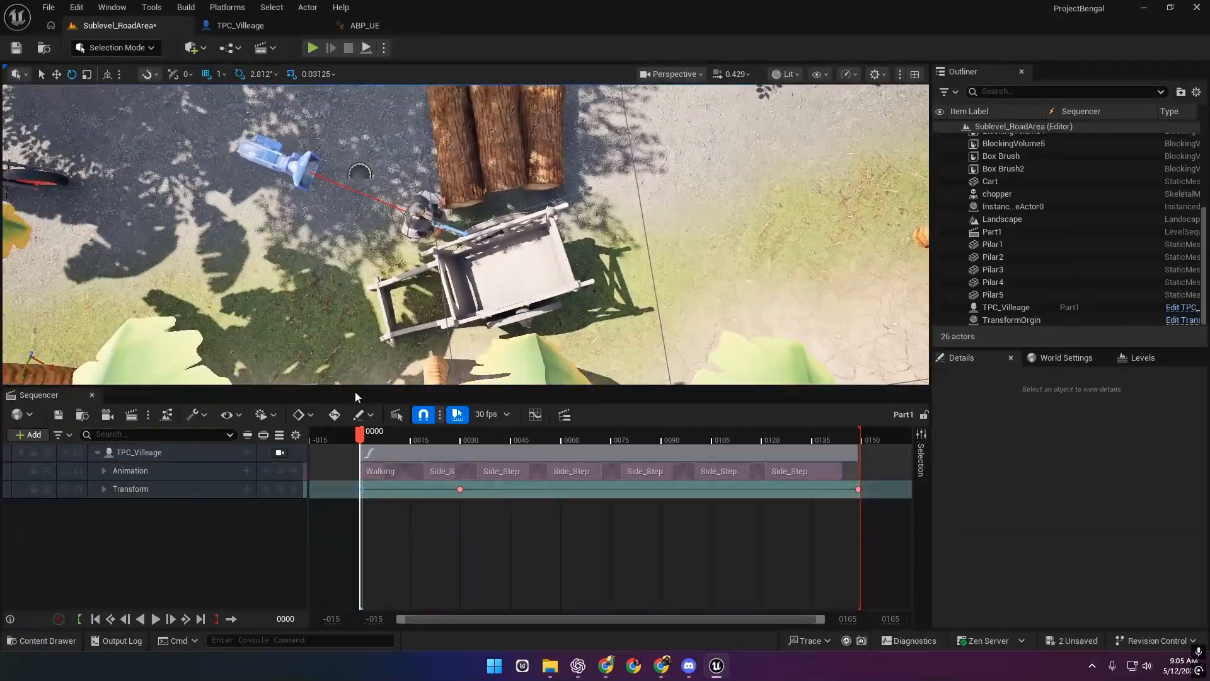
# Add a Transform key at frame 73, between the existing keys at 30 and 149.
pyautogui.click(460, 489)
pyautogui.scroll(4, 531, 361)
pyautogui.click(858, 489)
pyautogui.moveTo(856, 437); pyautogui.dragTo(792, 436)
pyautogui.click(149, 454)
pyautogui.click(280, 489)
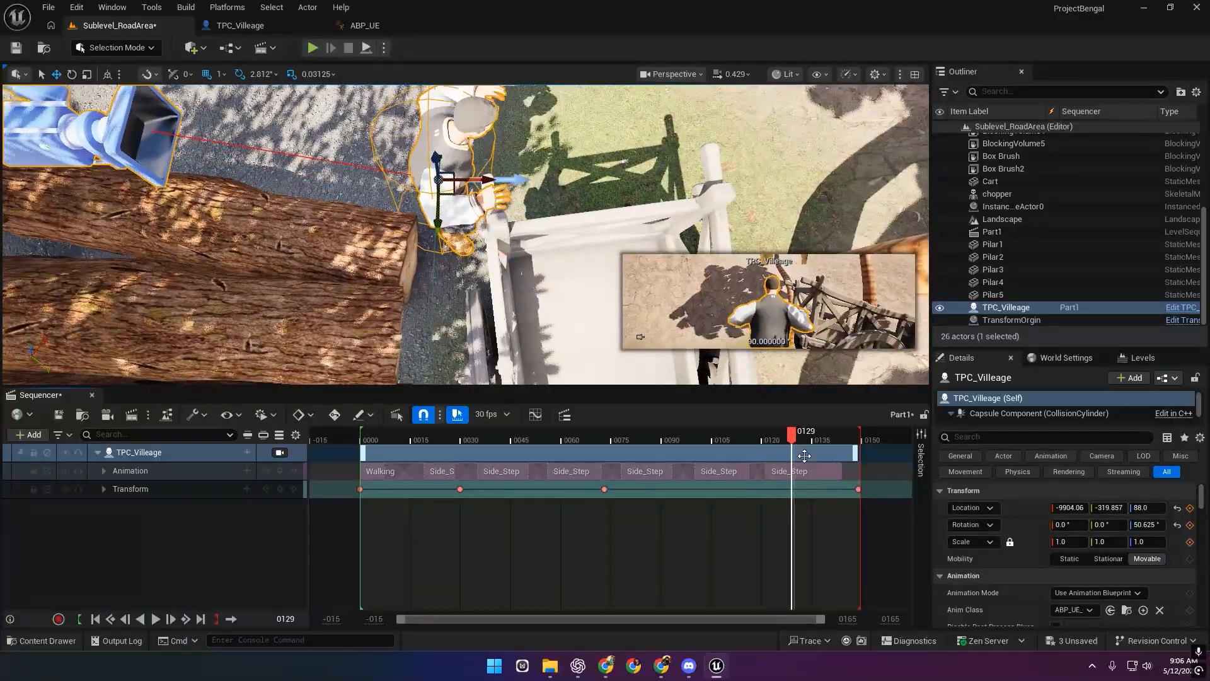
# Key Transform at frame 120, then turn the character and move it up and left.
pyautogui.click(764, 433)
pyautogui.click(279, 489)
pyautogui.press('space')
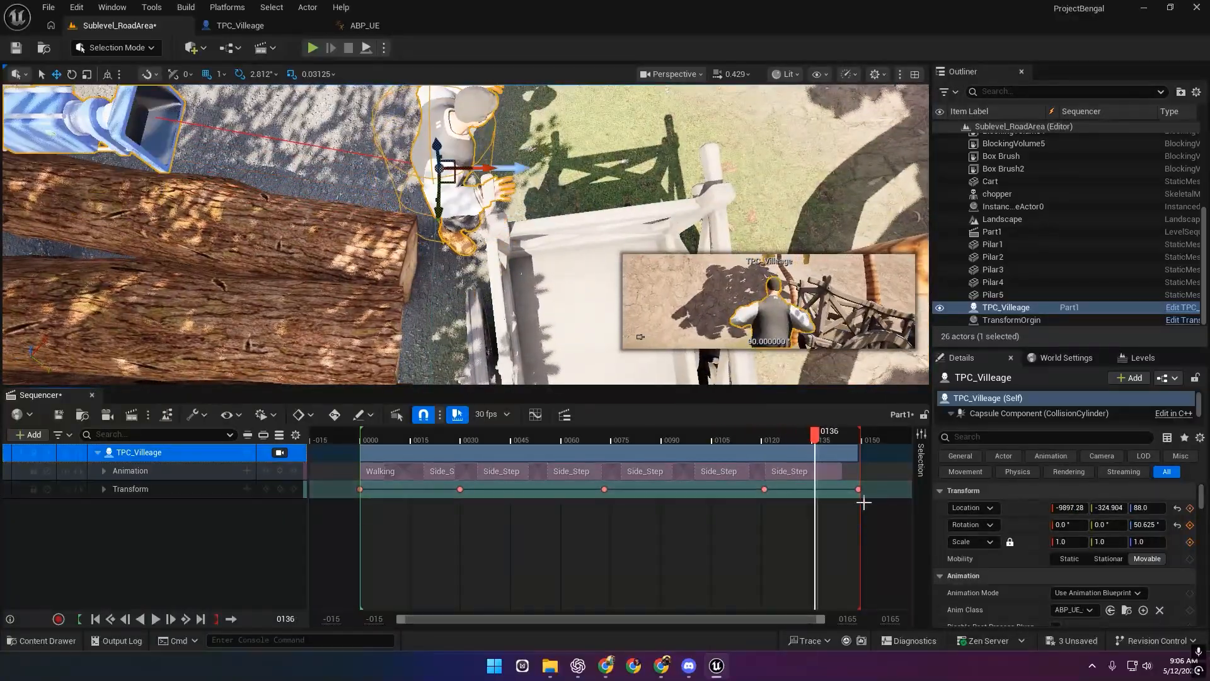
pyautogui.moveTo(479, 245); pyautogui.dragTo(479, 234, button='right')
pyautogui.press('e')
pyautogui.moveTo(479, 271); pyautogui.dragTo(399, 182)
pyautogui.press('w')
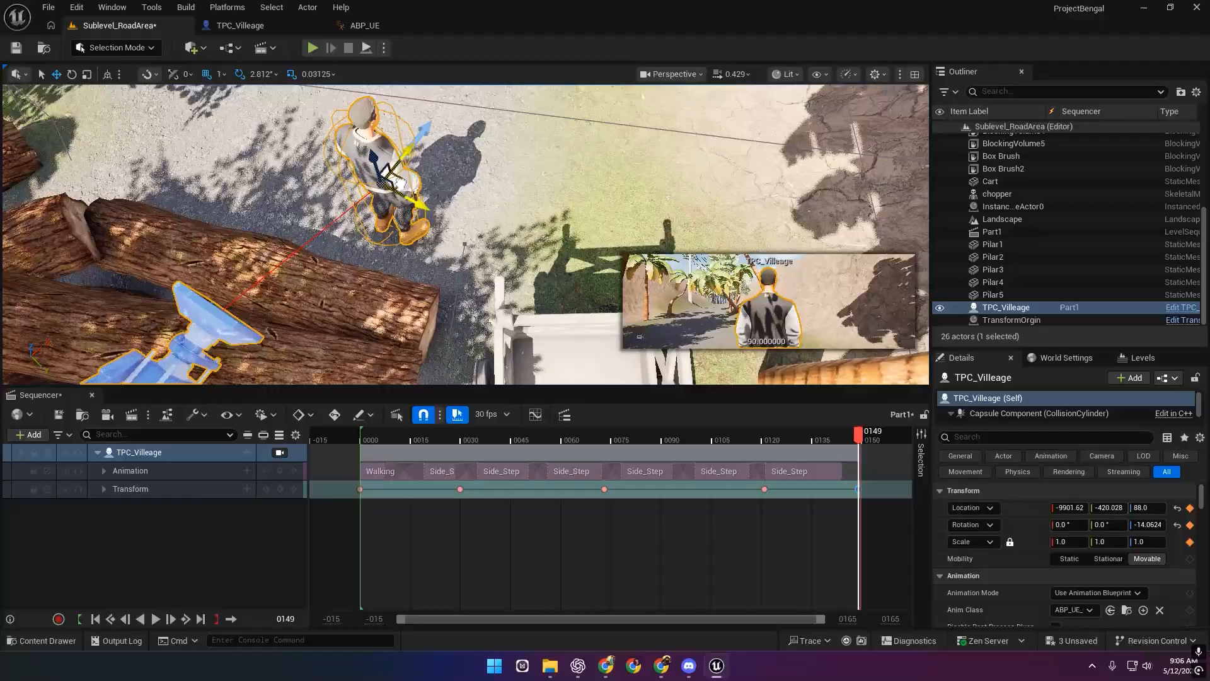
# Paste a Walking section near frame 129 and play from frame 120.
pyautogui.moveTo(791, 439); pyautogui.dragTo(837, 471)
pyautogui.hotkey('ctrl', 'v')
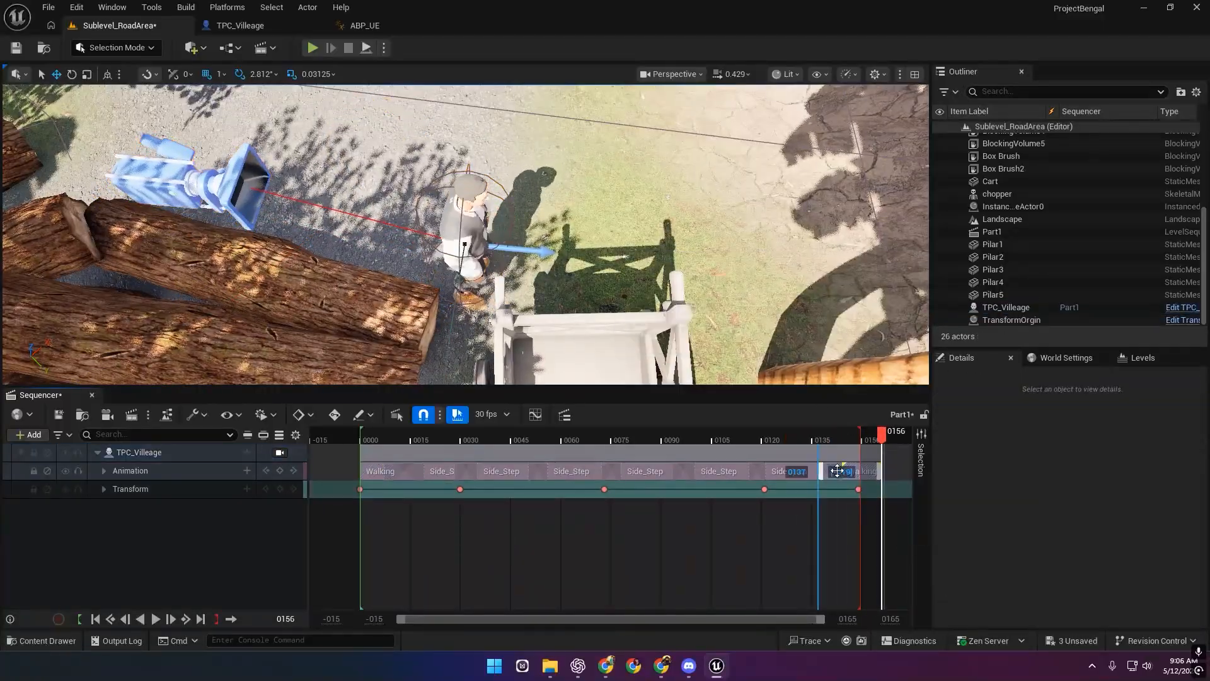
pyautogui.moveTo(846, 472)
pyautogui.mouseDown()
pyautogui.moveTo(819, 472)
pyautogui.moveTo(899, 474)
pyautogui.moveTo(850, 472)
pyautogui.mouseUp()
pyautogui.click(764, 437)
pyautogui.press('space')
pyautogui.press('space')
pyautogui.click(767, 437)
pyautogui.press('space')
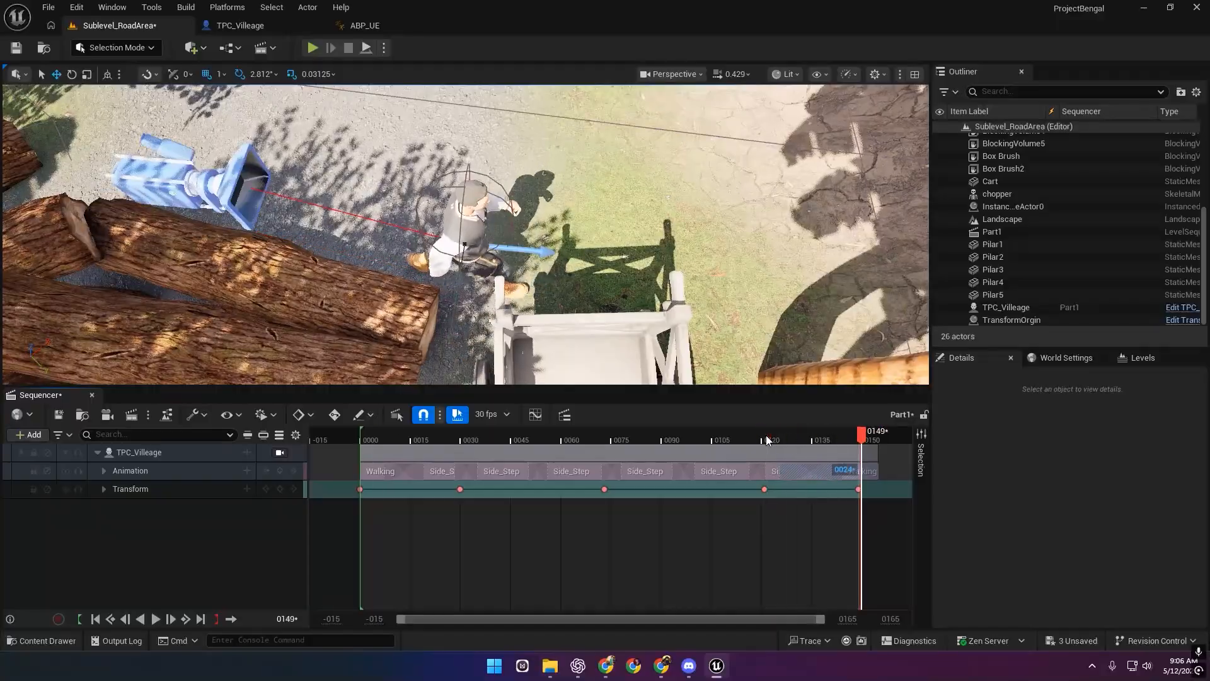
# Turn the character about 90 degrees, key the new Transform pose, and replay from frame 116.
pyautogui.click(466, 276)
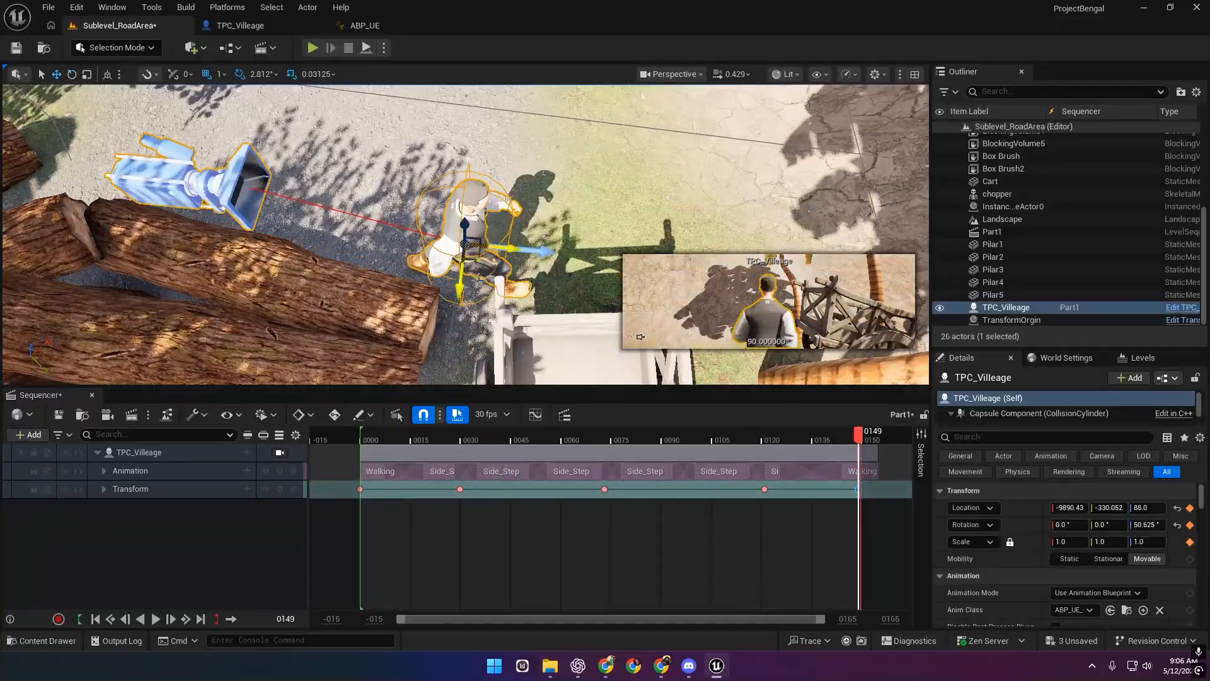
pyautogui.press('e')
pyautogui.moveTo(498, 271); pyautogui.dragTo(402, 185)
pyautogui.press('w')
pyautogui.click(279, 489)
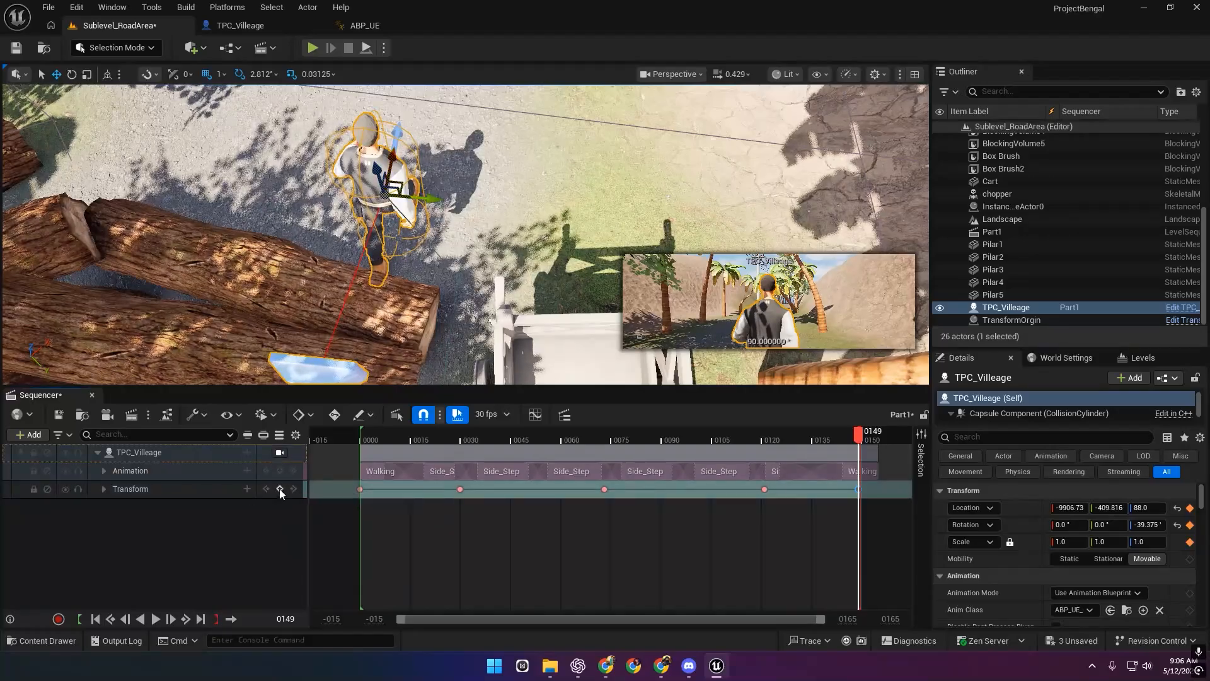
pyautogui.press('space')
pyautogui.click(746, 437)
pyautogui.press('space')
# Move the last Transform key to frame 180 and extend the final Walking section to about 178.
pyautogui.press('space')
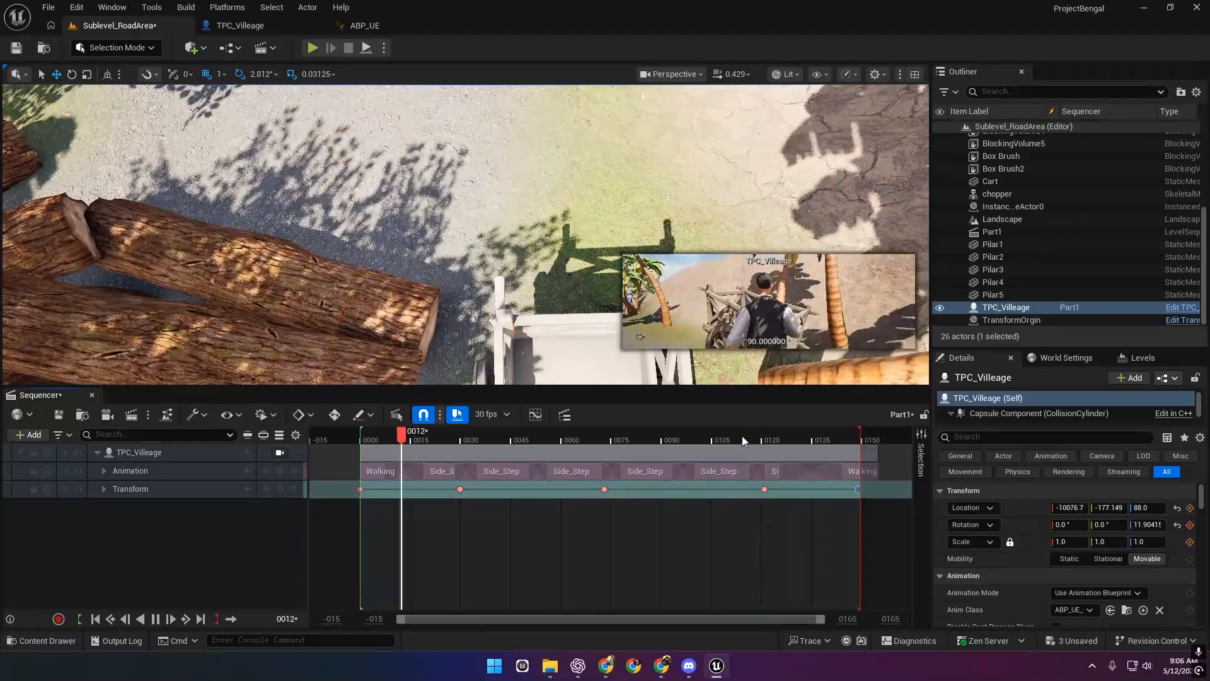
pyautogui.moveTo(849, 618); pyautogui.dragTo(914, 619)
pyautogui.press('space')
pyautogui.moveTo(652, 490); pyautogui.dragTo(718, 474)
pyautogui.click(694, 524)
pyautogui.press('space')
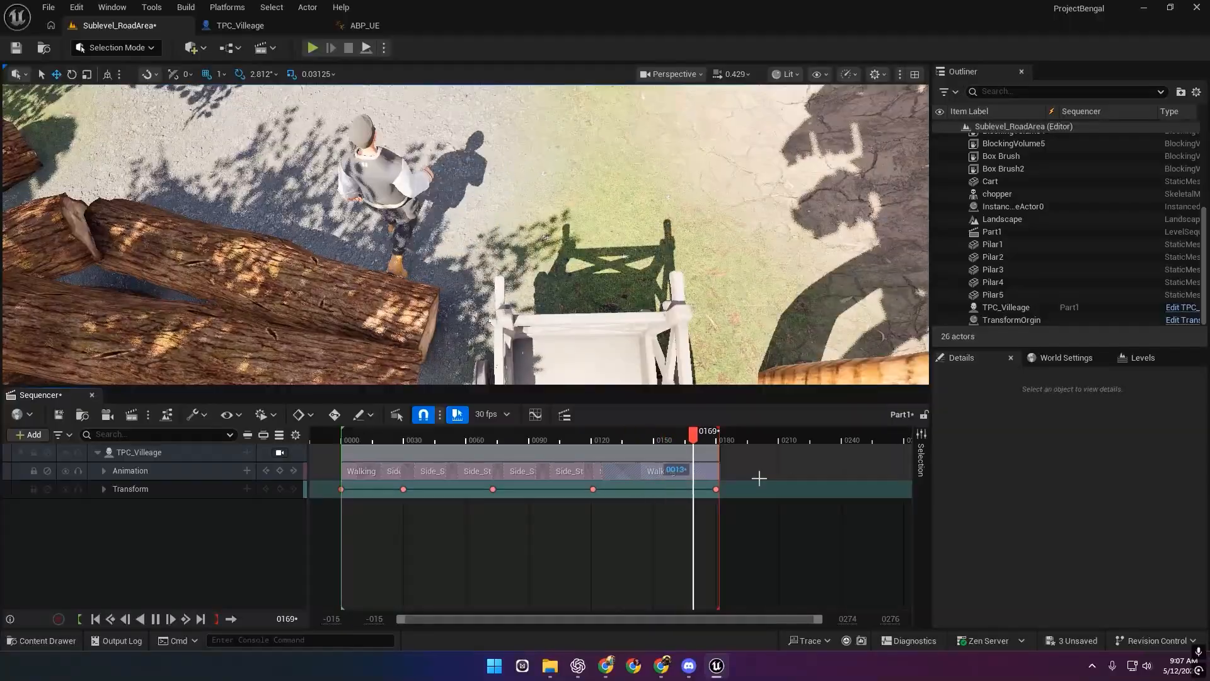
# Add a BreathingIdle clip on the main Animation row after Walking, starting near frame 158.
pyautogui.click(356, 435)
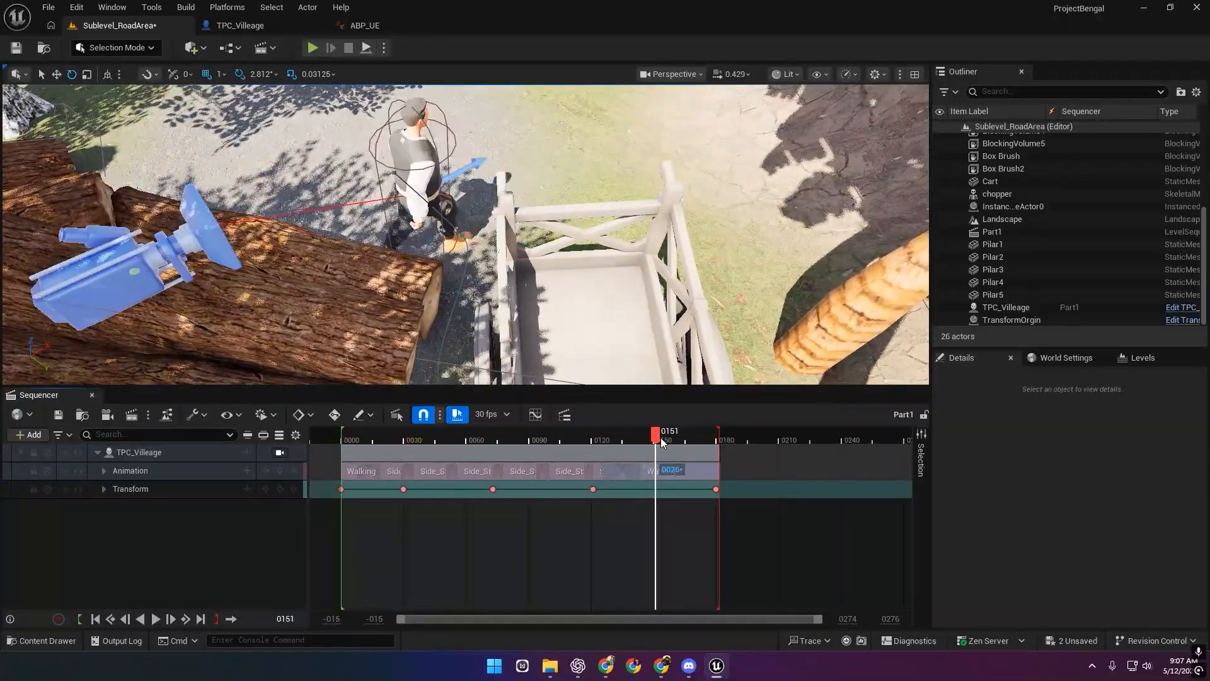
pyautogui.click(247, 471)
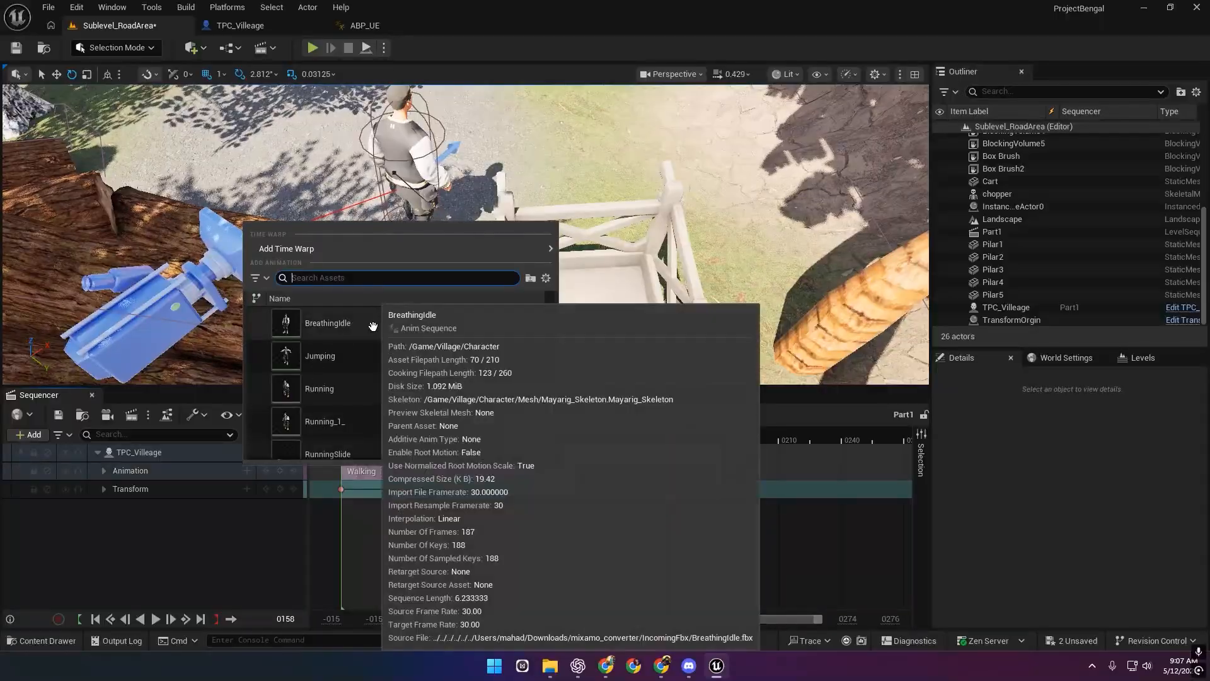
pyautogui.click(318, 323)
pyautogui.moveTo(781, 508); pyautogui.dragTo(796, 474)
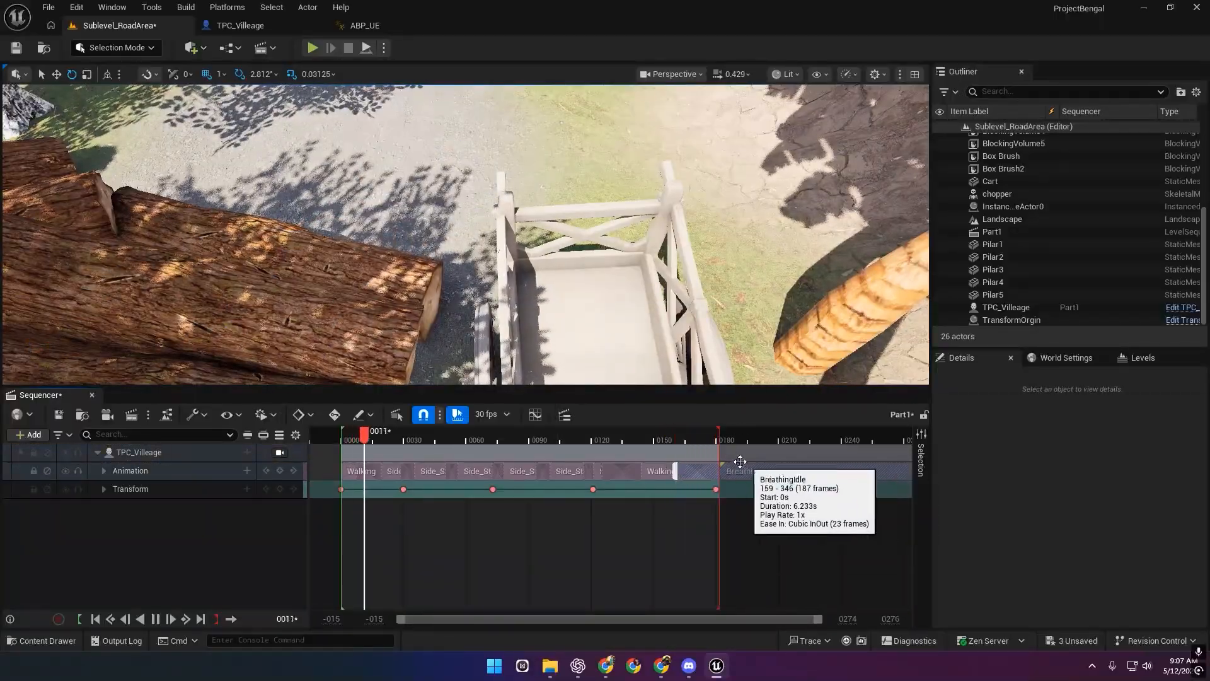
# Extend the playback end and the last Transform key to about frame 191.
pyautogui.moveTo(718, 443); pyautogui.dragTo(739, 443)
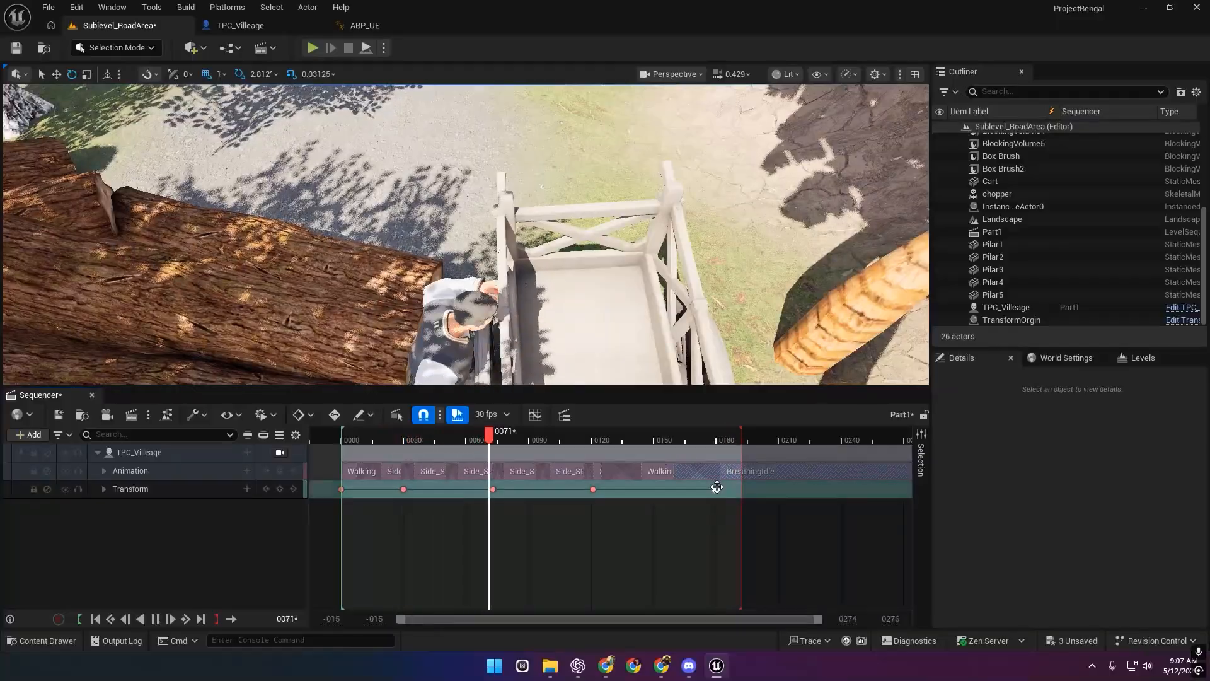
pyautogui.moveTo(716, 489); pyautogui.dragTo(742, 489)
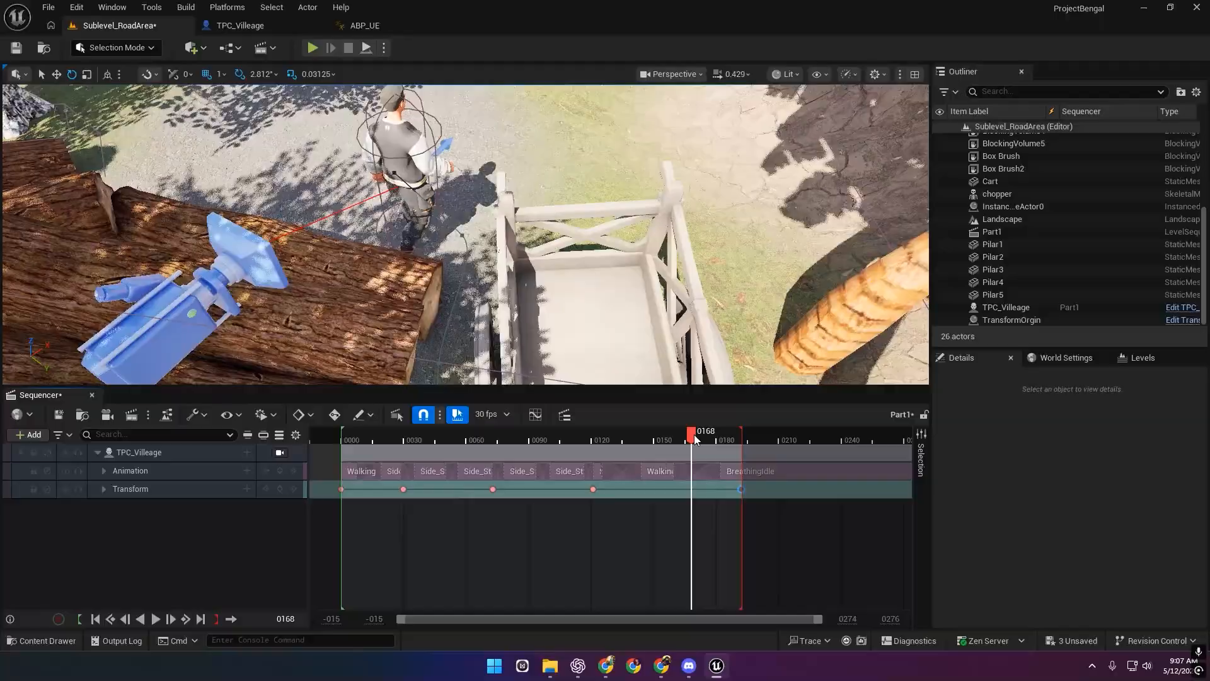
pyautogui.moveTo(598, 447); pyautogui.dragTo(660, 453)
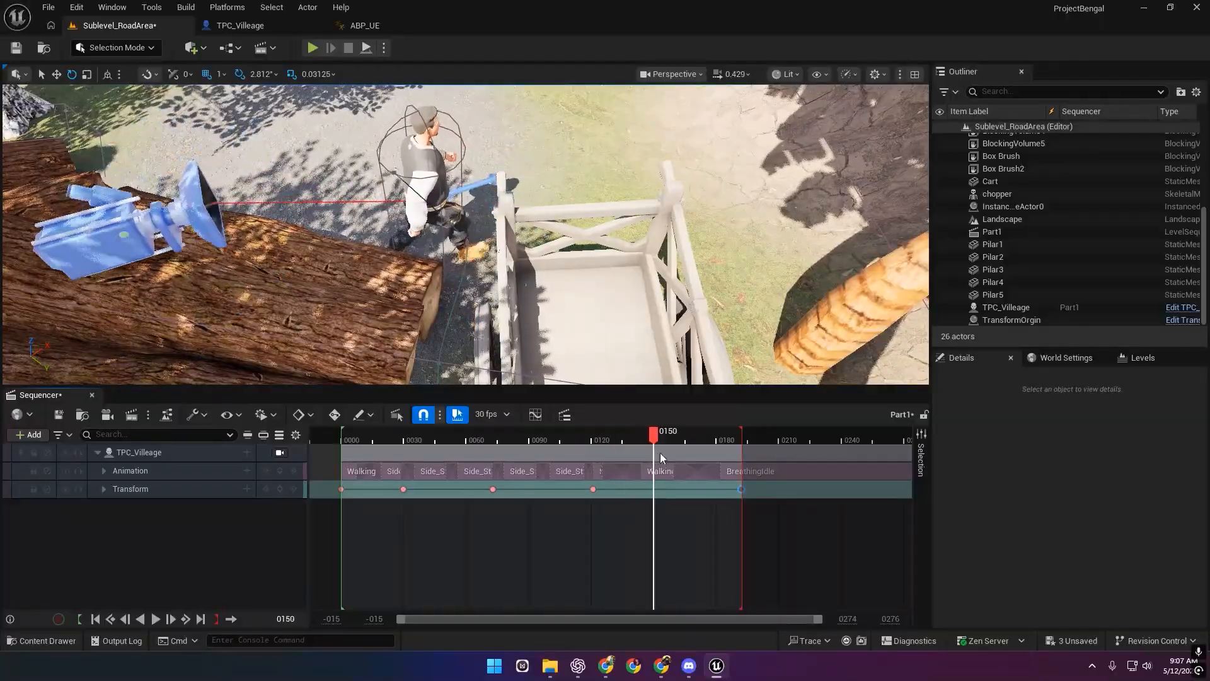
# Switch the last Transform key's interpolation to Constant, then to Linear.
pyautogui.rightClick(740, 489)
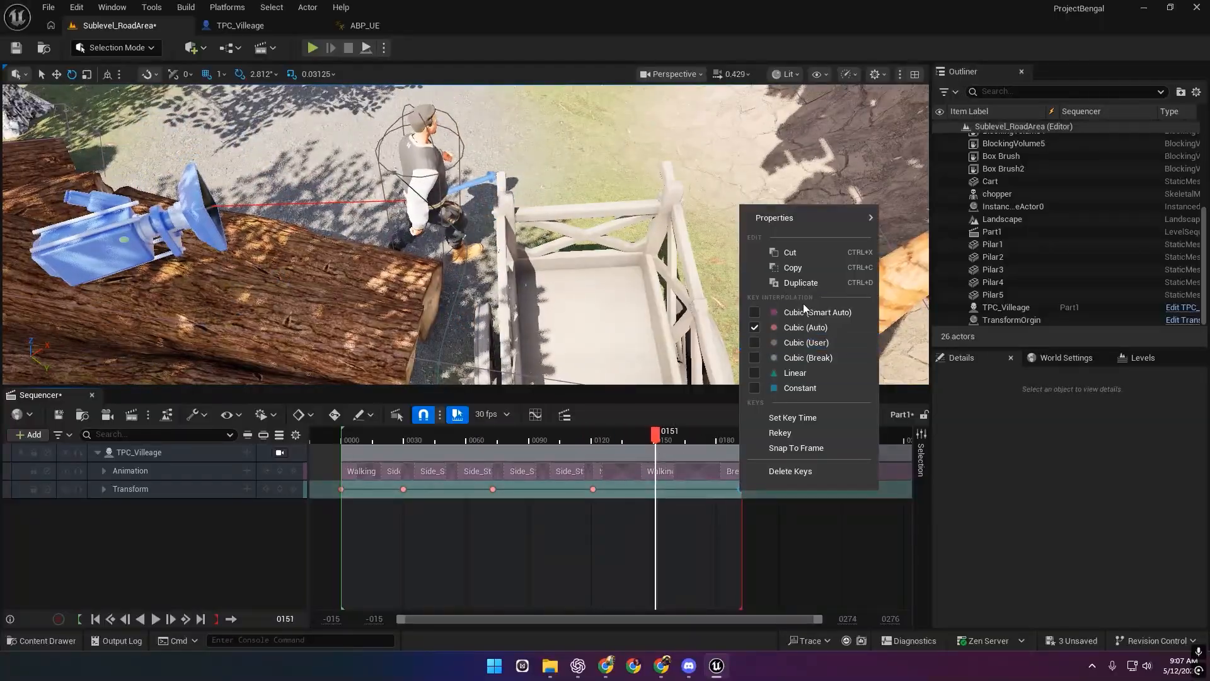
pyautogui.click(759, 388)
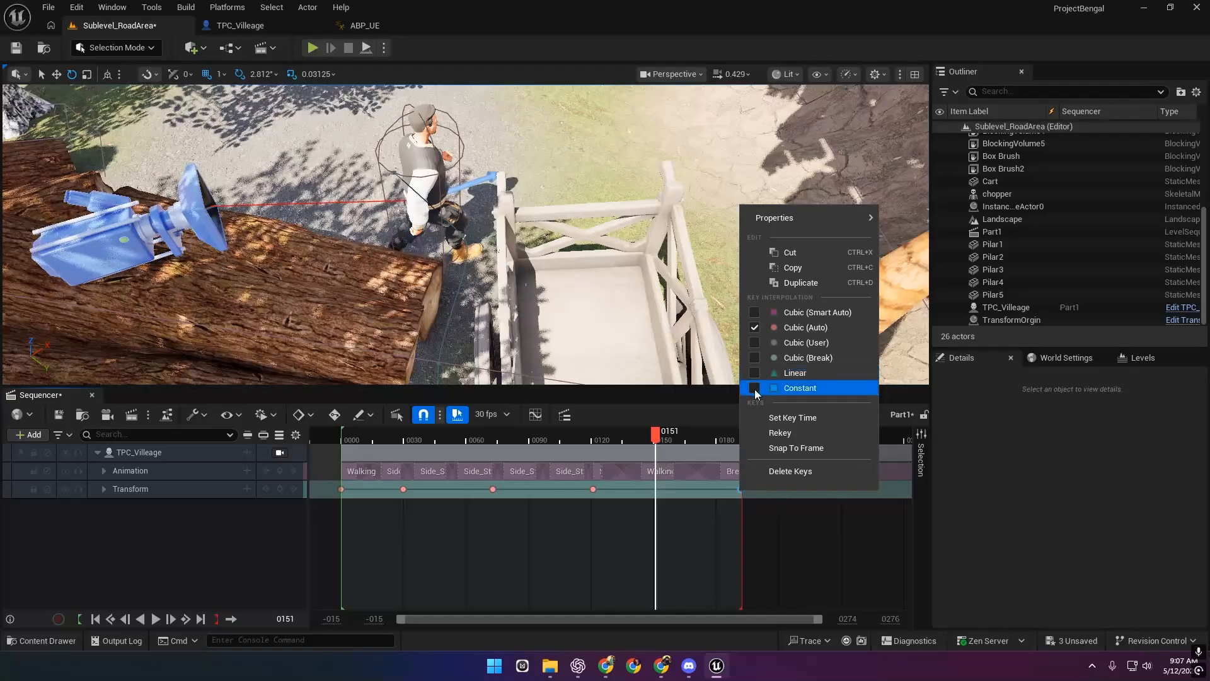
pyautogui.click(756, 372)
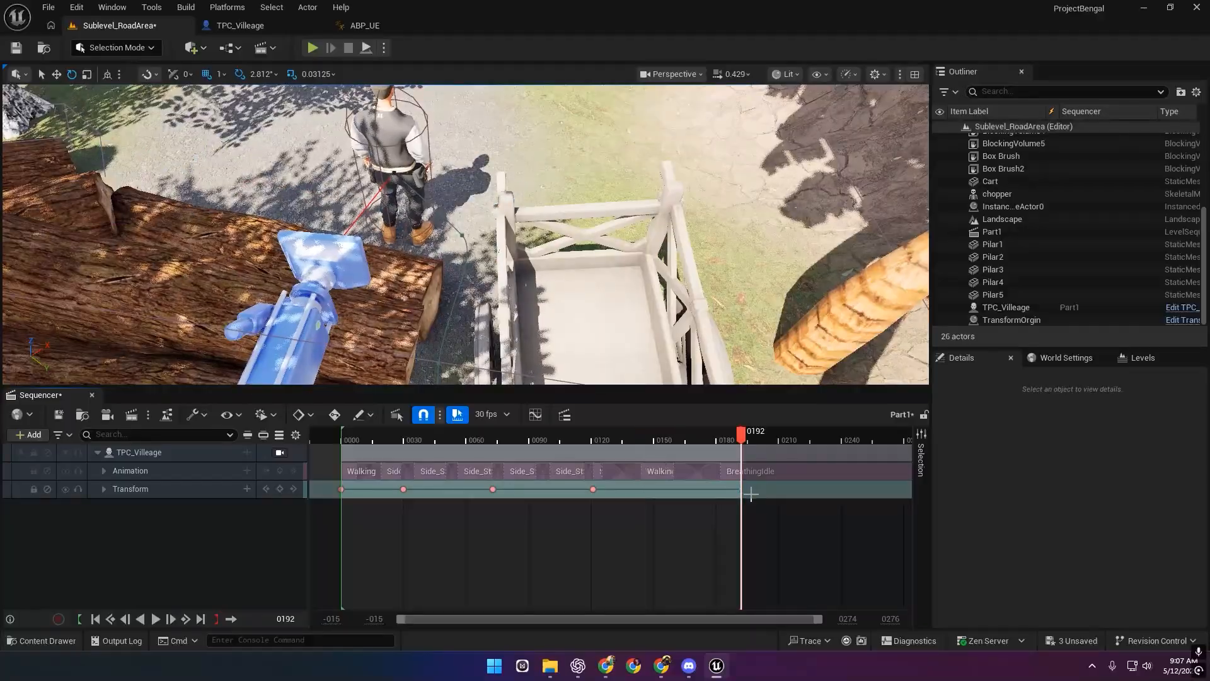
# Delete the final Transform key near frame 186 and select the key at frame 120.
pyautogui.press('Delete')
pyautogui.click(593, 489)
pyautogui.click(618, 440)
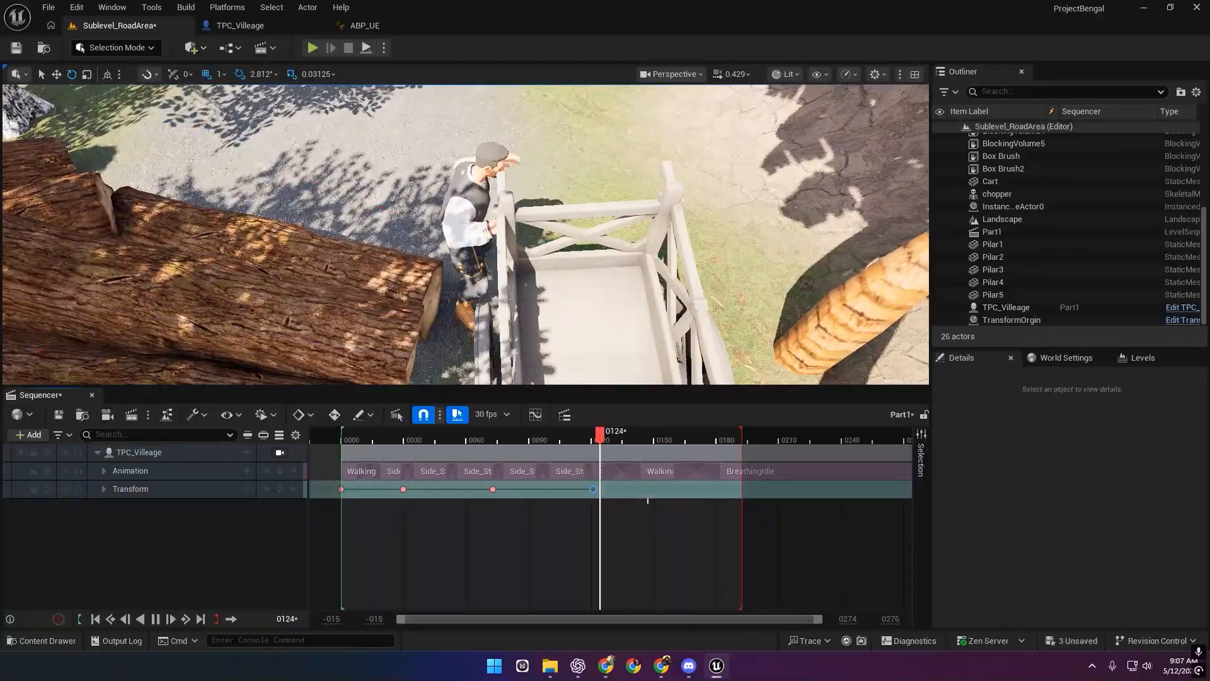
# Turn TPC_Villeage to about -76° and key its Transform at frame 149.
pyautogui.click(433, 223)
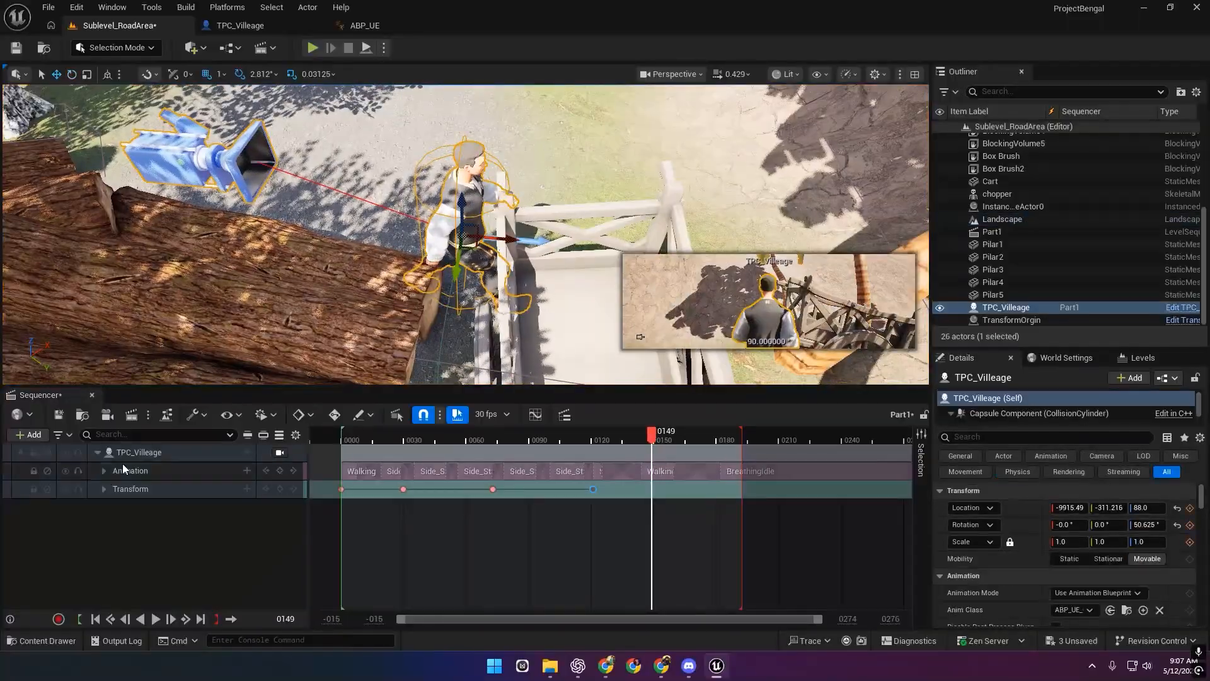
pyautogui.moveTo(467, 292); pyautogui.dragTo(479, 297)
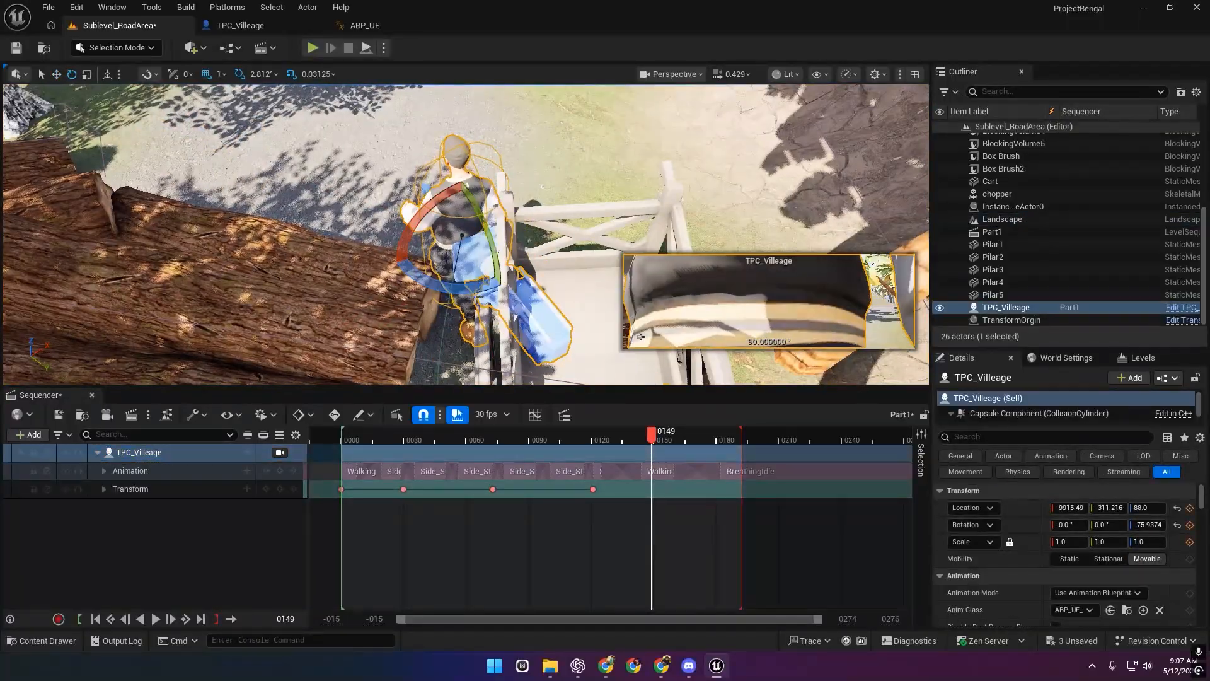
pyautogui.press('s')
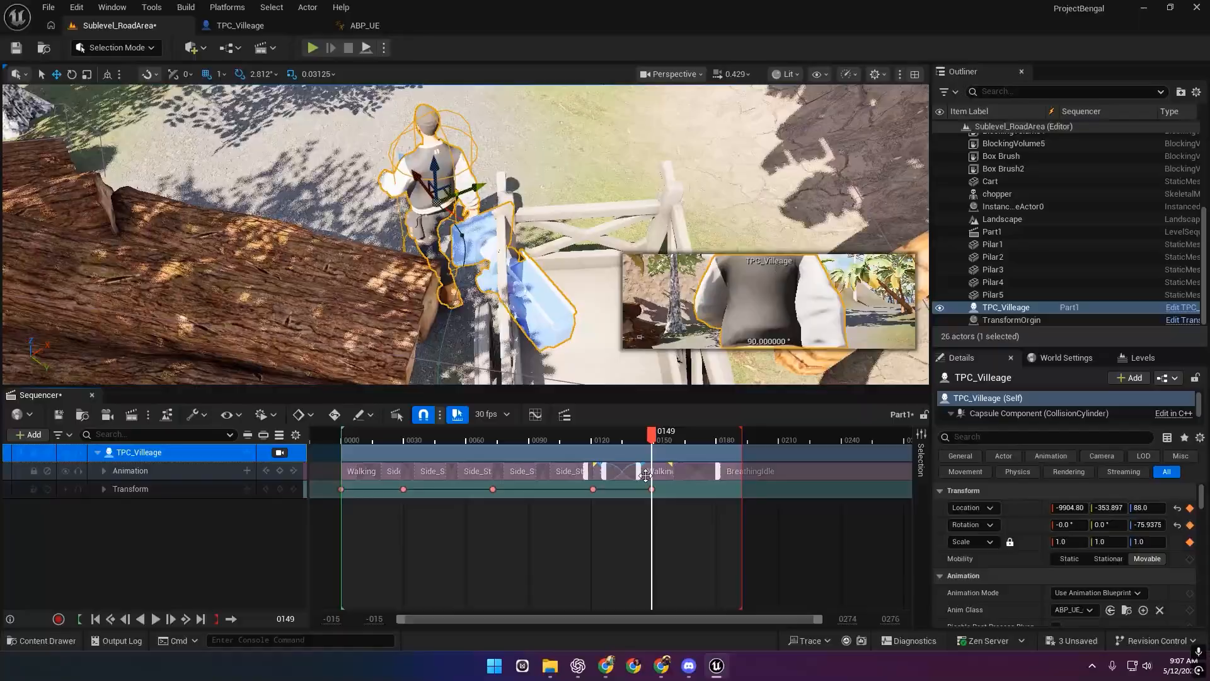
pyautogui.click(585, 439)
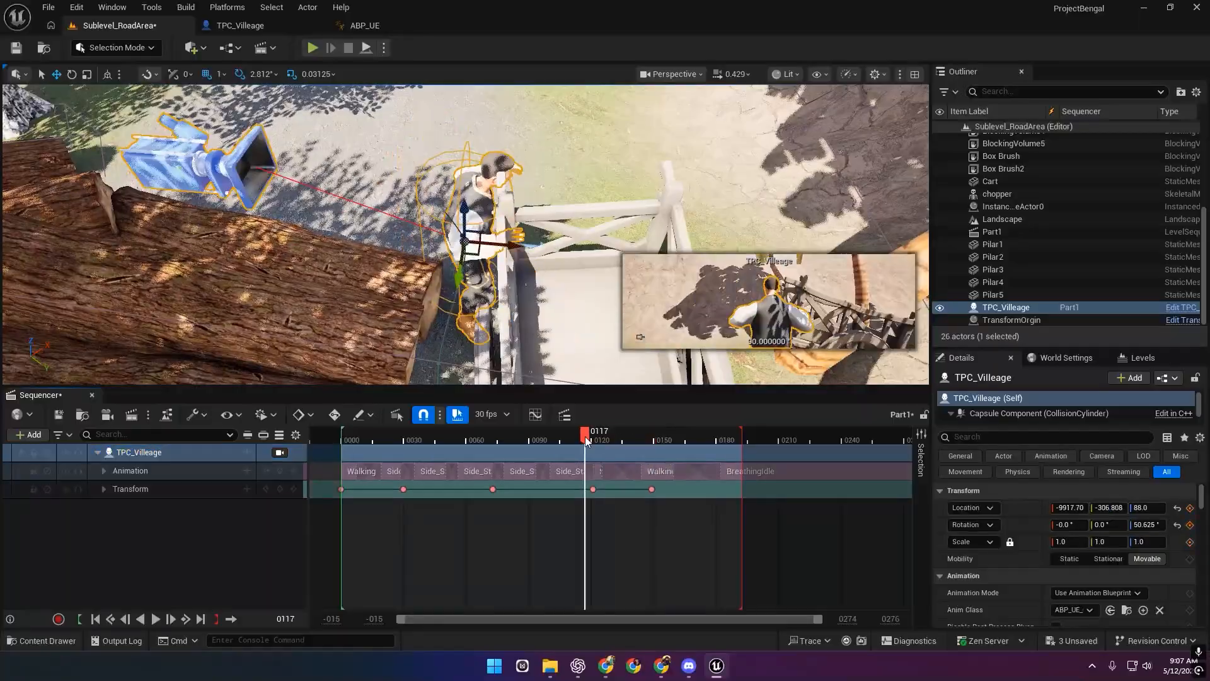
pyautogui.click(653, 436)
pyautogui.press('space')
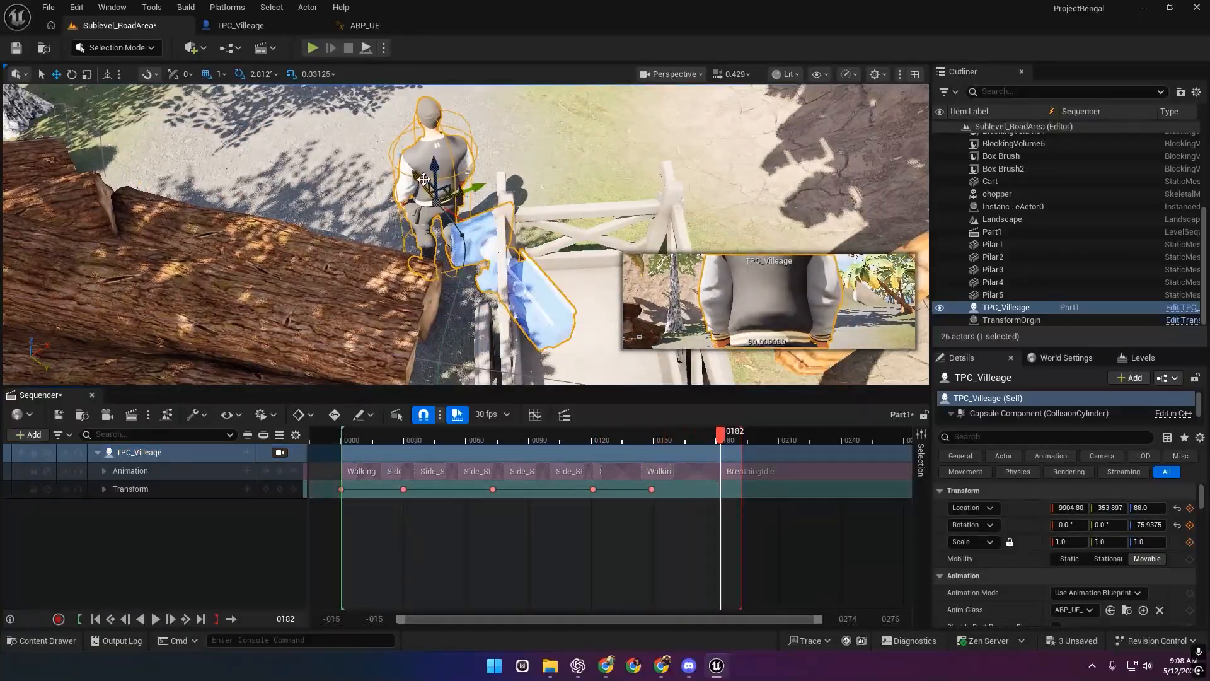
# Move the character into its final pose beside the cart and key it at frame 182.
pyautogui.moveTo(424, 179); pyautogui.dragTo(420, 176)
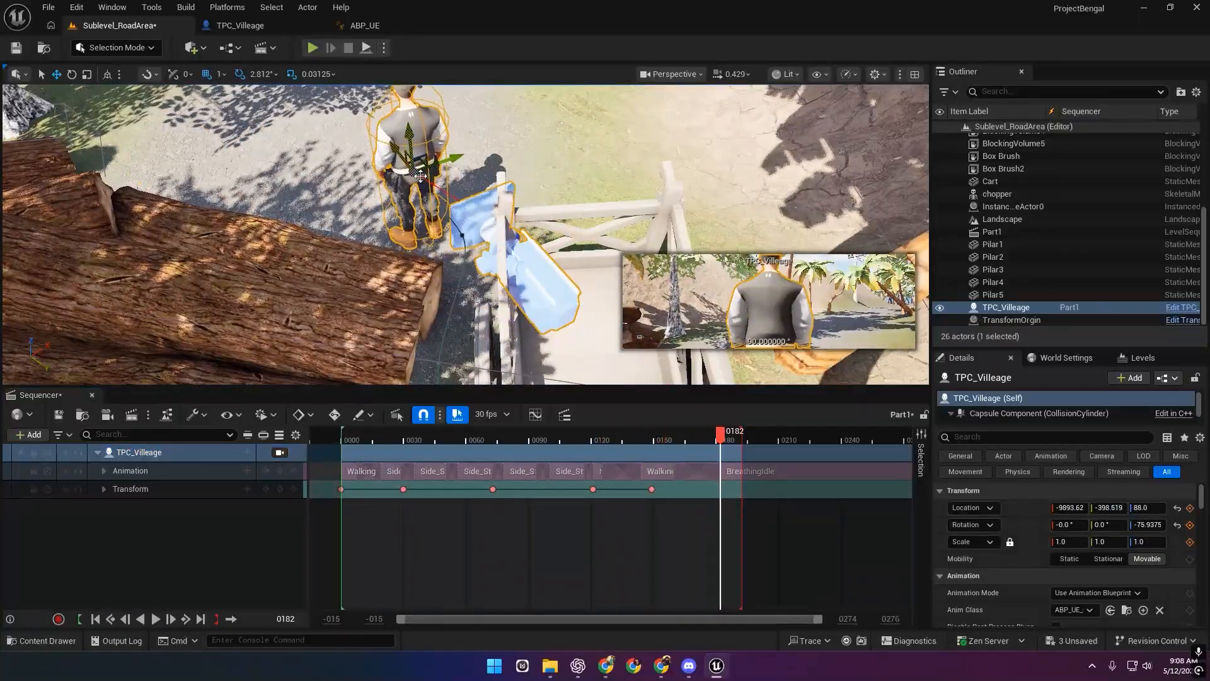
pyautogui.click(280, 489)
pyautogui.press('space')
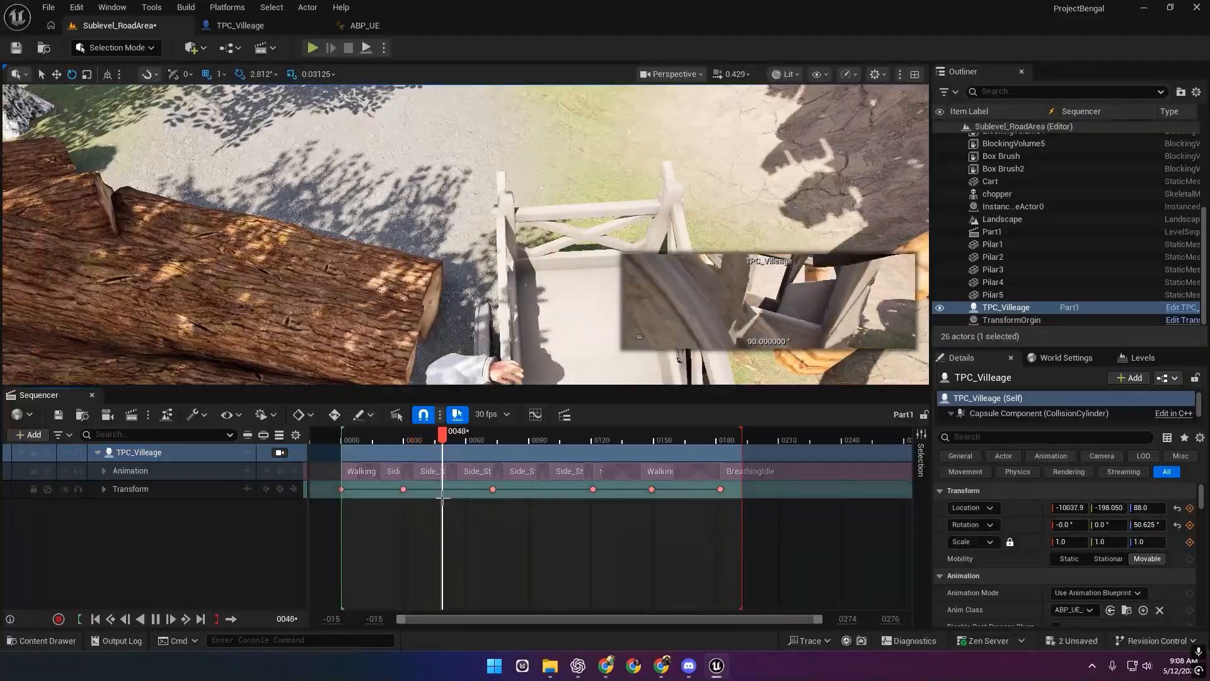
pyautogui.moveTo(413, 440); pyautogui.dragTo(333, 440)
# Replay the sequence from the start while viewing the character from a closer angle.
pyautogui.moveTo(365, 296); pyautogui.dragTo(517, 271, button='right')
pyautogui.press('space')
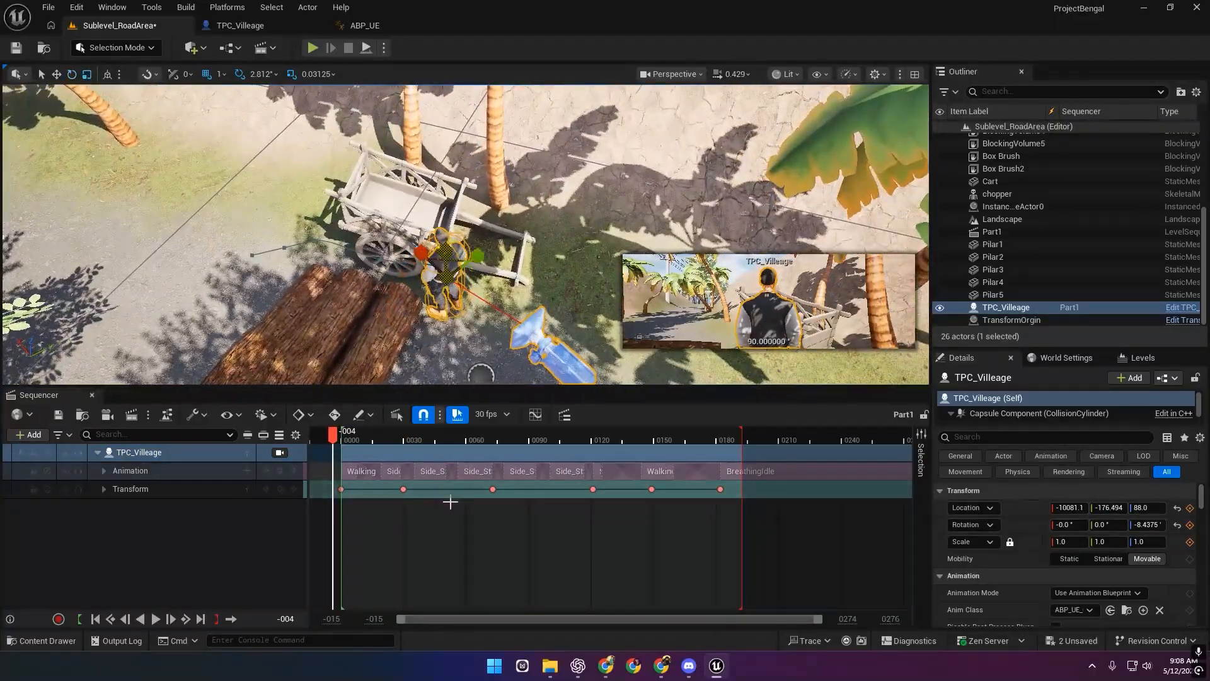
pyautogui.press('space')
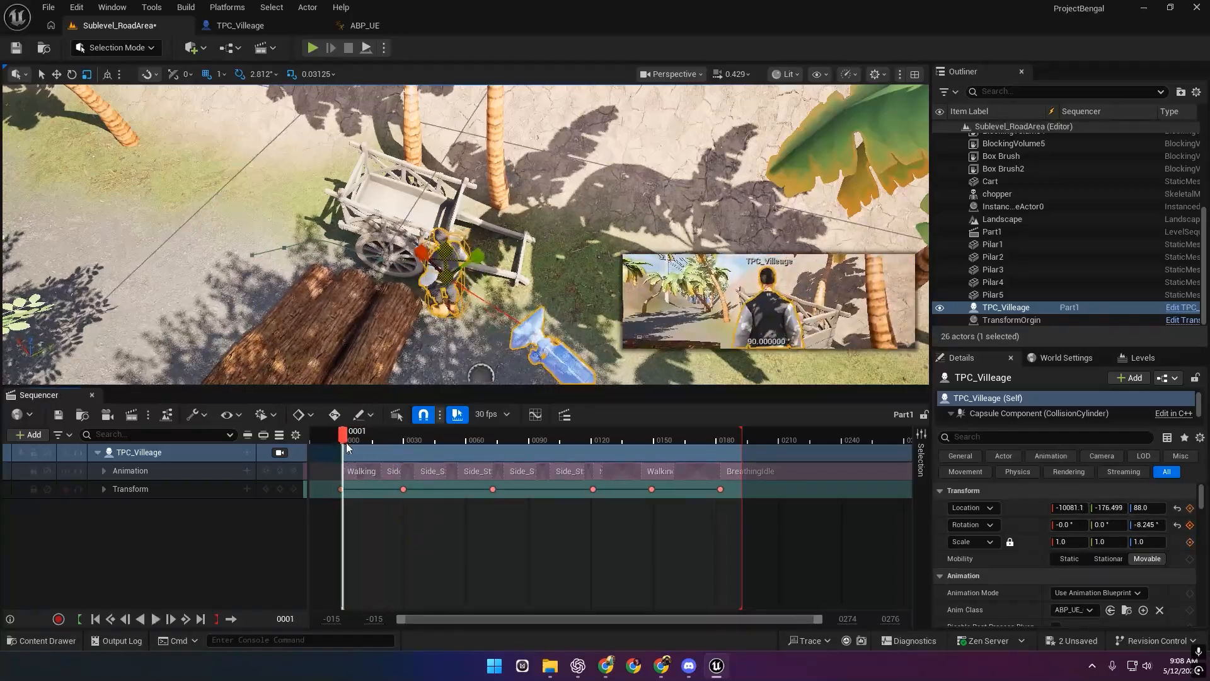
pyautogui.moveTo(504, 284); pyautogui.dragTo(555, 290, button='right')
pyautogui.press('space')
pyautogui.moveTo(604, 434); pyautogui.dragTo(584, 434)
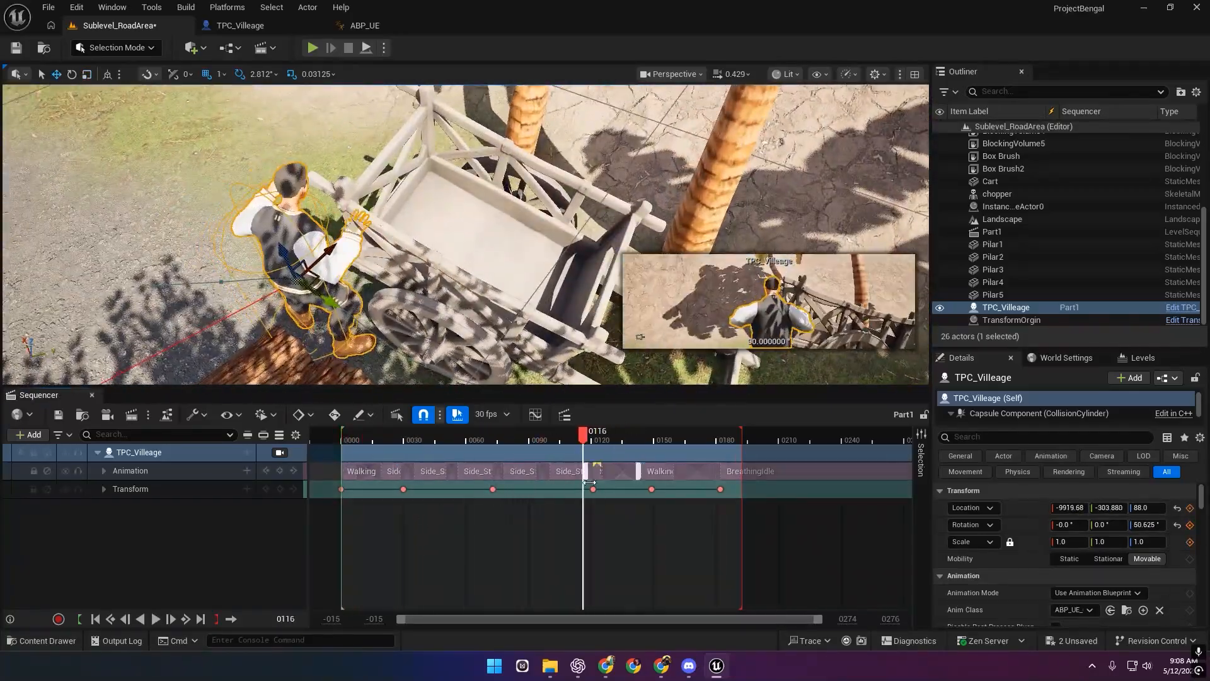
# At frame 98, shift the character along X and add a Transform key.
pyautogui.click(593, 489)
pyautogui.moveTo(466, 233); pyautogui.dragTo(467, 284, button='right')
pyautogui.click(493, 489)
pyautogui.moveTo(493, 435); pyautogui.dragTo(545, 435)
pyautogui.moveTo(354, 185); pyautogui.dragTo(347, 167)
pyautogui.click(260, 495)
pyautogui.click(279, 489)
# Play back the new motion to check it and save the Part1 sequence.
pyautogui.click(341, 436)
pyautogui.press('space')
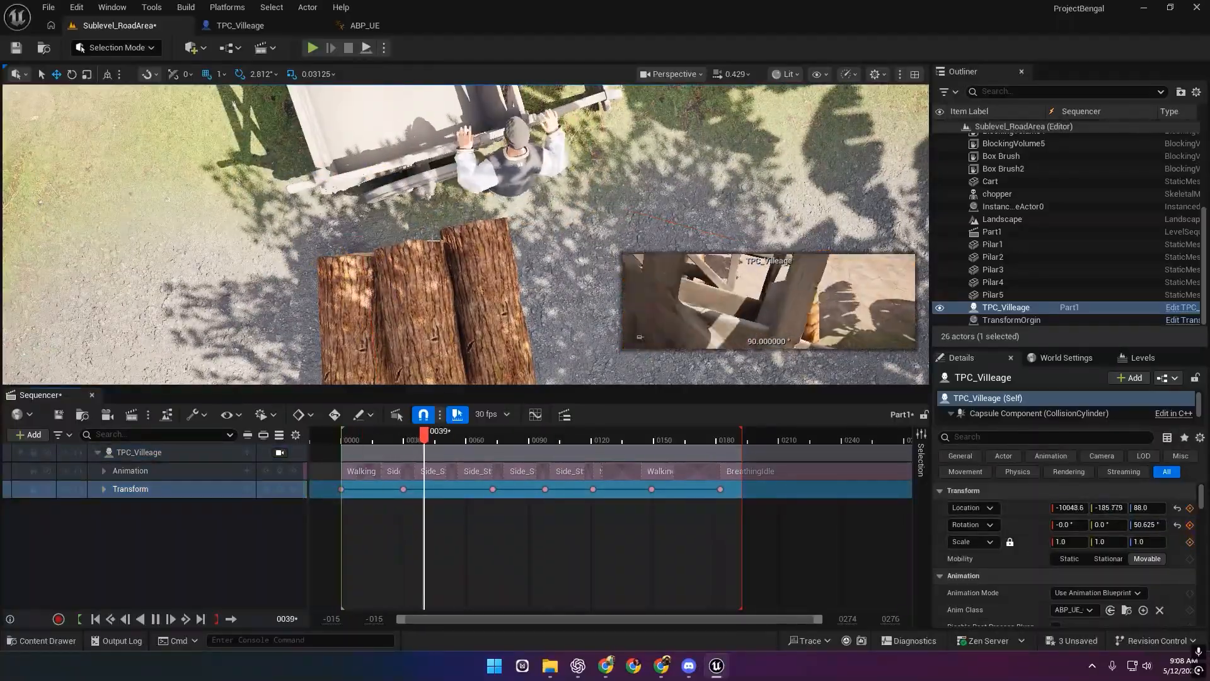
pyautogui.moveTo(466, 439); pyautogui.dragTo(747, 445)
pyautogui.hotkey('ctrl', 's')
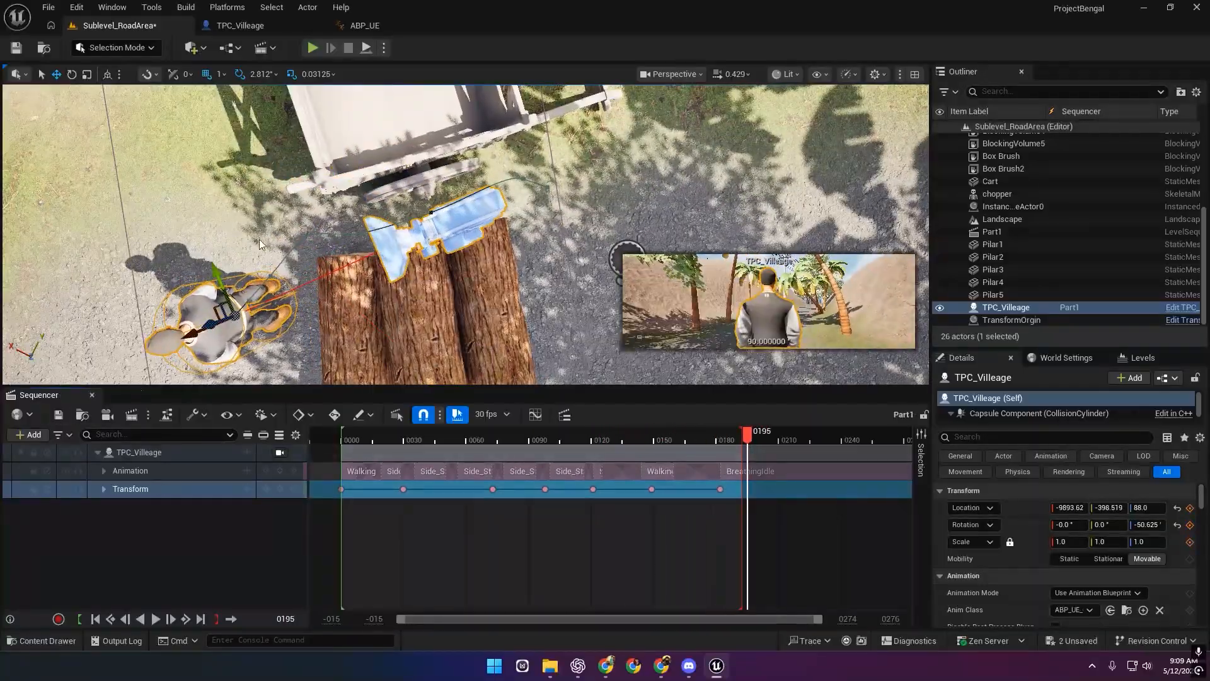
pyautogui.moveTo(259, 240); pyautogui.dragTo(246, 148, button='right')
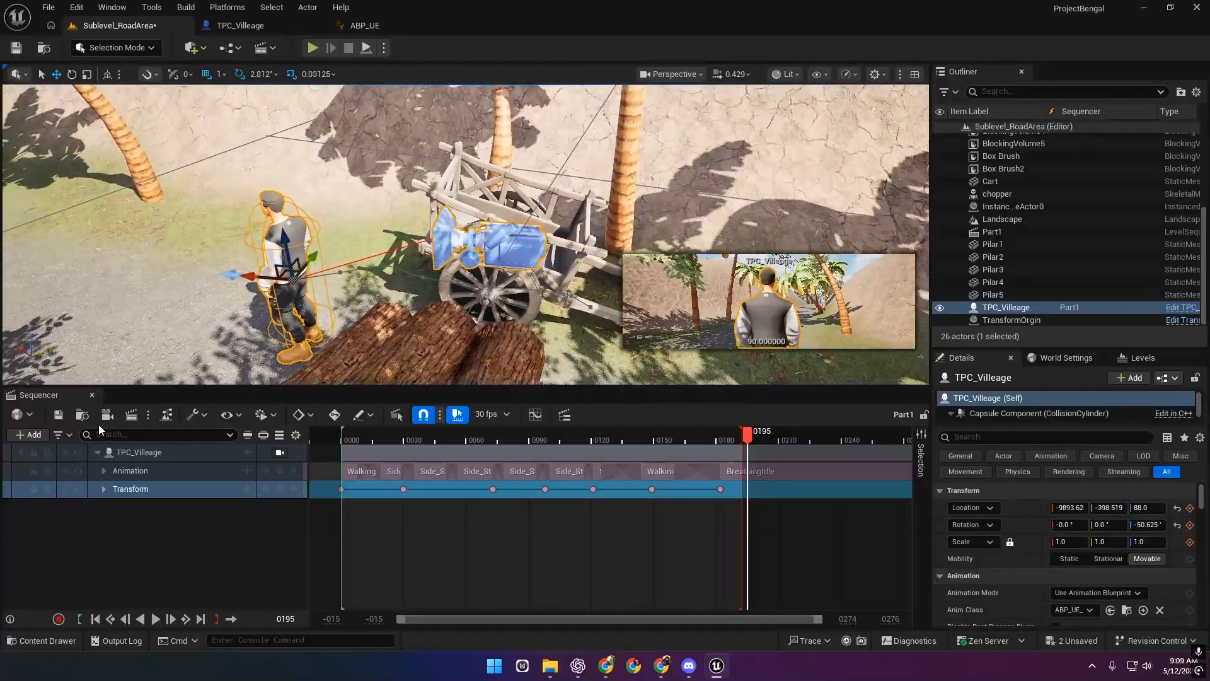
# Save the level, then search 'came' in Quick Add and drag Camera Actor into the Sequencer.
pyautogui.click(17, 49)
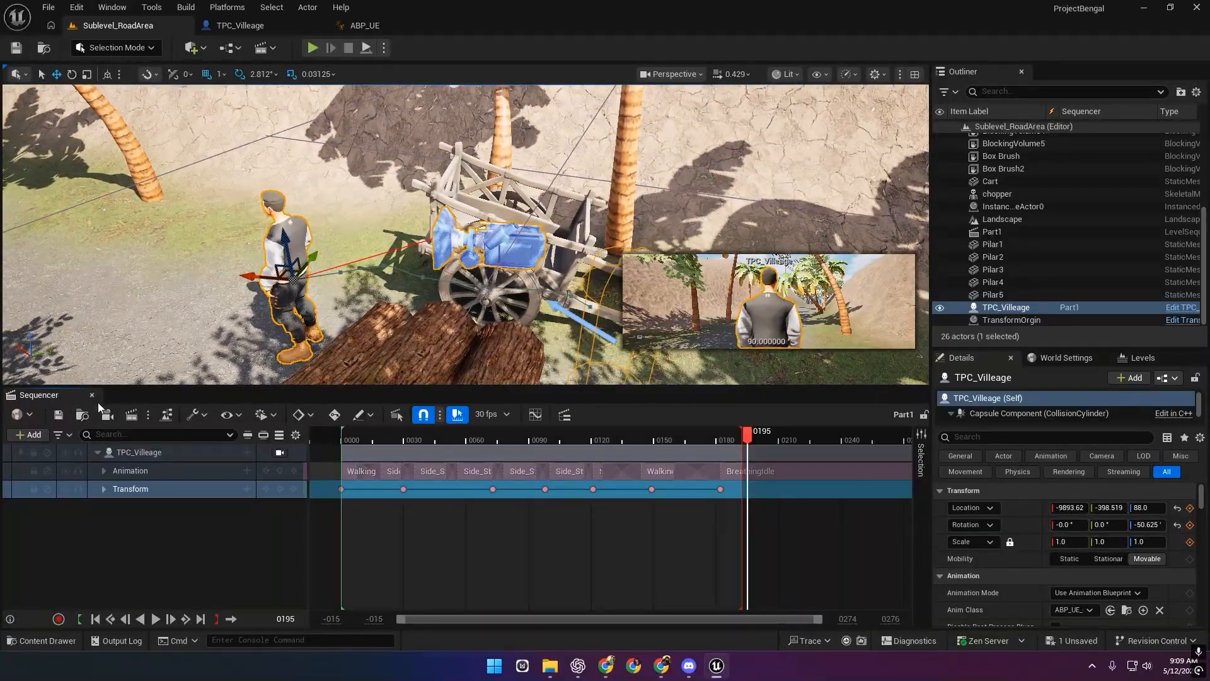
pyautogui.click(194, 48)
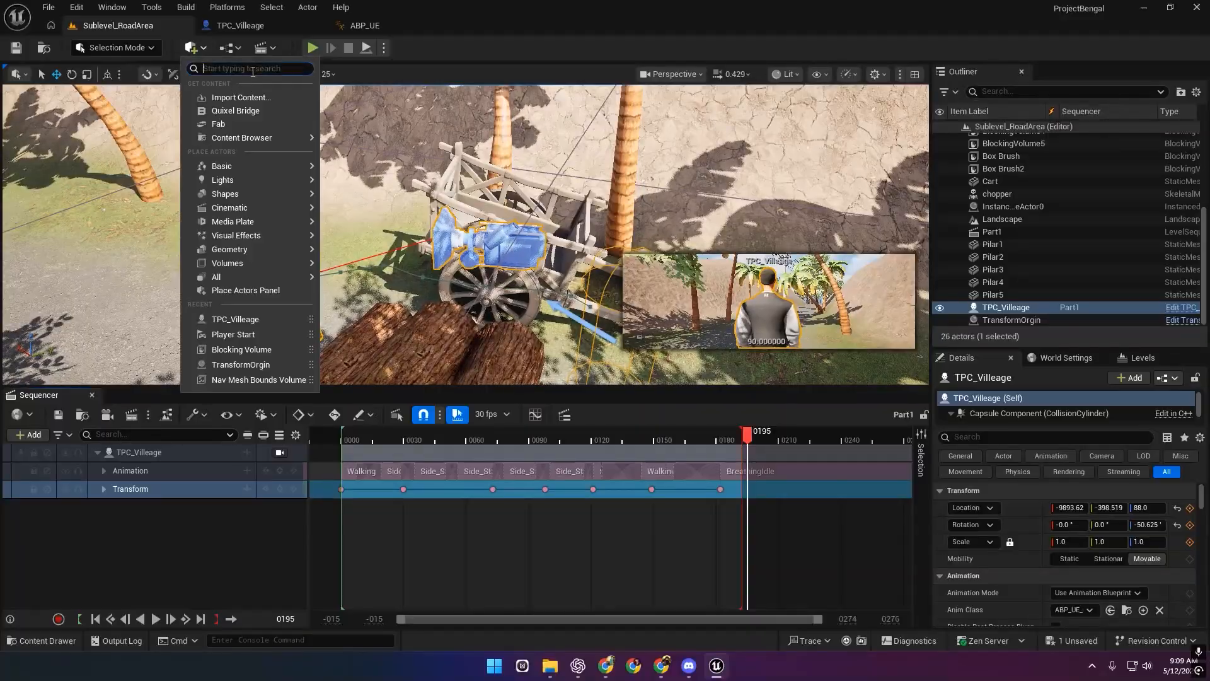
pyautogui.click(232, 48)
pyautogui.click(196, 49)
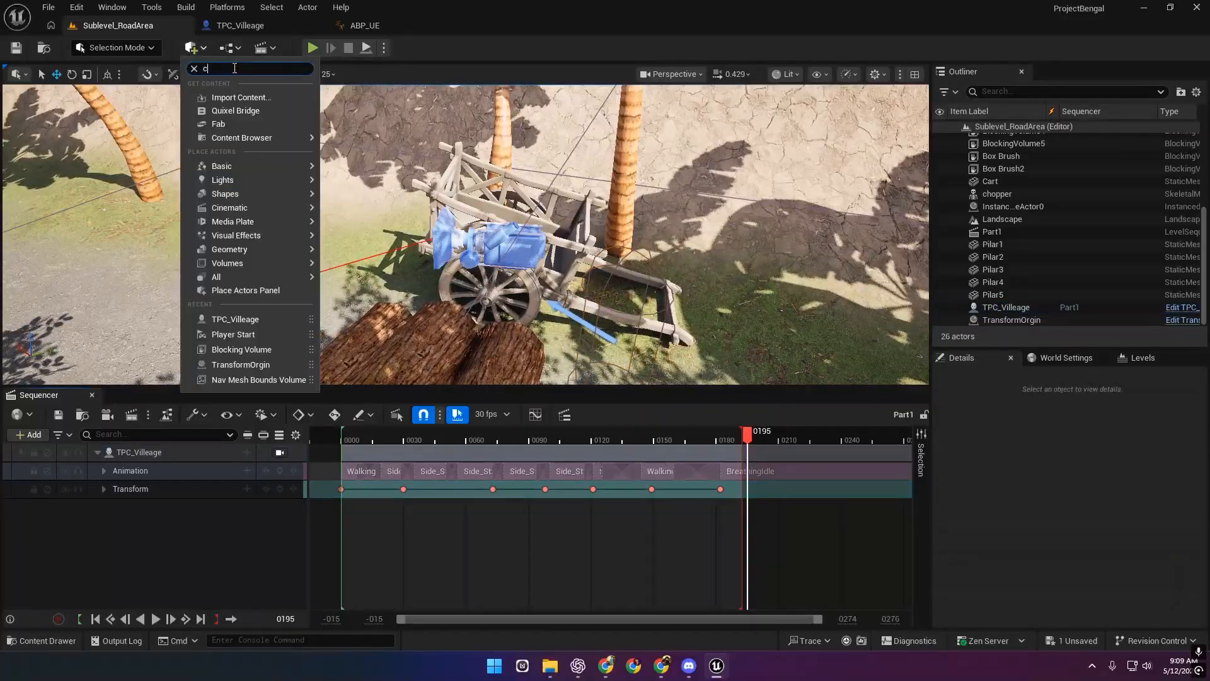
pyautogui.write('camr')
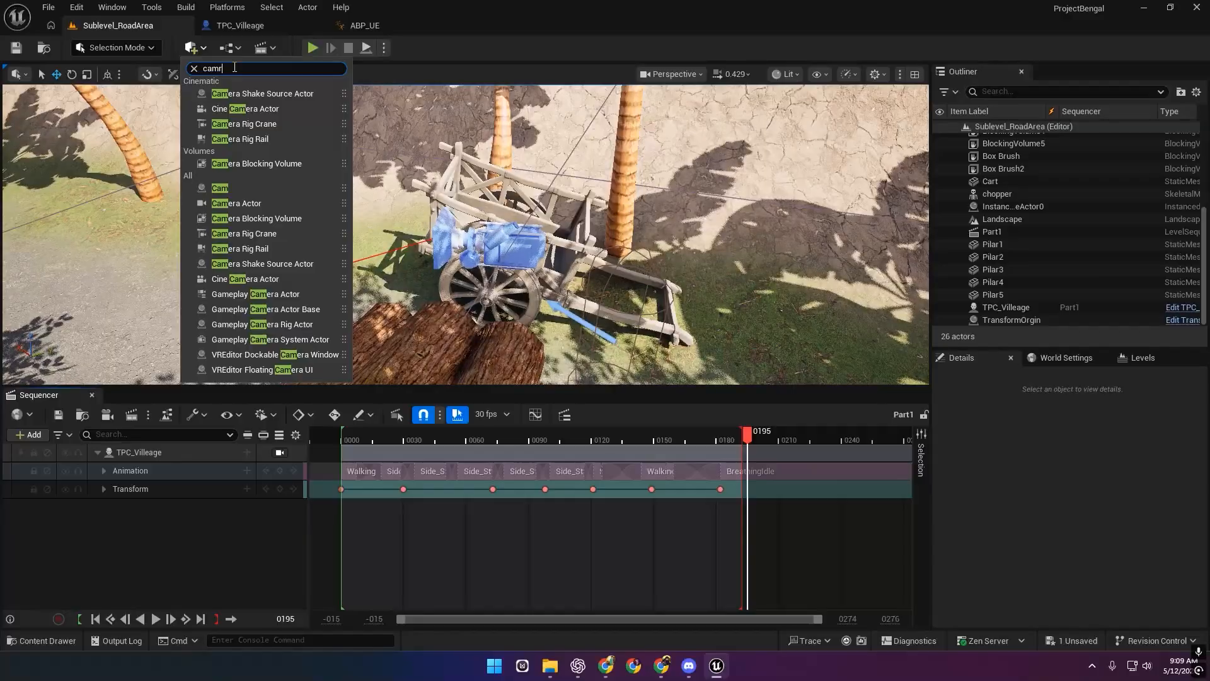
pyautogui.press('BackSpace')
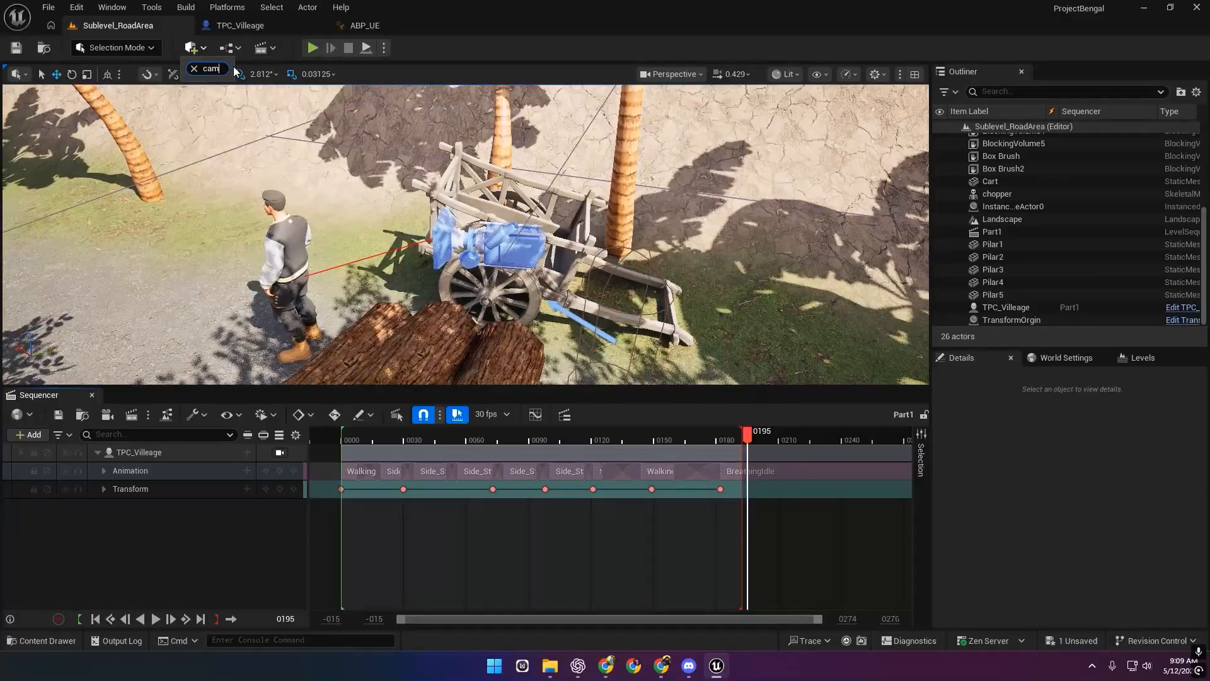
pyautogui.write('era')
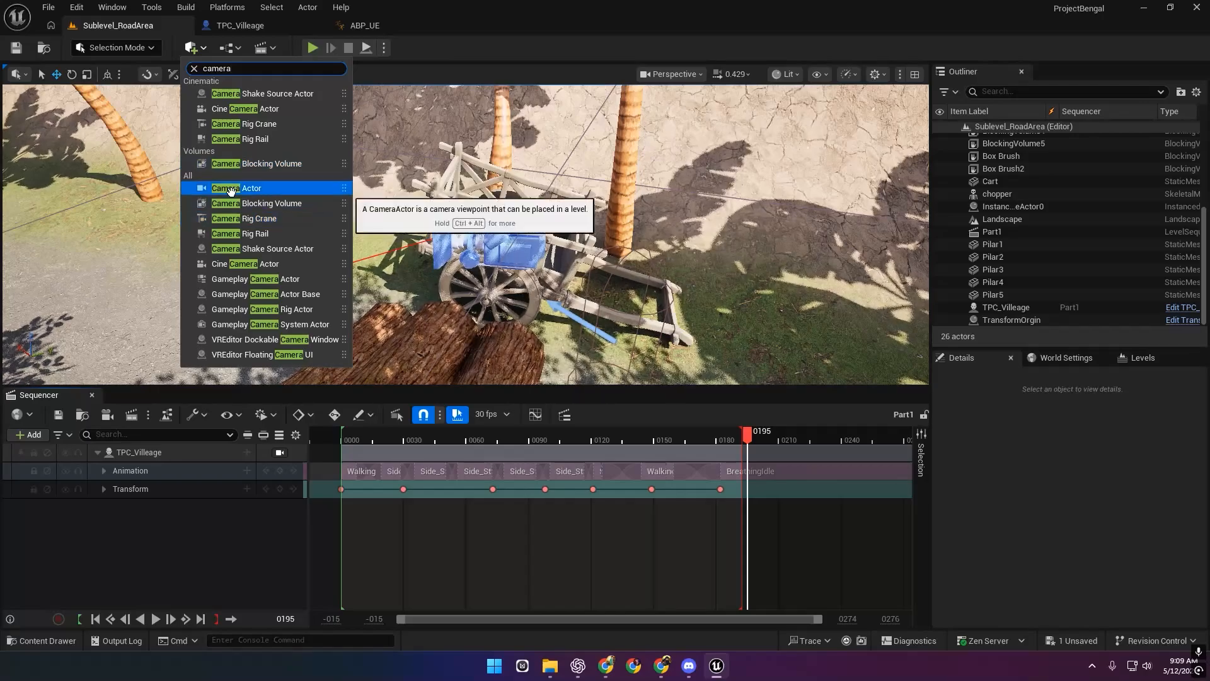
pyautogui.moveTo(281, 189); pyautogui.dragTo(153, 517)
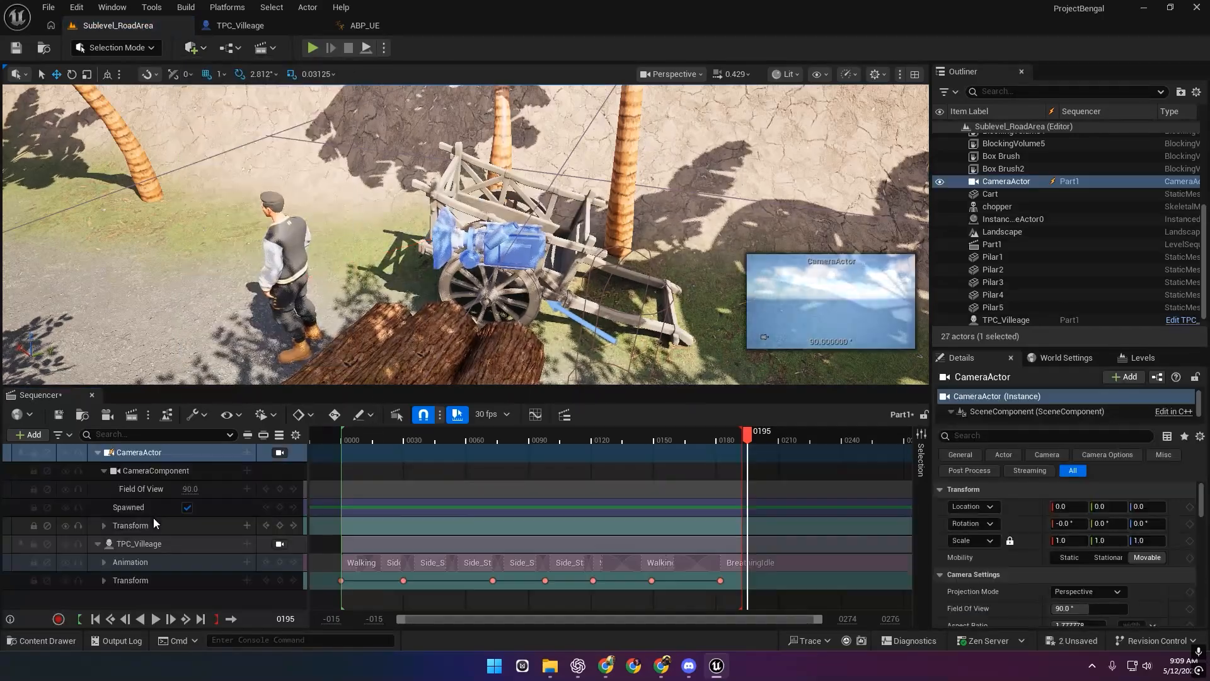
# Uncheck Constrain Aspect Ratio under the CameraActor's Camera Options and save with Ctrl+S.
pyautogui.click(98, 452)
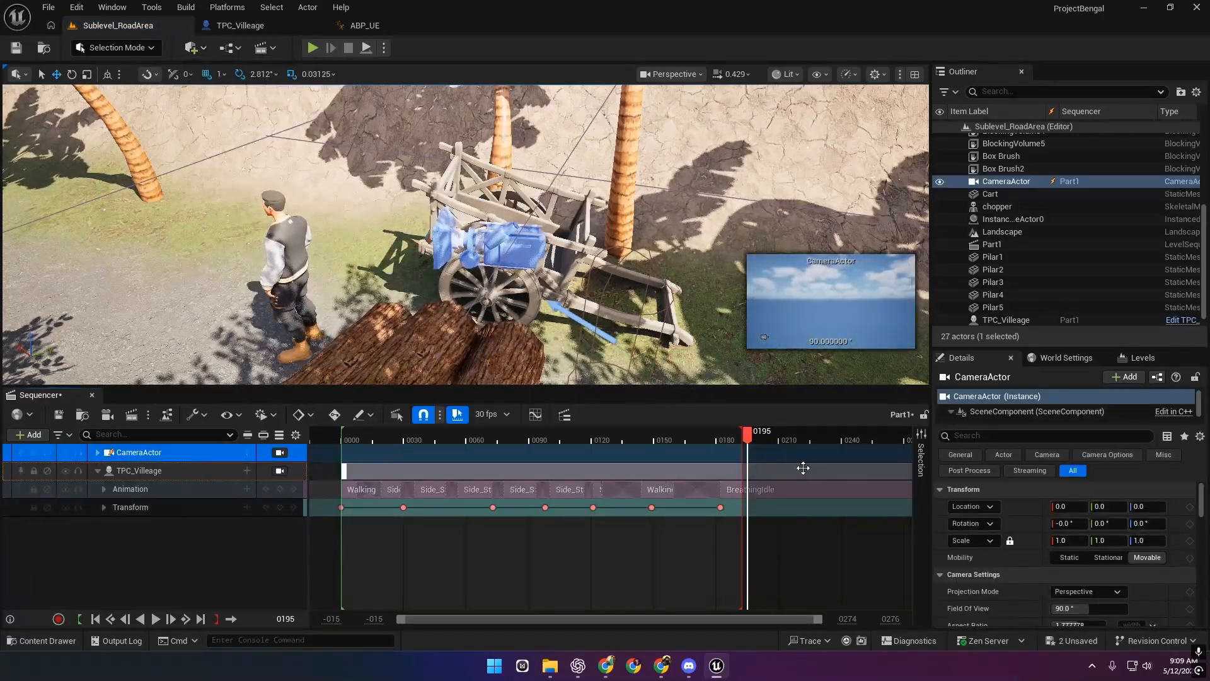
pyautogui.scroll(-3, 1036, 565)
pyautogui.scroll(-5, 1037, 564)
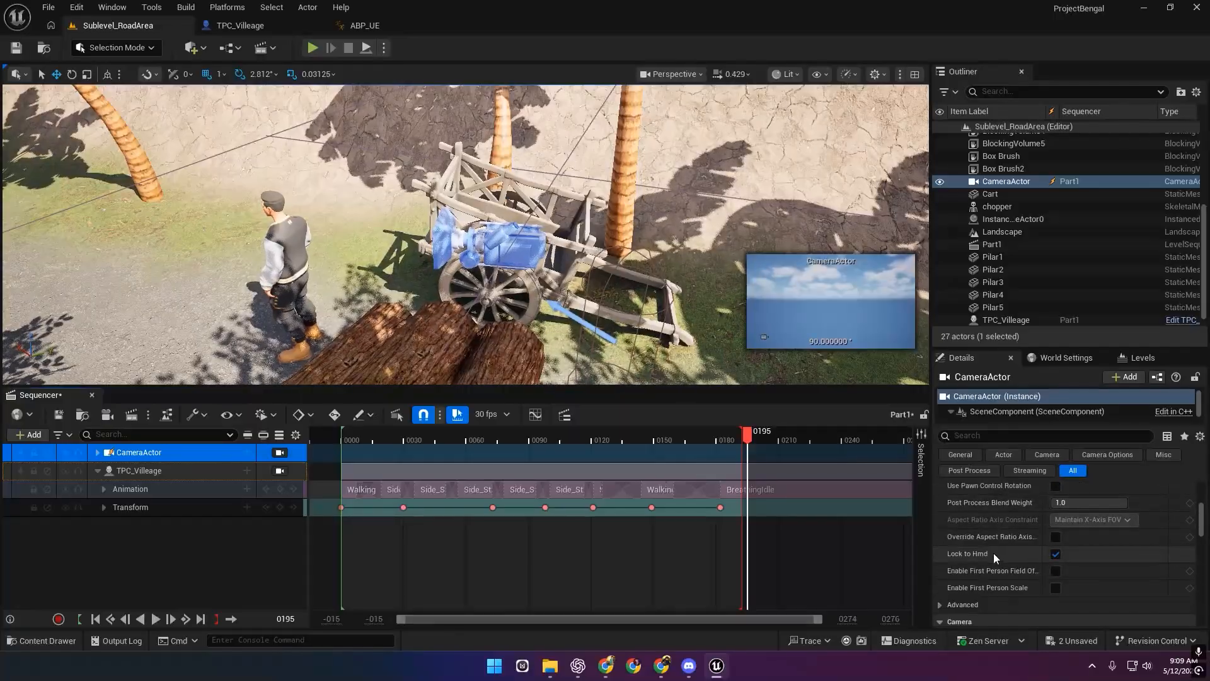
pyautogui.scroll(-8, 988, 569)
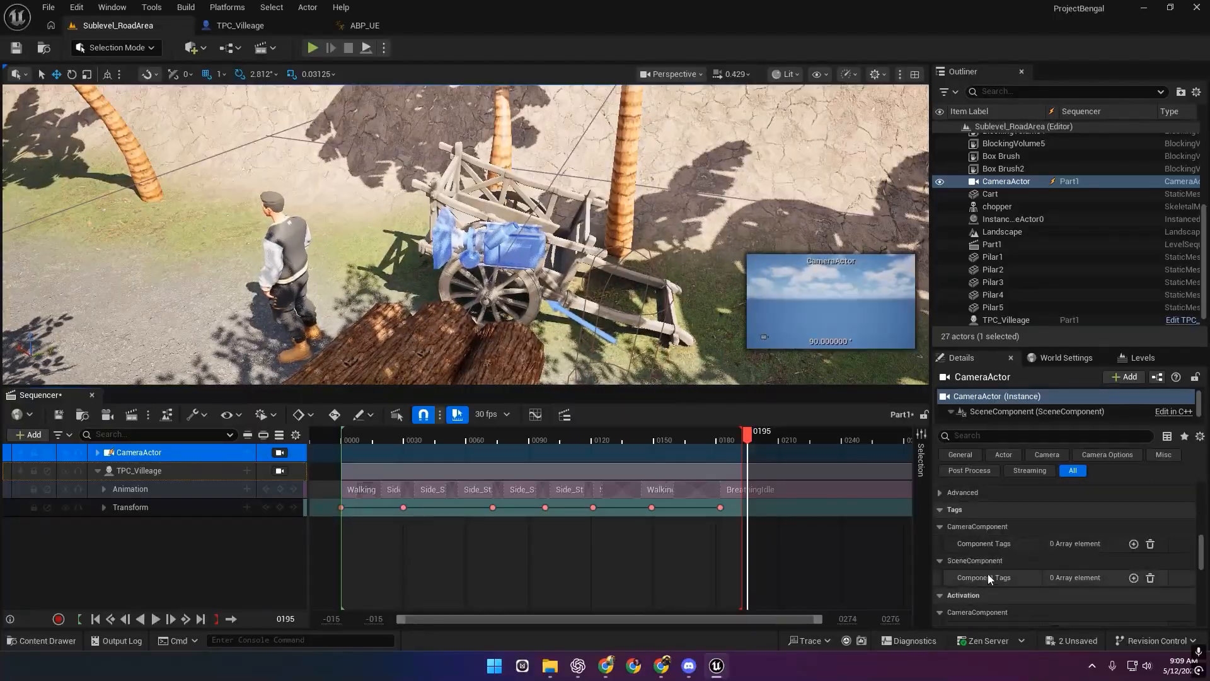
pyautogui.scroll(4, 988, 566)
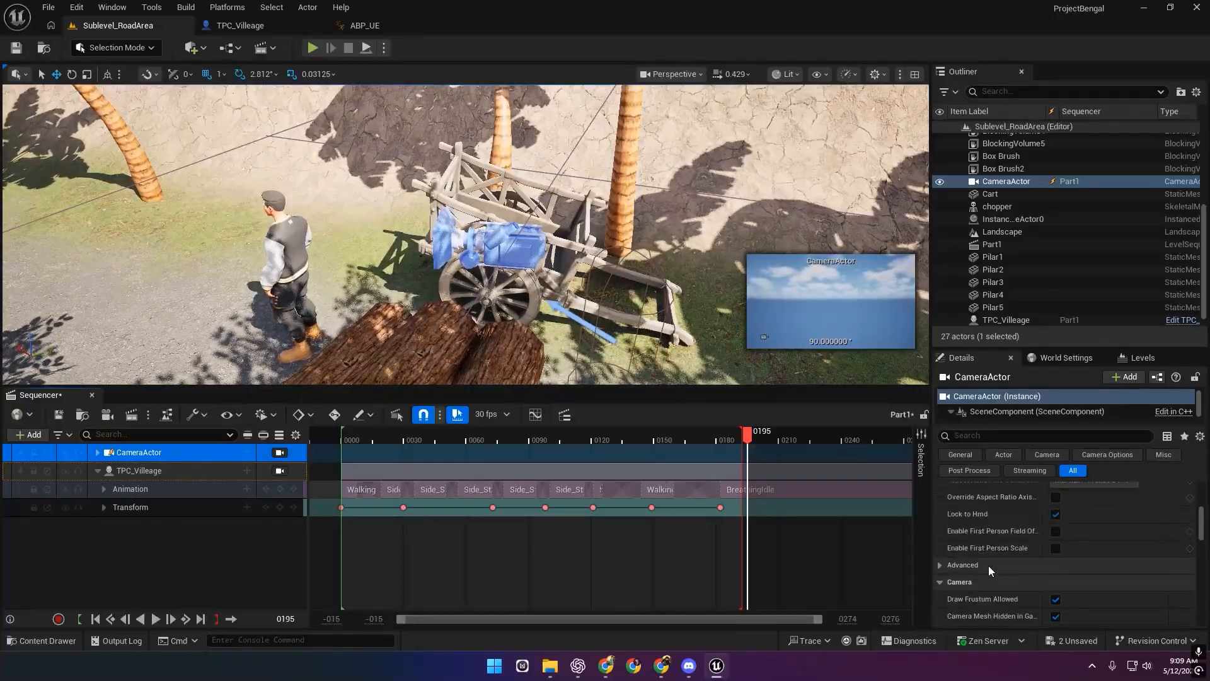
pyautogui.scroll(-6, 989, 568)
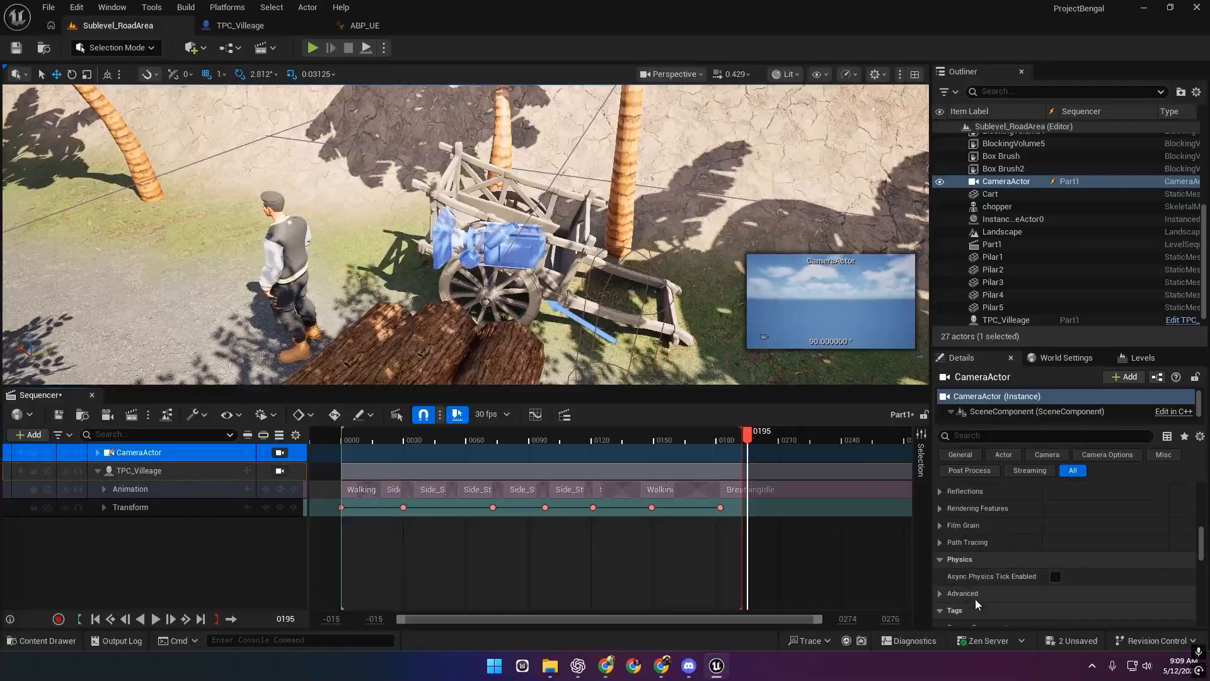
pyautogui.scroll(-8, 978, 594)
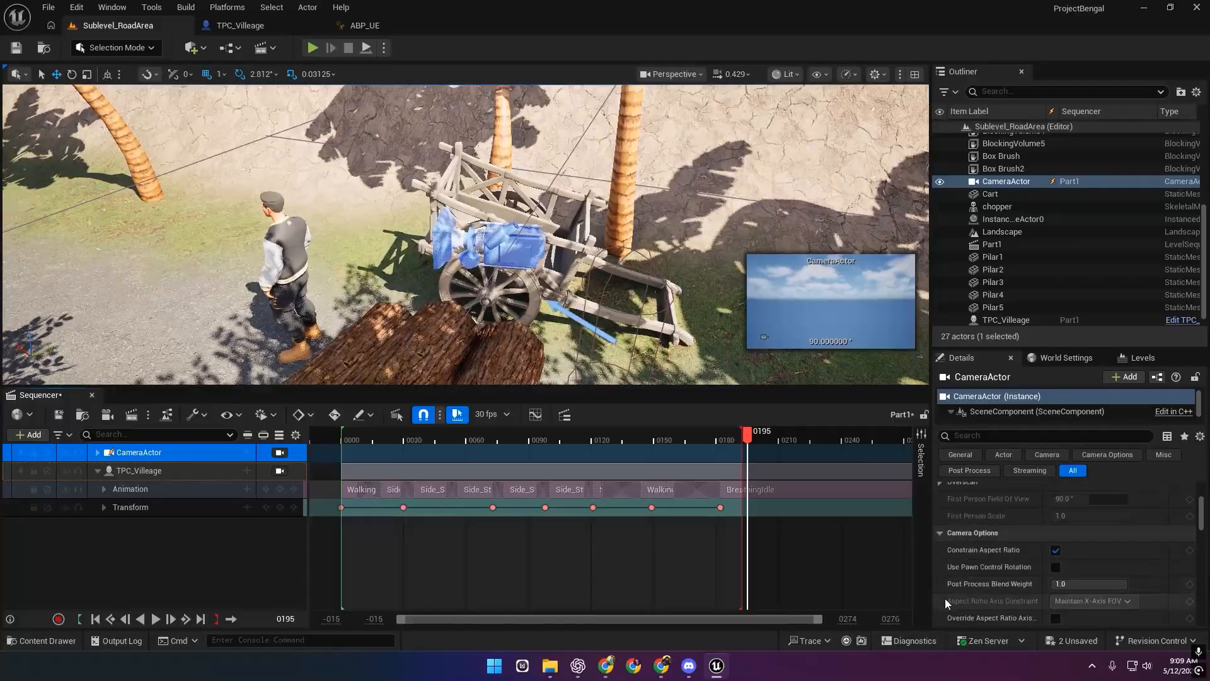
pyautogui.scroll(-2, 964, 571)
pyautogui.scroll(1, 1002, 564)
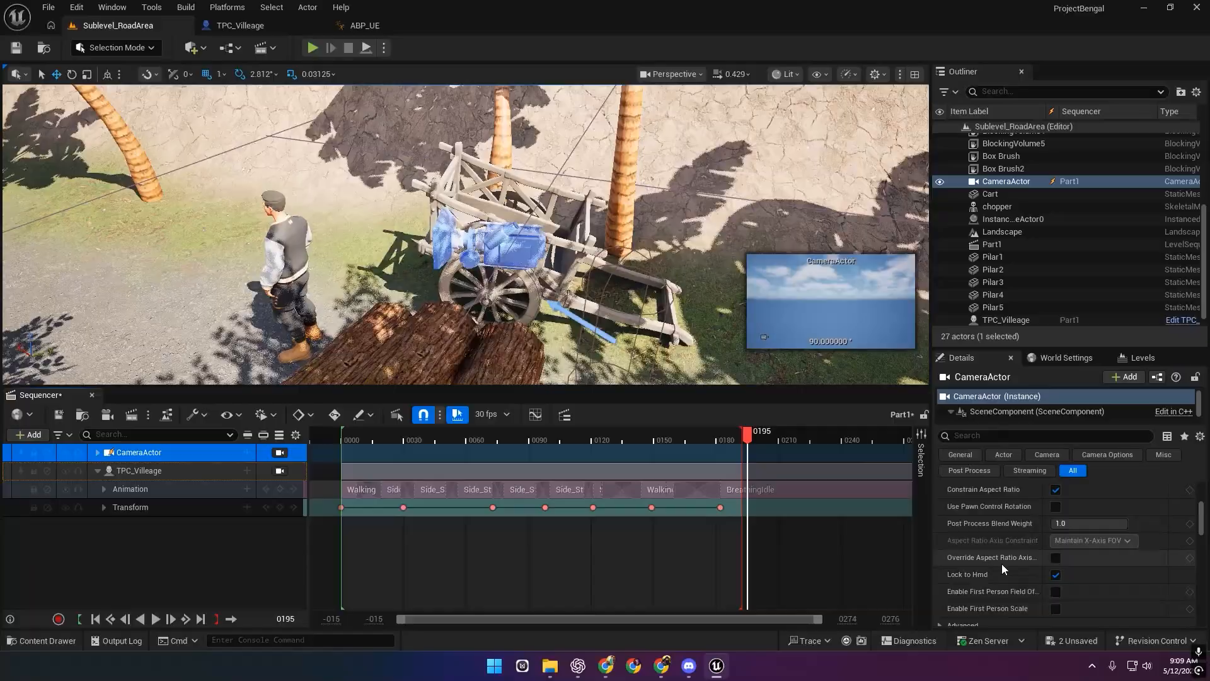
pyautogui.scroll(1, 1002, 564)
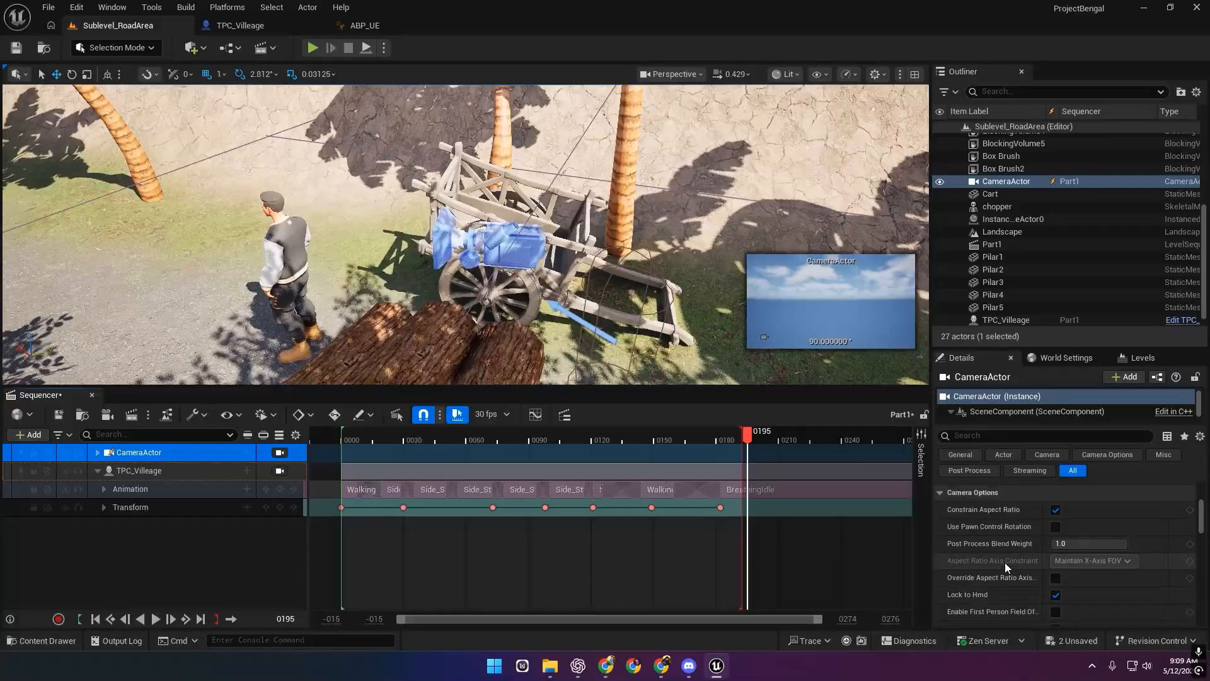
pyautogui.click(1056, 509)
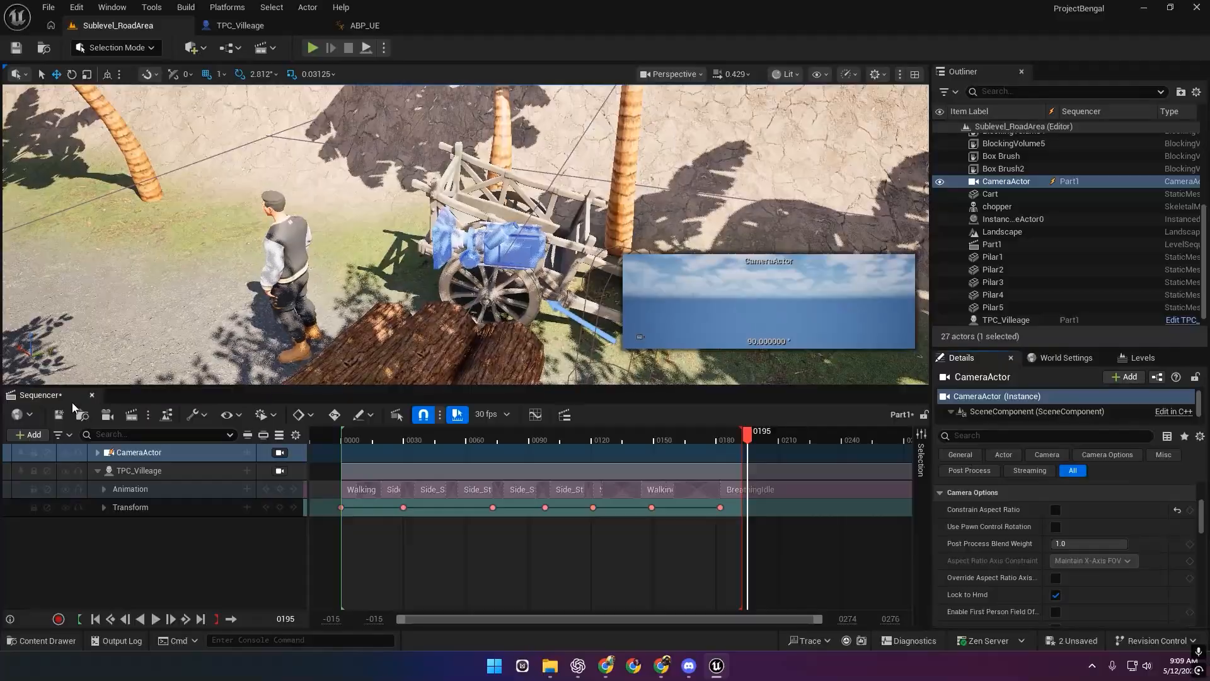
pyautogui.hotkey('ctrl', 's')
# Lock the viewport to the CameraActor, fly it to frame the character by the cart, return to frame 0000.
pyautogui.click(260, 451)
pyautogui.click(279, 452)
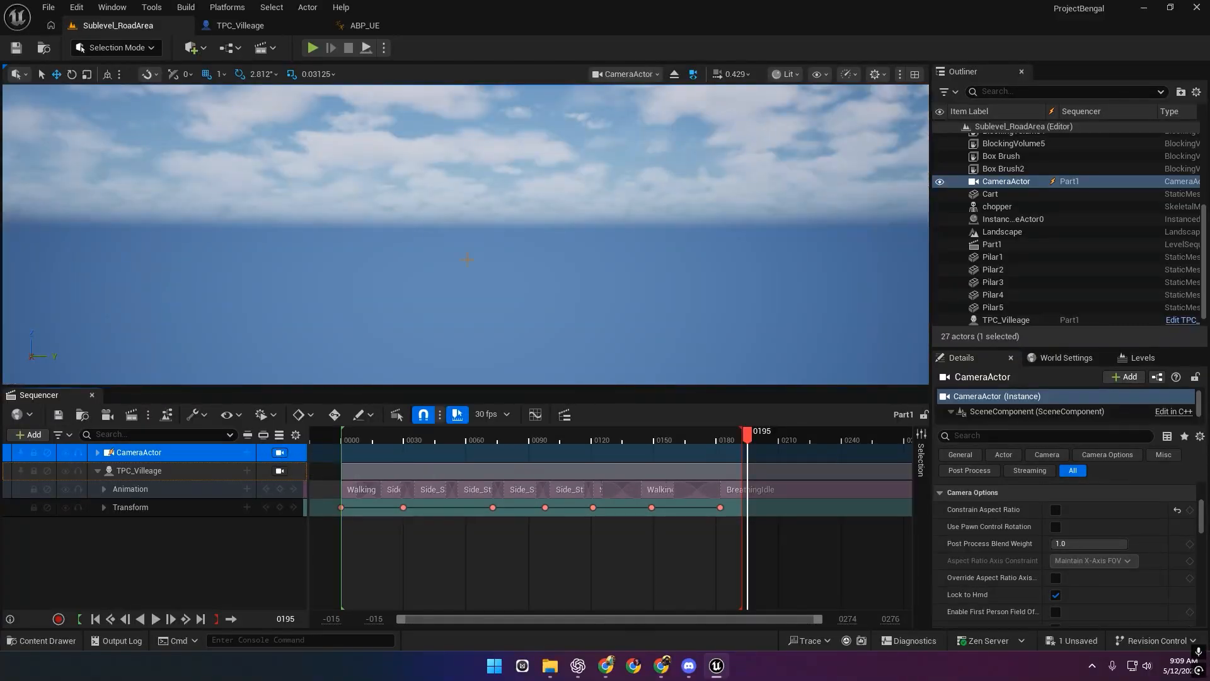
pyautogui.scroll(5, 467, 235)
pyautogui.moveTo(466, 234); pyautogui.dragTo(397, 296, button='right')
pyautogui.scroll(5, 466, 234)
pyautogui.scroll(3, 467, 234)
pyautogui.scroll(-5, 466, 235)
pyautogui.moveTo(405, 435); pyautogui.dragTo(342, 433)
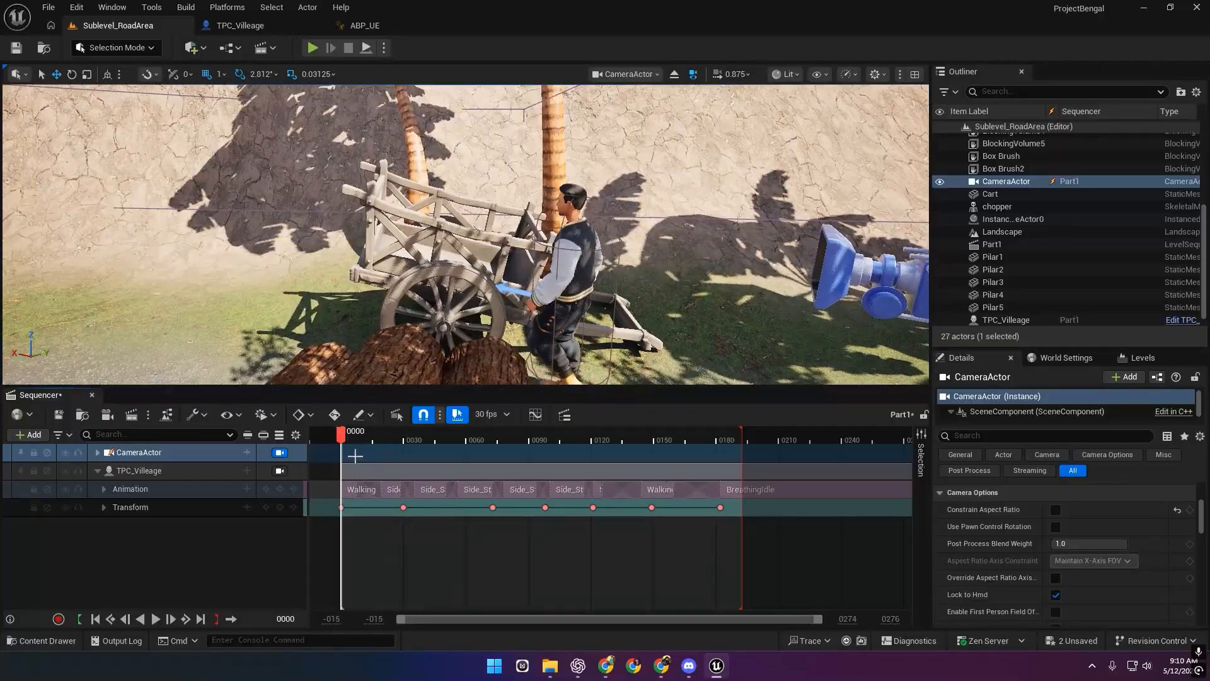
# Expand the CameraActor track and key its Transform at frame 0000.
pyautogui.click(97, 452)
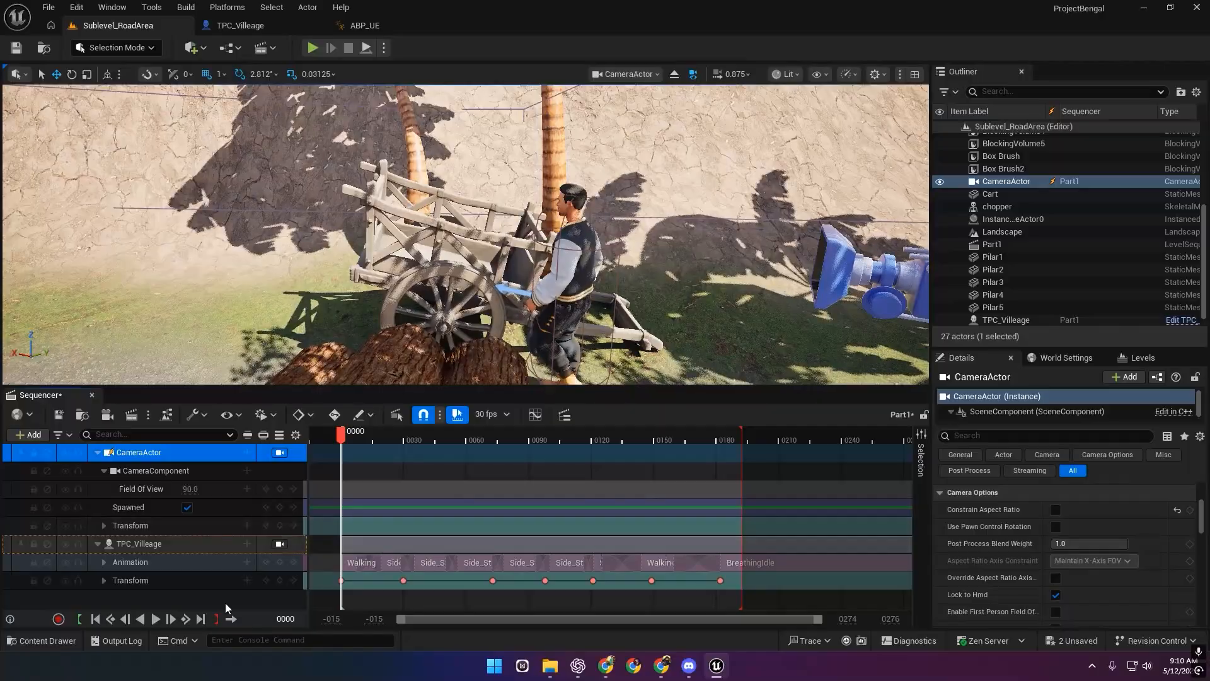
pyautogui.click(279, 525)
pyautogui.click(341, 526)
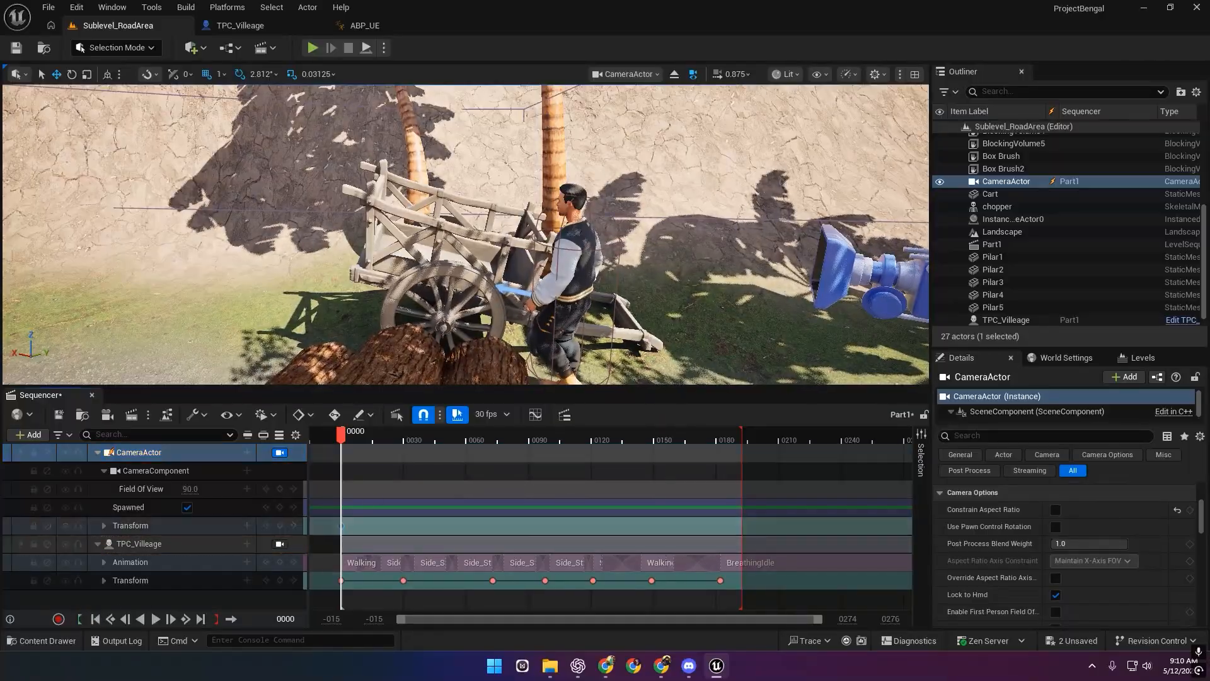
pyautogui.moveTo(466, 235); pyautogui.dragTo(512, 242, button='right')
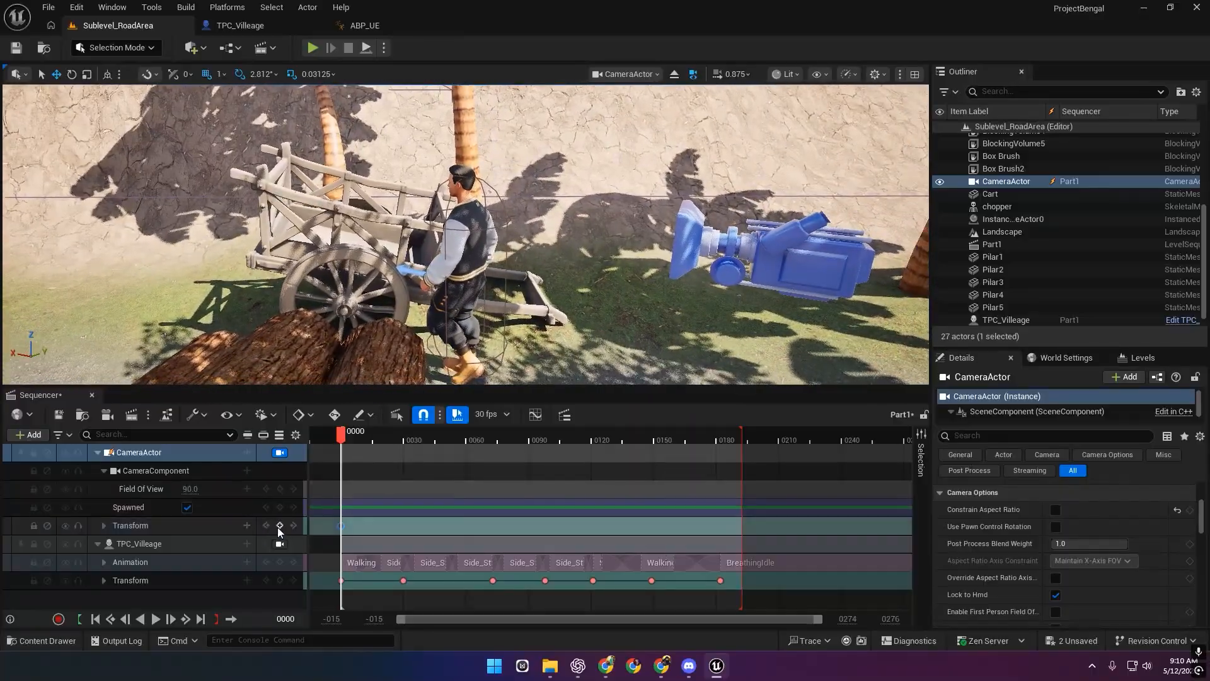
# At the sequence end, reposition the camera to reveal the character, key it at frame 0192, and play.
pyautogui.click(279, 543)
pyautogui.click(217, 619)
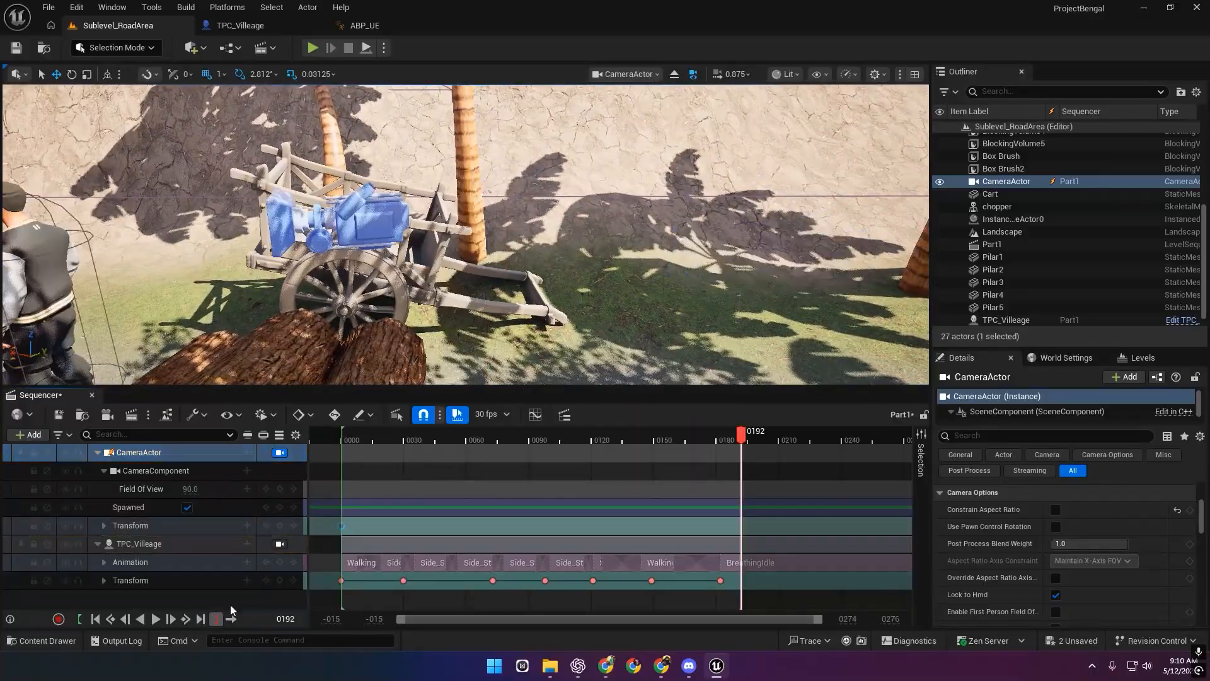
pyautogui.moveTo(502, 344); pyautogui.dragTo(462, 335, button='right')
pyautogui.press('a')
pyautogui.scroll(-1, 502, 344)
pyautogui.press('w')
pyautogui.press('s')
pyautogui.press('s')
pyautogui.scroll(-2, 464, 335)
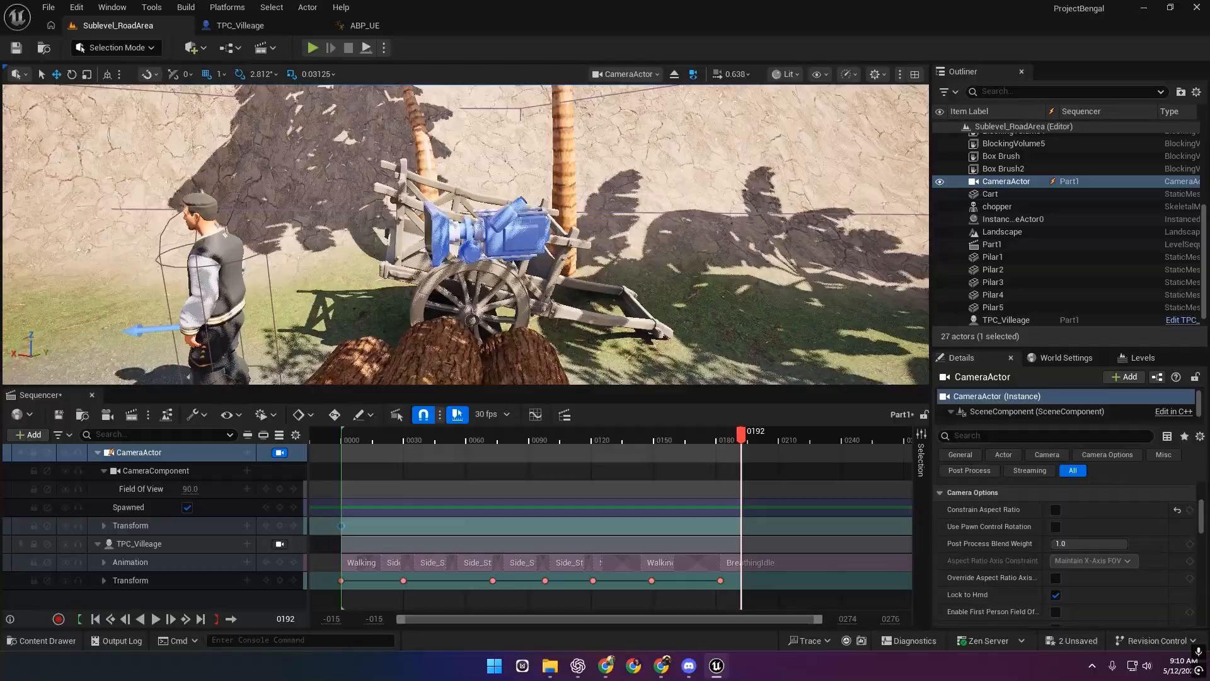
pyautogui.click(280, 525)
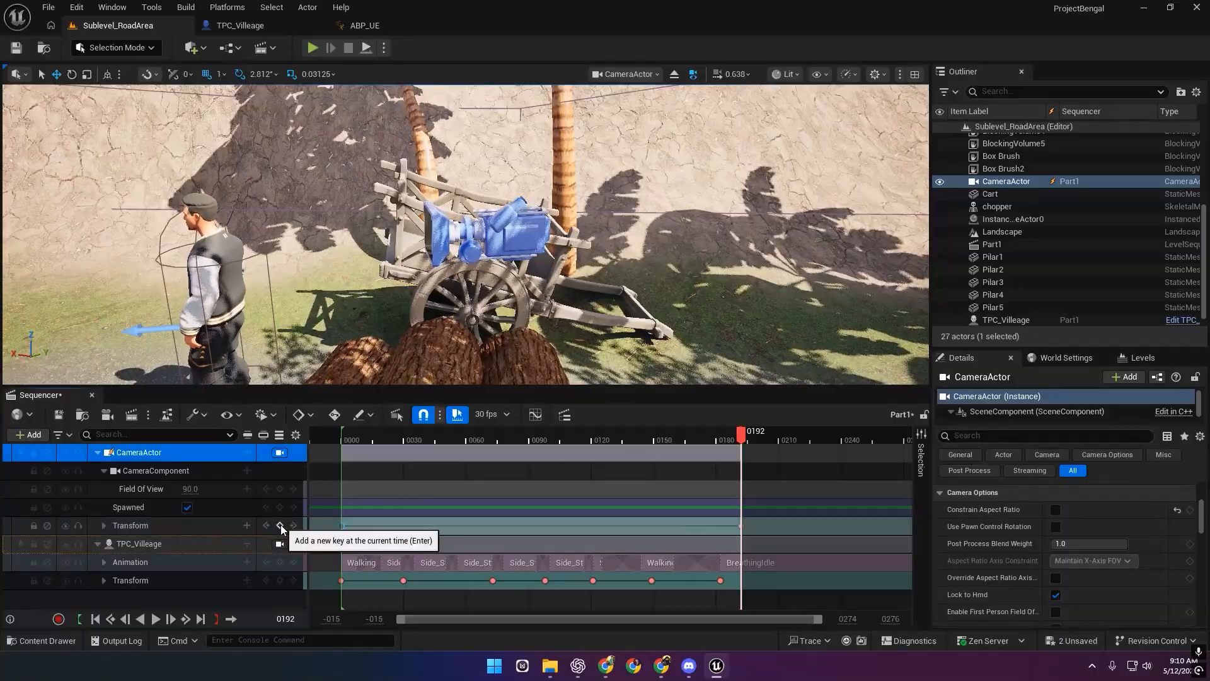
pyautogui.click(342, 437)
pyautogui.press('space')
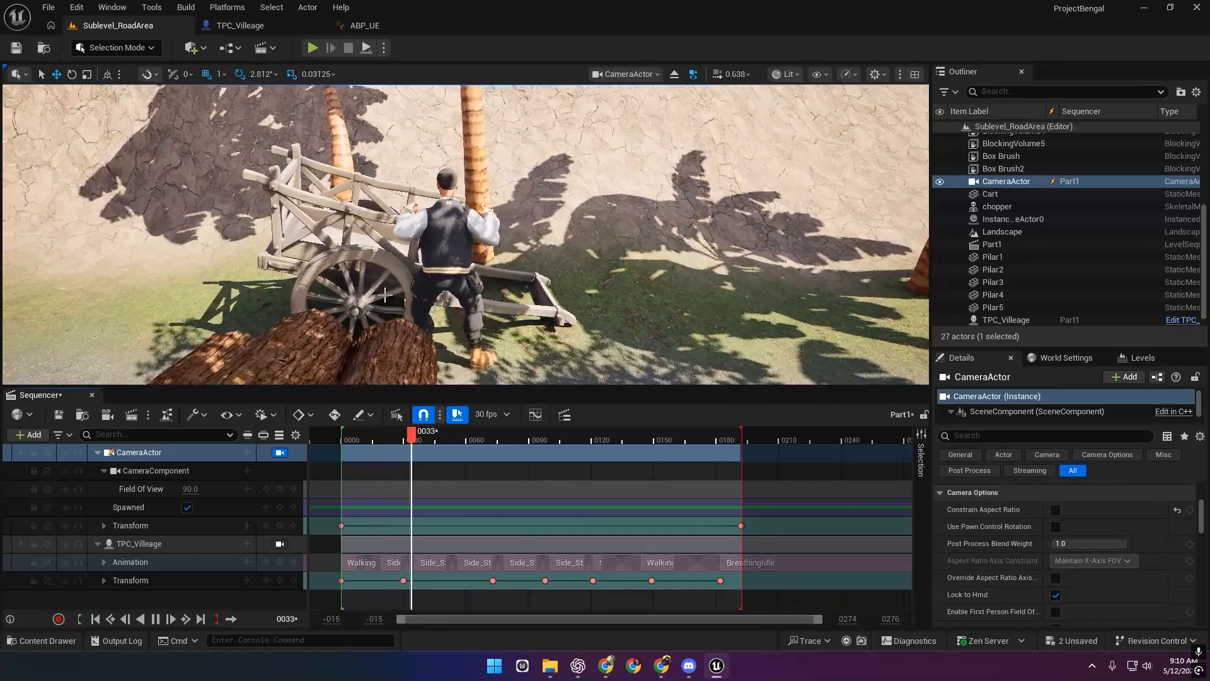
# Stop playback and add a Camera Cuts track to the Part1 sequence.
pyautogui.click(99, 453)
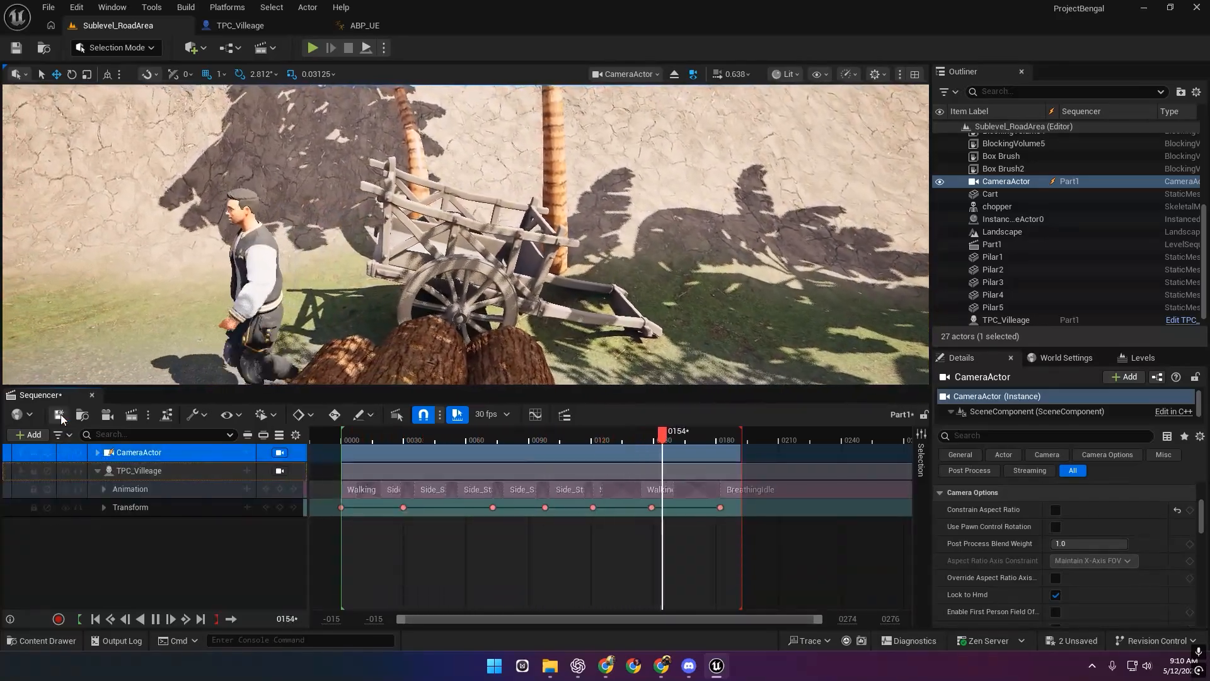
pyautogui.press('space')
pyautogui.click(30, 435)
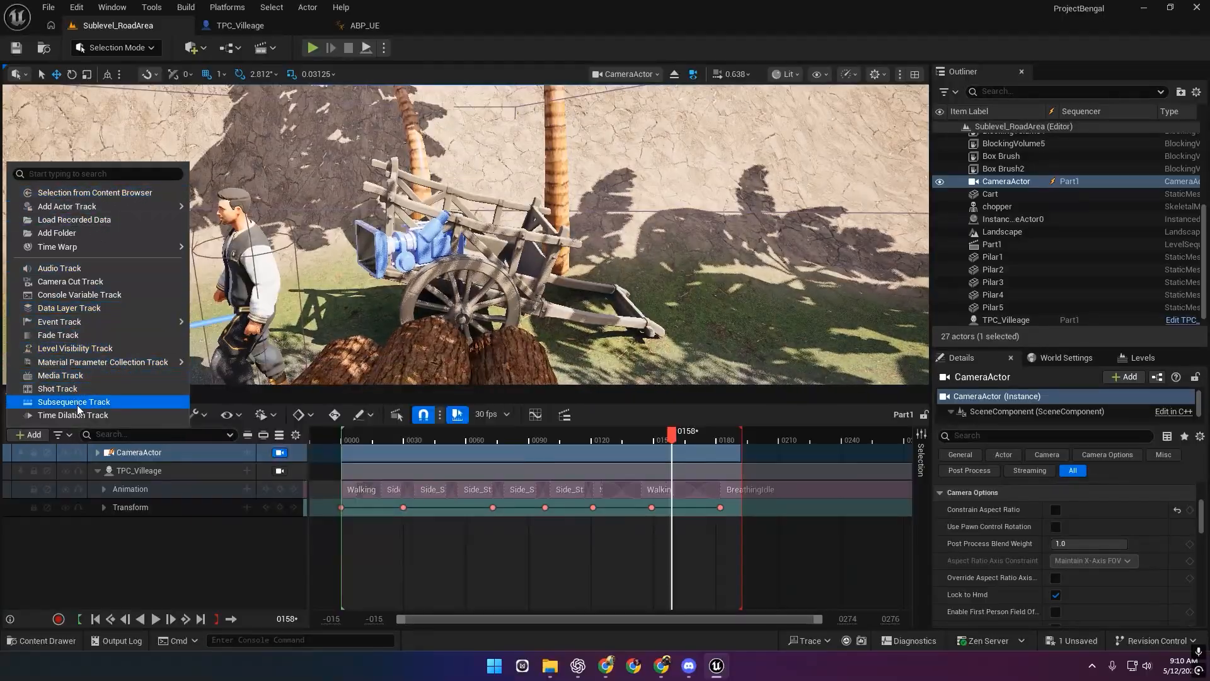
pyautogui.click(86, 281)
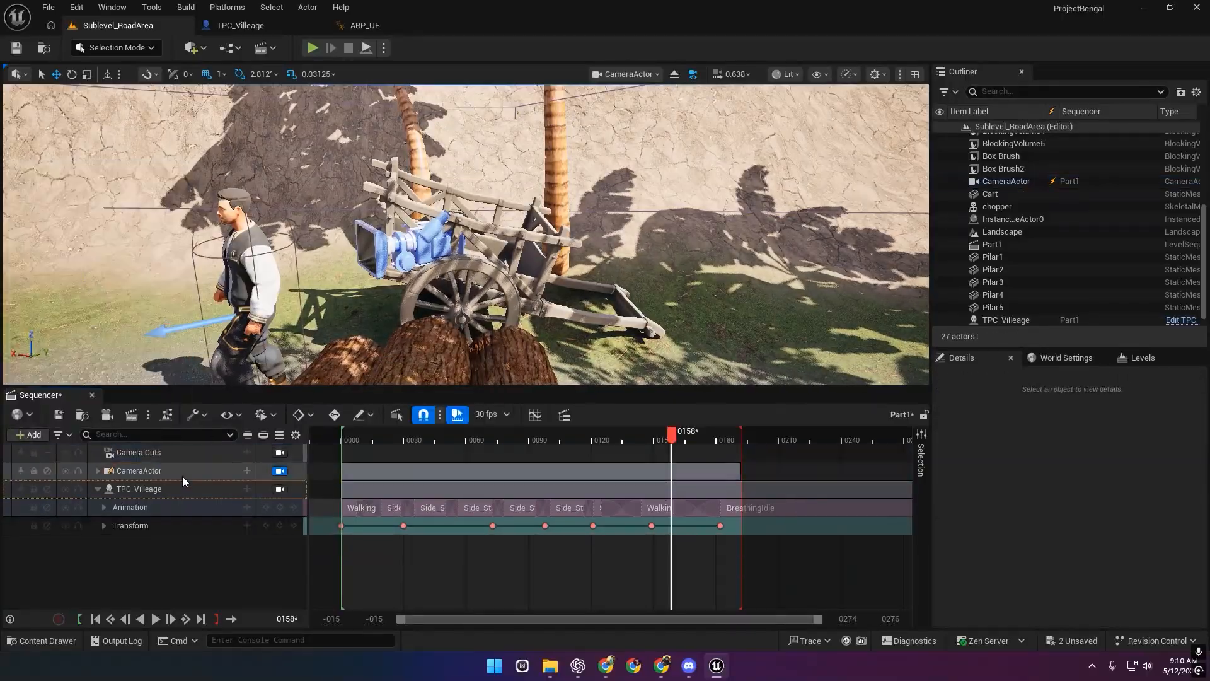
# Add a CameraActor shot to Camera Cuts and stretch it to start at frame 0000.
pyautogui.click(147, 452)
pyautogui.click(247, 452)
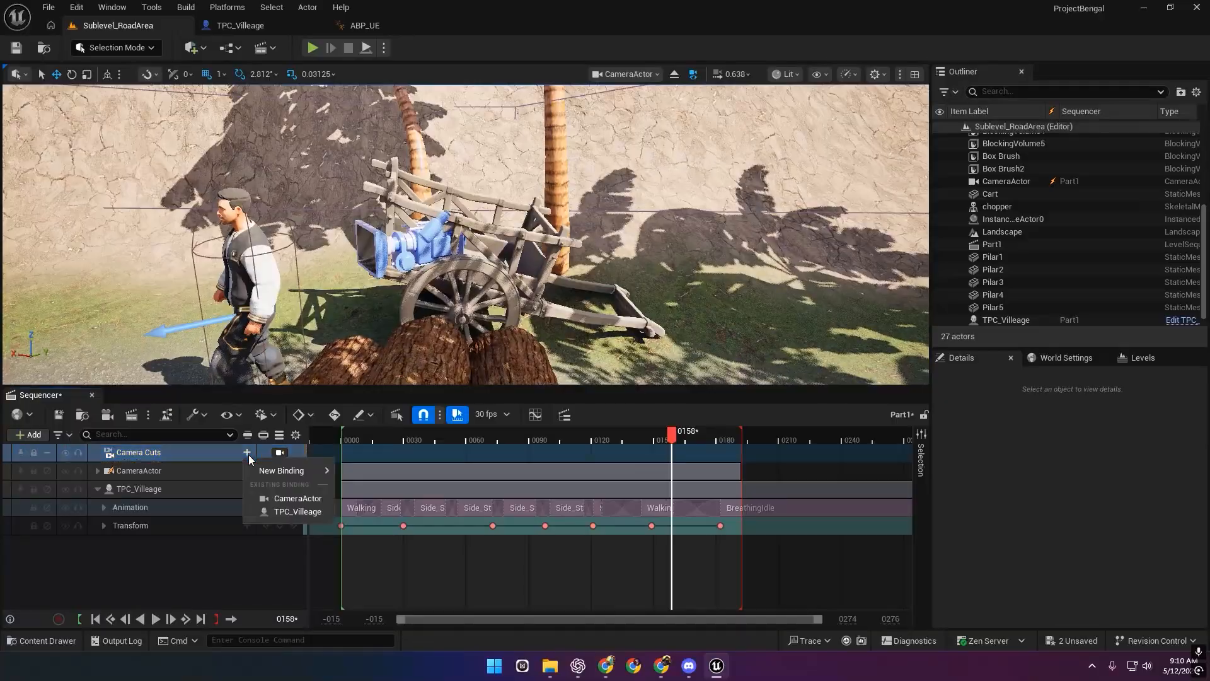
pyautogui.click(283, 498)
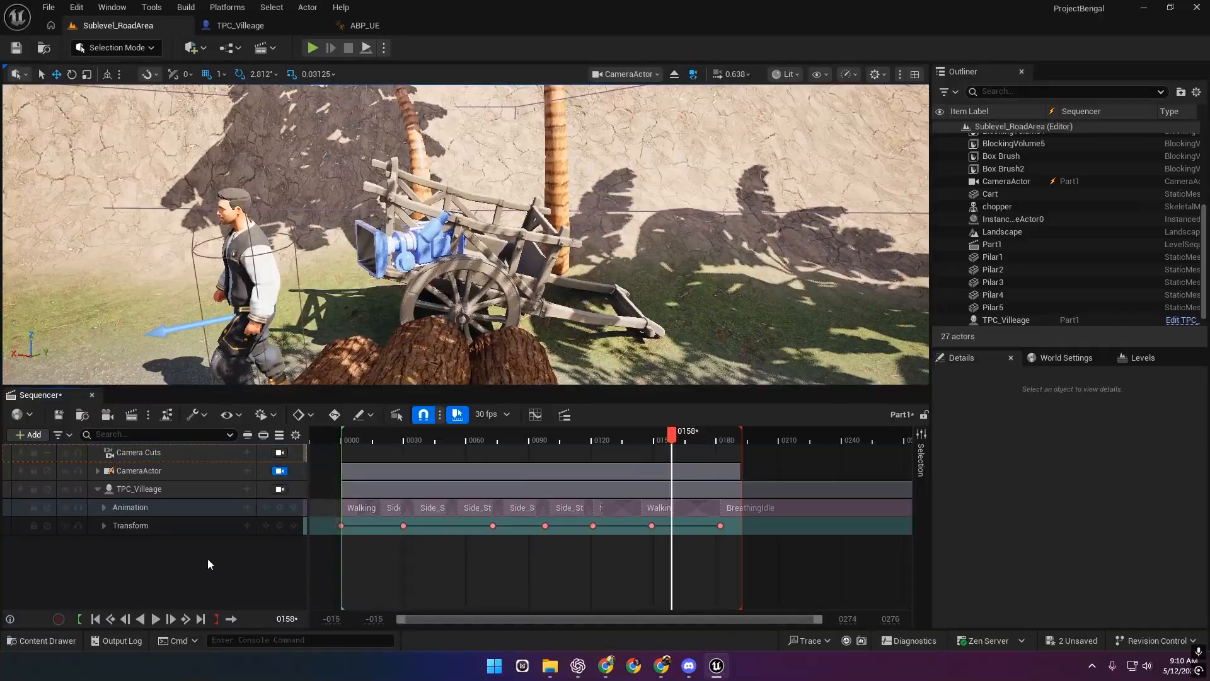
pyautogui.click(247, 453)
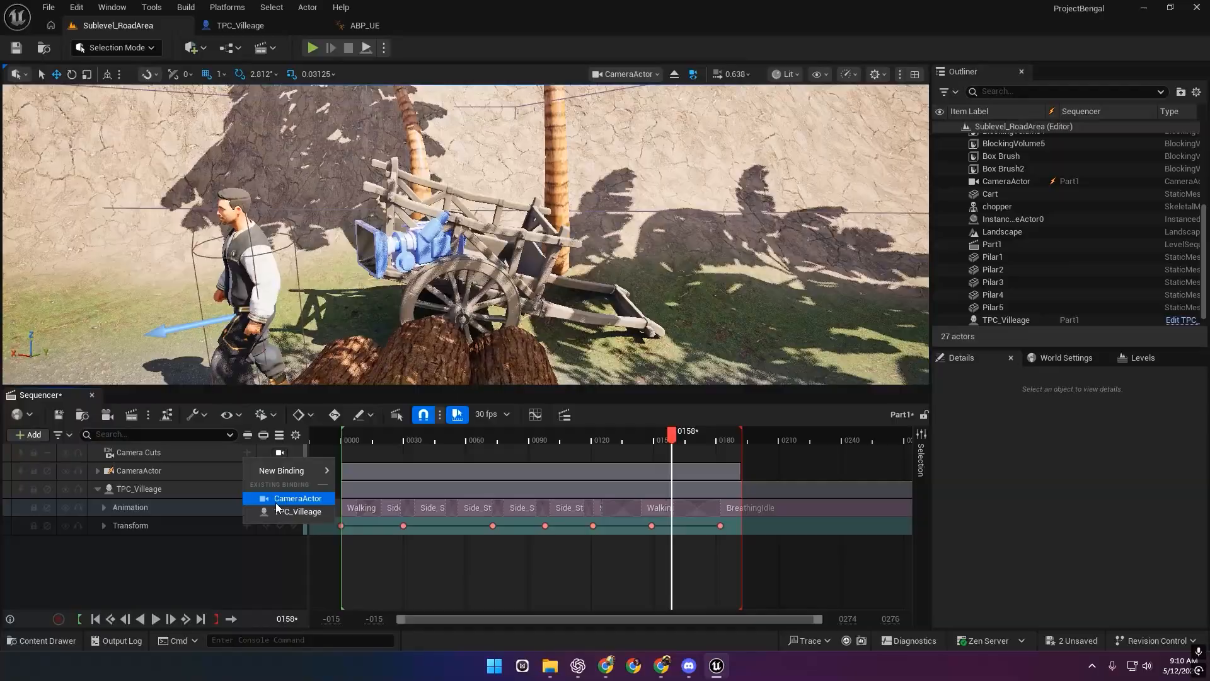
pyautogui.click(285, 498)
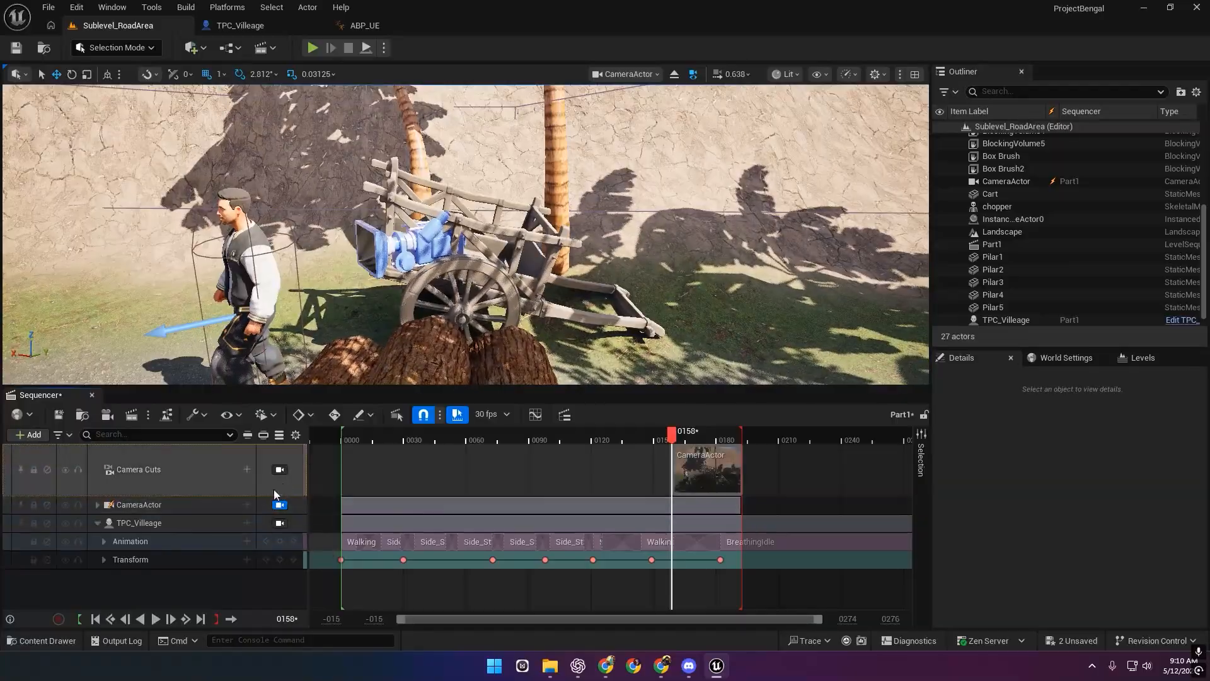
pyautogui.moveTo(673, 468); pyautogui.dragTo(335, 465)
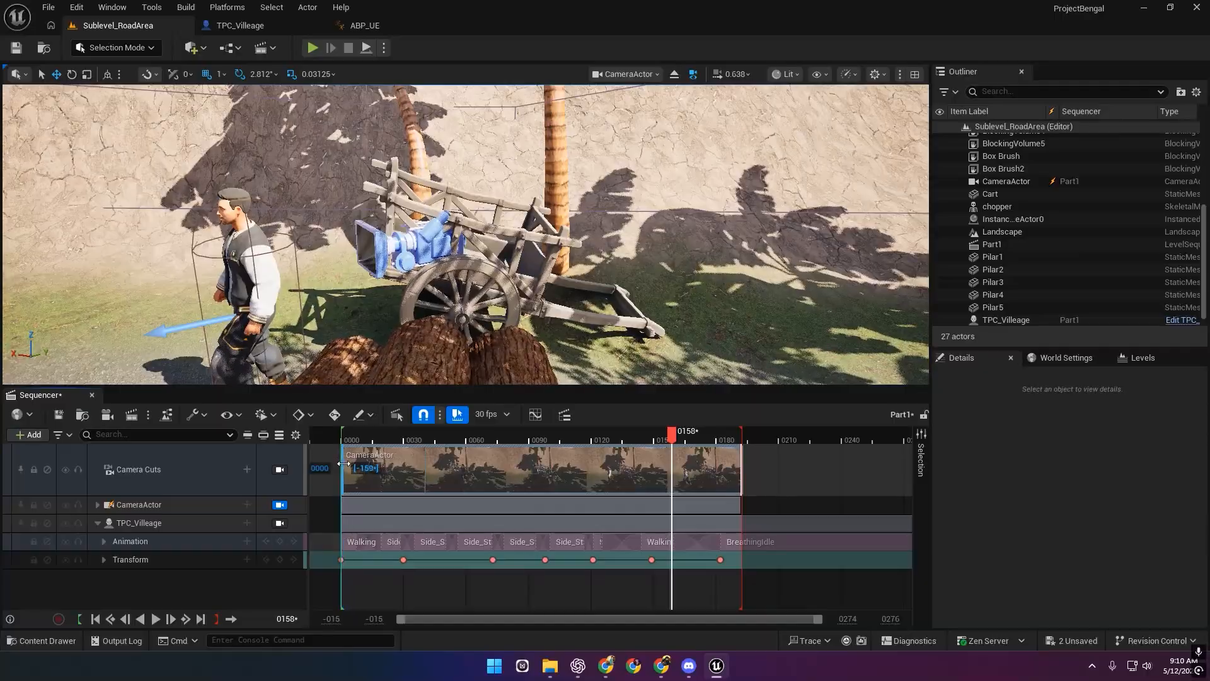
# Play Part1 from the first frame, save it, and enlarge the Sequencer timeline.
pyautogui.click(344, 438)
pyautogui.press('space')
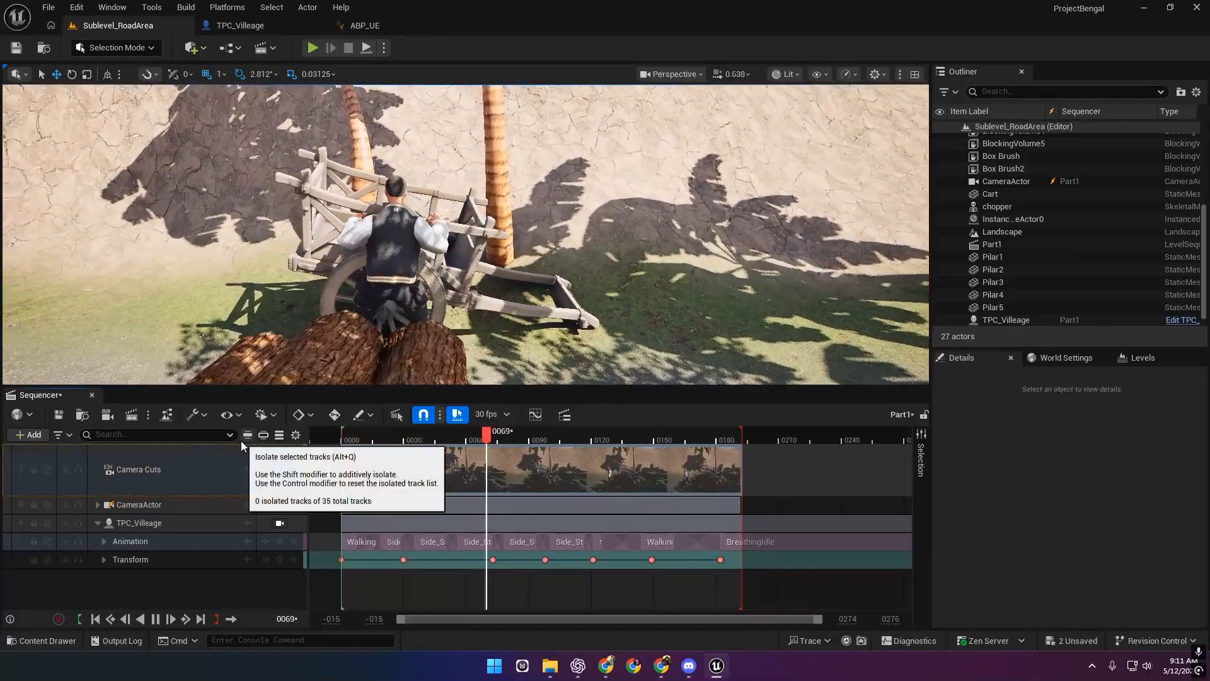
pyautogui.click(58, 415)
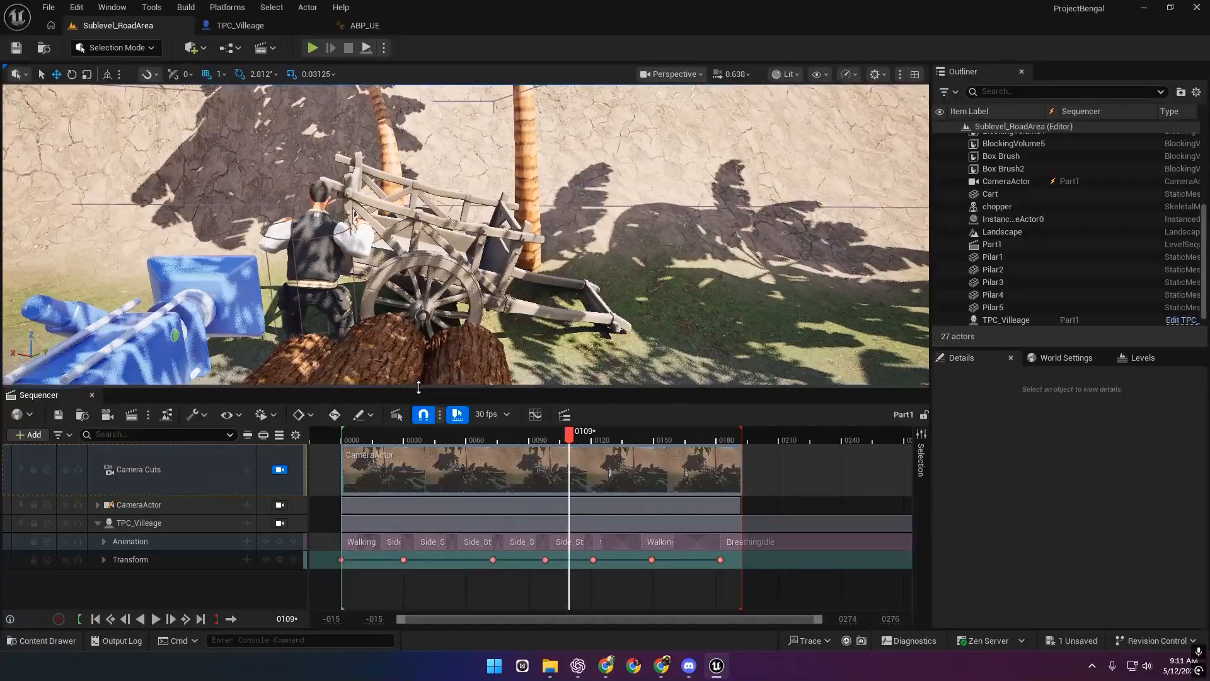
pyautogui.moveTo(418, 387); pyautogui.dragTo(418, 300)
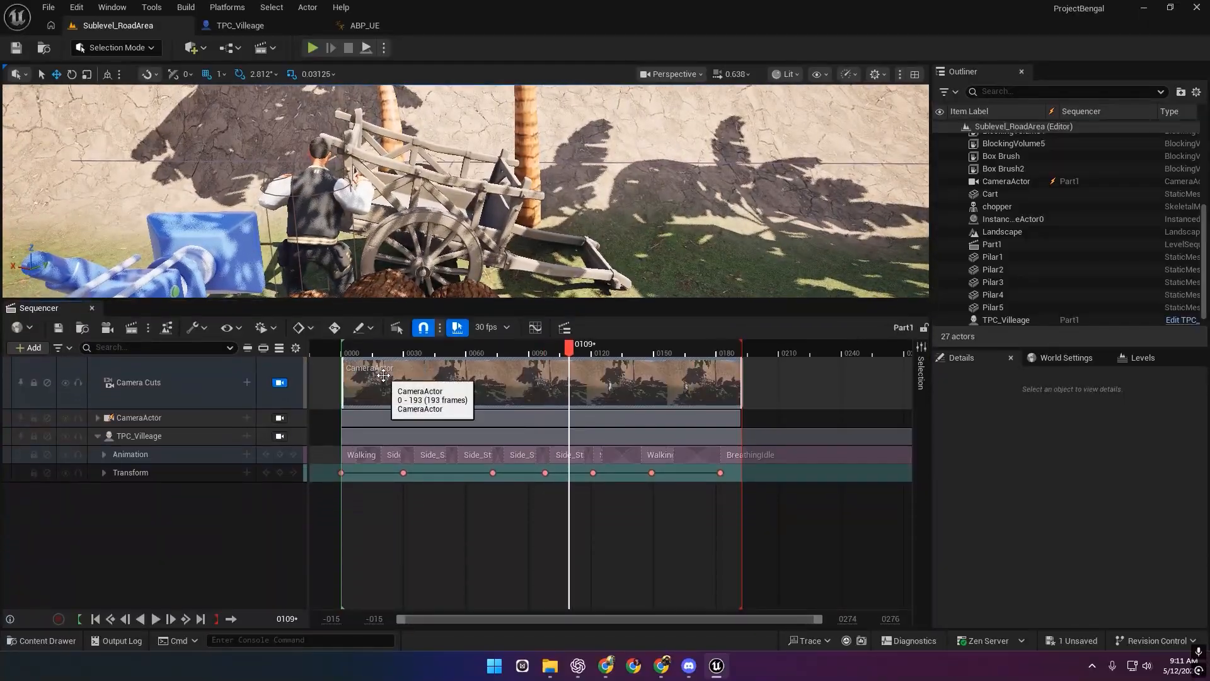
# Turn on Can Blend in the Camera Cuts track's options.
pyautogui.rightClick(383, 376)
pyautogui.click(385, 389)
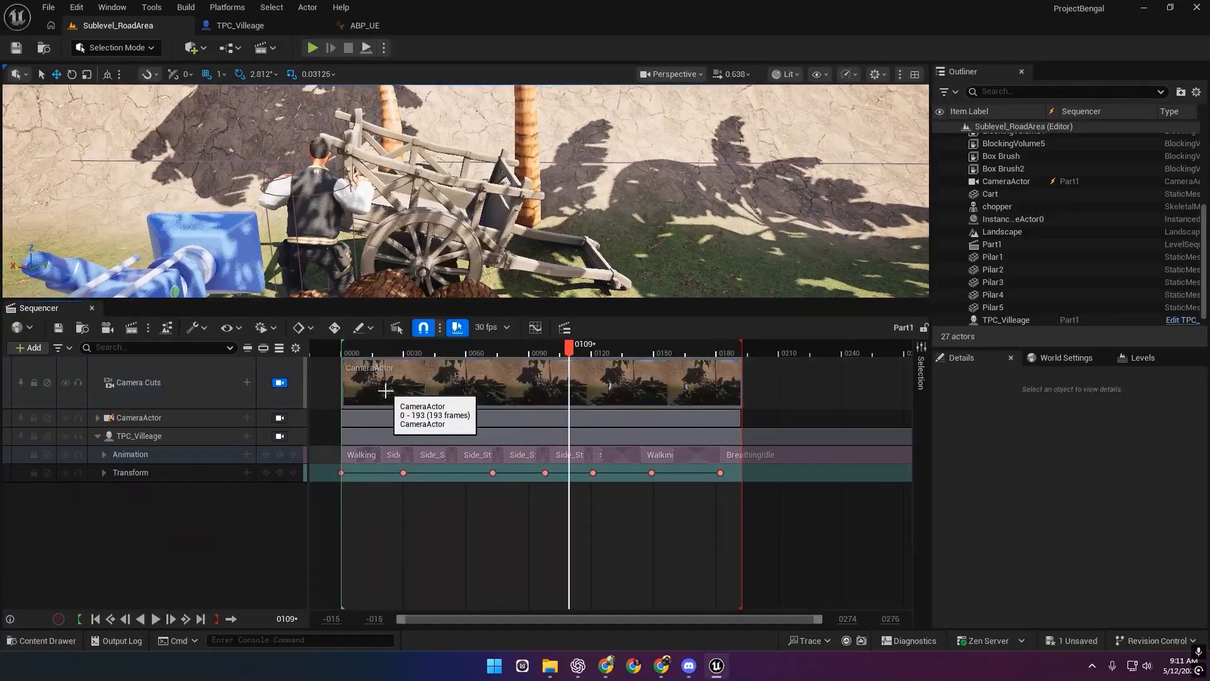
pyautogui.rightClick(480, 381)
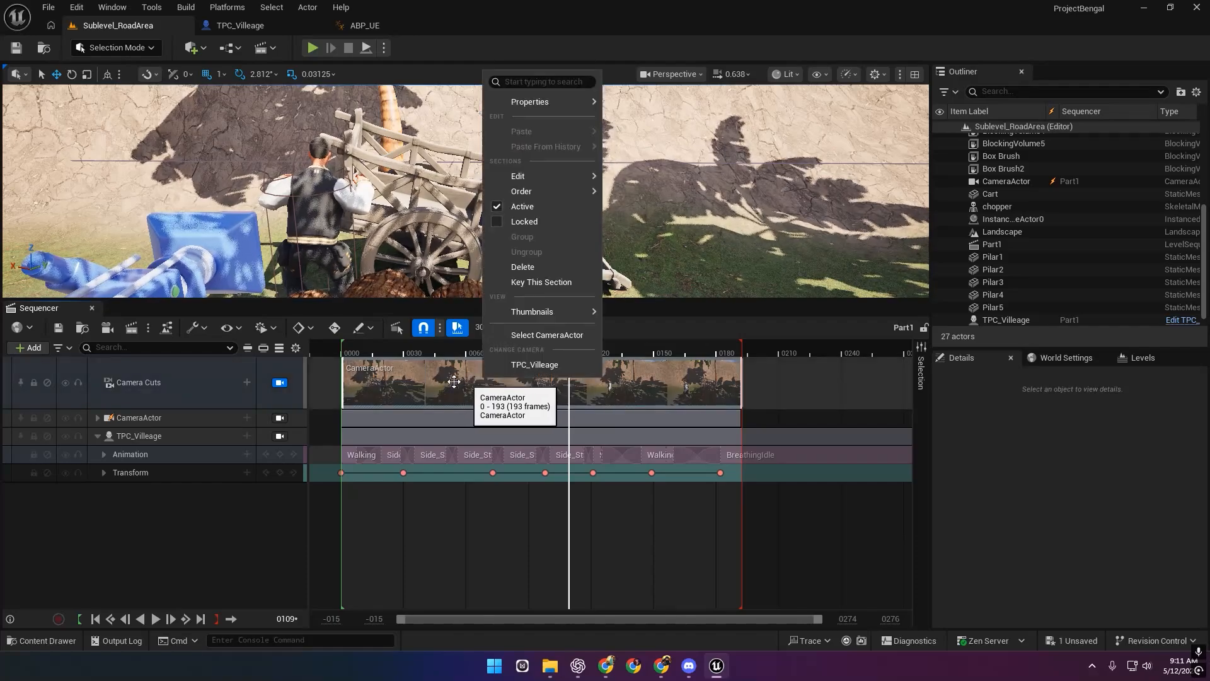
pyautogui.moveTo(537, 107)
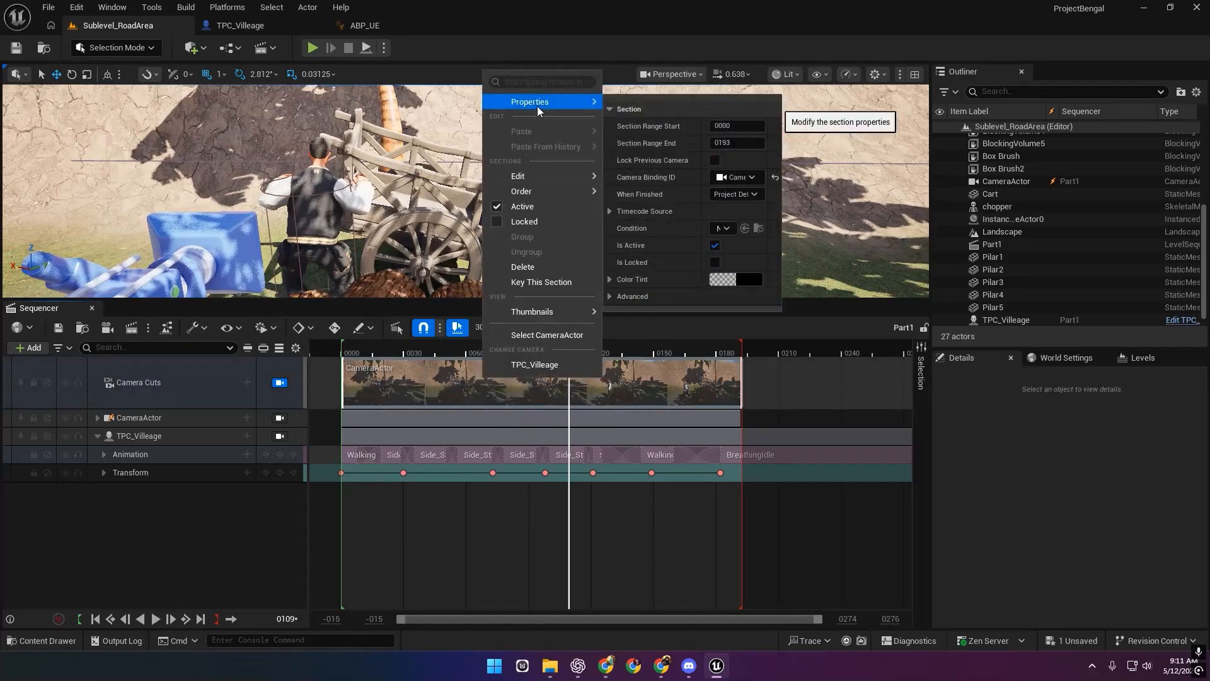
pyautogui.click(183, 389)
pyautogui.rightClick(183, 390)
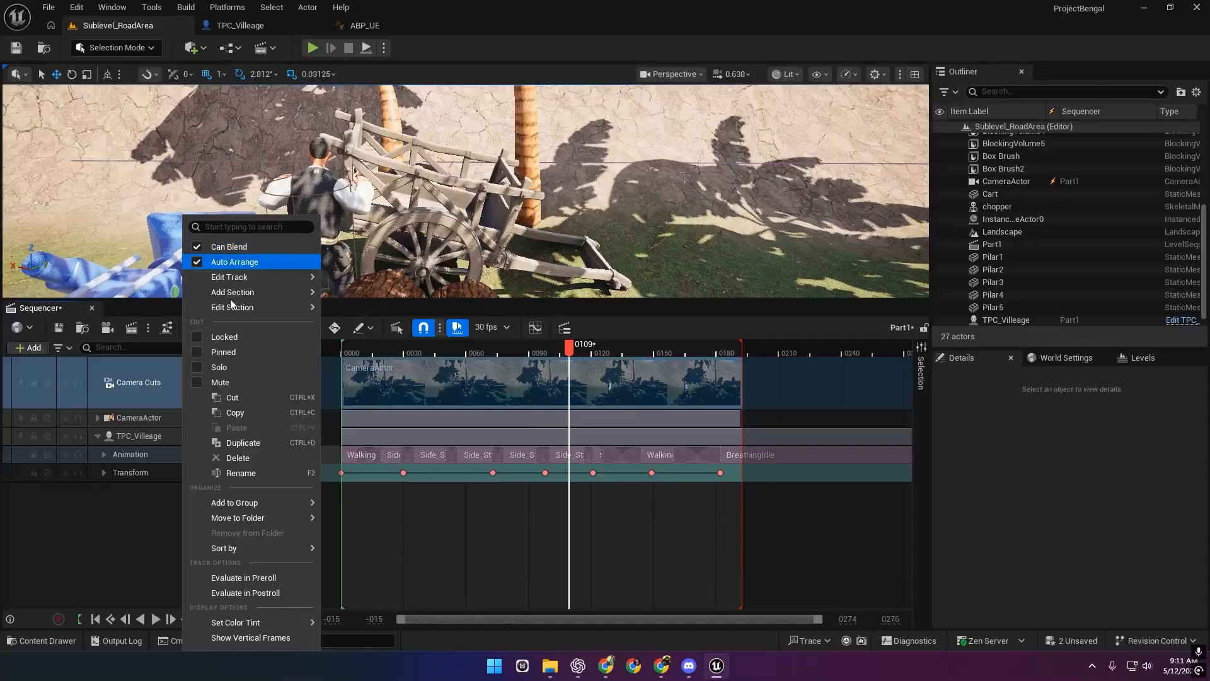
pyautogui.click(208, 262)
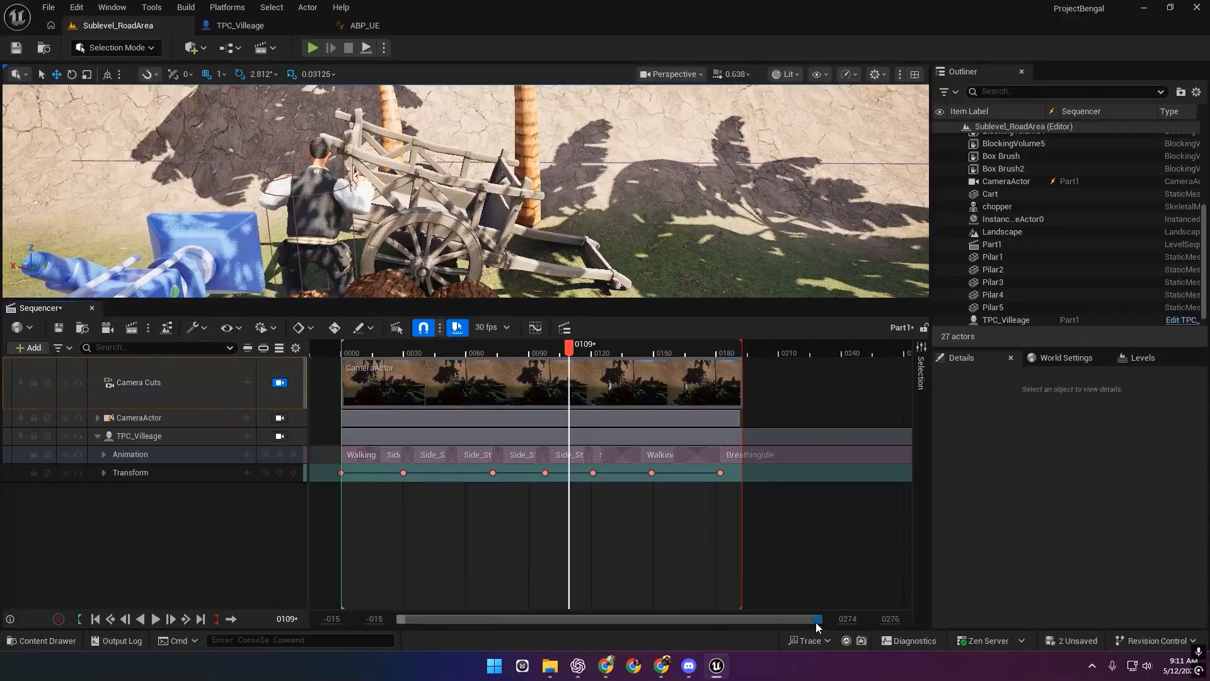
# Zoom into frame 0 and drag a short Cubic InOut ease-in onto the CameraActor cut's start.
pyautogui.moveTo(818, 619); pyautogui.dragTo(493, 605)
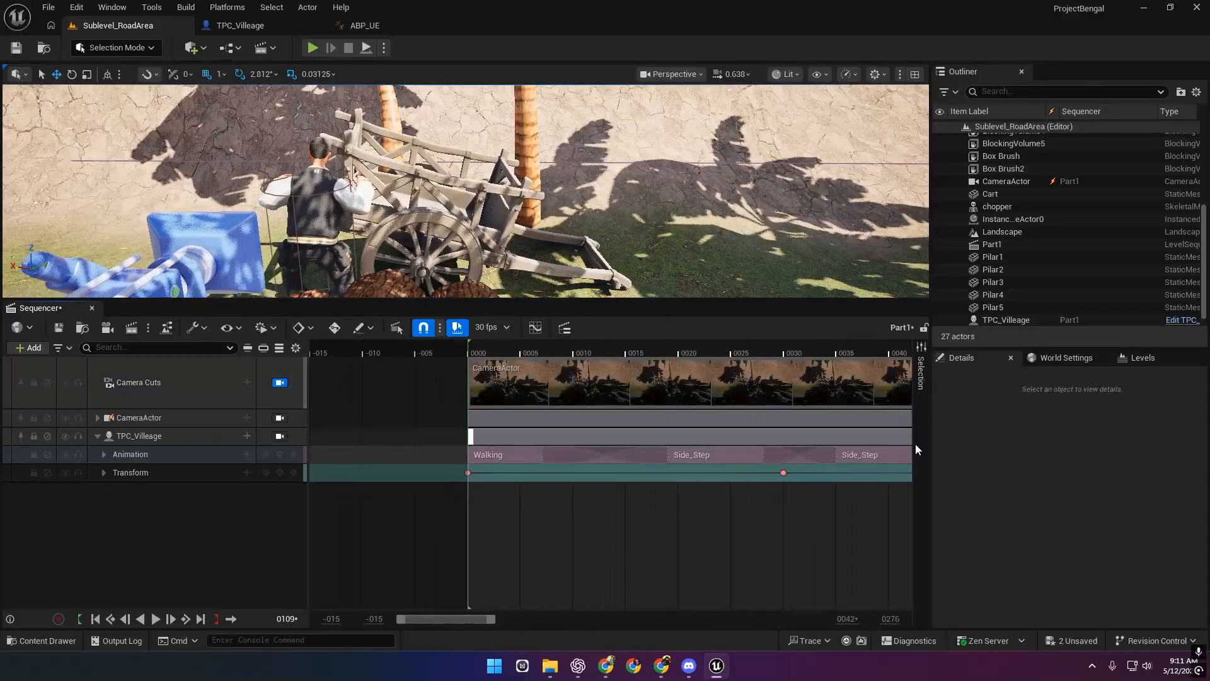
pyautogui.moveTo(685, 519); pyautogui.dragTo(678, 521, button='right')
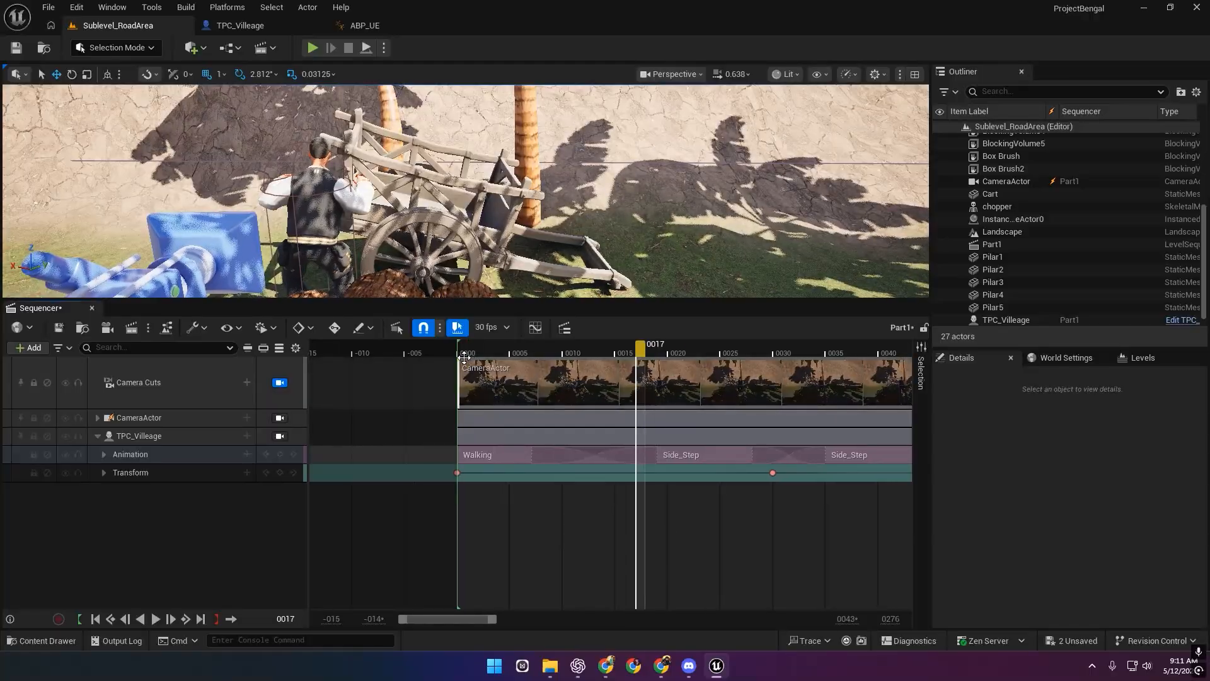
pyautogui.keyDown('ctrl'); pyautogui.scroll(3, 484, 384); pyautogui.keyUp('ctrl')
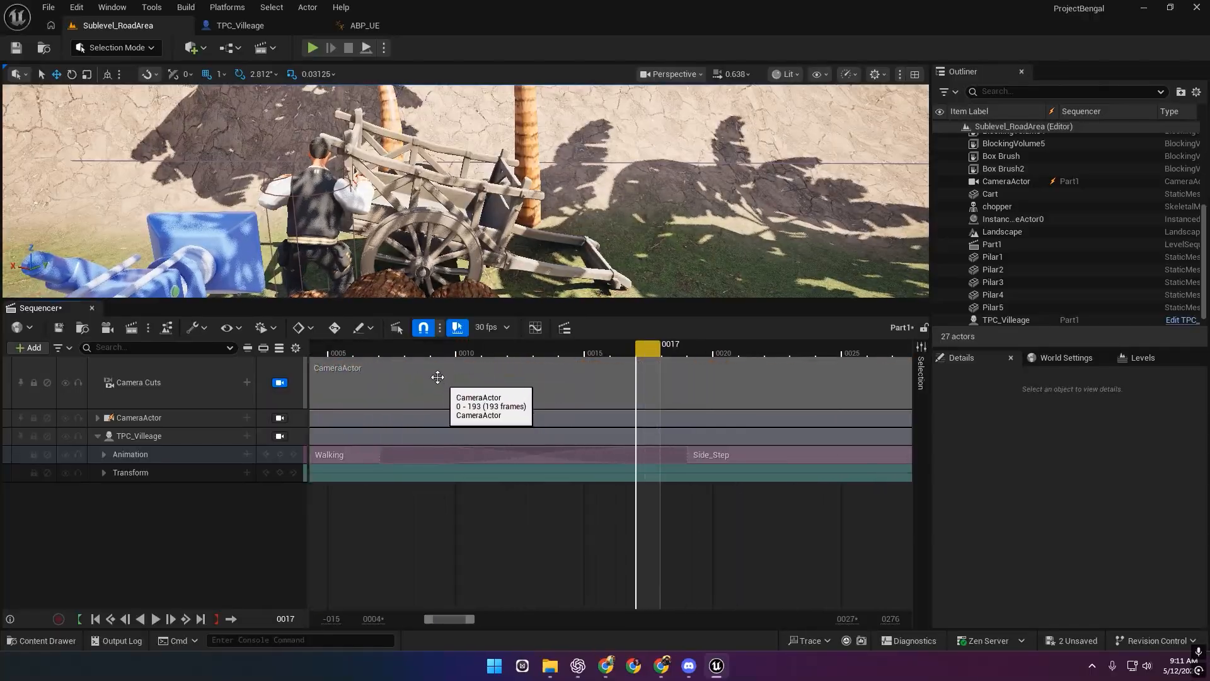
pyautogui.moveTo(462, 376); pyautogui.dragTo(607, 407, button='right')
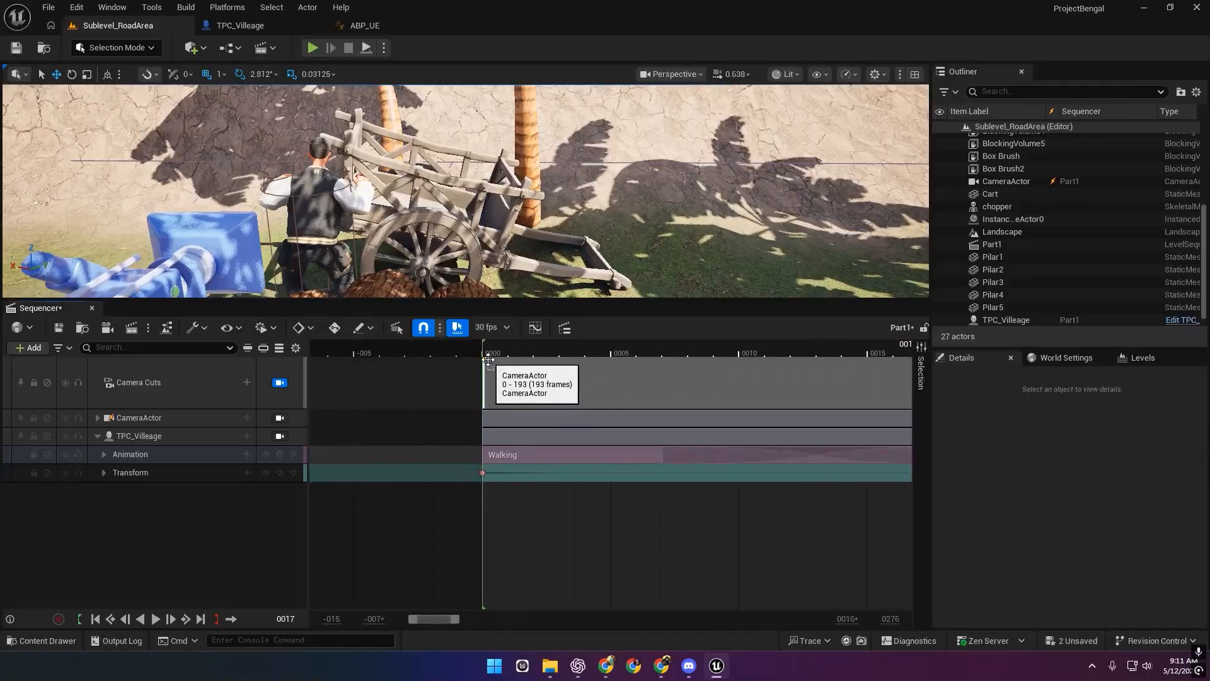
pyautogui.keyDown('ctrl'); pyautogui.scroll(4, 488, 360); pyautogui.keyUp('ctrl')
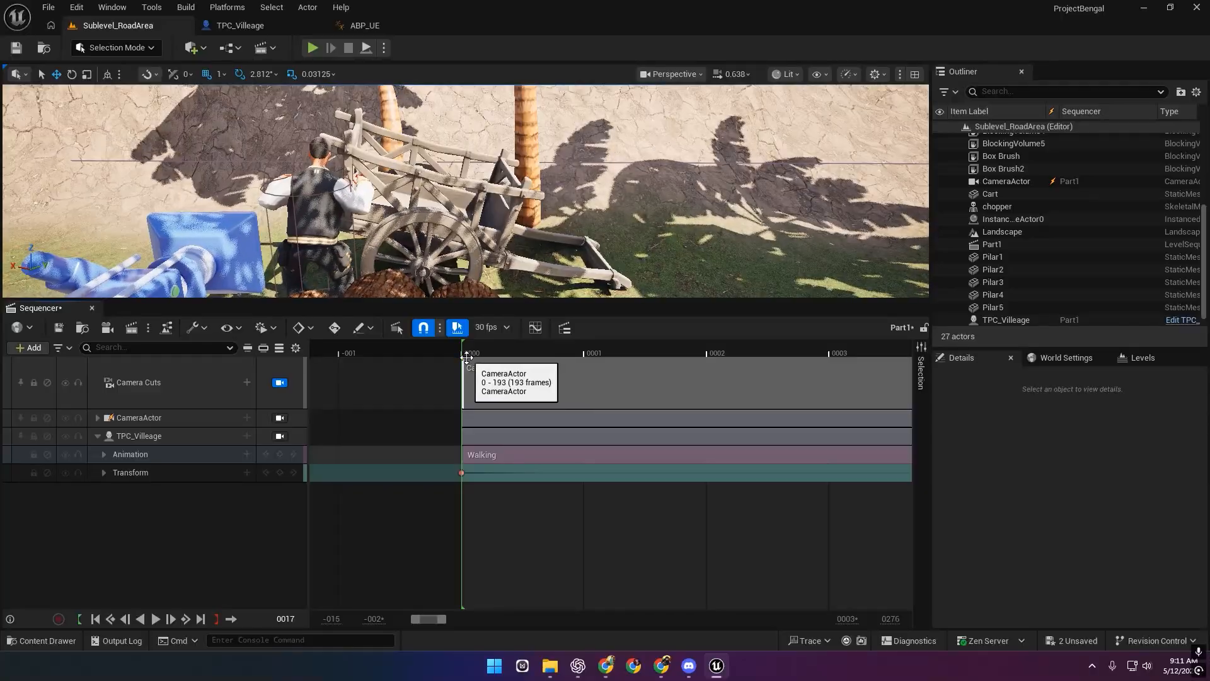
pyautogui.moveTo(463, 357); pyautogui.dragTo(829, 359)
pyautogui.moveTo(442, 620); pyautogui.dragTo(654, 609)
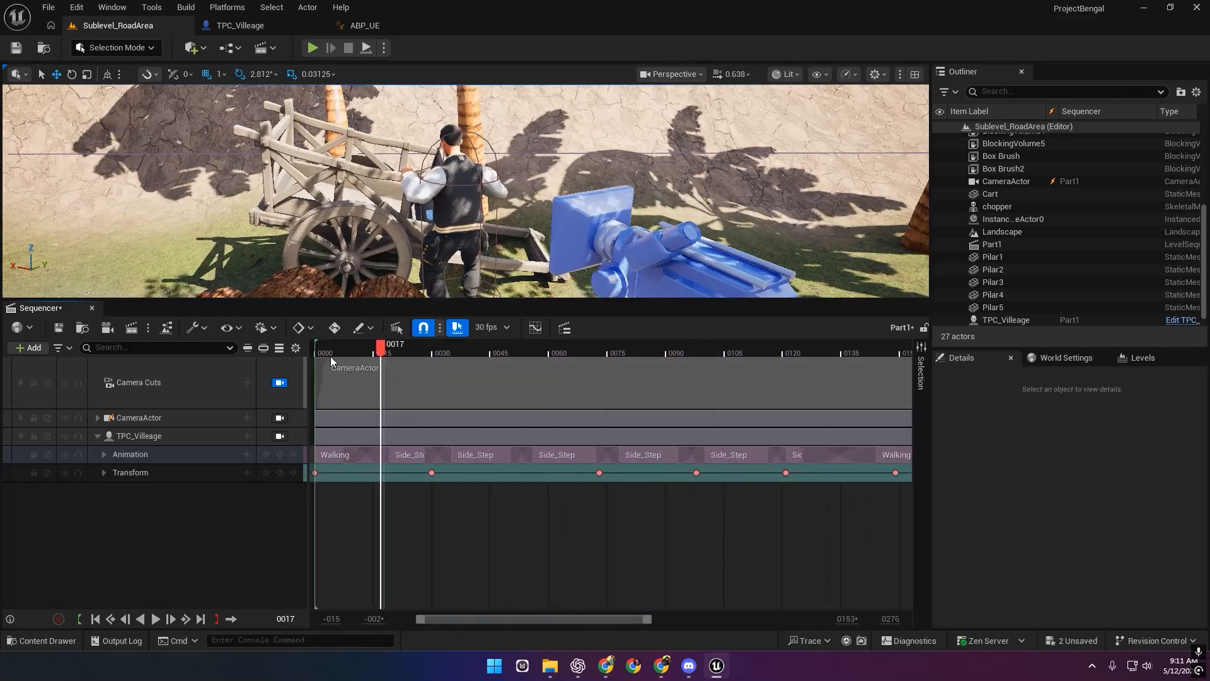
# Lengthen the camera cut's ease-in to ~36 frames, add a 44-frame ease-out, replay, and save.
pyautogui.moveTo(329, 360); pyautogui.dragTo(464, 360)
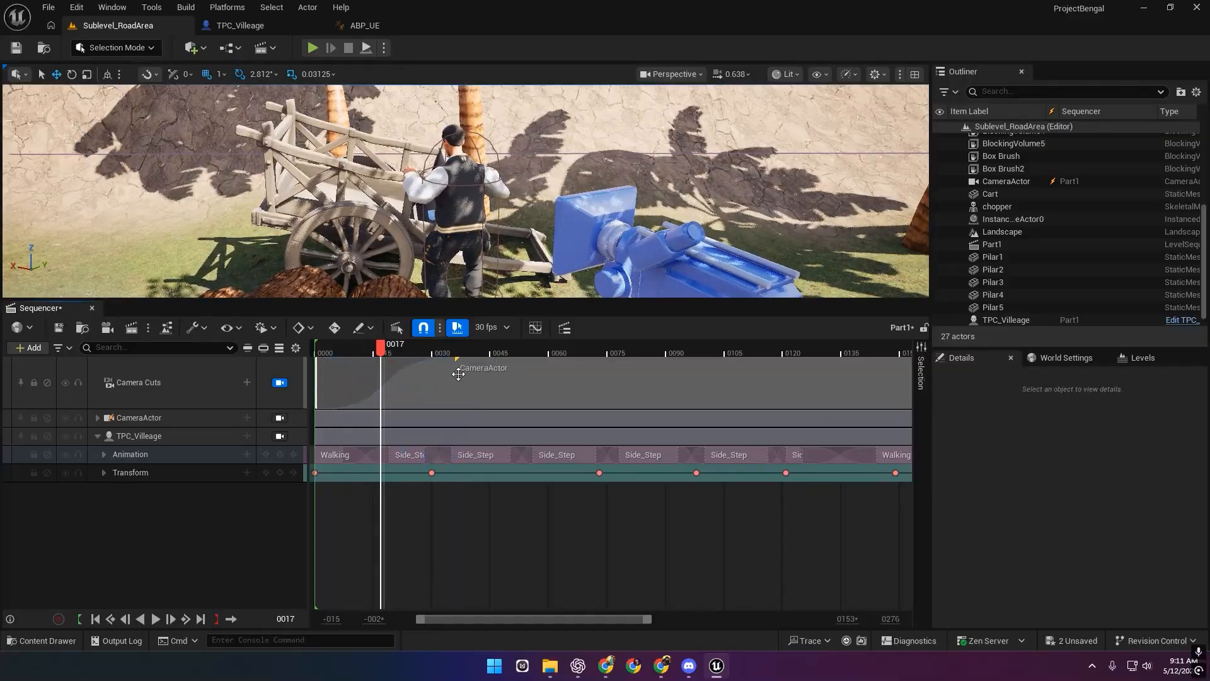
pyautogui.moveTo(644, 620); pyautogui.dragTo(678, 618)
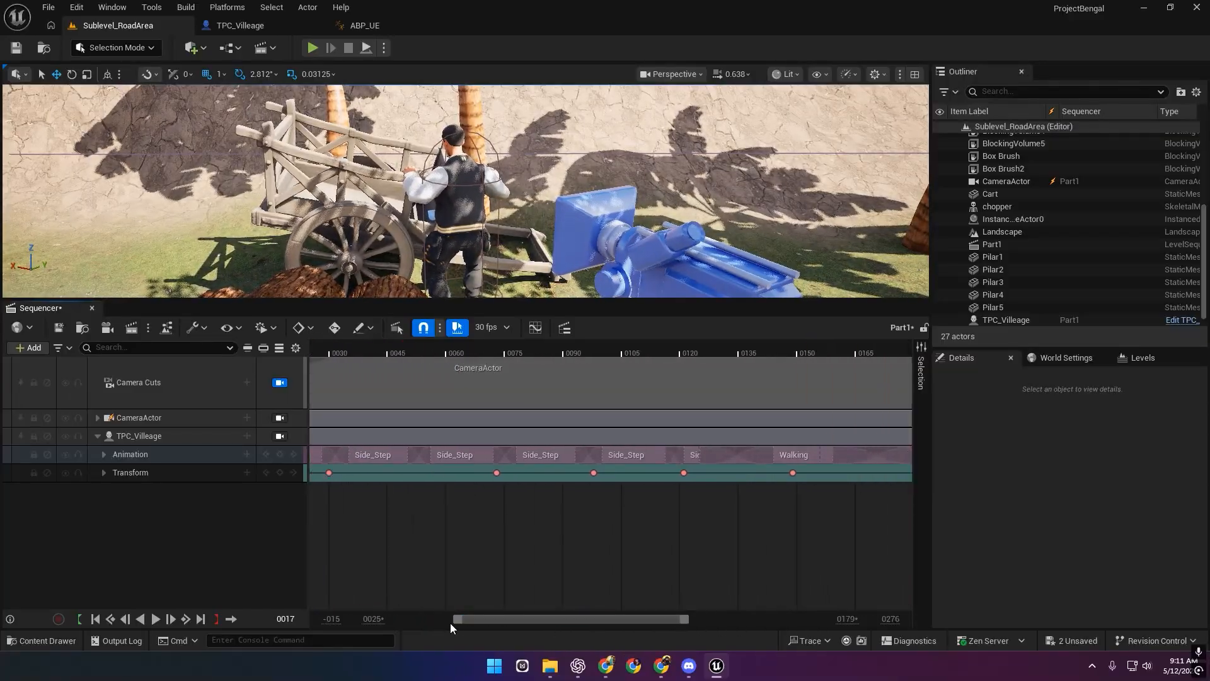
pyautogui.moveTo(450, 622); pyautogui.dragTo(387, 616)
pyautogui.moveTo(691, 621); pyautogui.dragTo(824, 620)
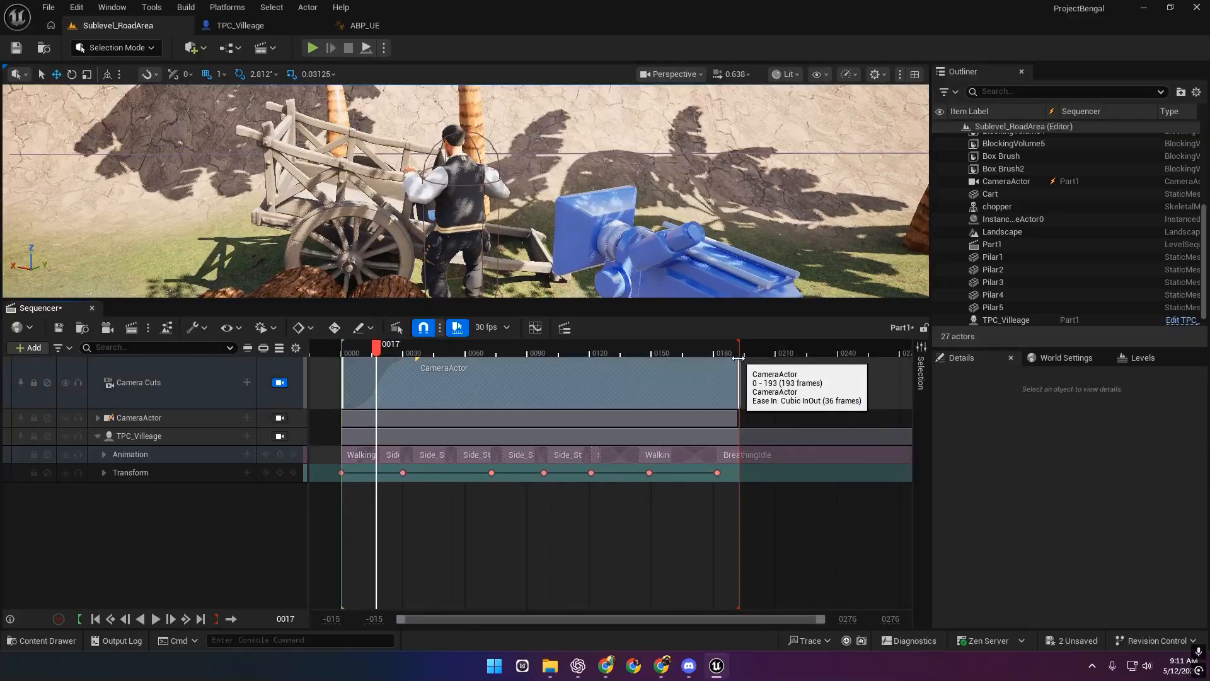
pyautogui.moveTo(738, 358); pyautogui.dragTo(718, 358)
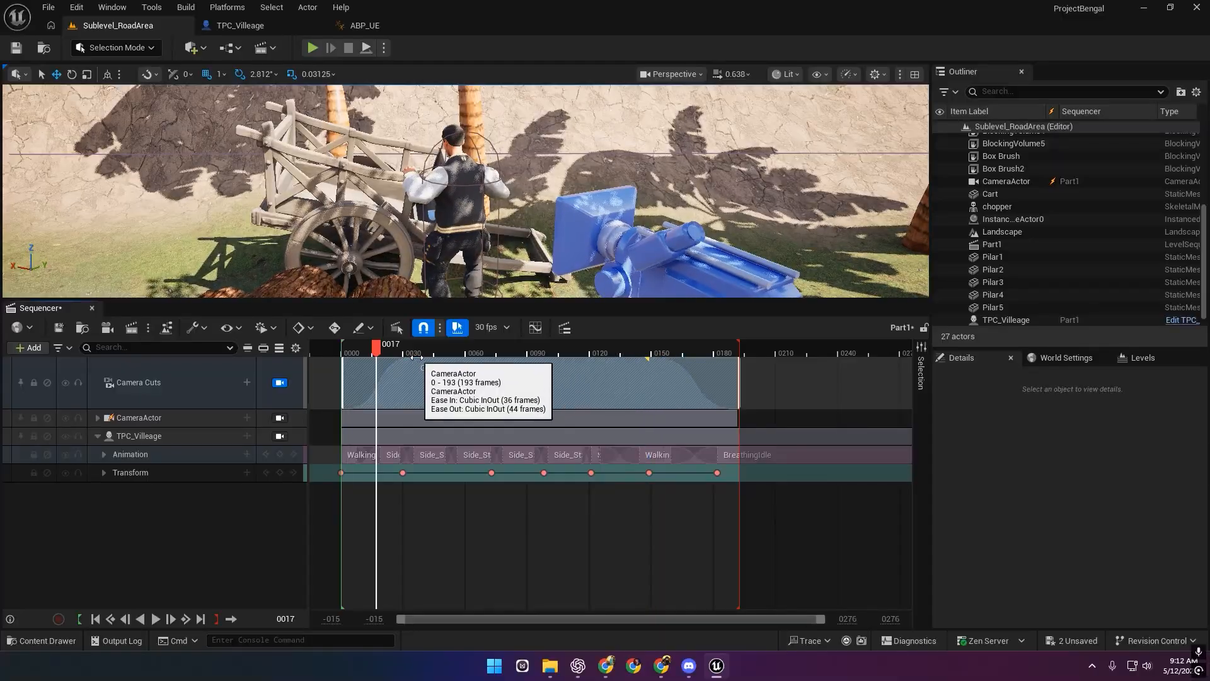
pyautogui.moveTo(418, 358); pyautogui.dragTo(337, 368)
pyautogui.press('space')
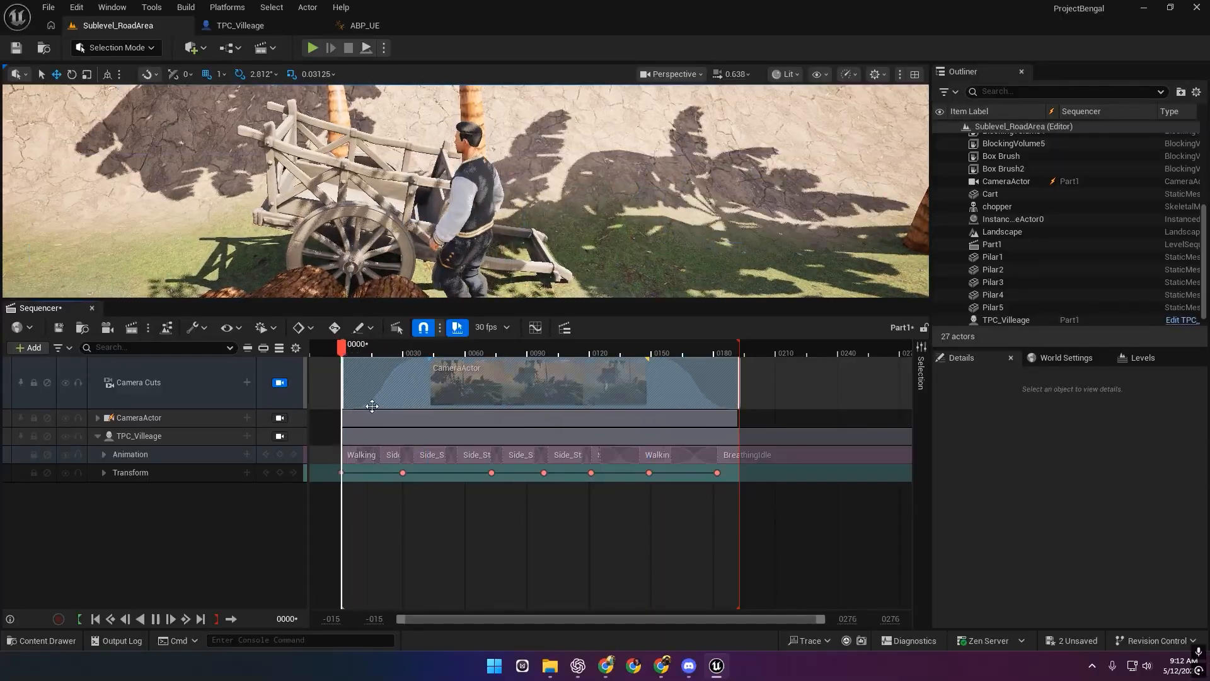
pyautogui.click(58, 327)
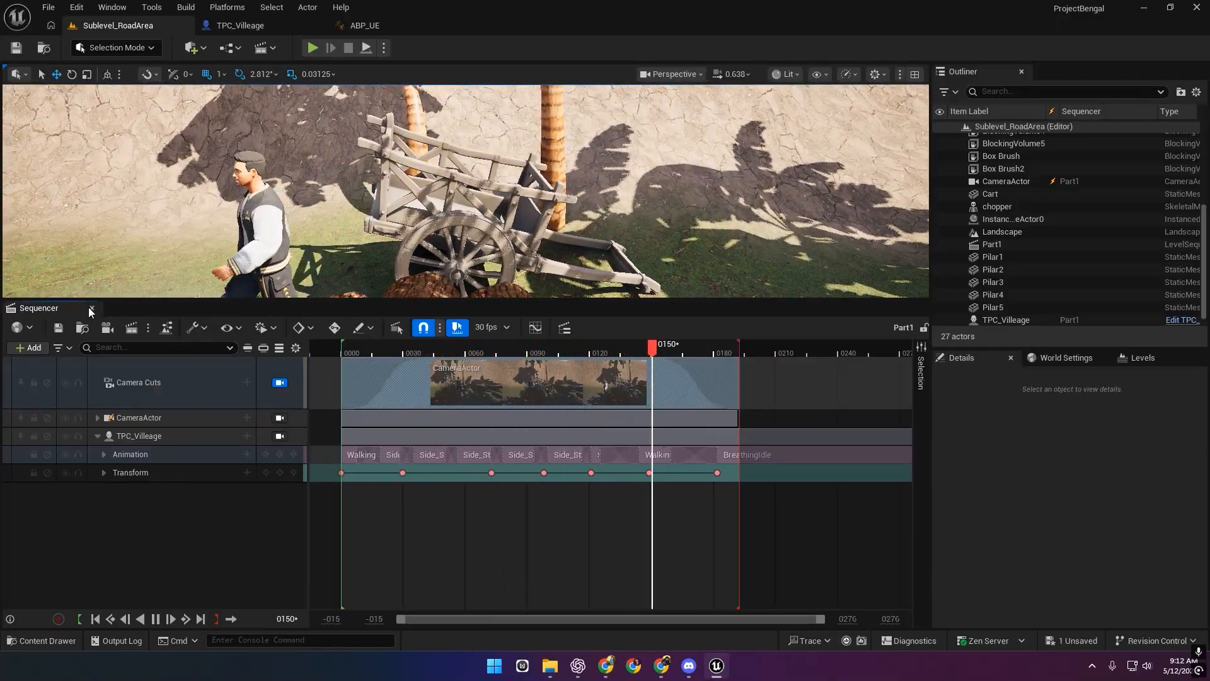
# Close the Sequencer and place a Trigger Sphere in the level.
pyautogui.click(92, 307)
pyautogui.click(192, 48)
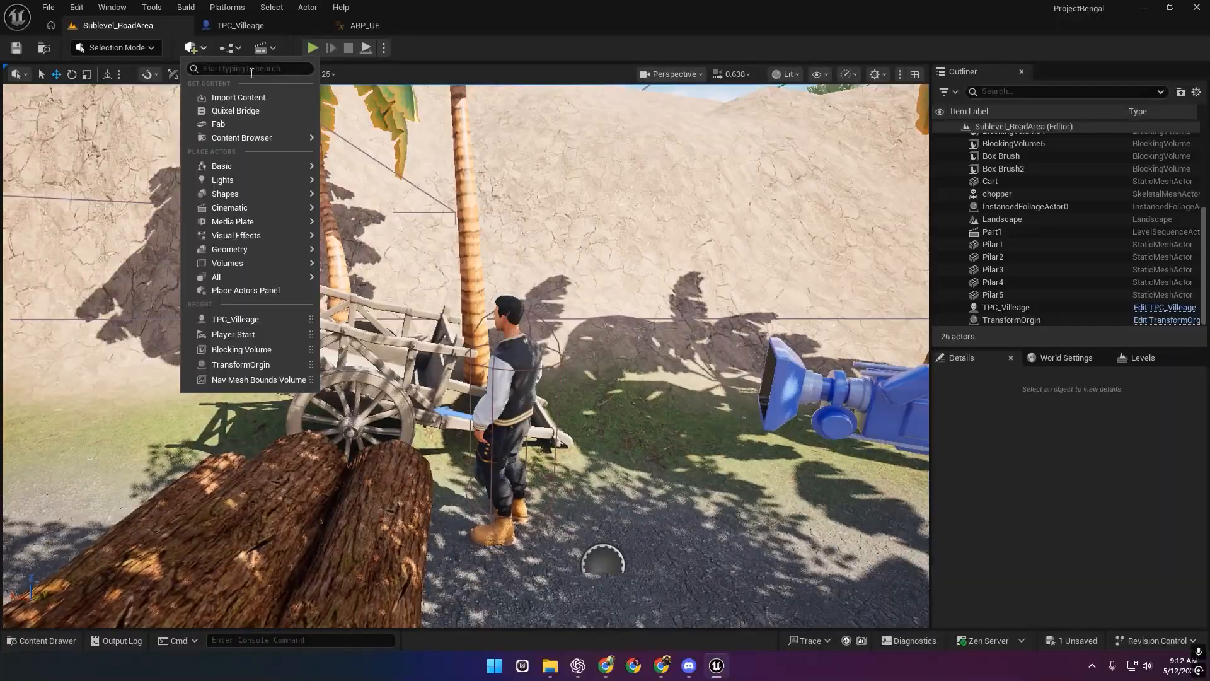
pyautogui.write('trigg')
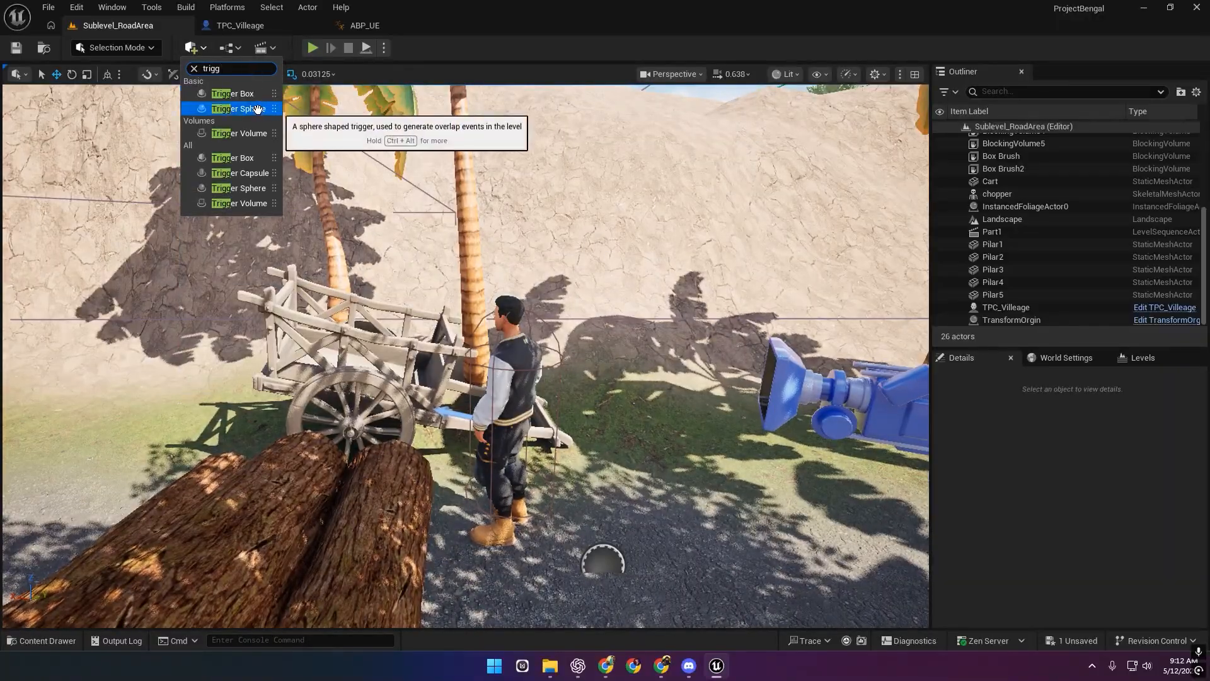
pyautogui.click(250, 95)
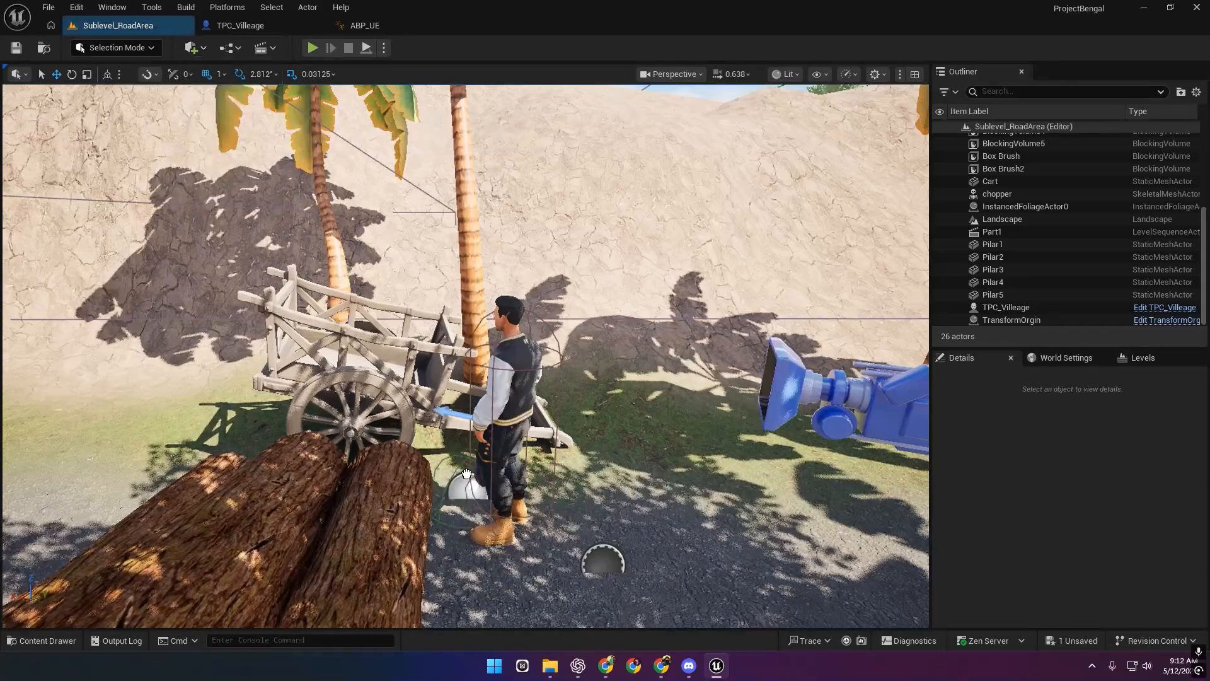
pyautogui.moveTo(439, 450); pyautogui.dragTo(439, 454)
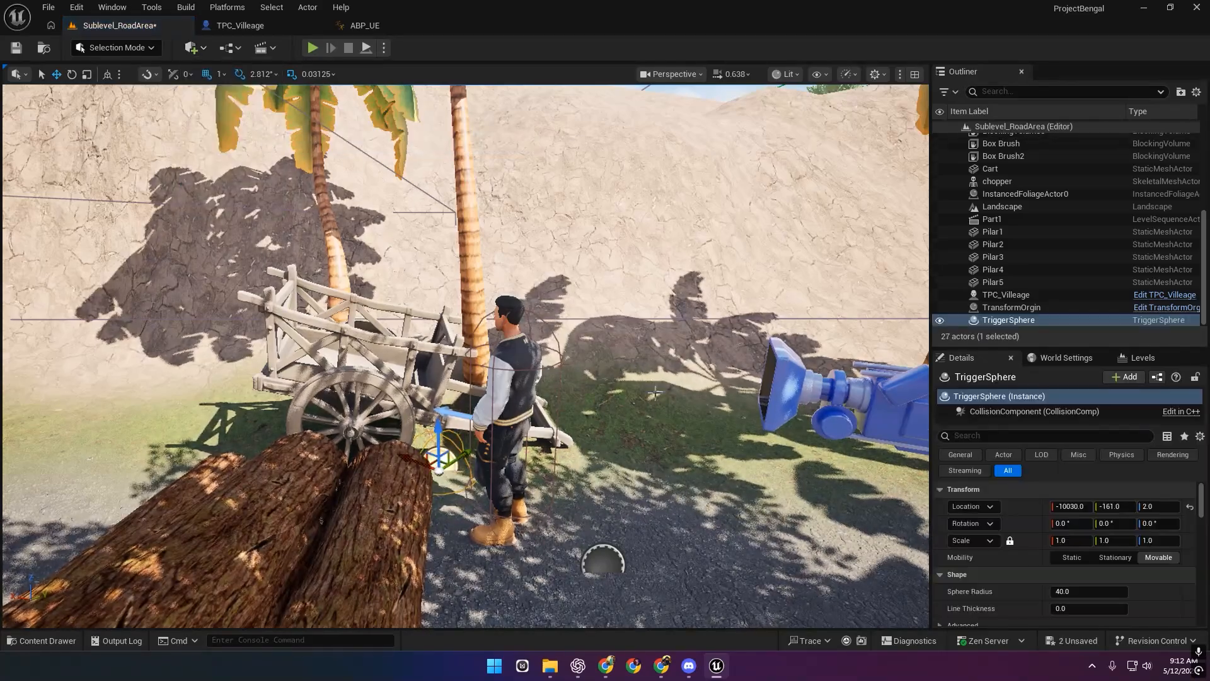
pyautogui.scroll(-2, 1084, 532)
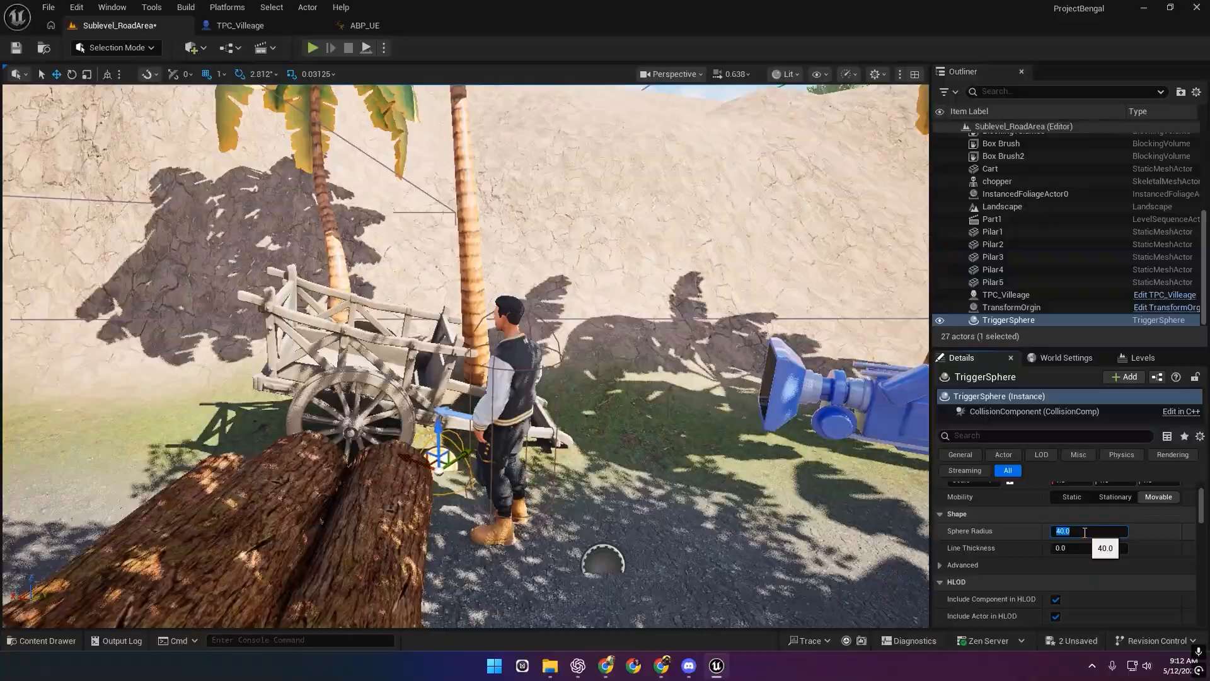
# Position the Trigger Sphere on the ground beside the cart near the logs.
pyautogui.moveTo(630, 353); pyautogui.dragTo(876, 485, button='right')
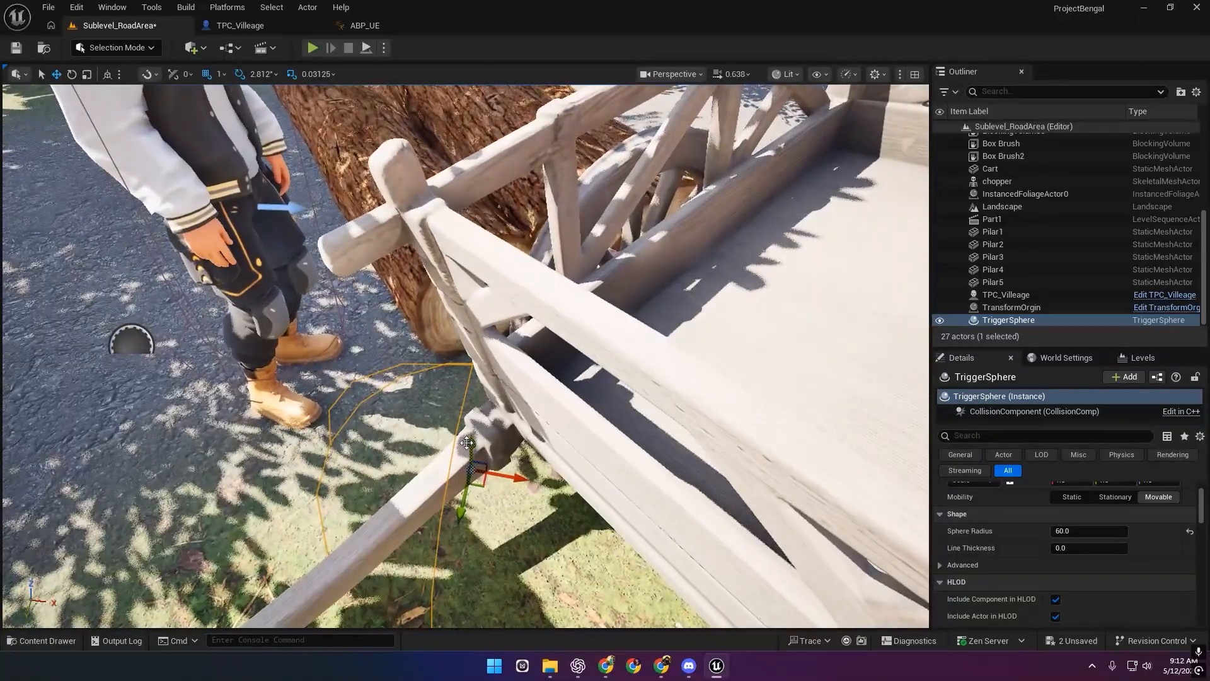
pyautogui.moveTo(496, 291); pyautogui.dragTo(490, 358, button='right')
pyautogui.moveTo(660, 384); pyautogui.dragTo(562, 378)
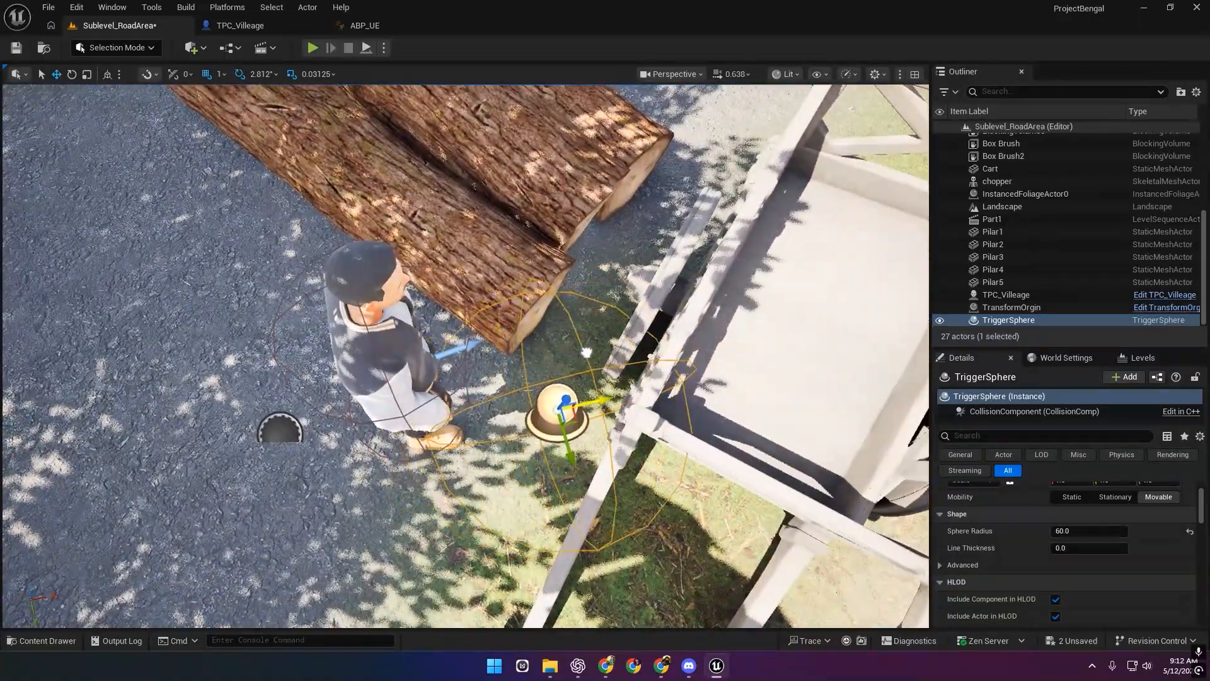
pyautogui.moveTo(606, 423); pyautogui.dragTo(588, 389)
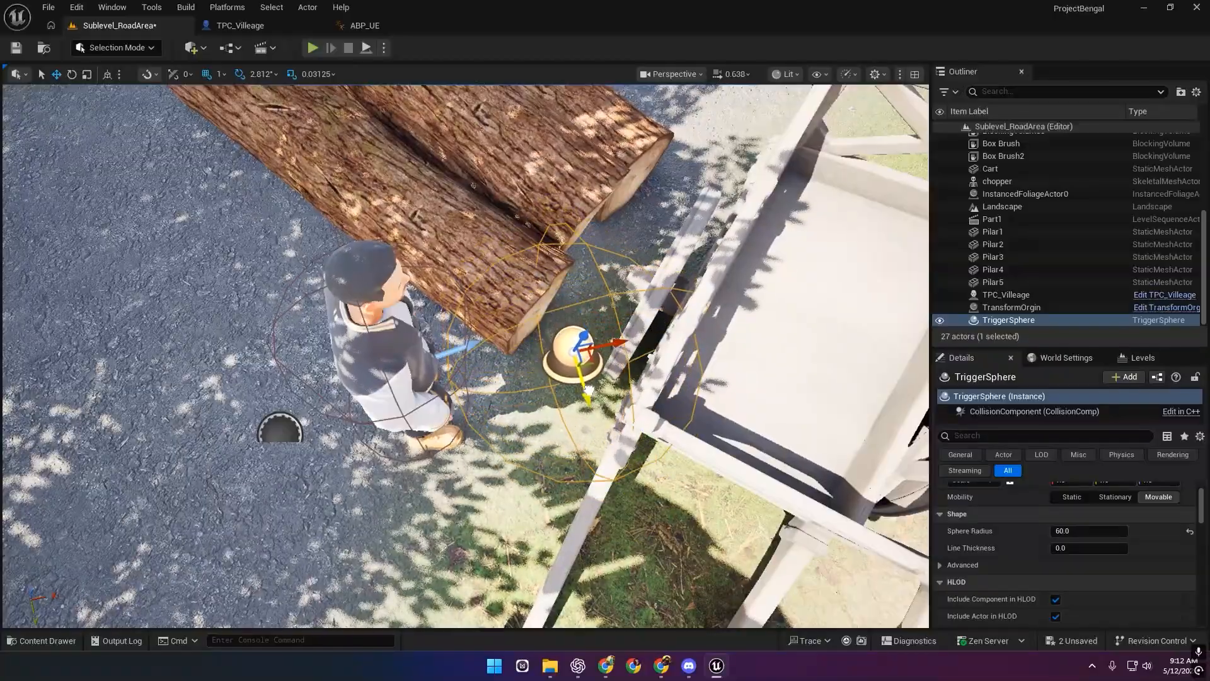
pyautogui.moveTo(611, 339); pyautogui.dragTo(606, 345)
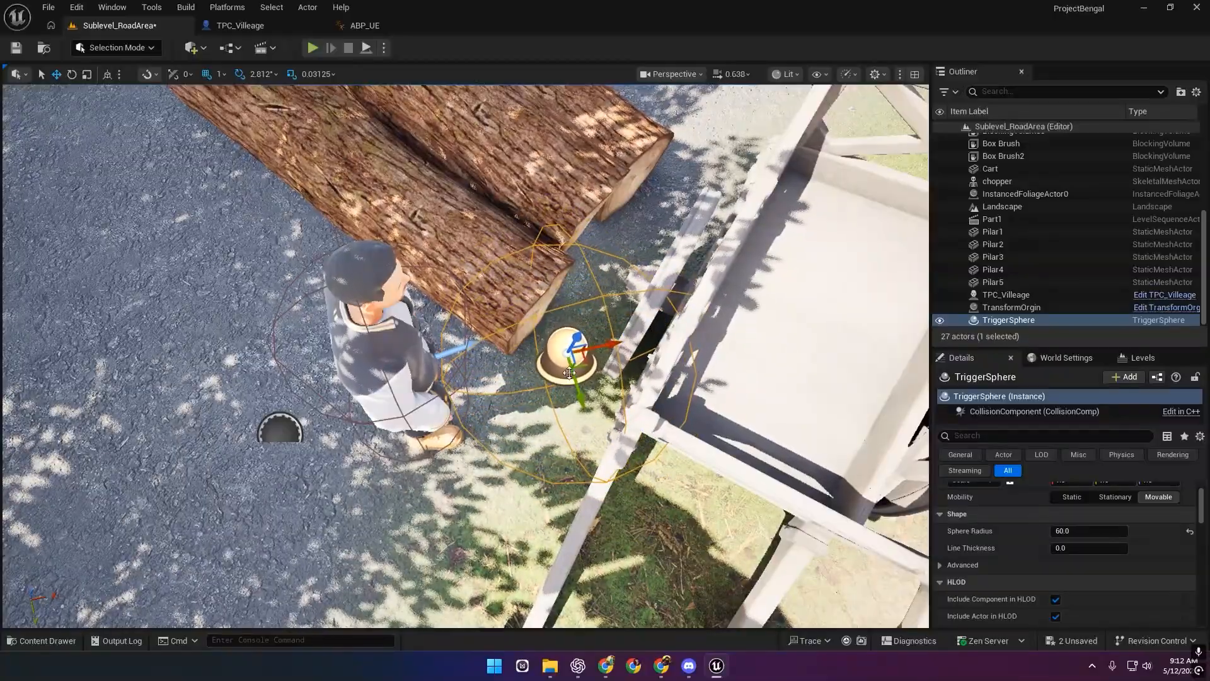
# Open the Level Blueprint from the Blueprints menu.
pyautogui.click(202, 48)
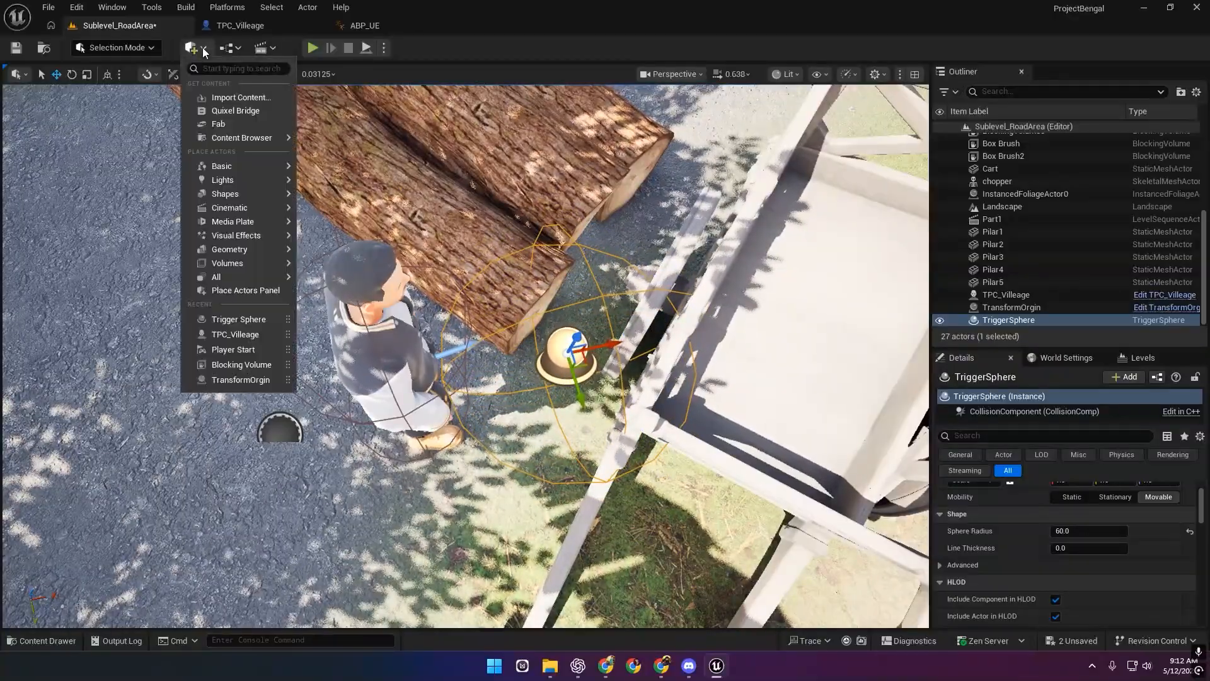
pyautogui.click(238, 53)
pyautogui.click(291, 137)
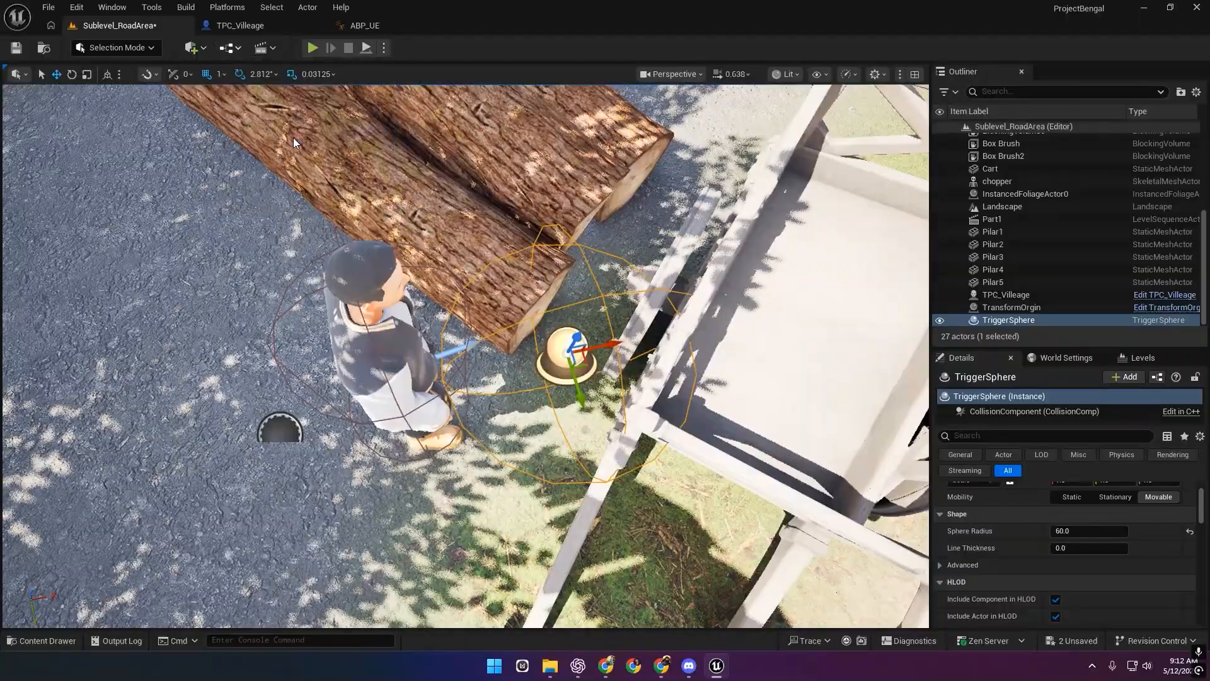
# Dock the Level Blueprint editor beside the level view and return to its graph.
pyautogui.moveTo(522, 27); pyautogui.dragTo(227, 25)
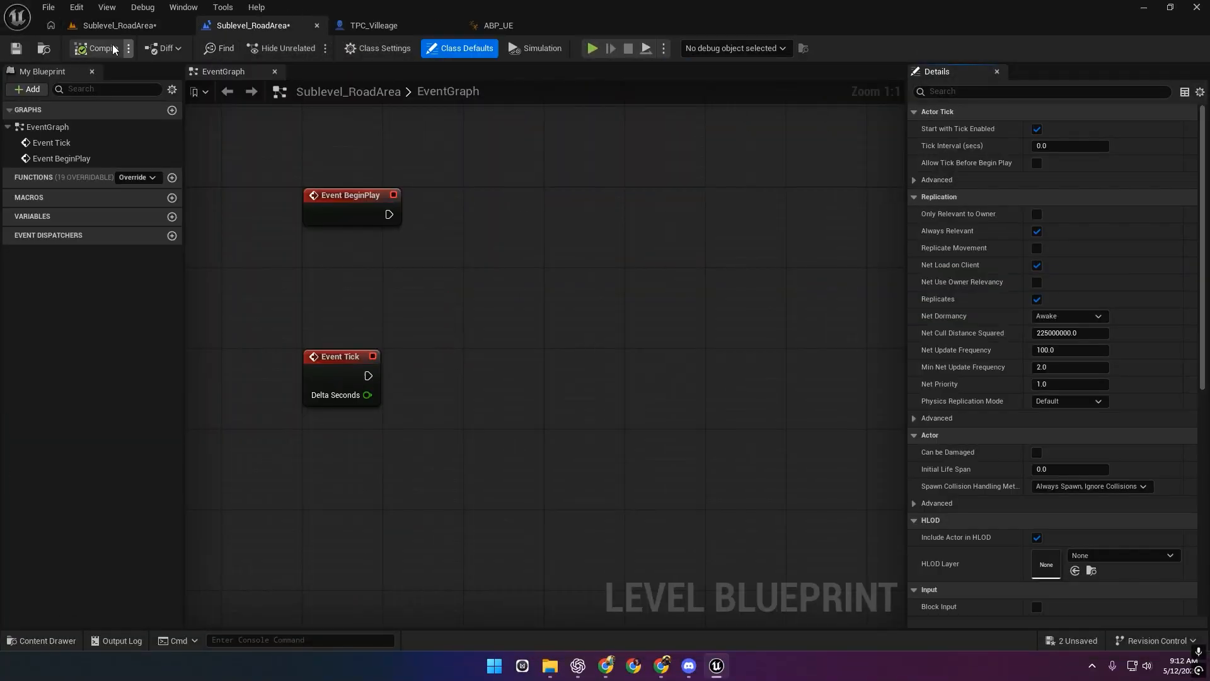
pyautogui.click(140, 29)
pyautogui.moveTo(509, 301); pyautogui.dragTo(798, 243, button='right')
pyautogui.click(261, 47)
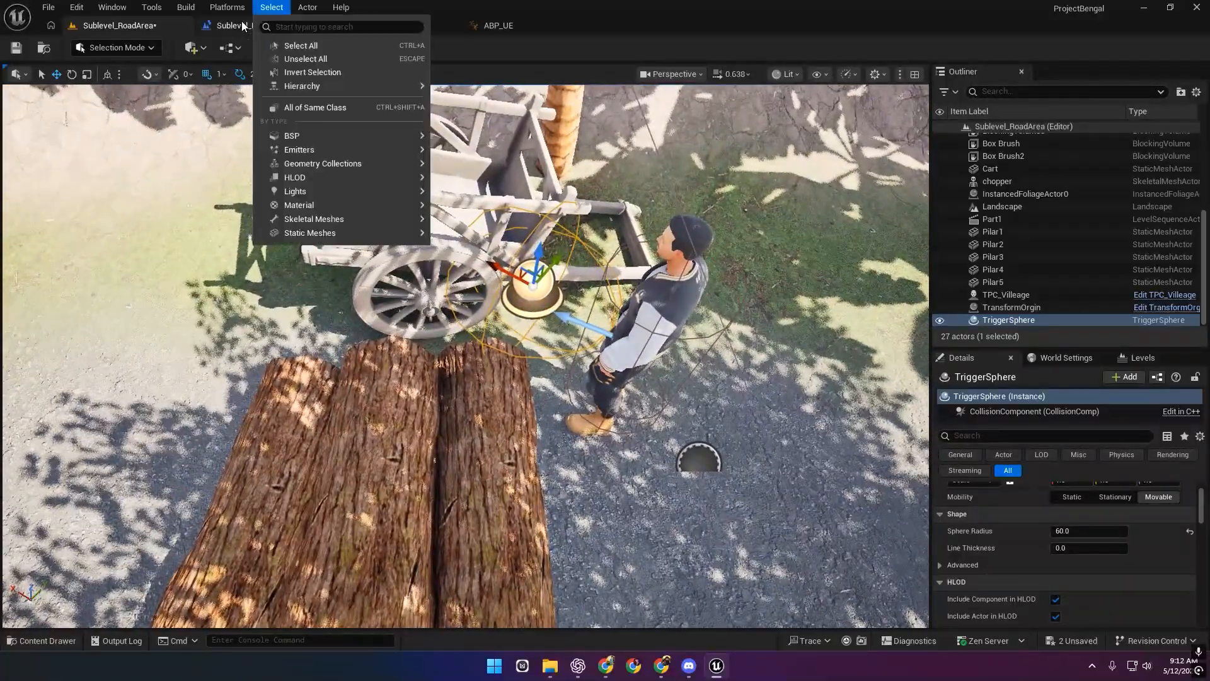
pyautogui.click(292, 137)
# Add an On Actor Begin Overlap event for TriggerSphere below Event Tick.
pyautogui.rightClick(490, 266)
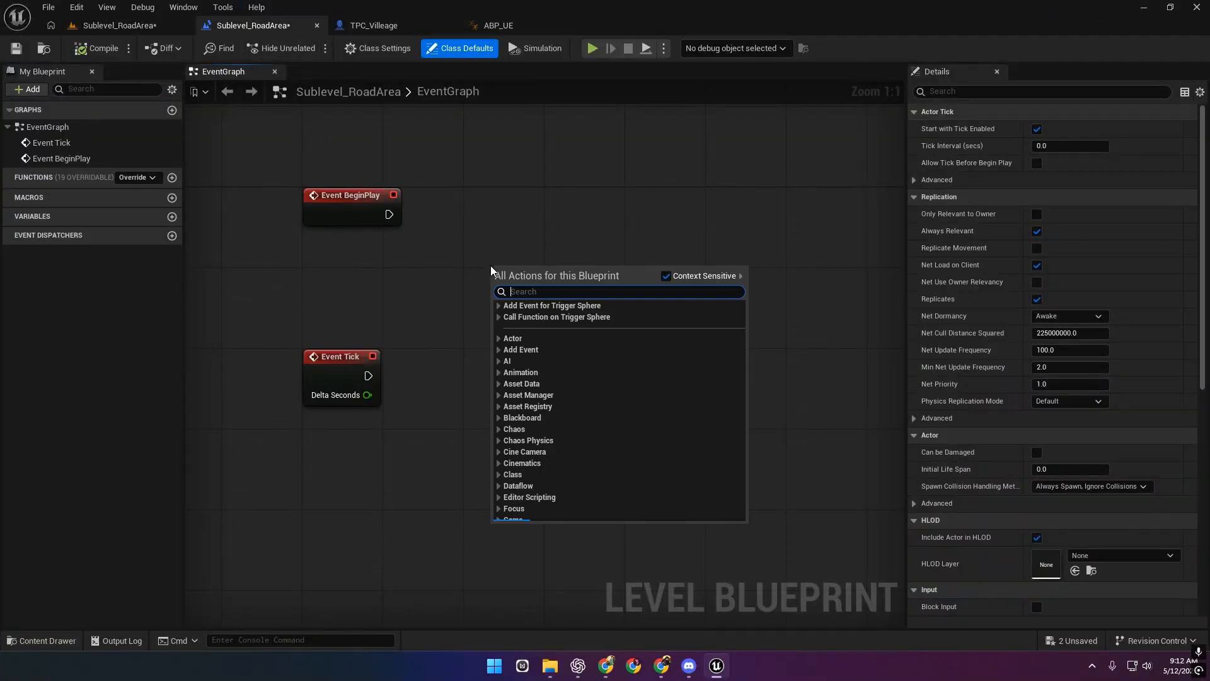
pyautogui.click(498, 305)
pyautogui.click(504, 316)
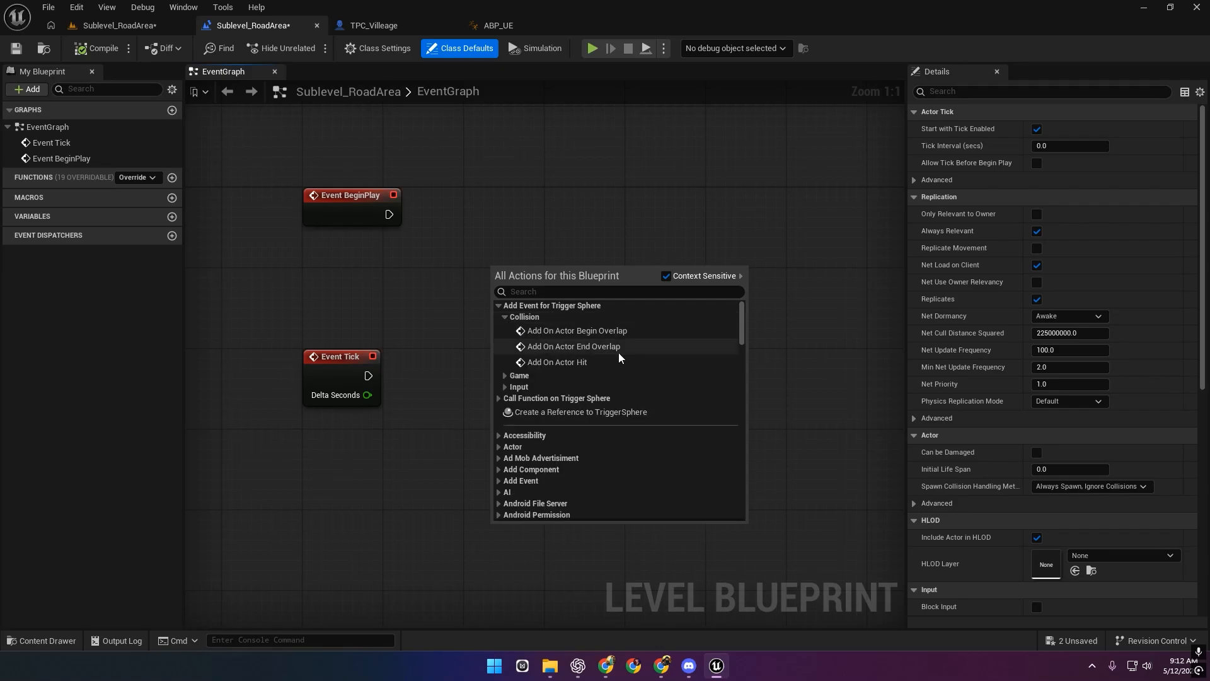
pyautogui.click(648, 332)
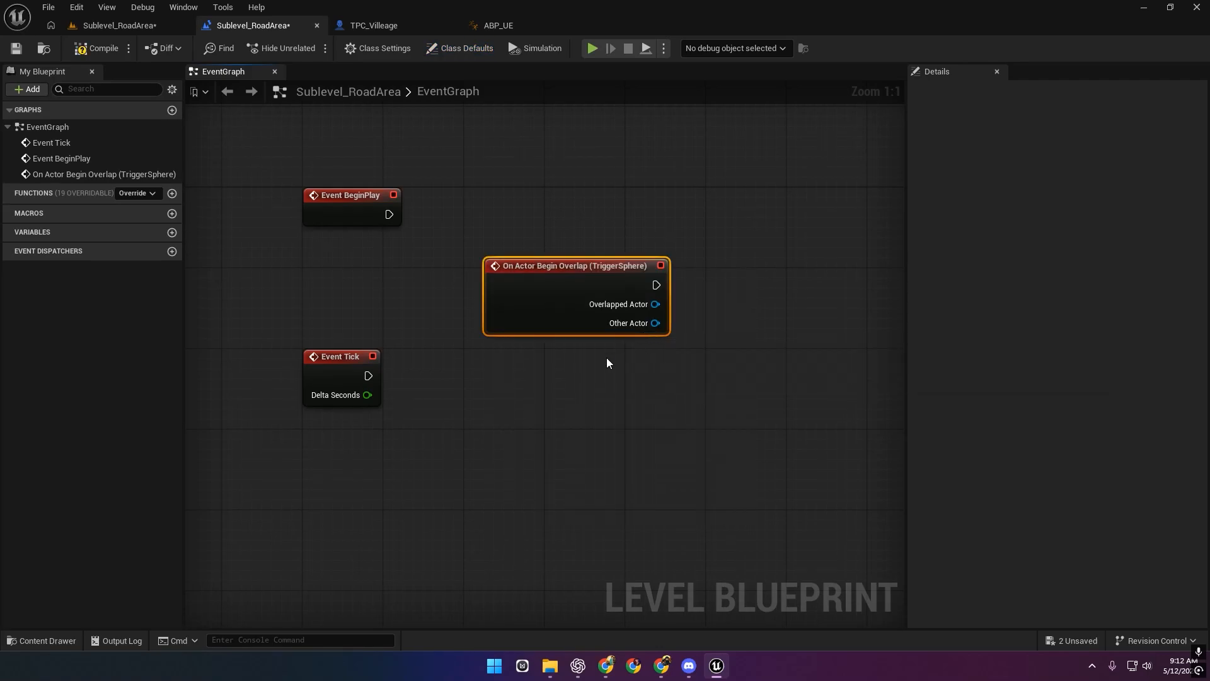
pyautogui.moveTo(546, 356); pyautogui.dragTo(557, 221, button='right')
pyautogui.moveTo(561, 172); pyautogui.dragTo(379, 414)
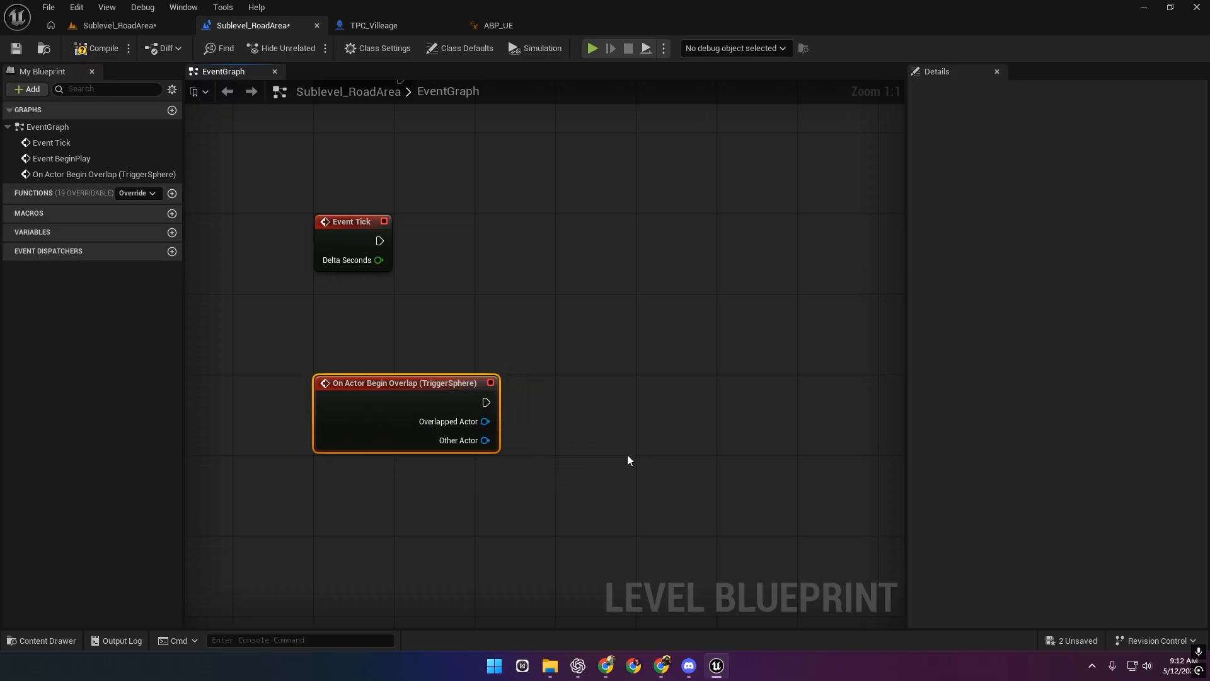
pyautogui.moveTo(639, 426); pyautogui.dragTo(616, 313, button='right')
# Save the level and return to the Level Blueprint graph.
pyautogui.click(15, 48)
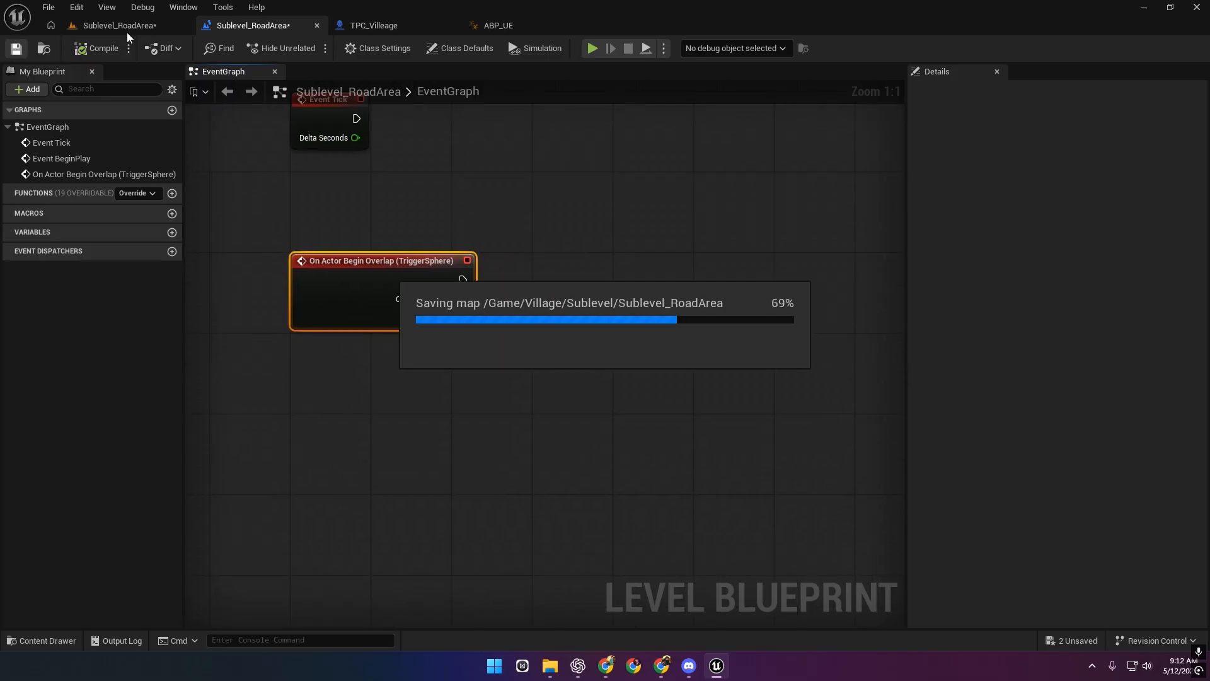
pyautogui.click(126, 28)
pyautogui.click(246, 27)
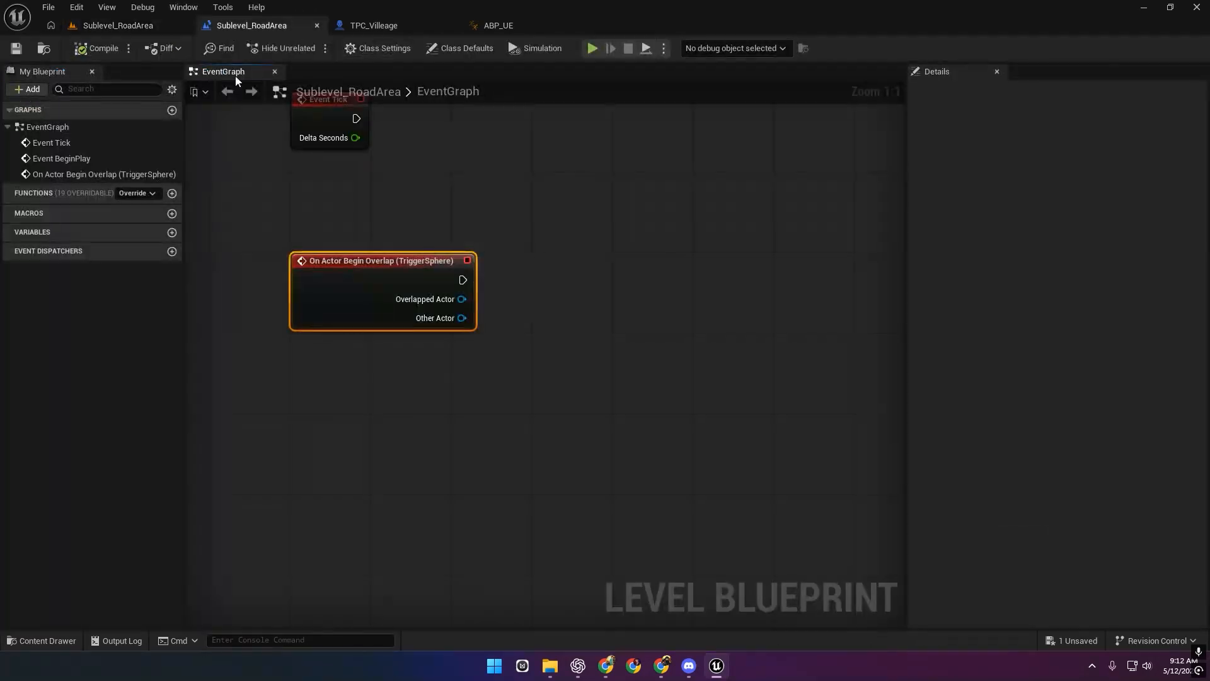
# Add a TriggerSphere reference feeding a Destroy Actor node beside the overlap event.
pyautogui.rightClick(279, 351)
pyautogui.click(397, 415)
pyautogui.moveTo(337, 363); pyautogui.dragTo(493, 371)
pyautogui.write('ddes')
pyautogui.hotkey('ctrl', 'a')
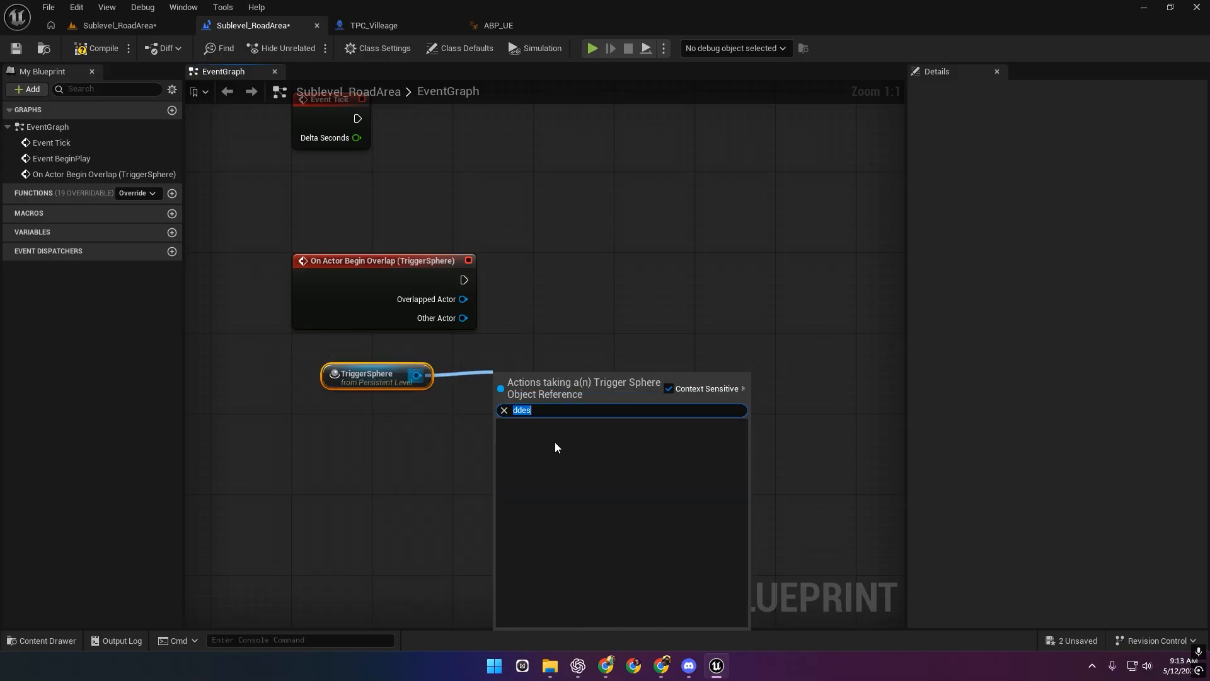
pyautogui.write('des')
pyautogui.click(550, 436)
pyautogui.moveTo(557, 369); pyautogui.dragTo(577, 247)
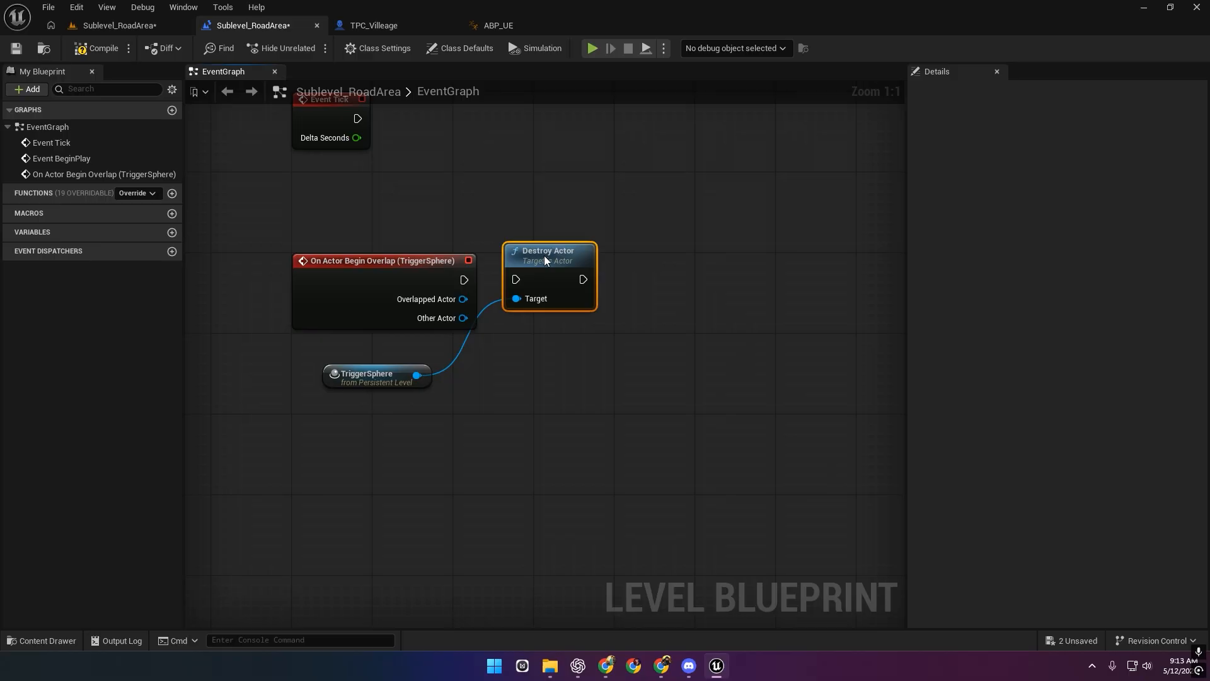
pyautogui.moveTo(348, 382); pyautogui.dragTo(383, 354)
pyautogui.moveTo(492, 440); pyautogui.dragTo(401, 428, button='right')
# Select the Part1 level sequence actor and add a Part1 reference node.
pyautogui.click(142, 27)
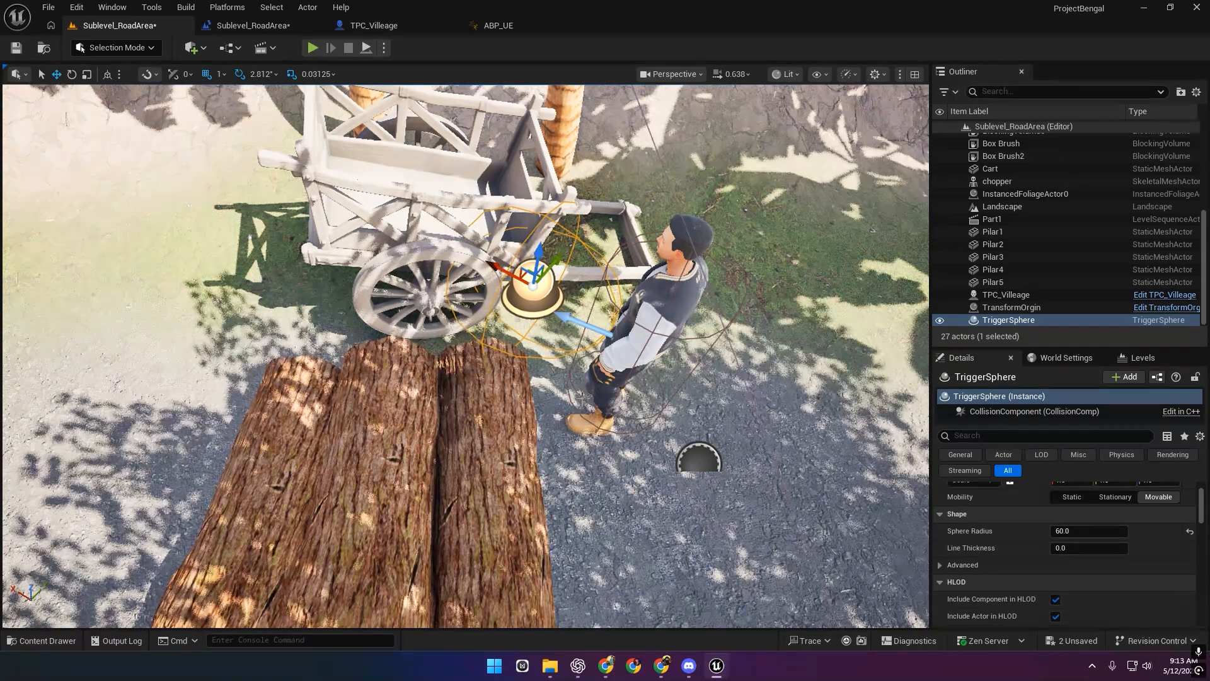
pyautogui.click(1034, 220)
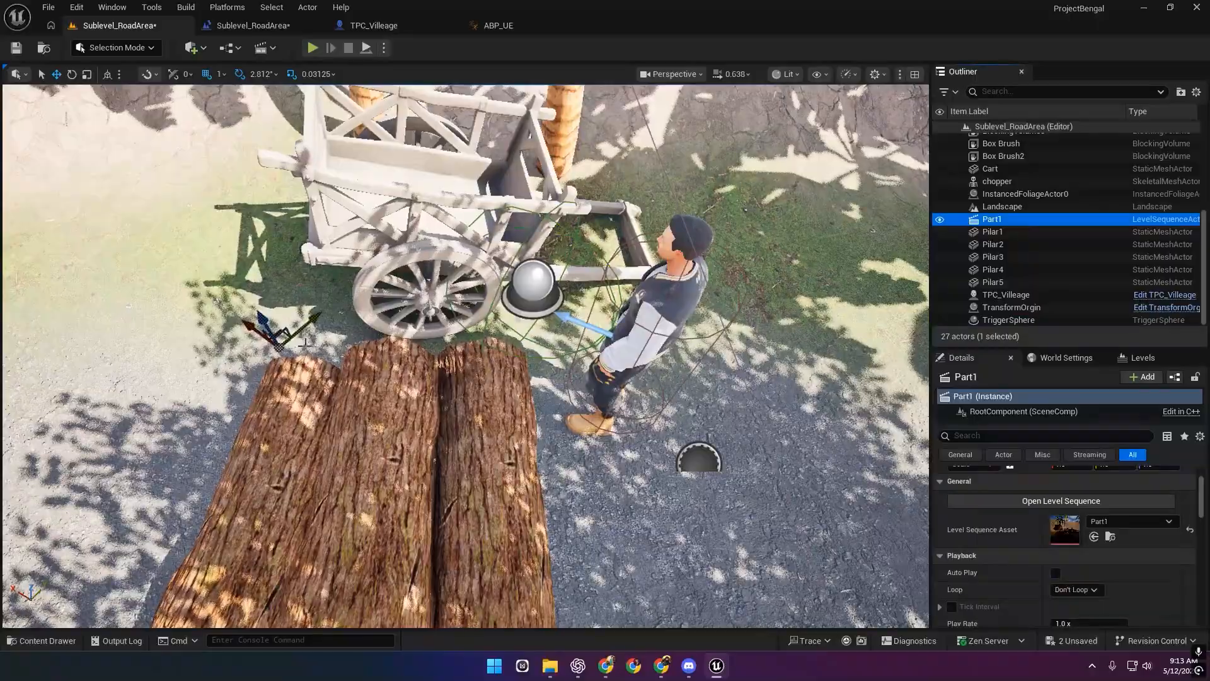
pyautogui.moveTo(278, 346); pyautogui.dragTo(610, 398)
pyautogui.click(254, 25)
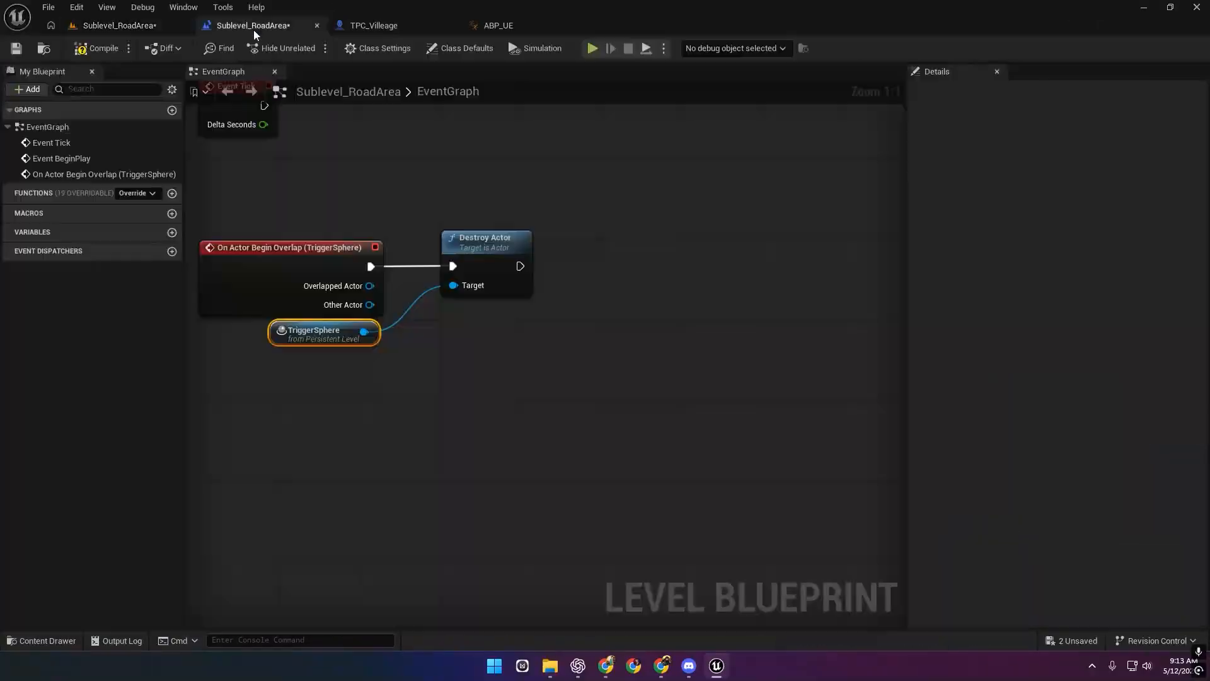
pyautogui.rightClick(349, 403)
pyautogui.click(411, 219)
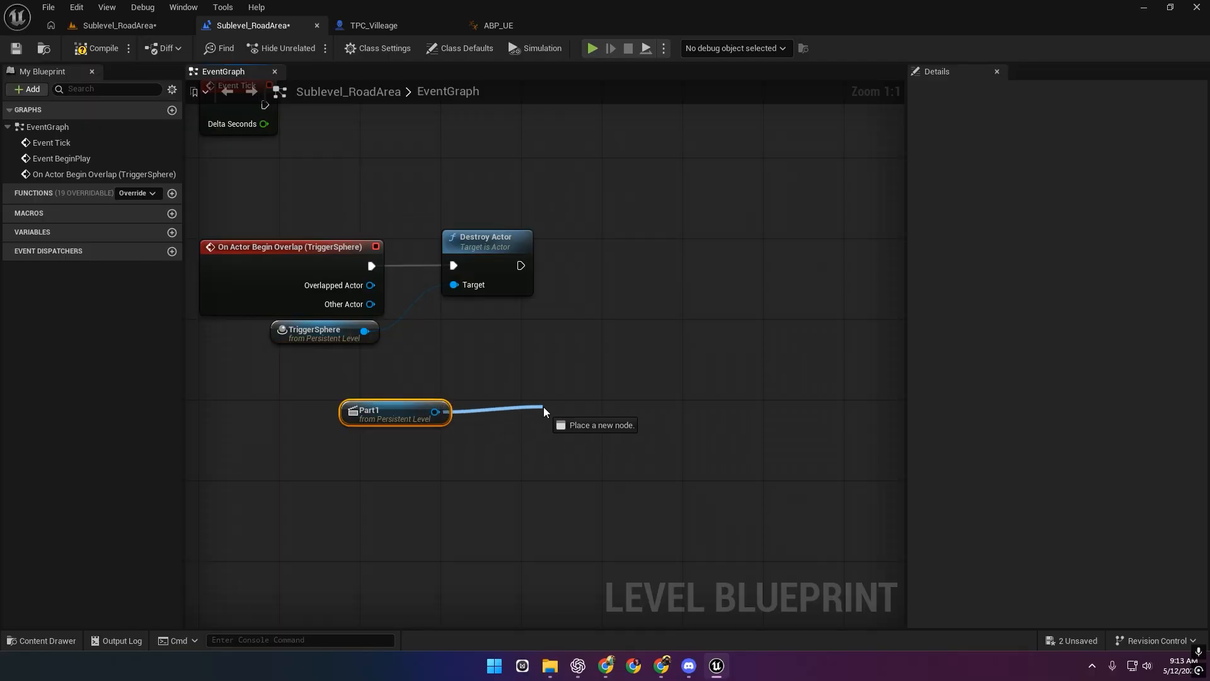
# Search Part1's actions for a sequence play node, undoing the unwanted Play Level Sequence node.
pyautogui.moveTo(543, 407); pyautogui.dragTo(543, 406)
pyautogui.write('play a')
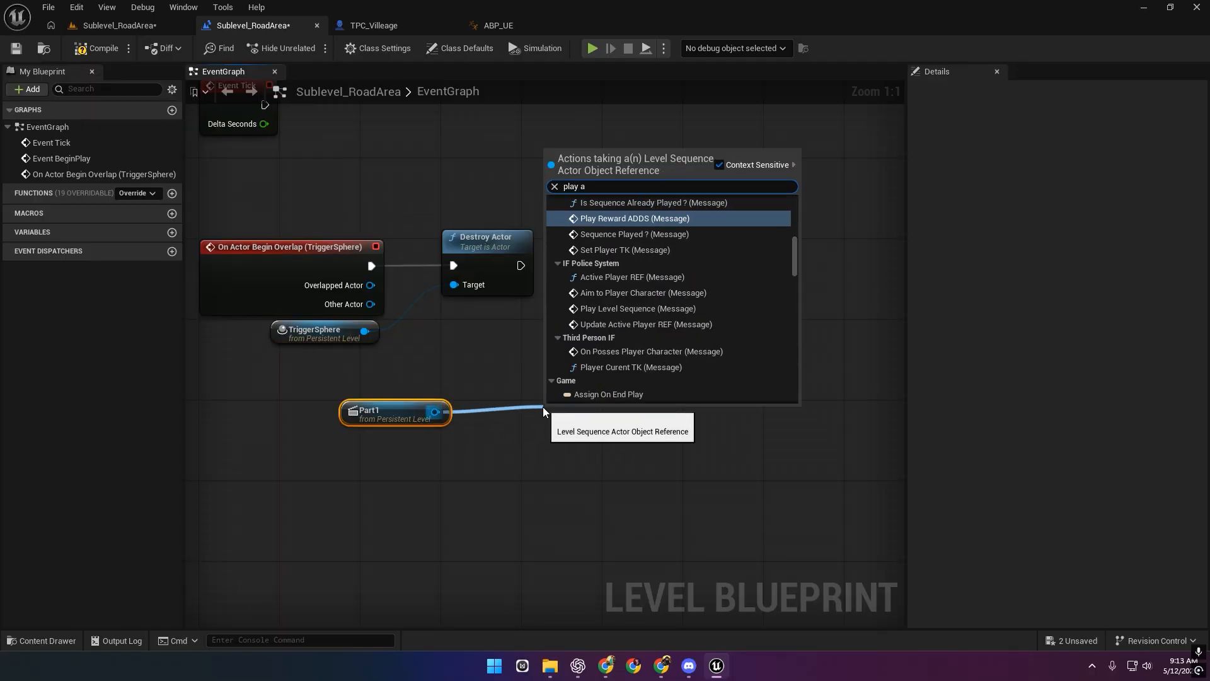
pyautogui.press('BackSpace')
pyautogui.write('seq')
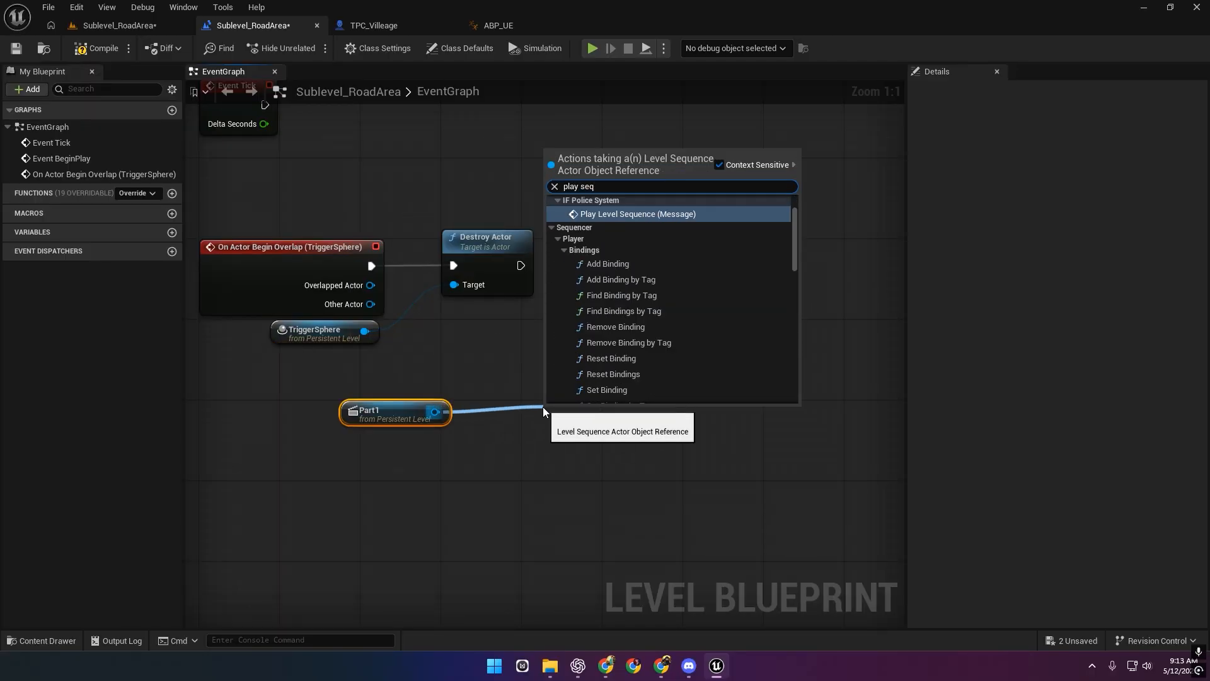
pyautogui.press('Return')
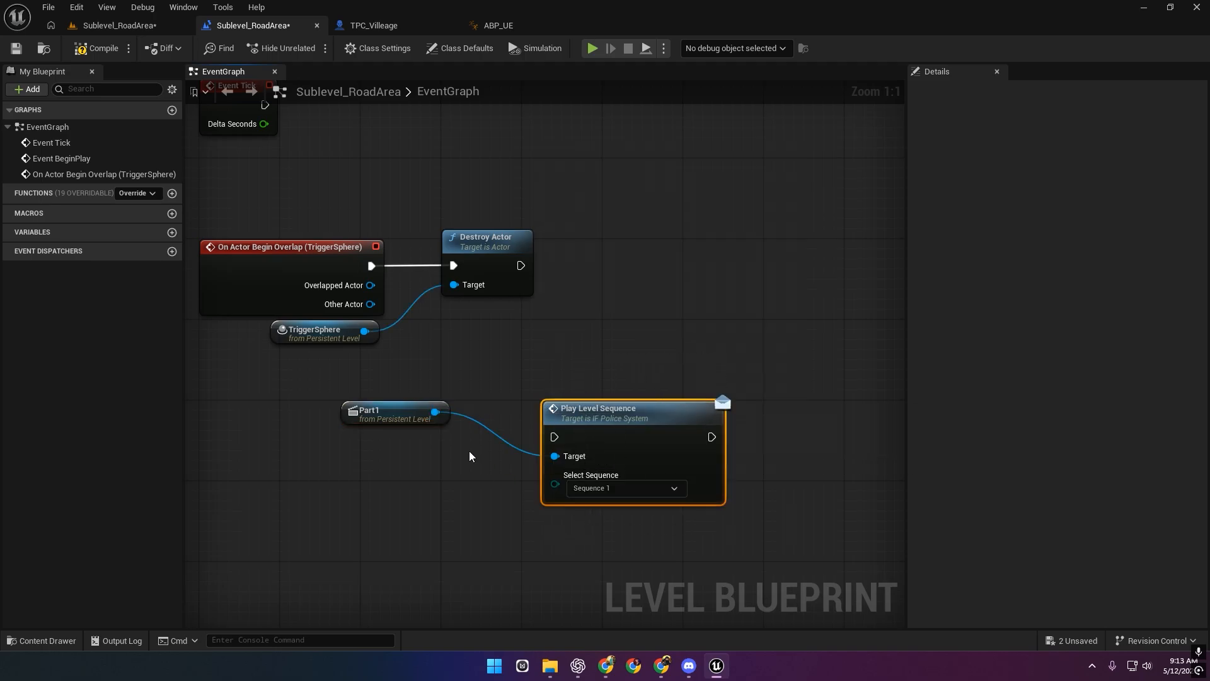
pyautogui.hotkey('ctrl', 'z')
# Search Part1's actions for 'play seq', adding and then removing a Sequence Player node.
pyautogui.moveTo(433, 412); pyautogui.dragTo(580, 392)
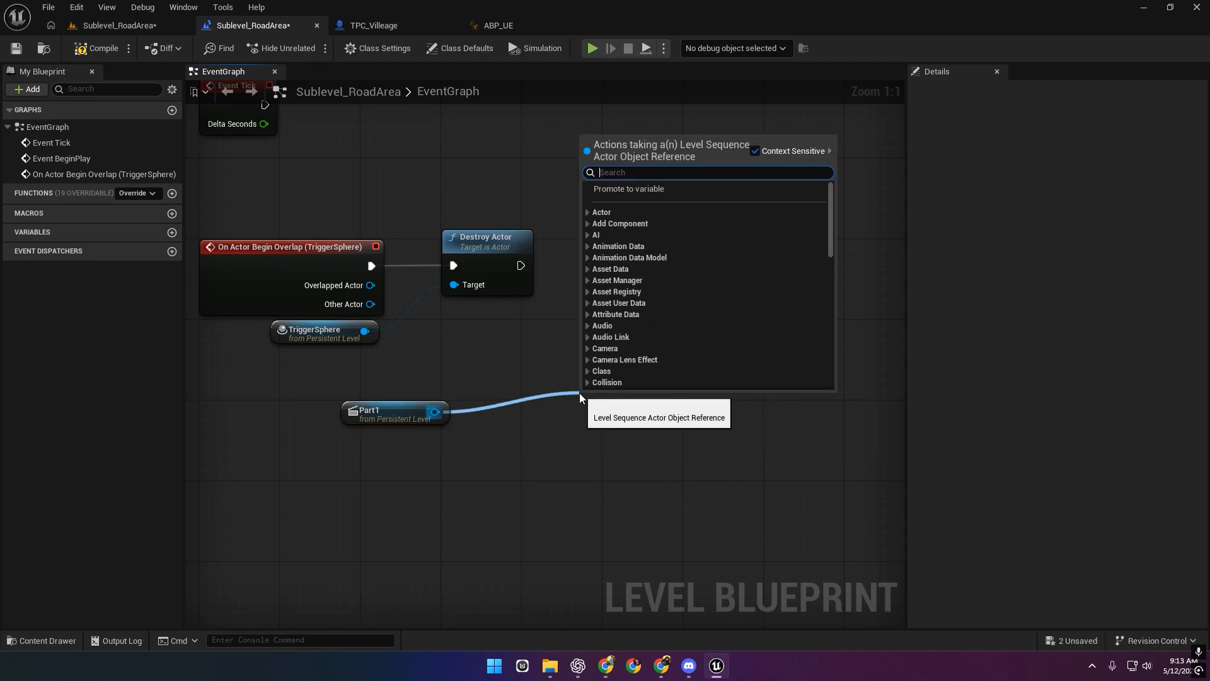
pyautogui.write('play s')
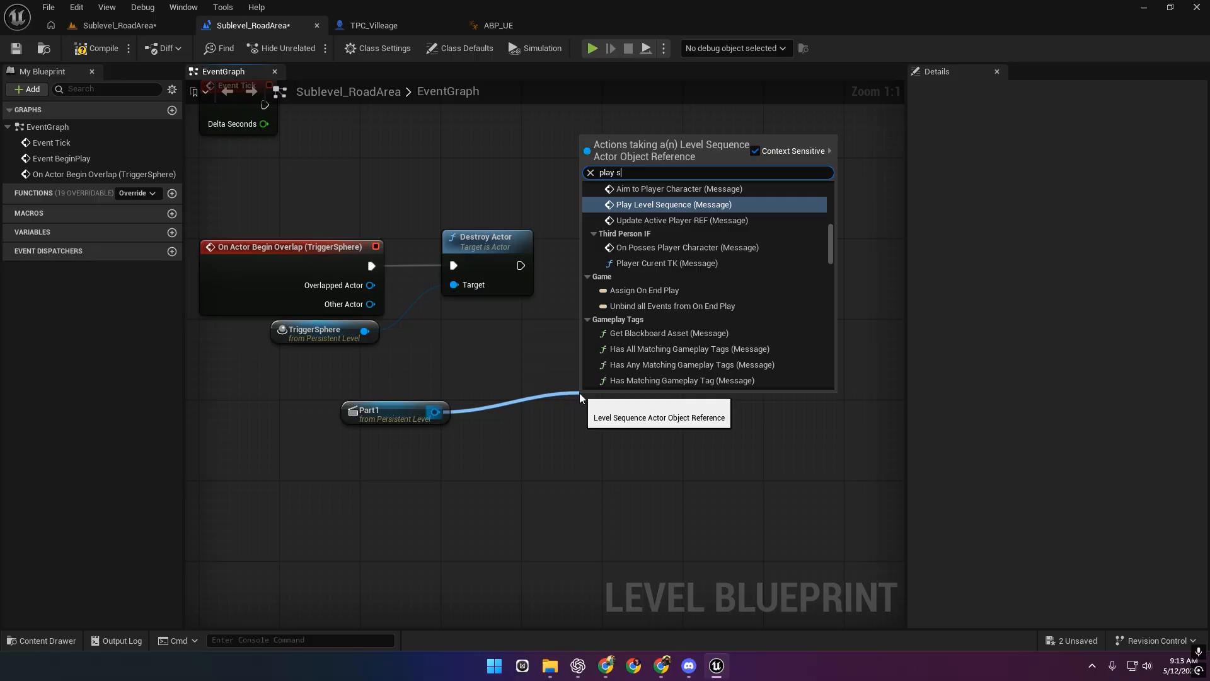
pyautogui.write('equence')
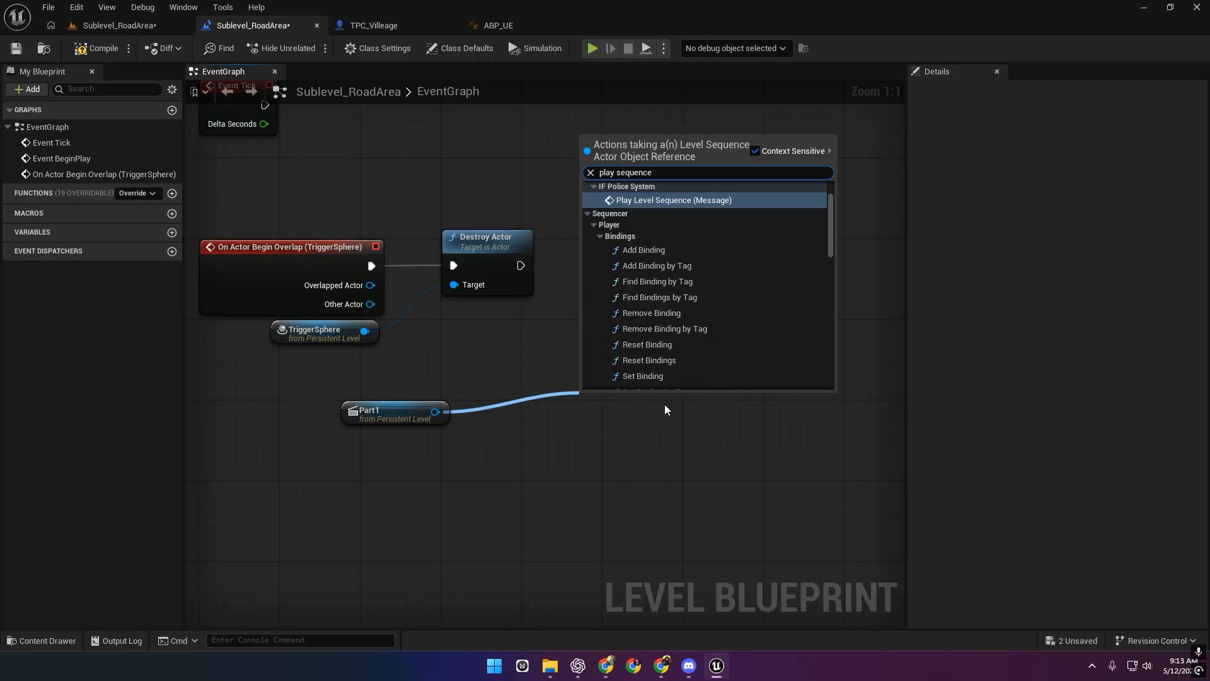
pyautogui.scroll(-10, 712, 315)
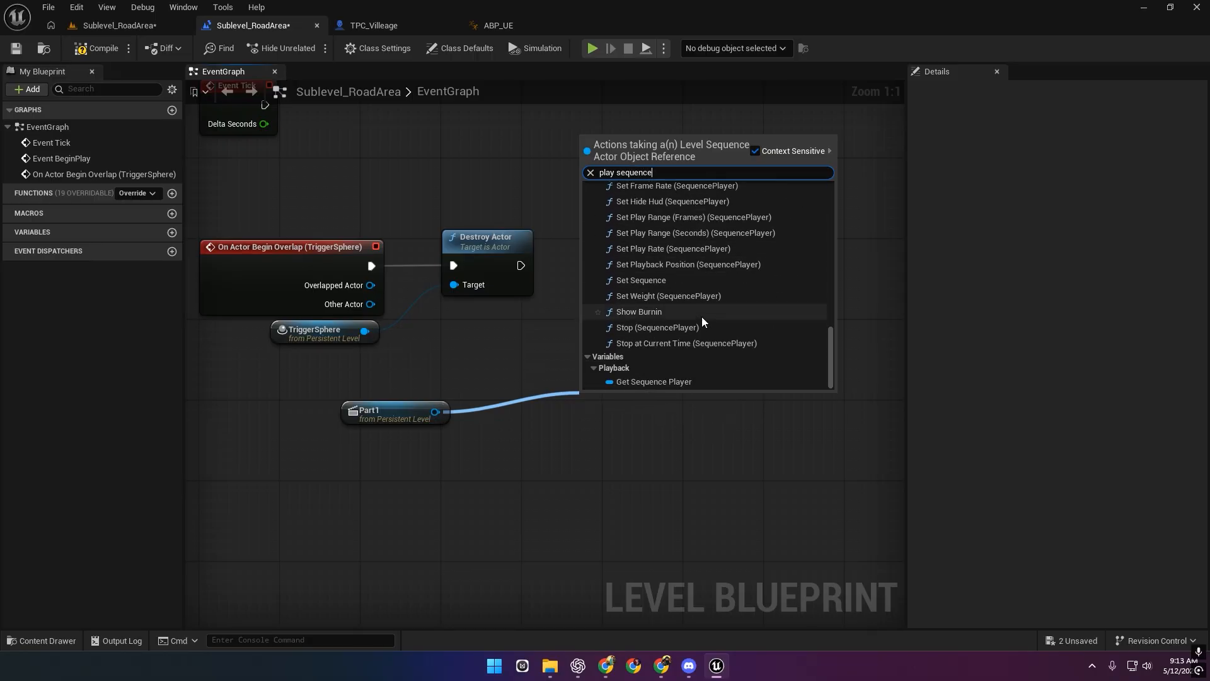
pyautogui.click(682, 382)
pyautogui.moveTo(628, 404); pyautogui.dragTo(525, 410)
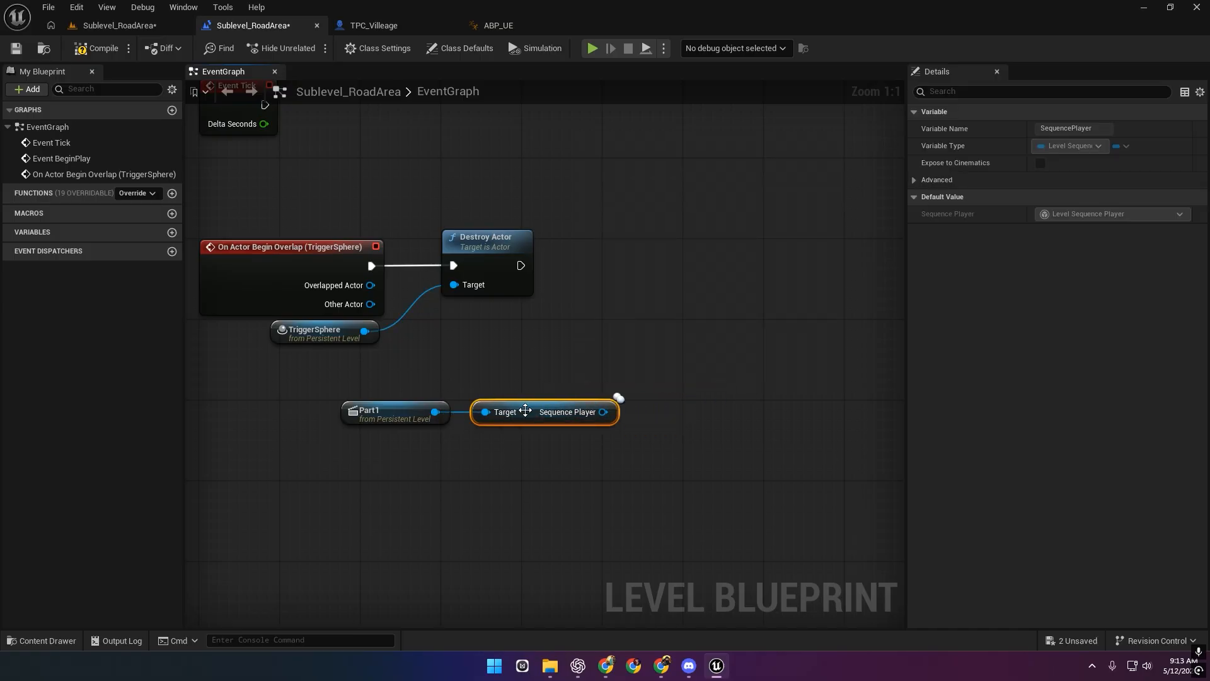
pyautogui.press('Delete')
# Get Part1's Sequence Player, deleting the extra Create Level Sequence Player node.
pyautogui.moveTo(435, 412); pyautogui.dragTo(508, 409)
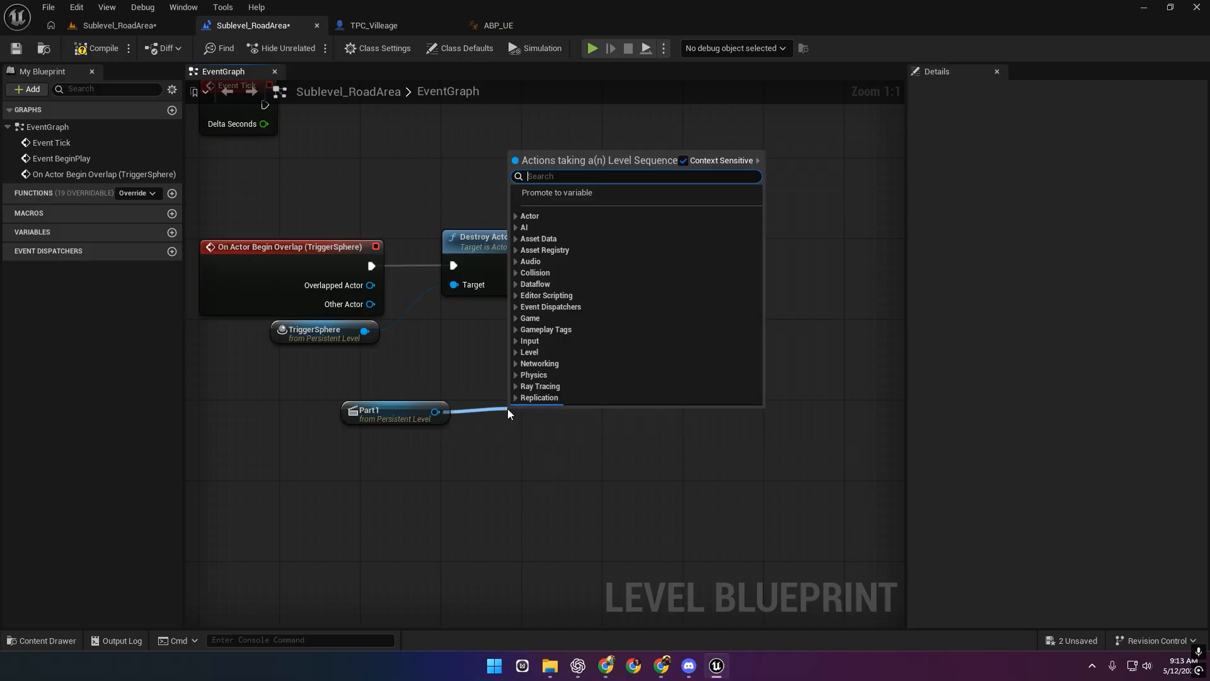
pyautogui.write('sequence pla')
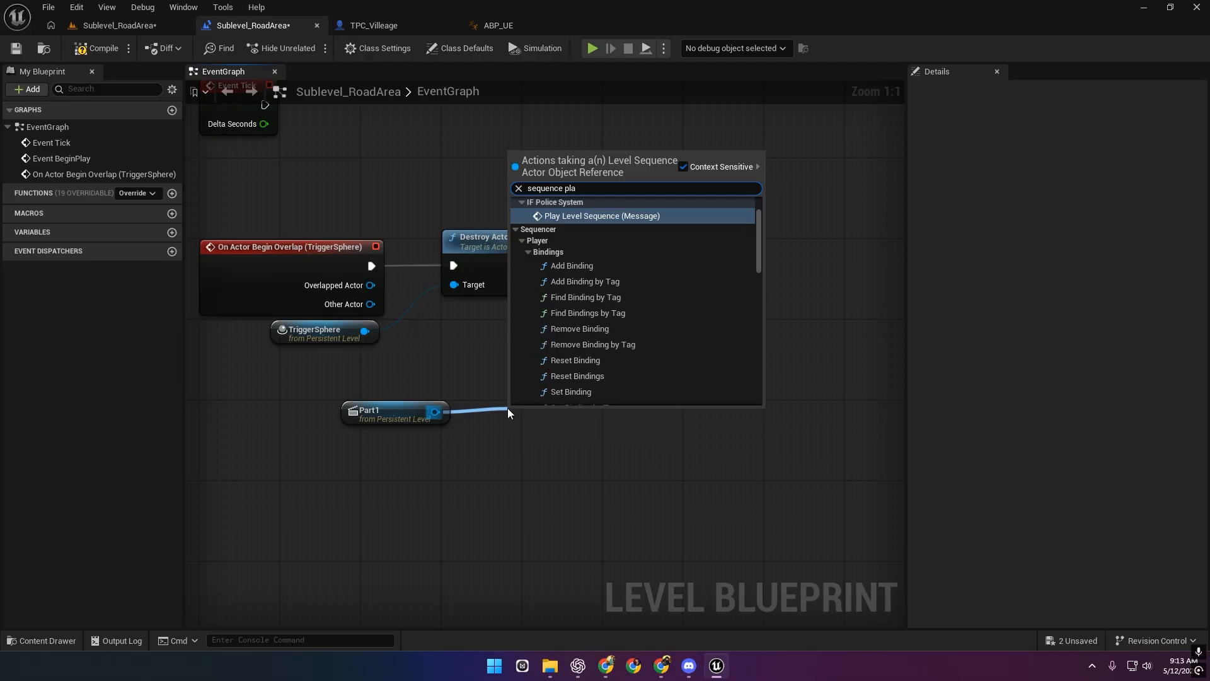
pyautogui.write('yer')
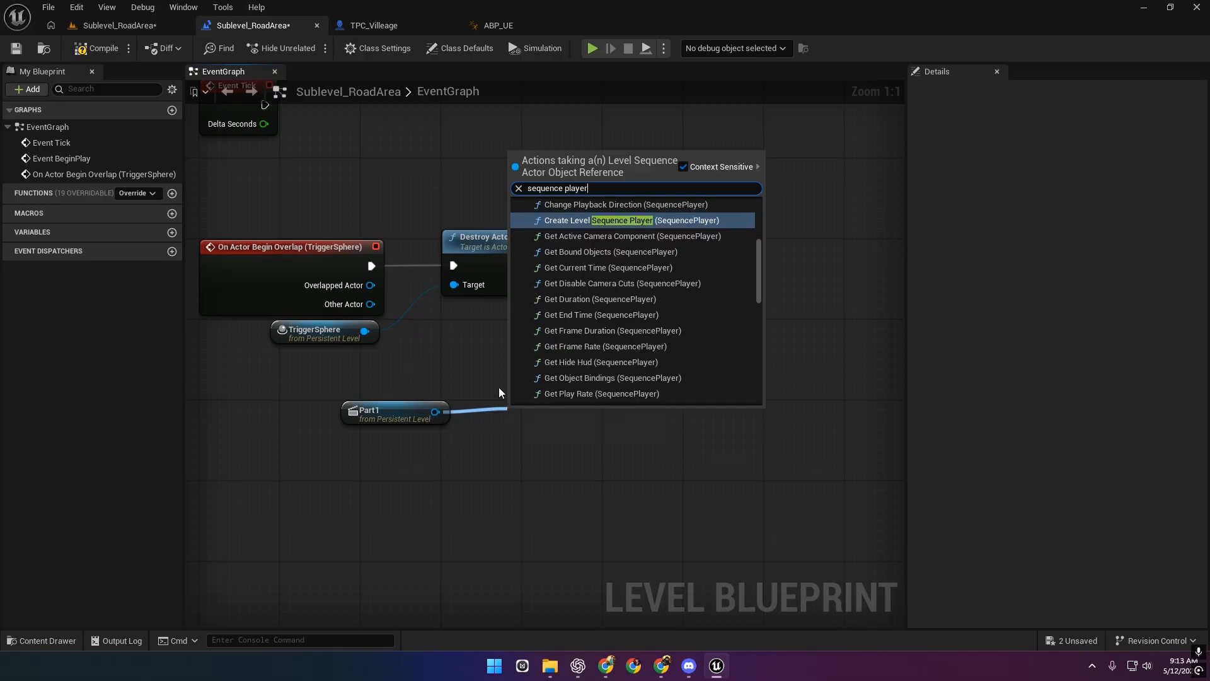
pyautogui.scroll(3, 620, 330)
pyautogui.scroll(3, 644, 344)
pyautogui.scroll(-4, 661, 344)
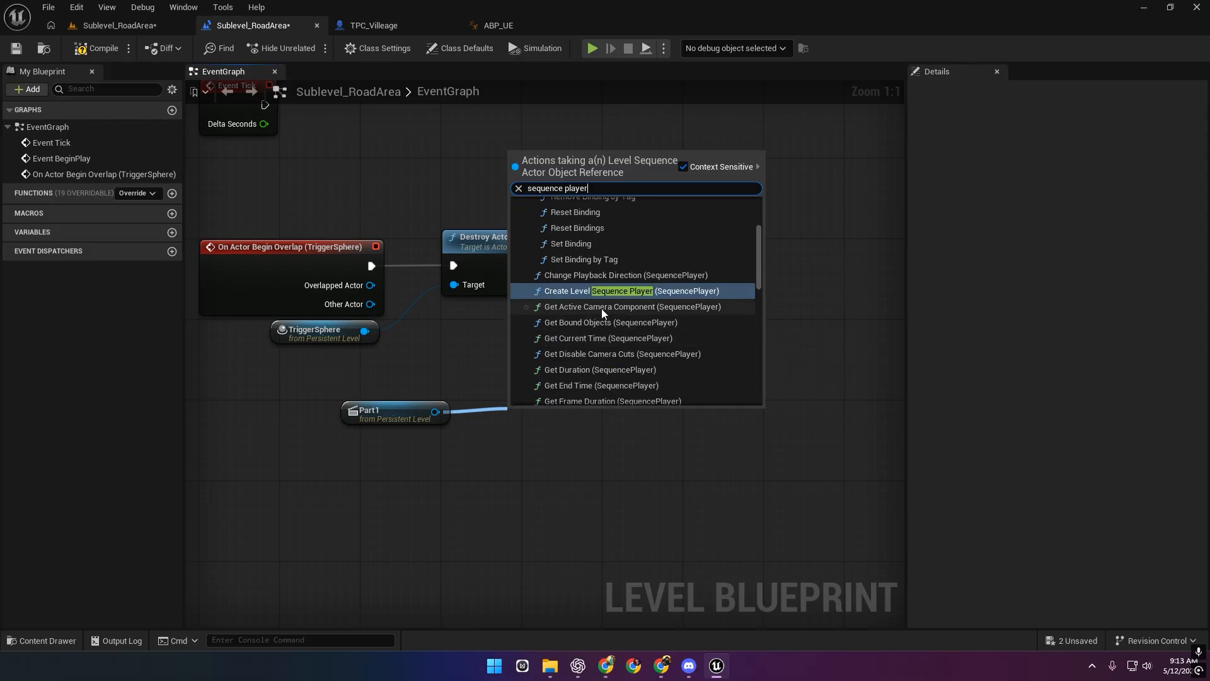
pyautogui.click(601, 304)
pyautogui.moveTo(592, 361); pyautogui.dragTo(700, 399)
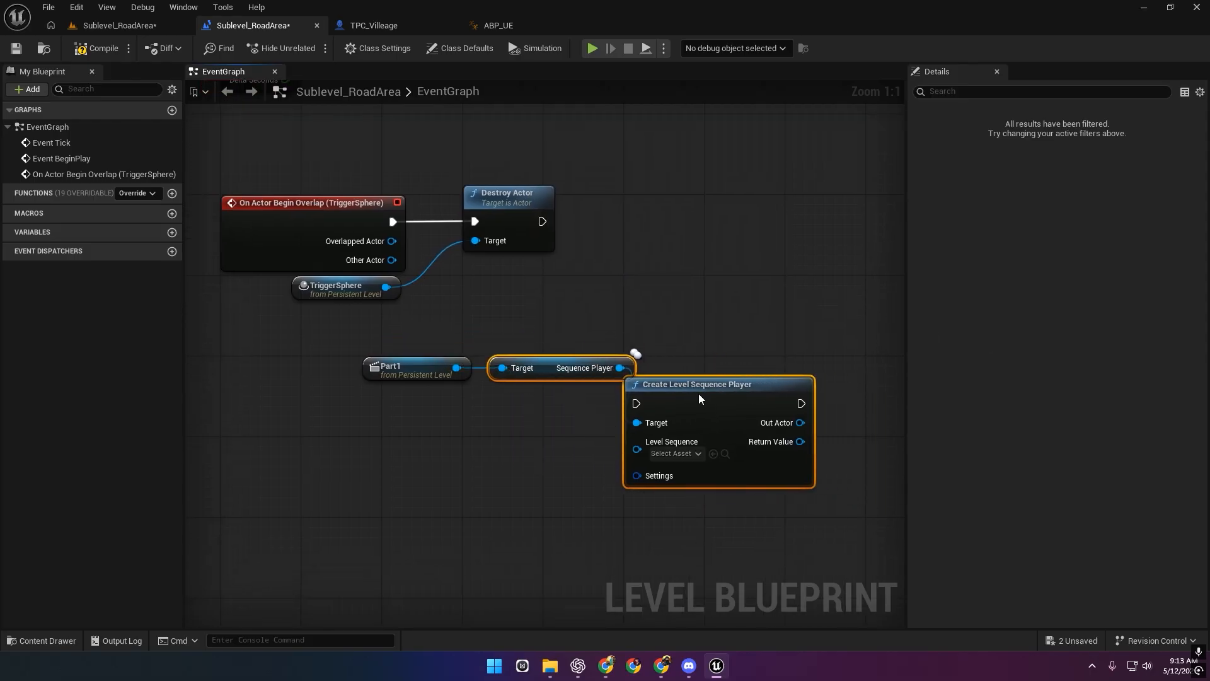
pyautogui.press('Delete')
# Add a Play node on the Sequence Player, running after Destroy Actor.
pyautogui.moveTo(621, 367); pyautogui.dragTo(655, 233)
pyautogui.write('play')
pyautogui.press('Return')
pyautogui.moveTo(729, 227); pyautogui.dragTo(740, 216)
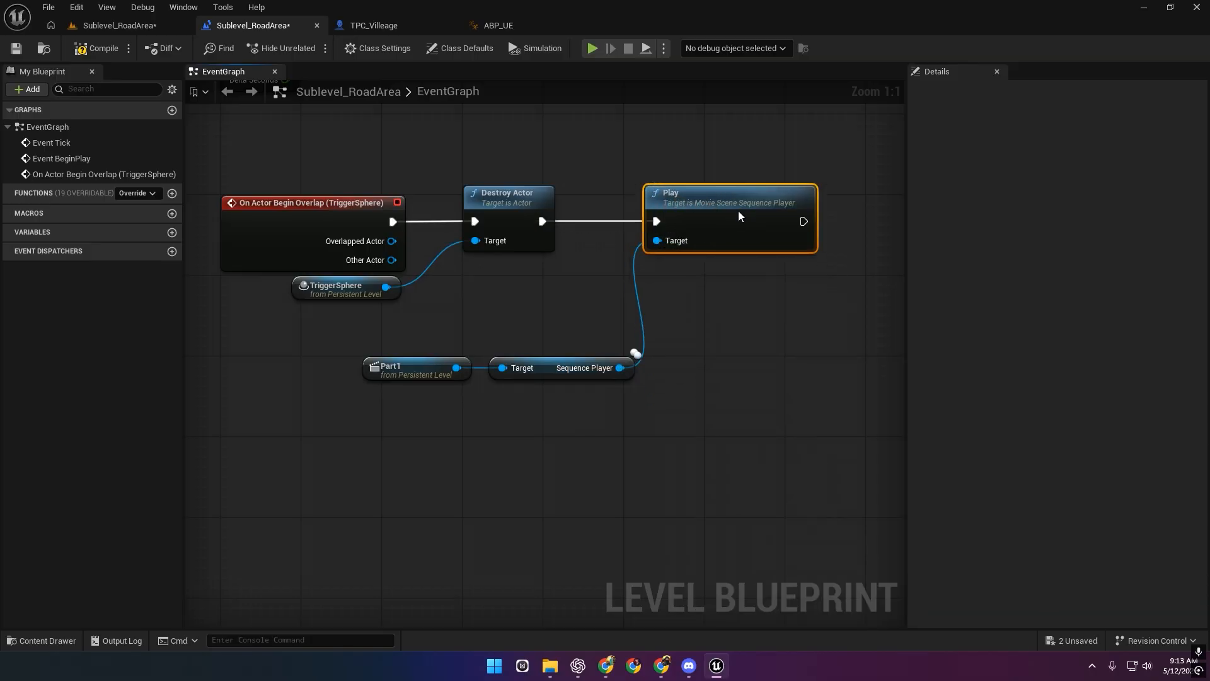
pyautogui.click(163, 33)
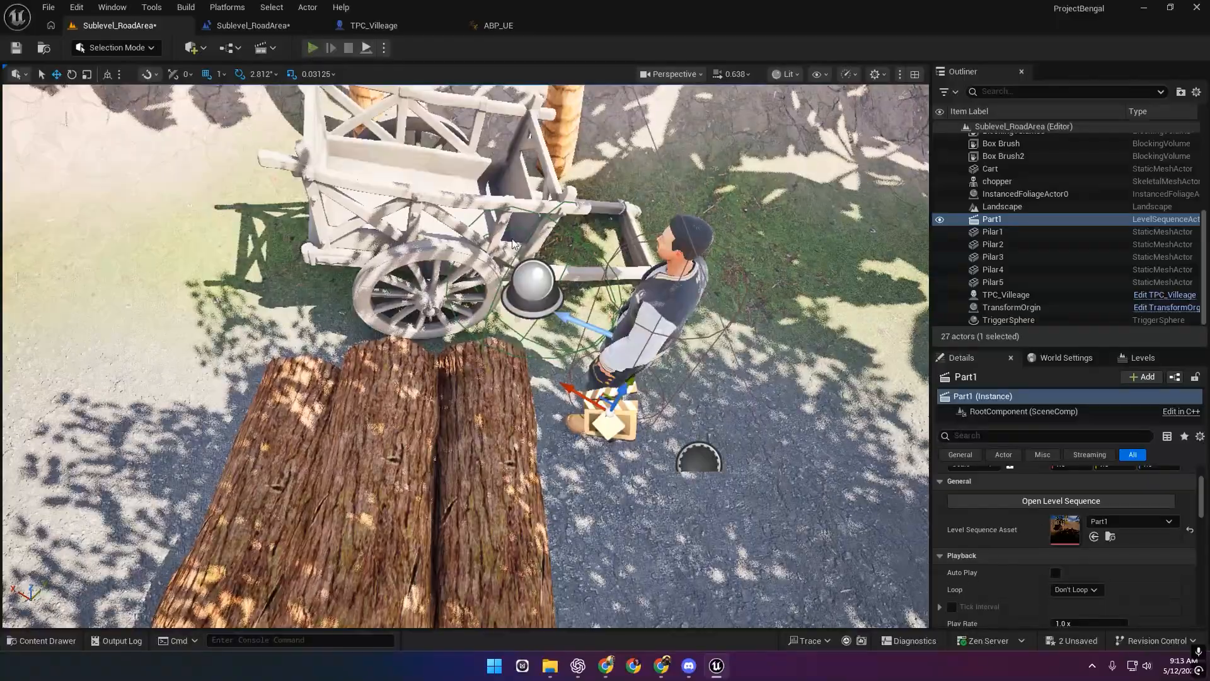
# Playtest the level, walking and jumping around the cart, then exit with Esc.
pyautogui.hotkey('alt', 'p')
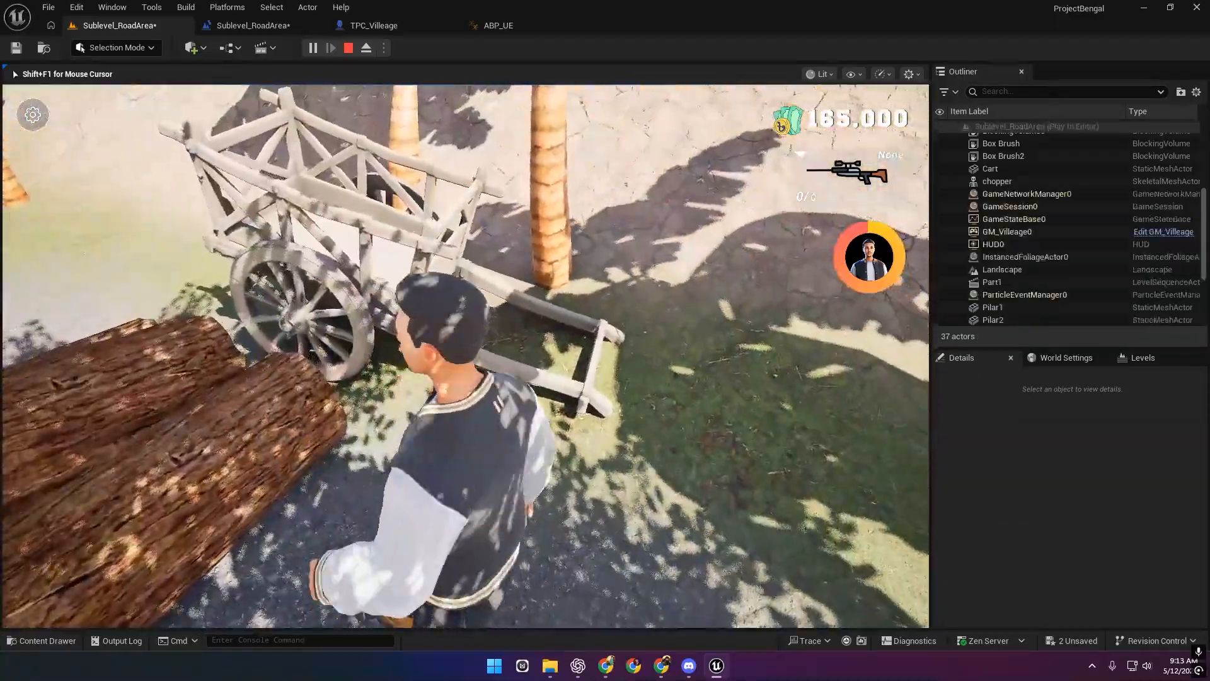
pyautogui.press('w')
pyautogui.press('space')
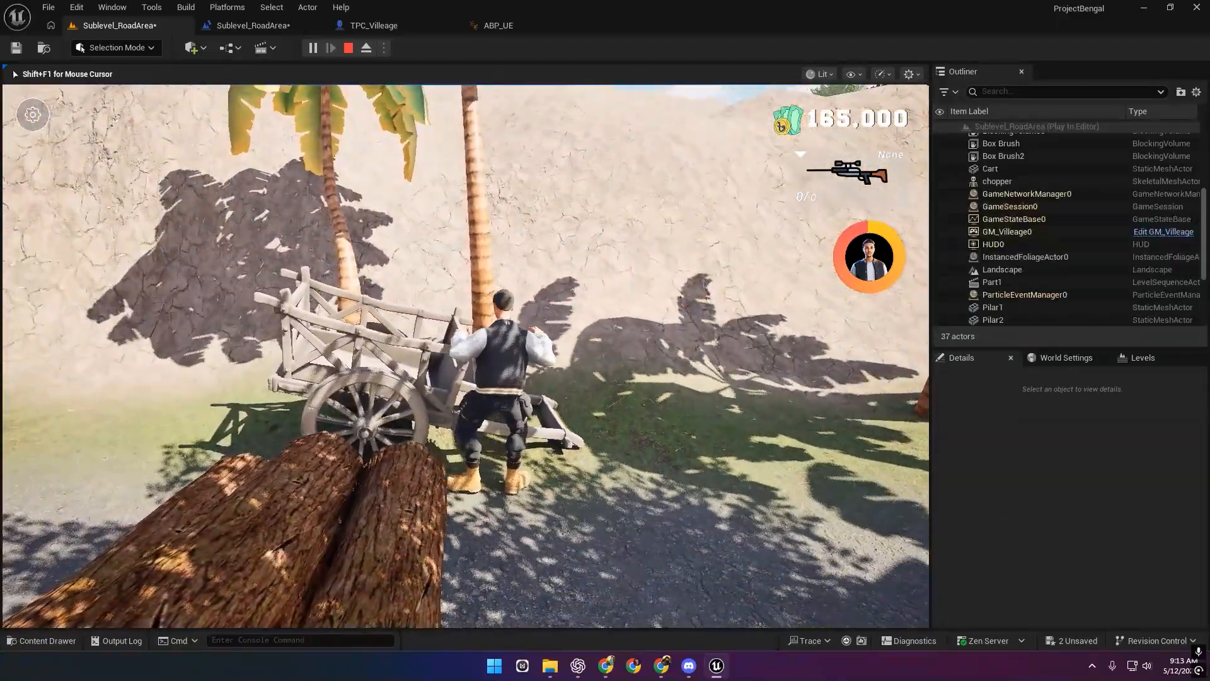
pyautogui.press('a')
pyautogui.press('space')
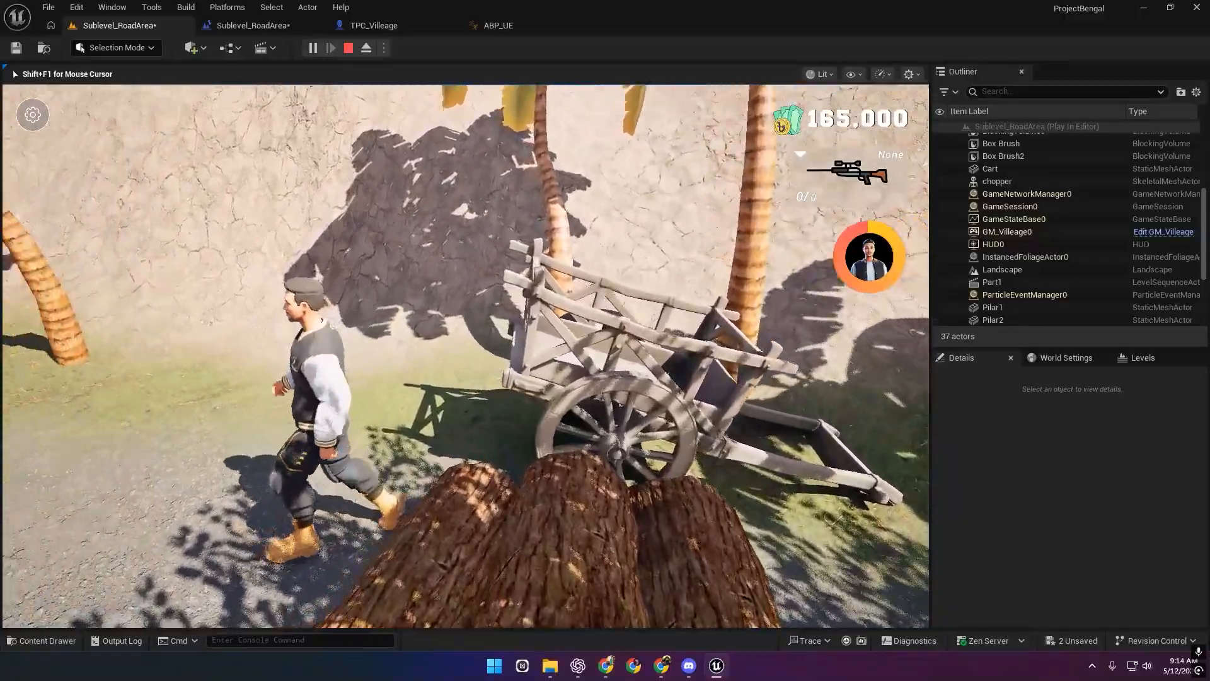
pyautogui.press('Escape')
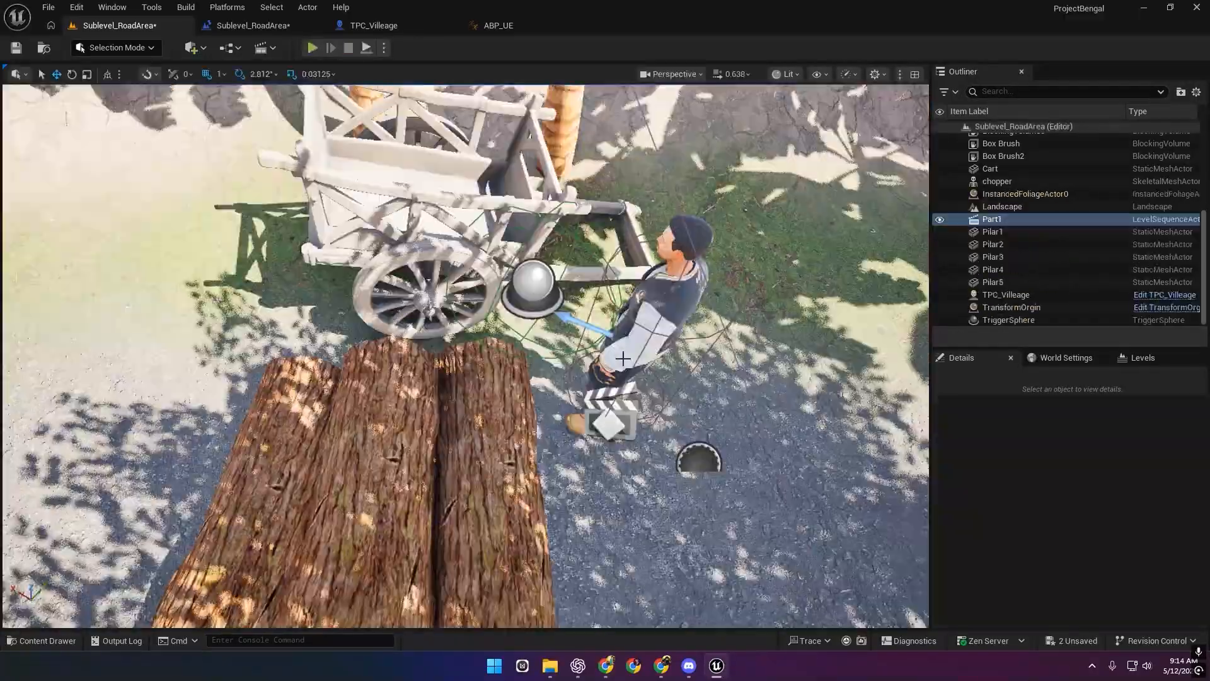
# Save the level, select TPC_Villeage, and playtest again walking past the cart.
pyautogui.click(16, 48)
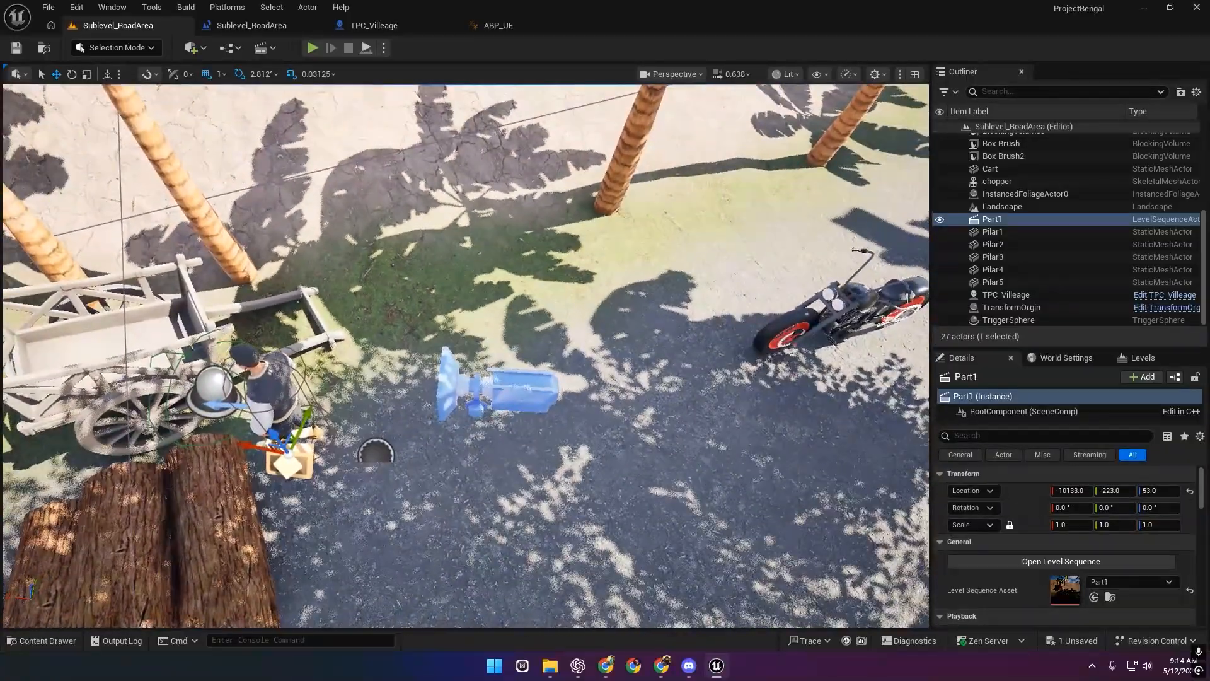
pyautogui.click(274, 388)
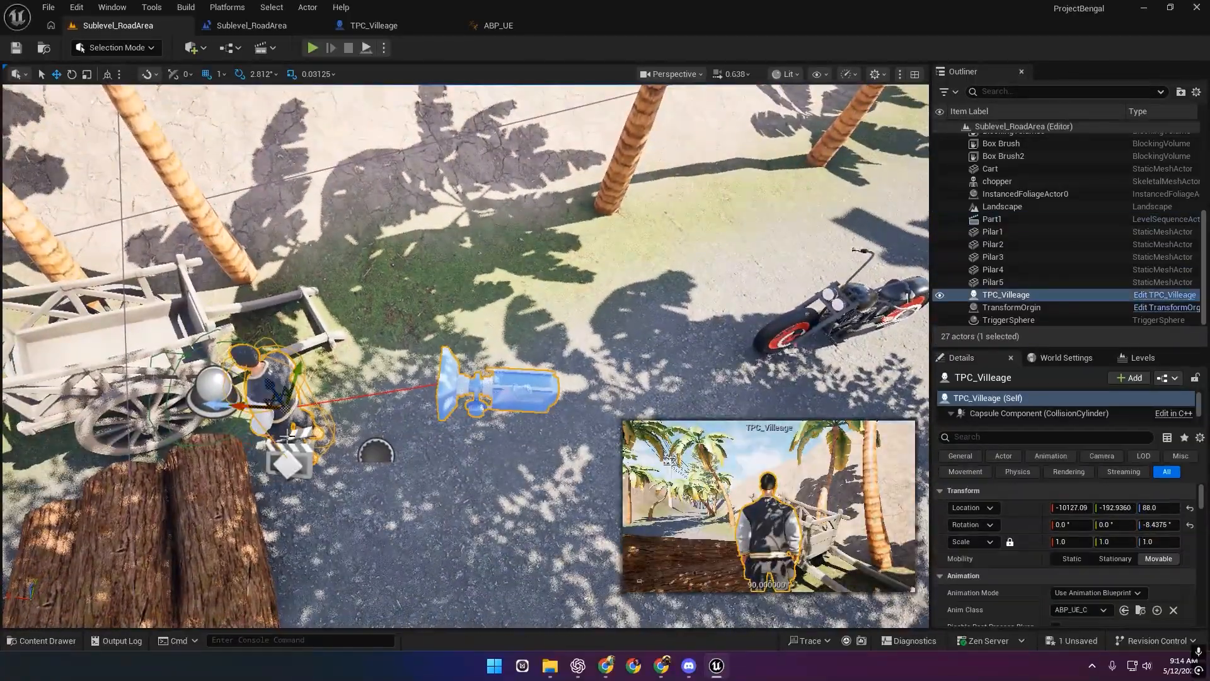
pyautogui.moveTo(274, 388); pyautogui.dragTo(372, 449, button='right')
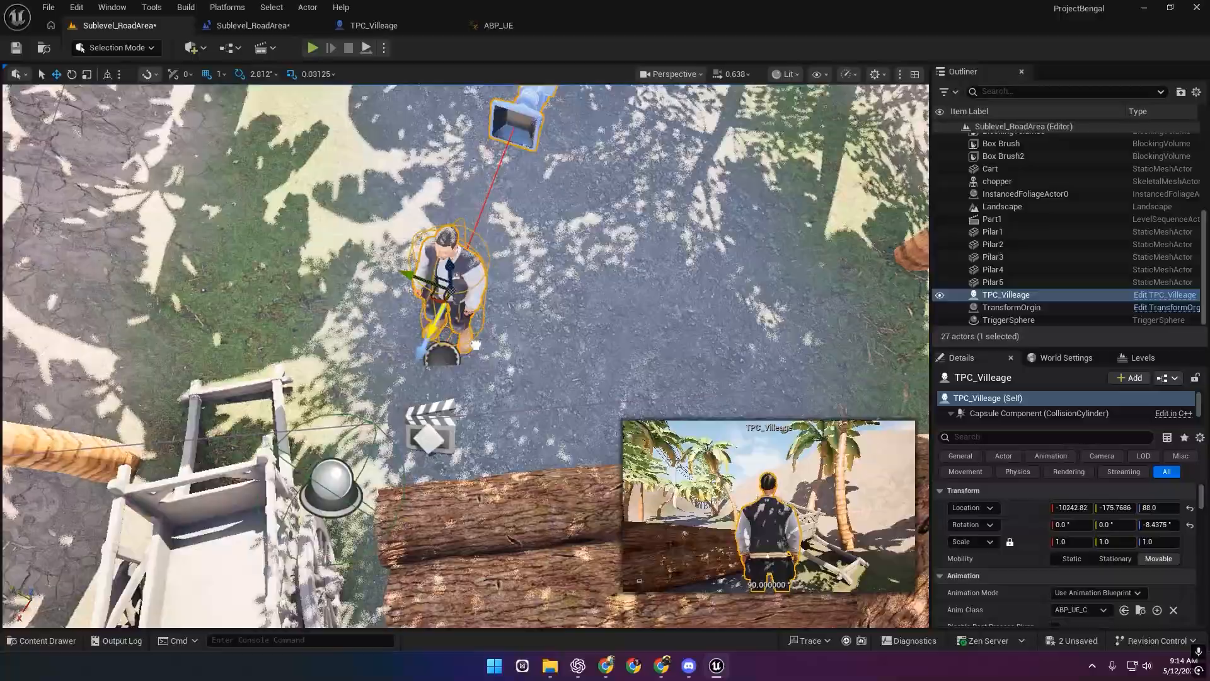
pyautogui.hotkey('alt', 'p')
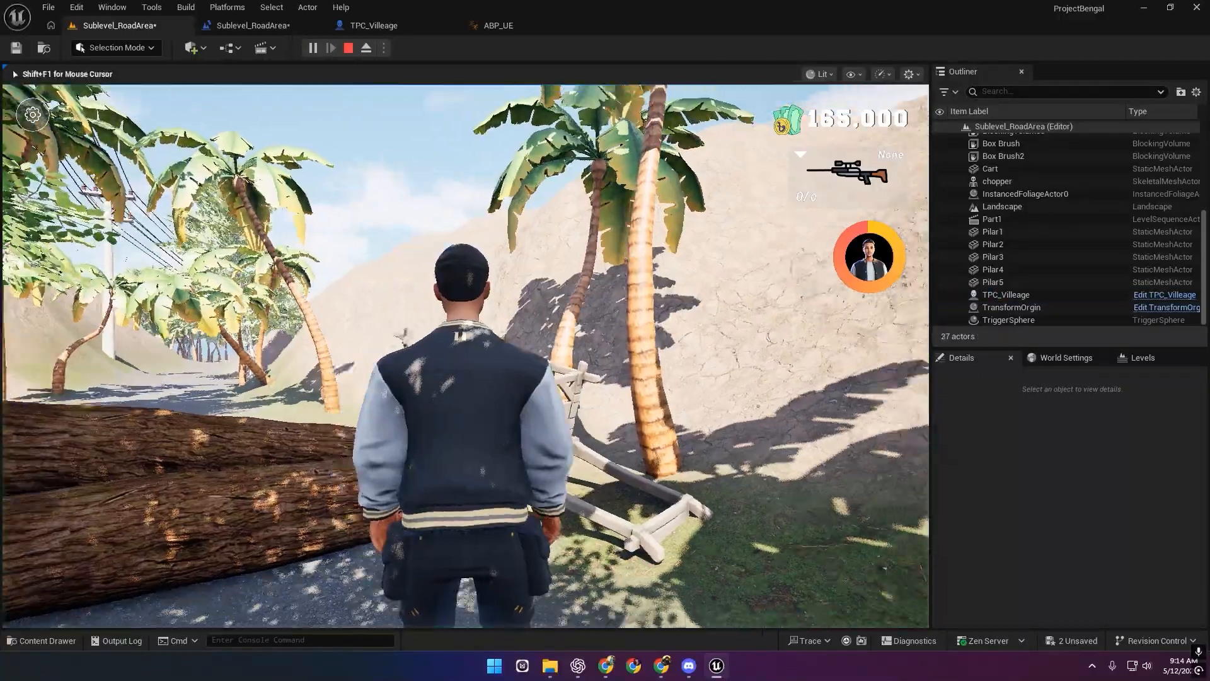
pyautogui.press('w')
pyautogui.press('w')
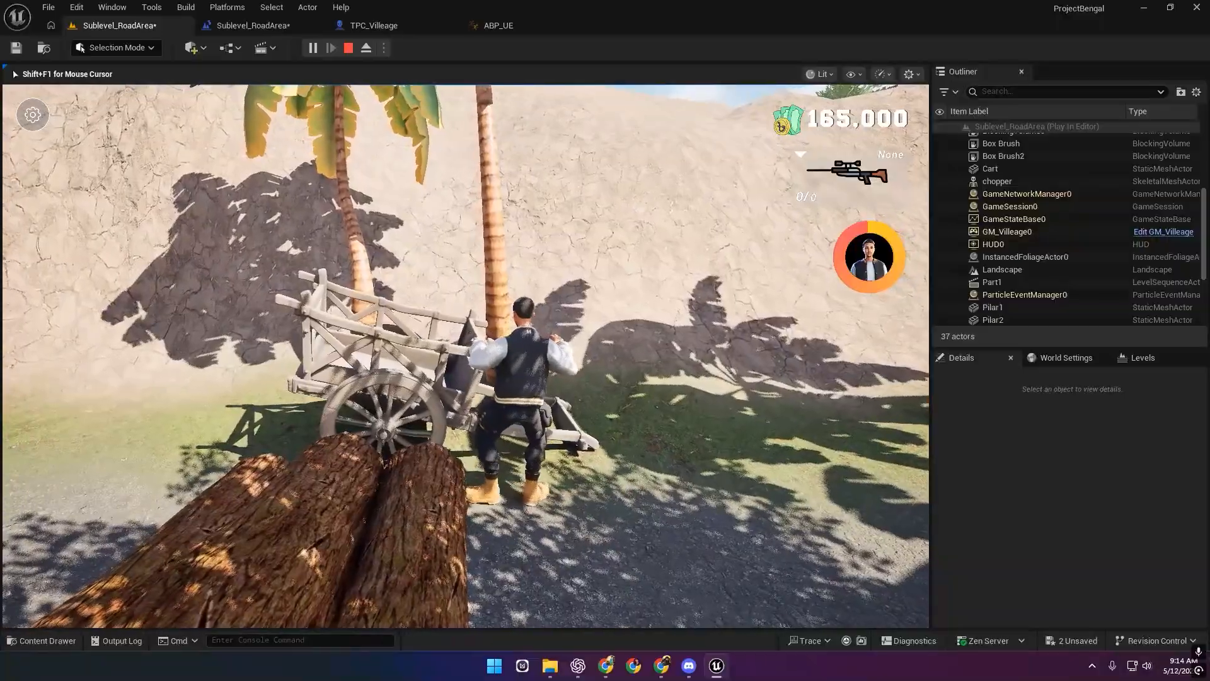
pyautogui.press('a')
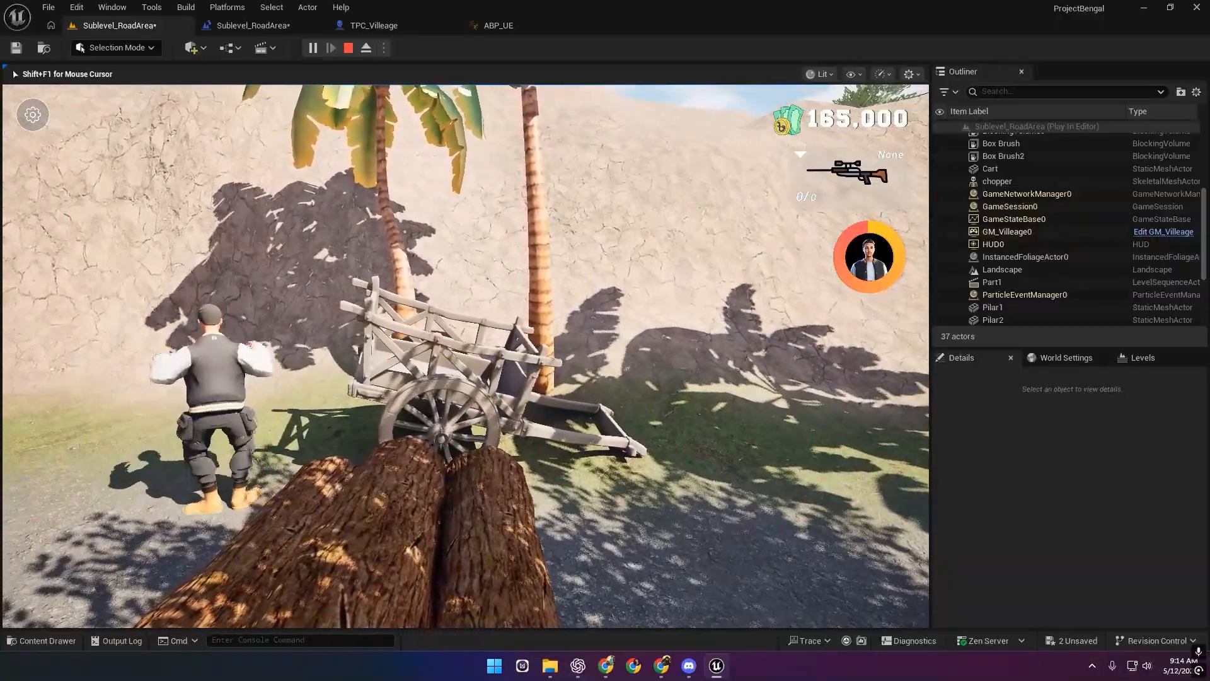
pyautogui.press('Escape')
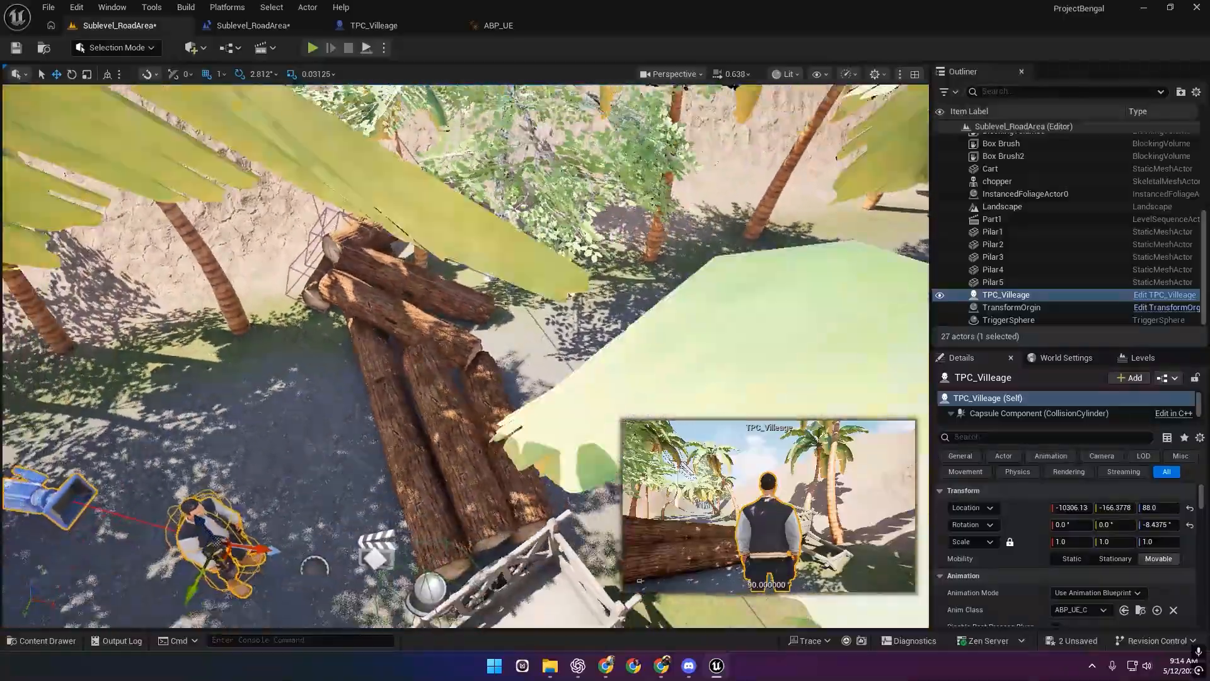
pyautogui.moveTo(547, 396)
pyautogui.mouseDown(button='right')
pyautogui.moveTo(593, 398)
pyautogui.moveTo(547, 396)
pyautogui.mouseUp(button='right')
pyautogui.moveTo(426, 385); pyautogui.dragTo(489, 389, button='right')
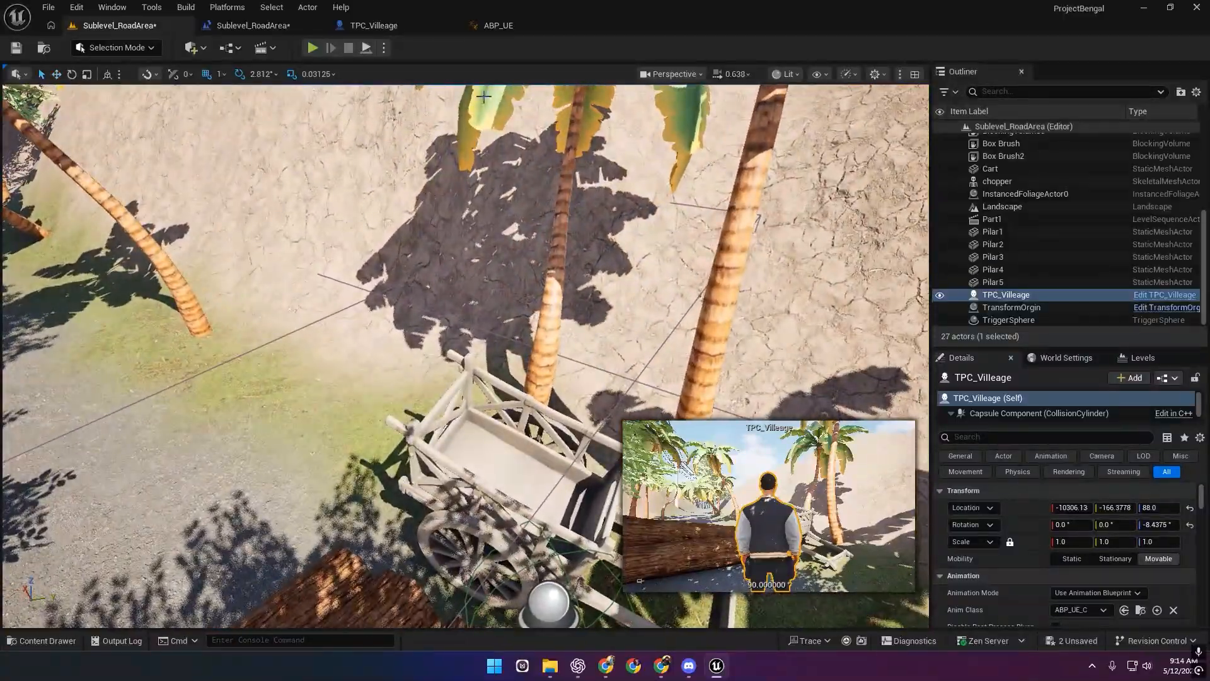
pyautogui.click(815, 74)
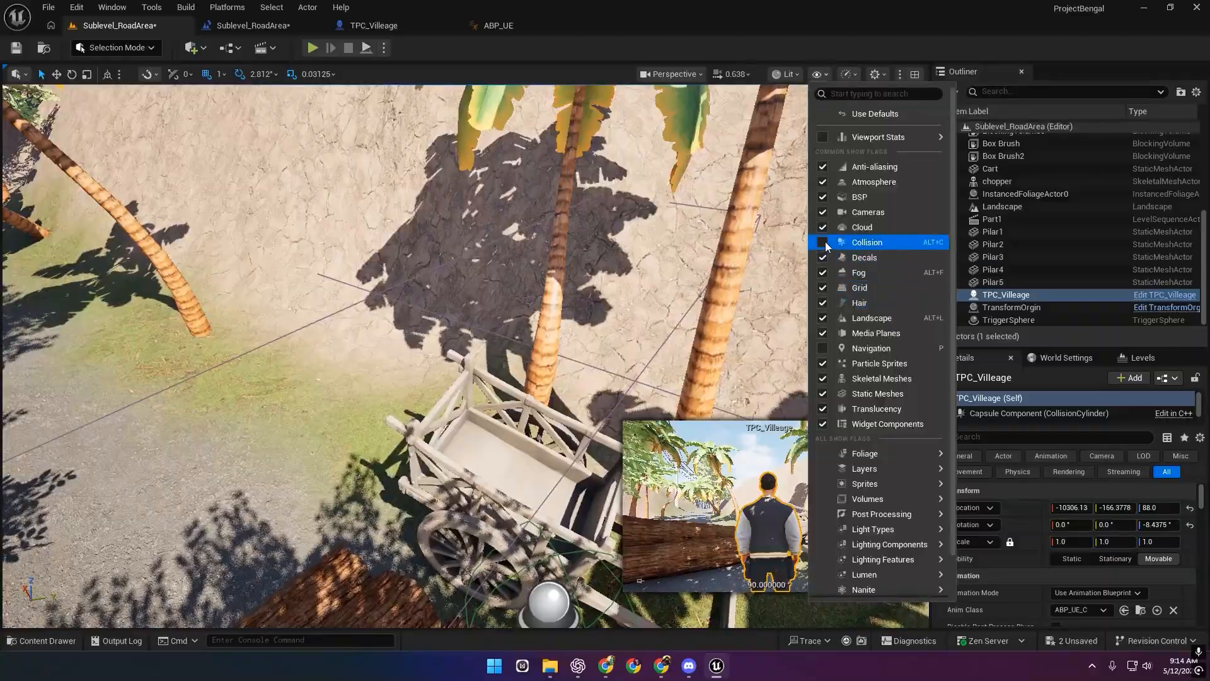
pyautogui.moveTo(567, 303); pyautogui.dragTo(334, 272, button='right')
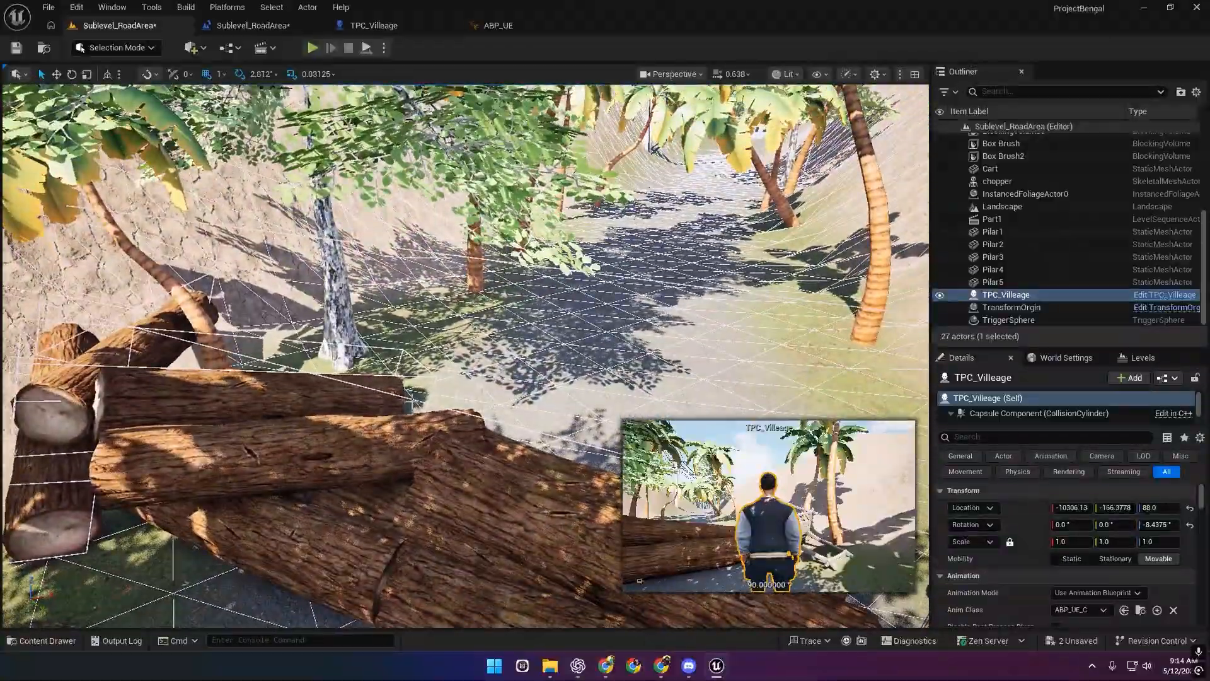
pyautogui.click(411, 402)
pyautogui.moveTo(411, 402)
pyautogui.mouseDown(button='right')
pyautogui.moveTo(548, 438)
pyautogui.moveTo(567, 359)
pyautogui.moveTo(564, 428)
pyautogui.moveTo(410, 424)
pyautogui.mouseUp(button='right')
pyautogui.click(462, 296)
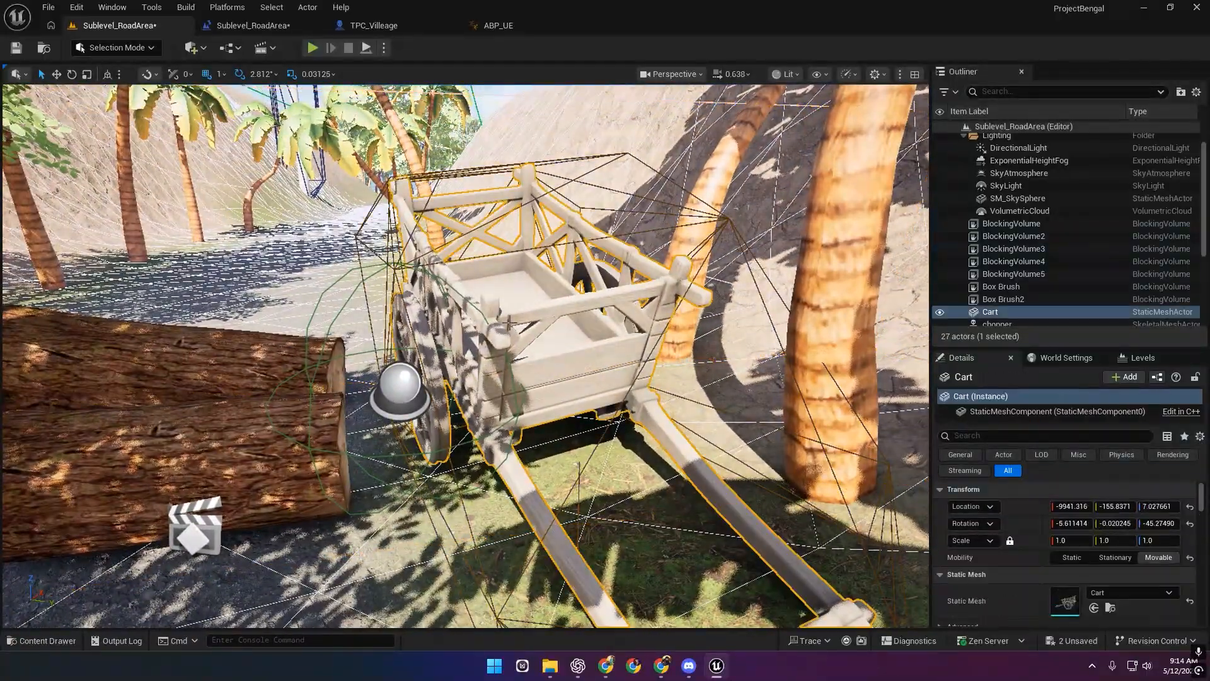
pyautogui.click(939, 312)
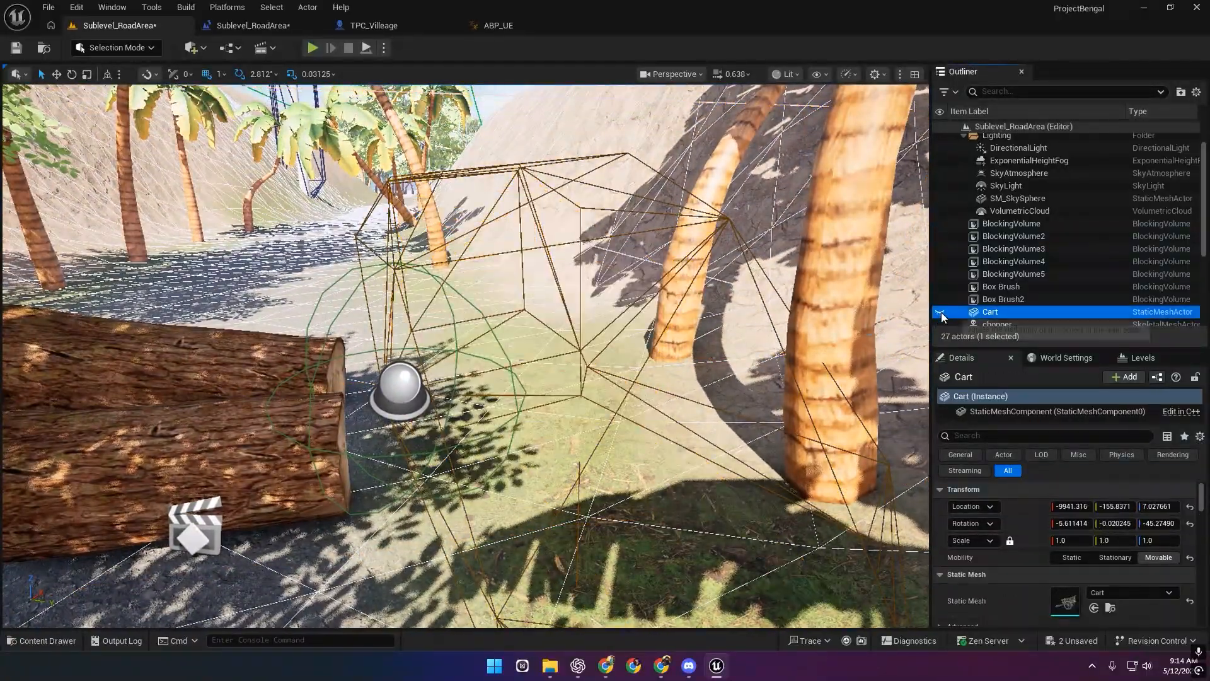
pyautogui.click(940, 312)
pyautogui.click(791, 75)
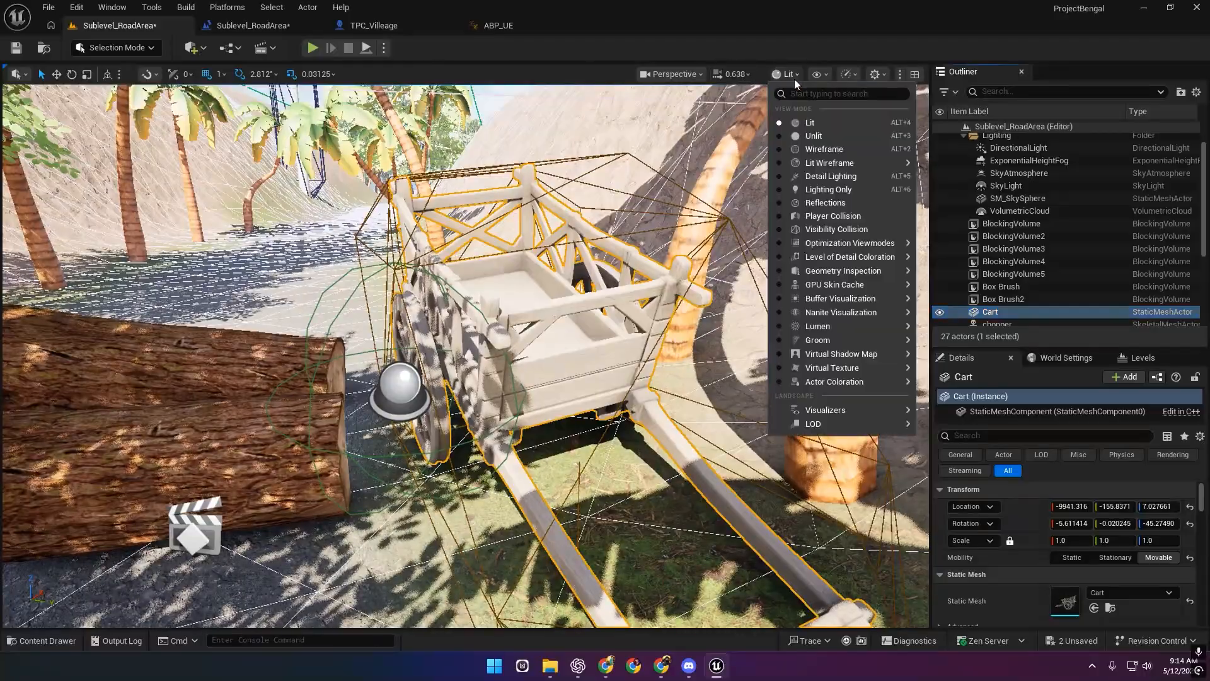
pyautogui.click(850, 75)
pyautogui.click(822, 74)
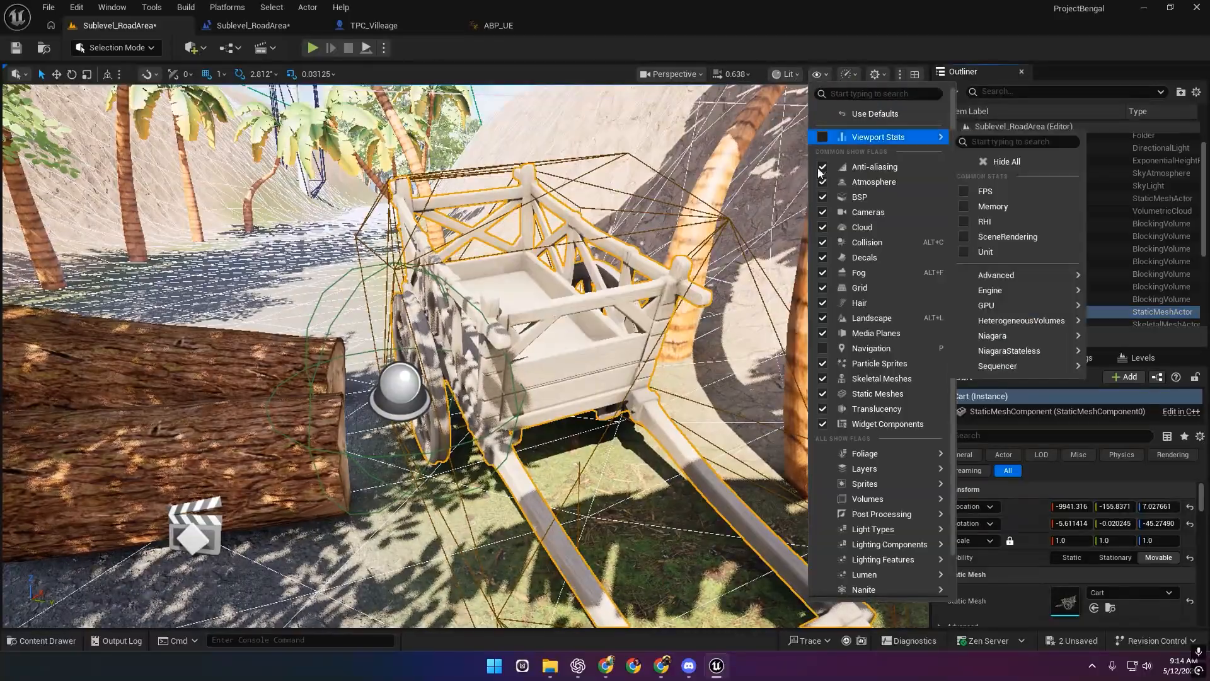
pyautogui.click(825, 243)
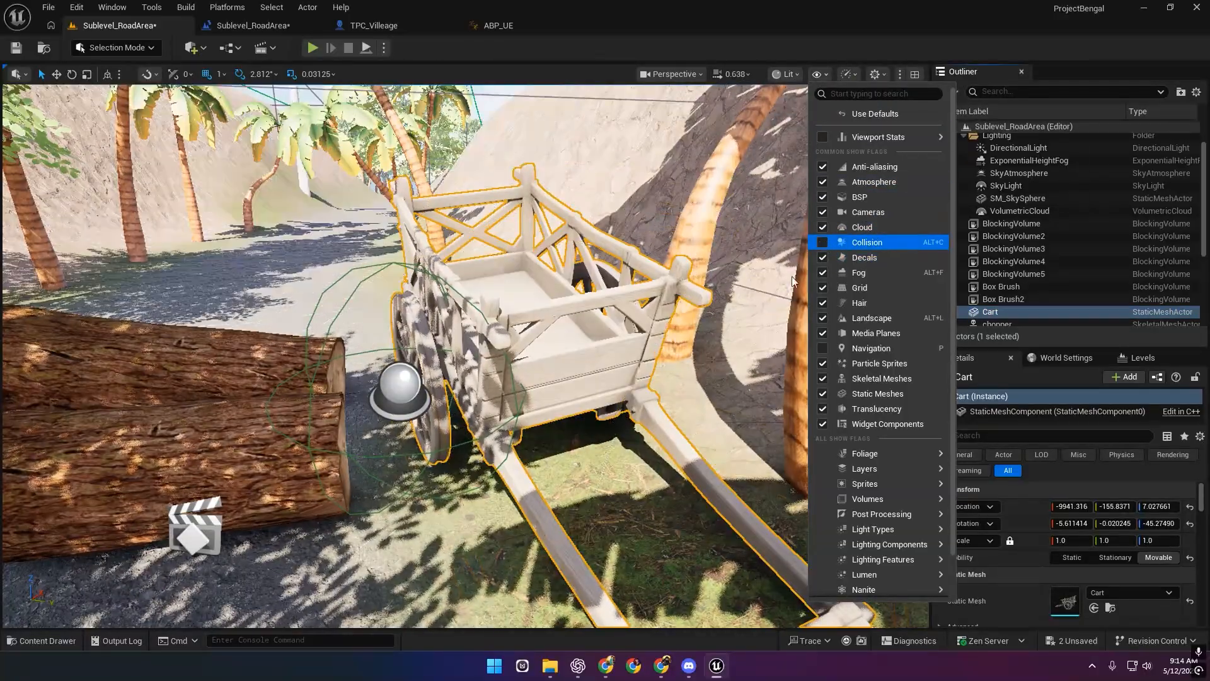
pyautogui.click(211, 522)
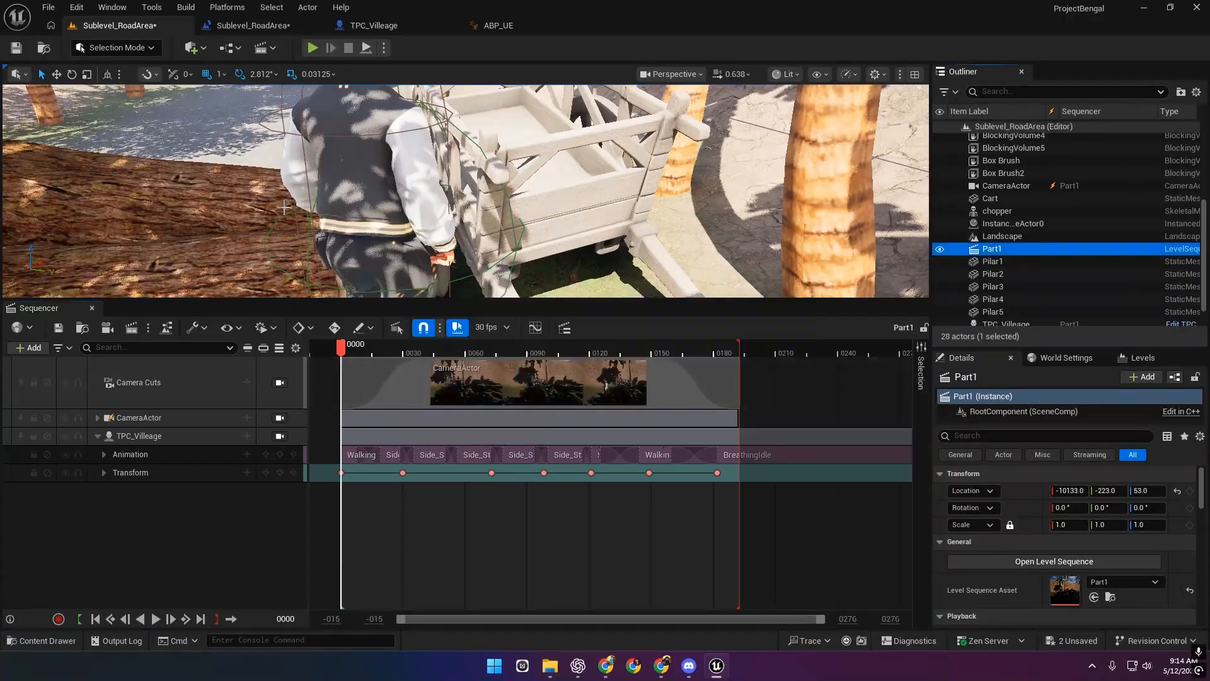
# Add BlockingVolume2 to the Part1 sequence with a BrushComponent0 component track.
pyautogui.moveTo(344, 190); pyautogui.dragTo(202, 165, button='right')
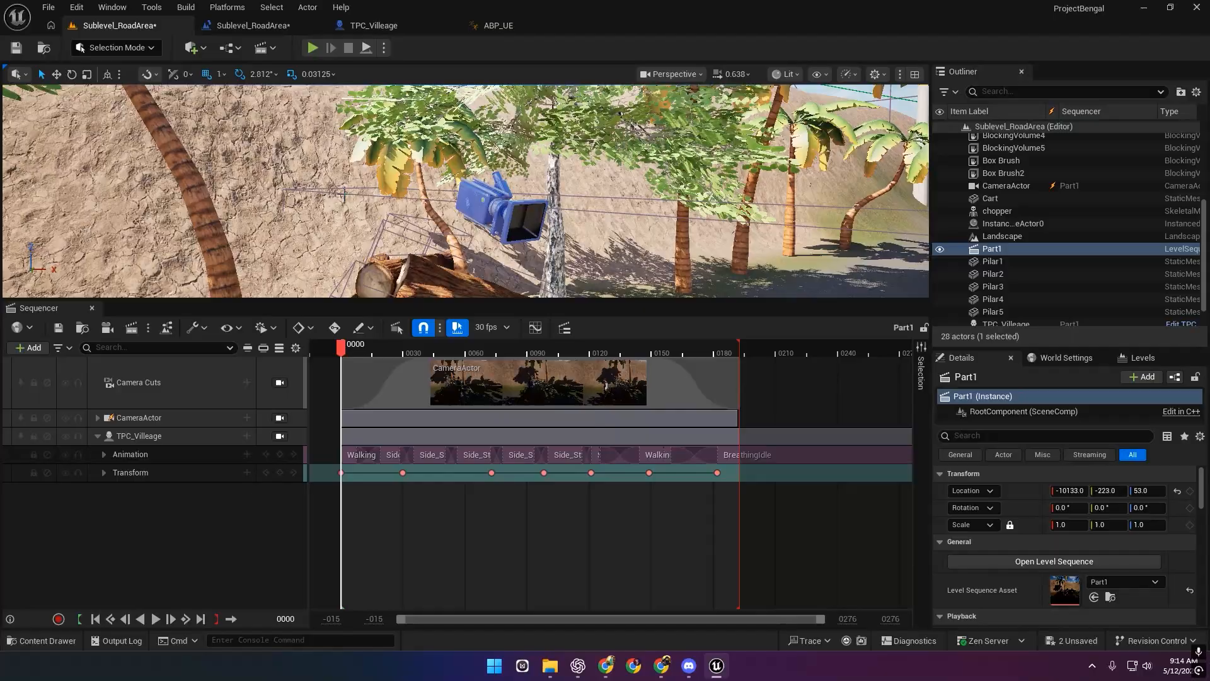
pyautogui.click(344, 194)
pyautogui.moveTo(214, 528); pyautogui.dragTo(208, 530)
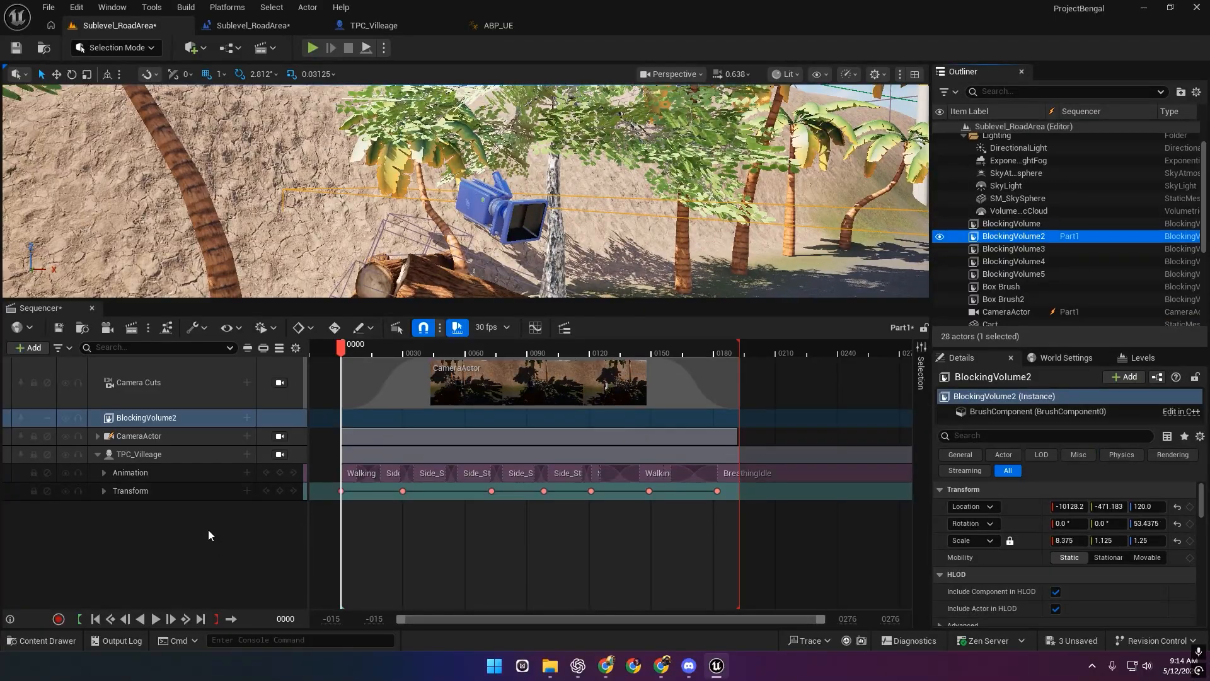
pyautogui.click(246, 417)
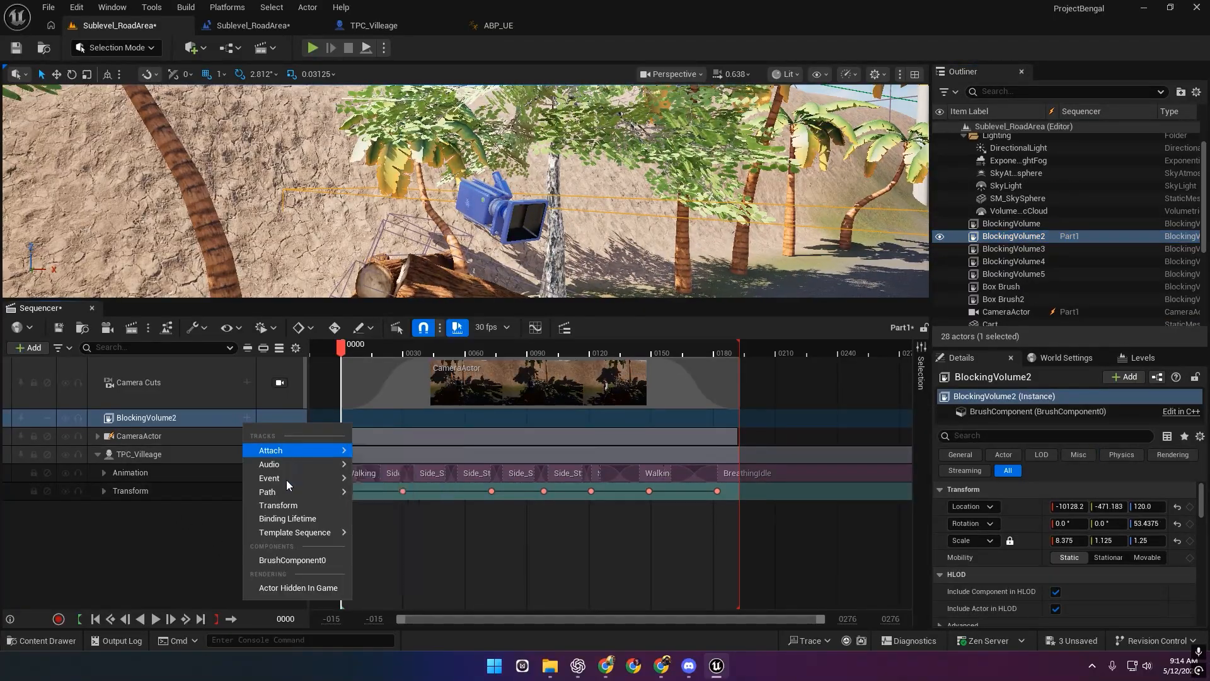
pyautogui.click(293, 560)
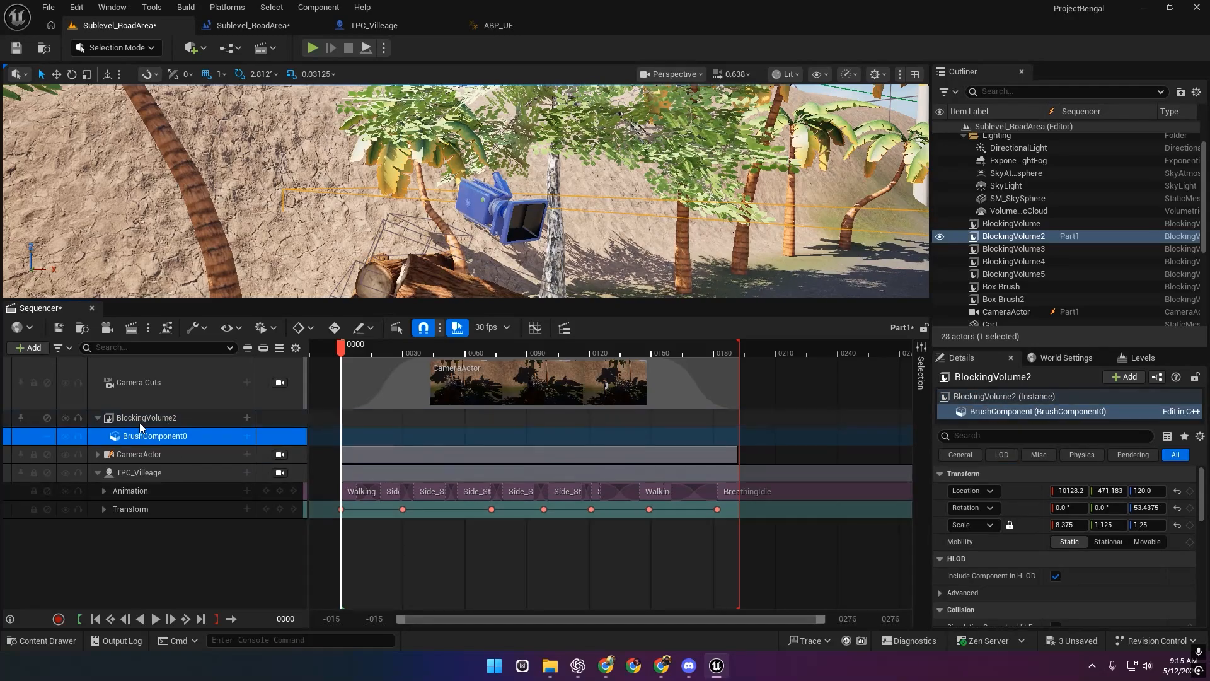
# Add a Collision Enabled track to BrushComponent0, then delete it and reopen its property list.
pyautogui.click(246, 436)
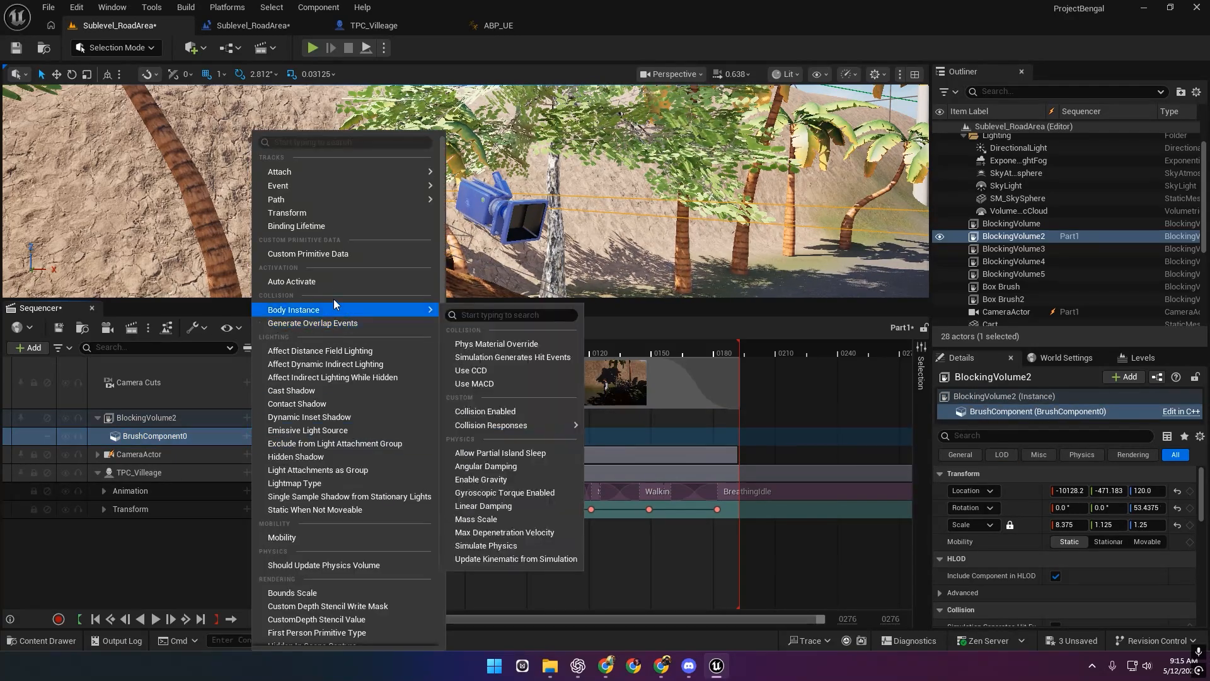
pyautogui.moveTo(336, 313)
pyautogui.click(528, 410)
pyautogui.click(217, 455)
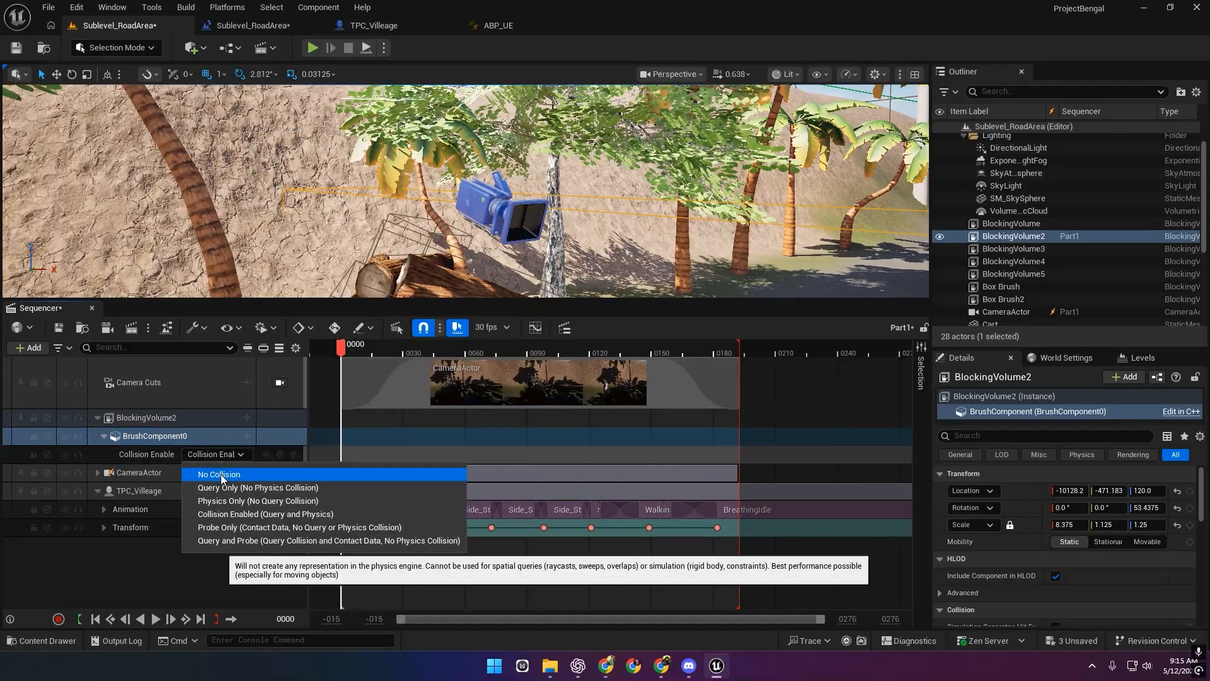
pyautogui.click(163, 455)
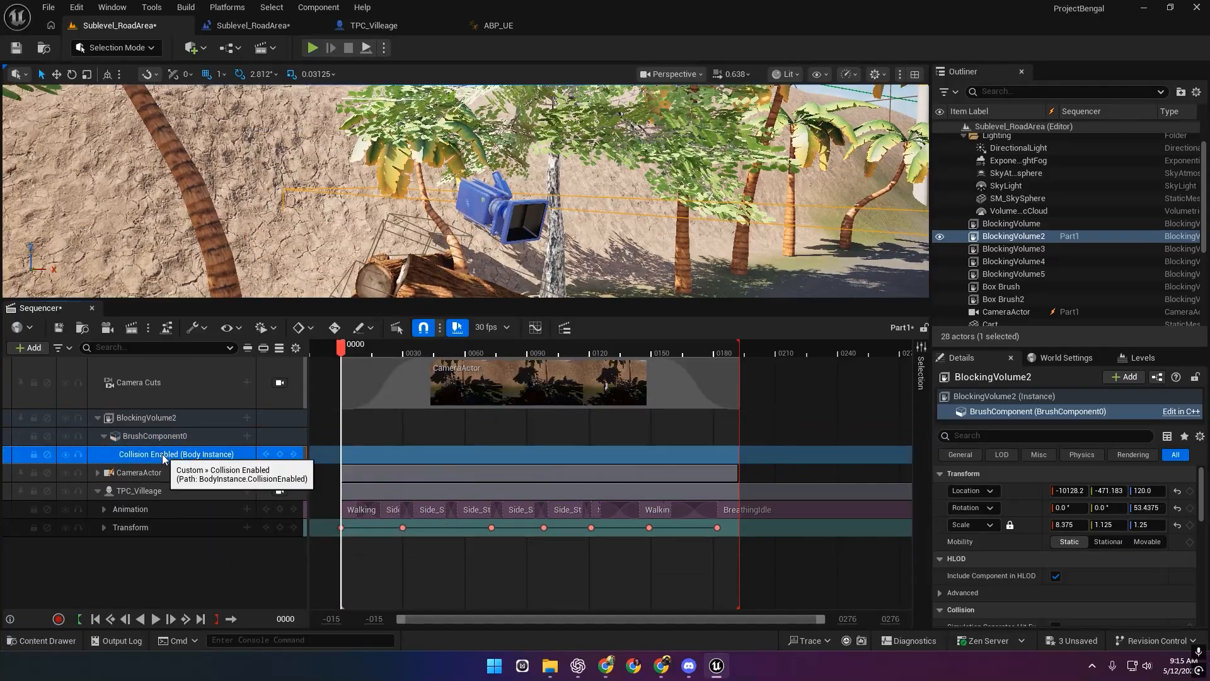
pyautogui.press('Delete')
pyautogui.click(247, 435)
pyautogui.moveTo(303, 310)
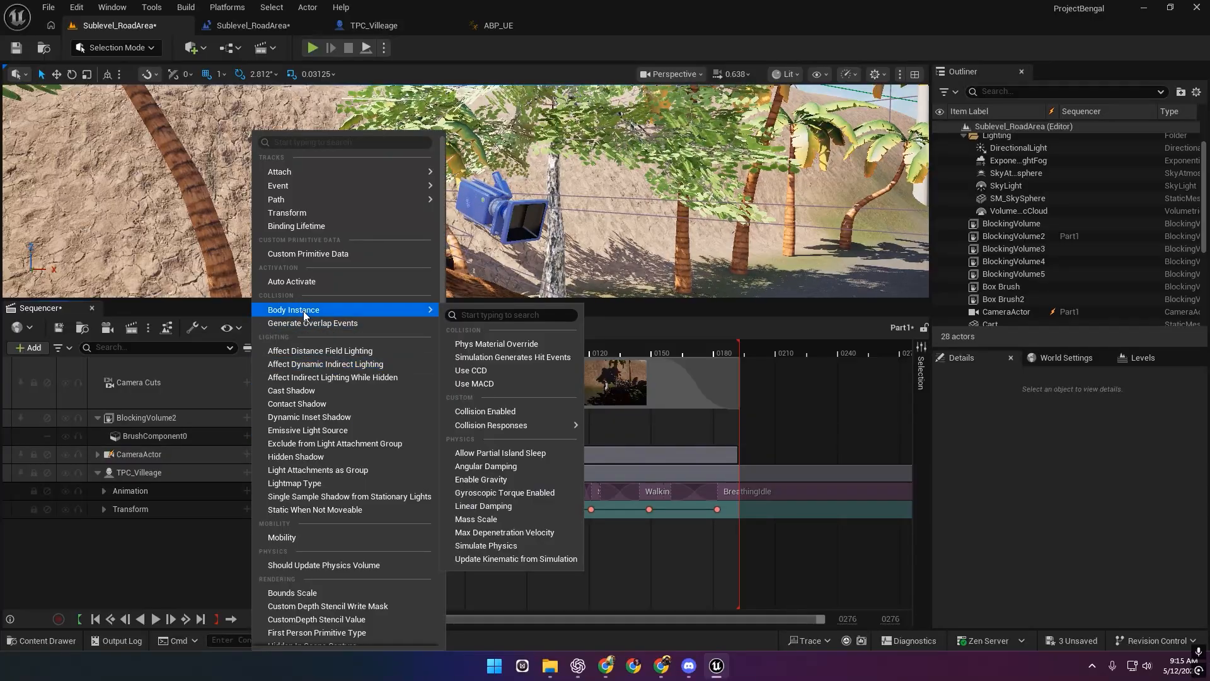
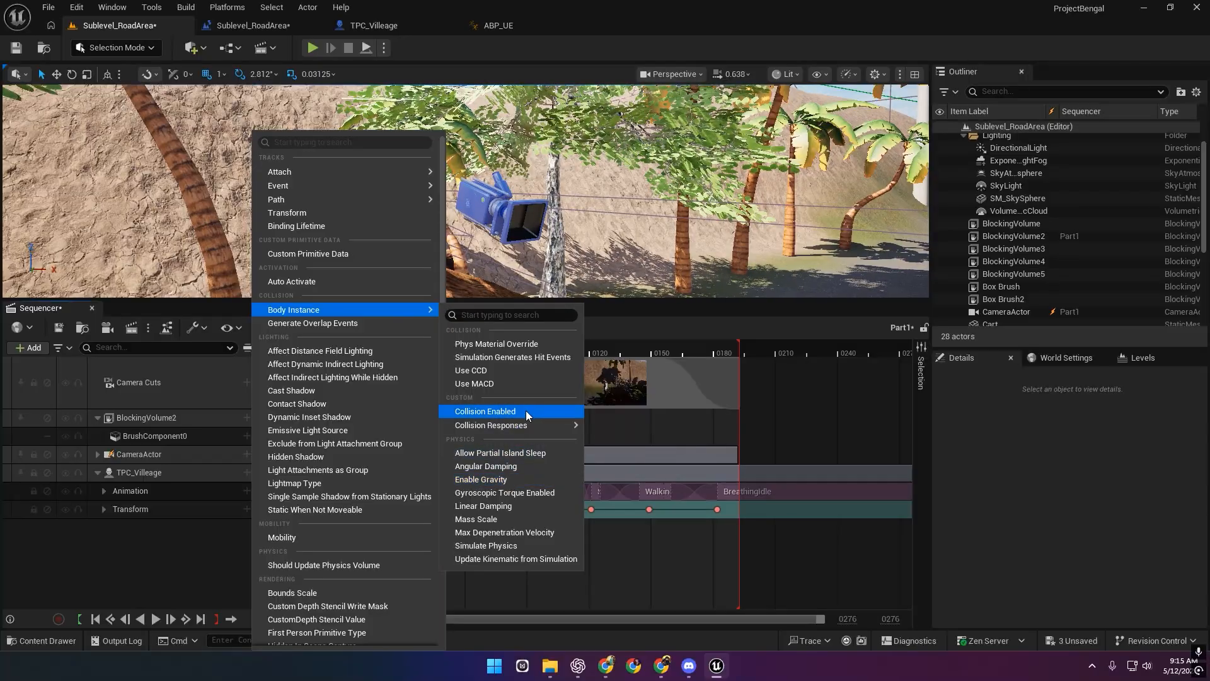
# Add a Collision Enabled track to BrushComponent0 at No Collision and save Part1.
pyautogui.click(525, 411)
pyautogui.click(218, 455)
pyautogui.click(225, 474)
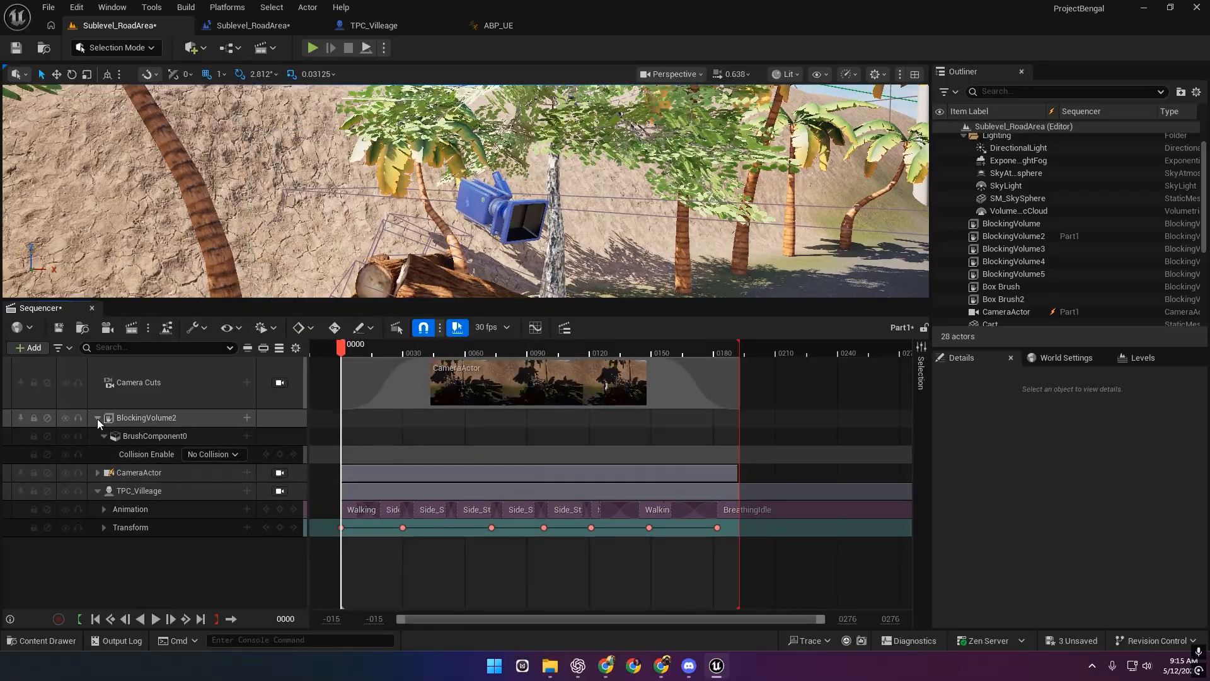
pyautogui.click(58, 327)
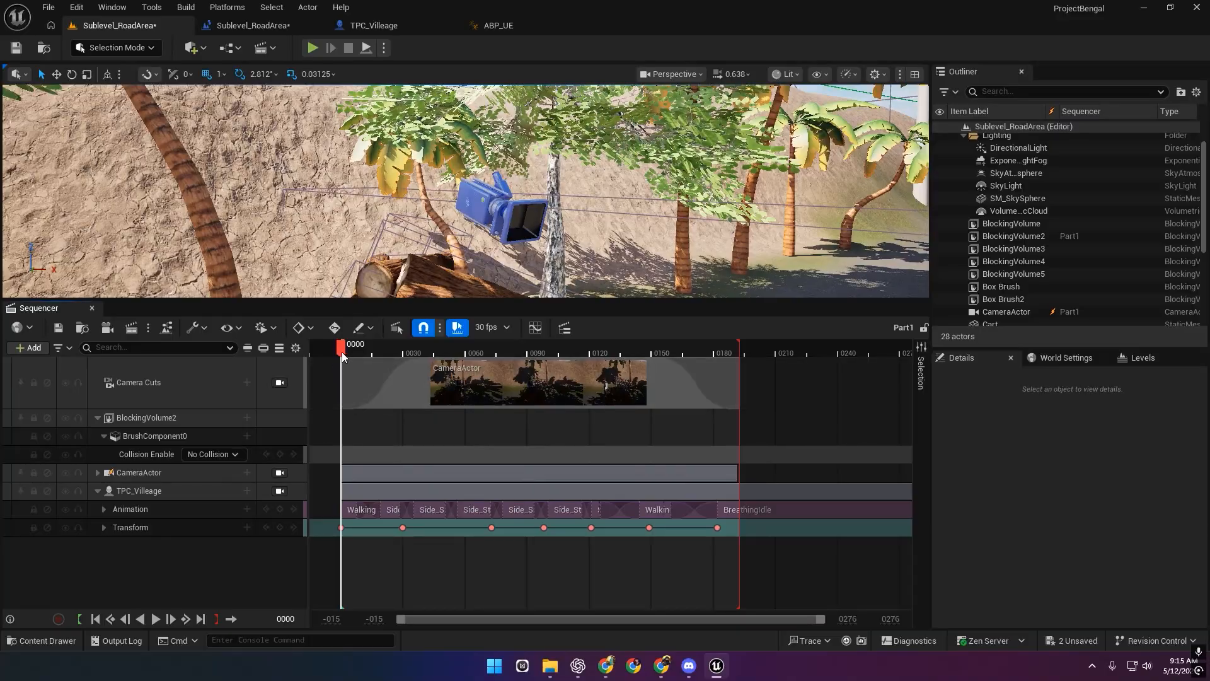
# Scrub through the sequence to preview it and select the Cart actor.
pyautogui.moveTo(342, 352); pyautogui.dragTo(473, 355)
pyautogui.moveTo(366, 202); pyautogui.dragTo(378, 192, button='right')
pyautogui.click(435, 202)
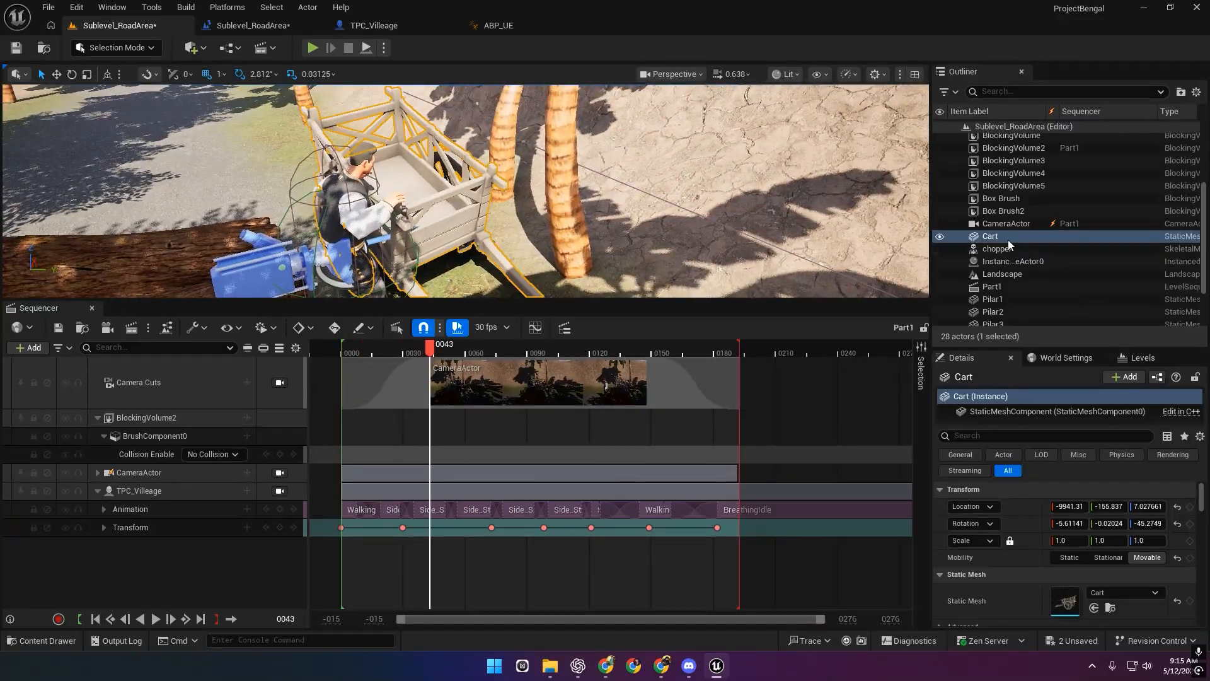
# Add the Cart to Part1 with a StaticMeshComponent0 track.
pyautogui.moveTo(1008, 240); pyautogui.dragTo(183, 573)
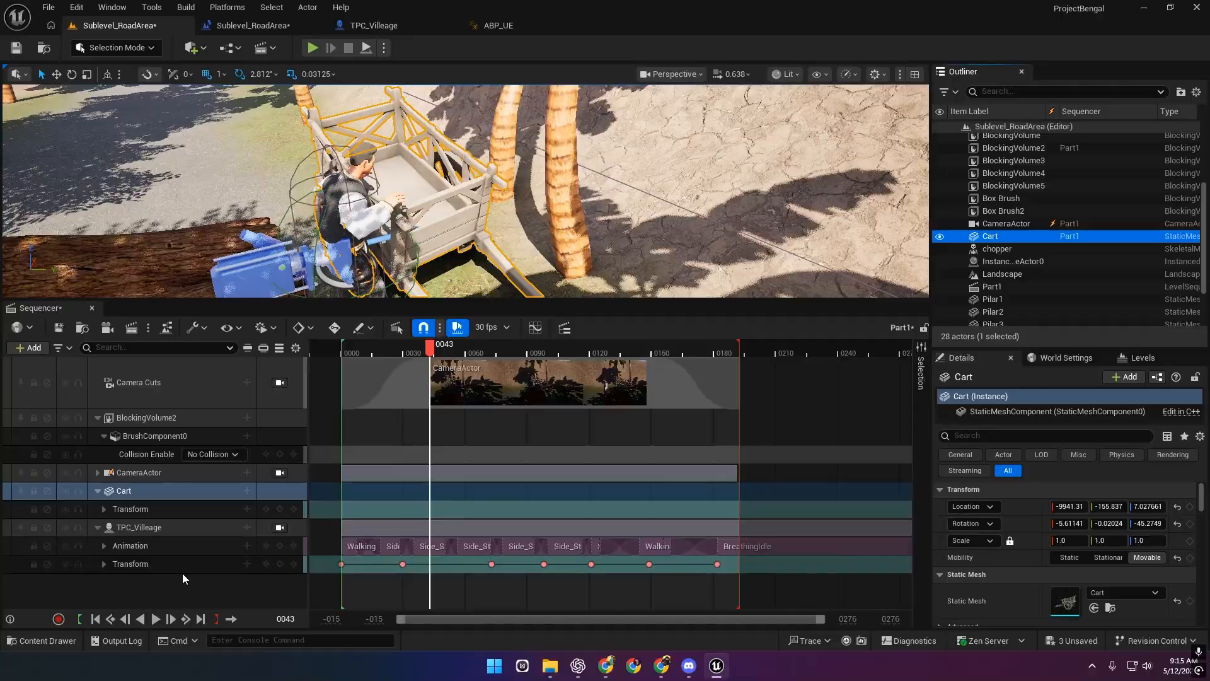
pyautogui.click(247, 490)
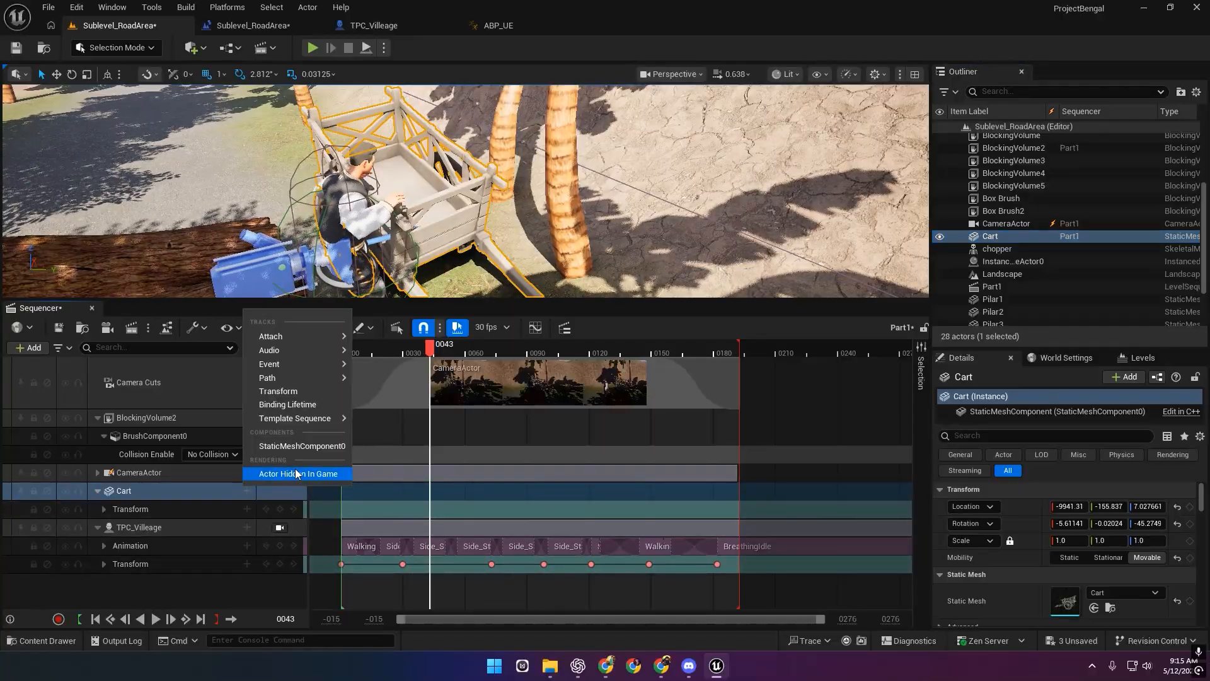
pyautogui.click(301, 446)
# Give StaticMeshComponent0 a Collision Enabled track at No Collision, then start a play test.
pyautogui.click(247, 509)
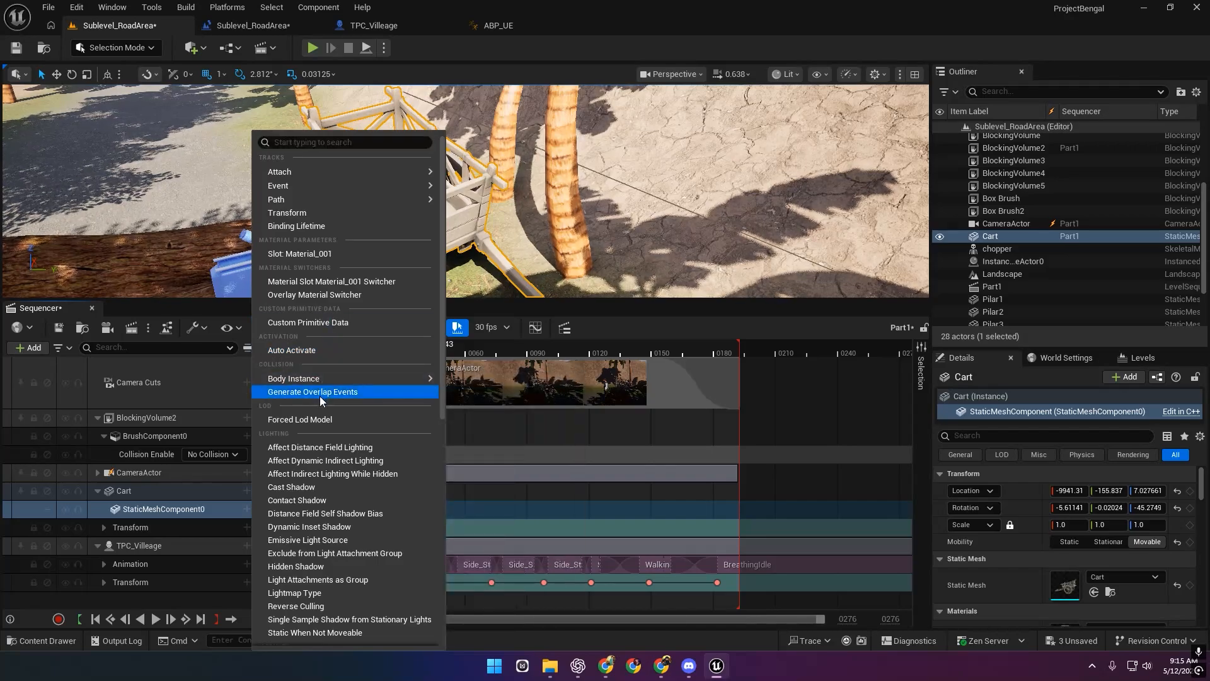
pyautogui.moveTo(369, 382)
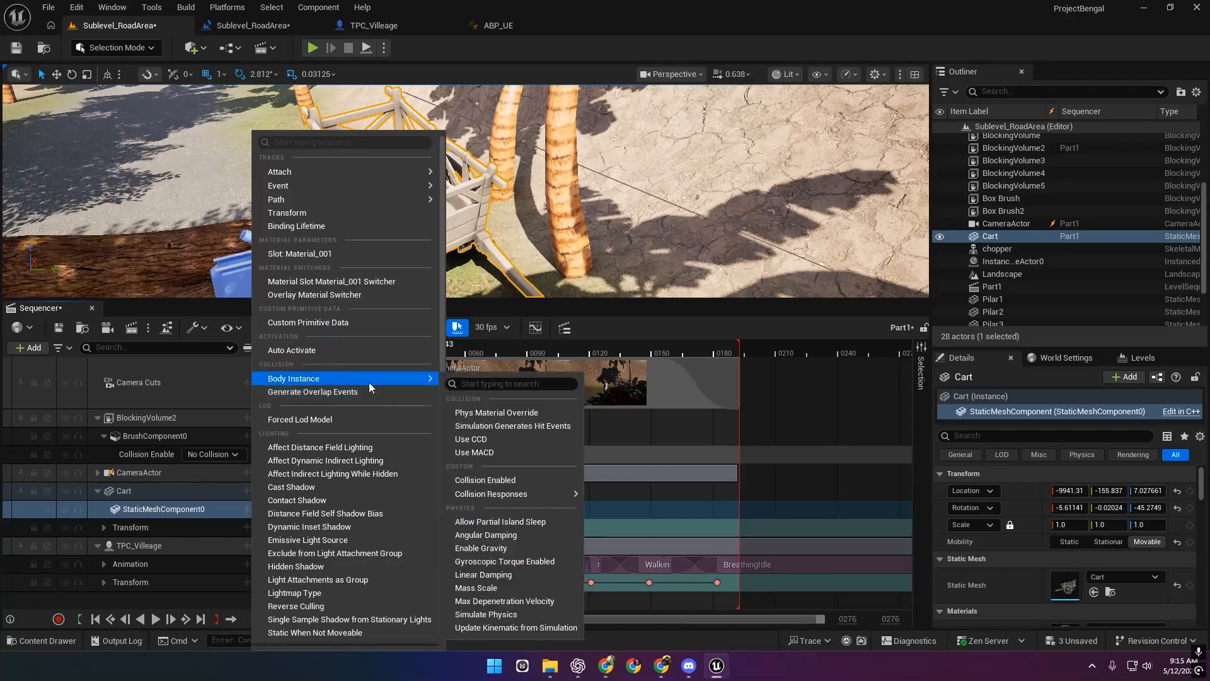
pyautogui.click(495, 486)
pyautogui.click(213, 527)
pyautogui.click(102, 421)
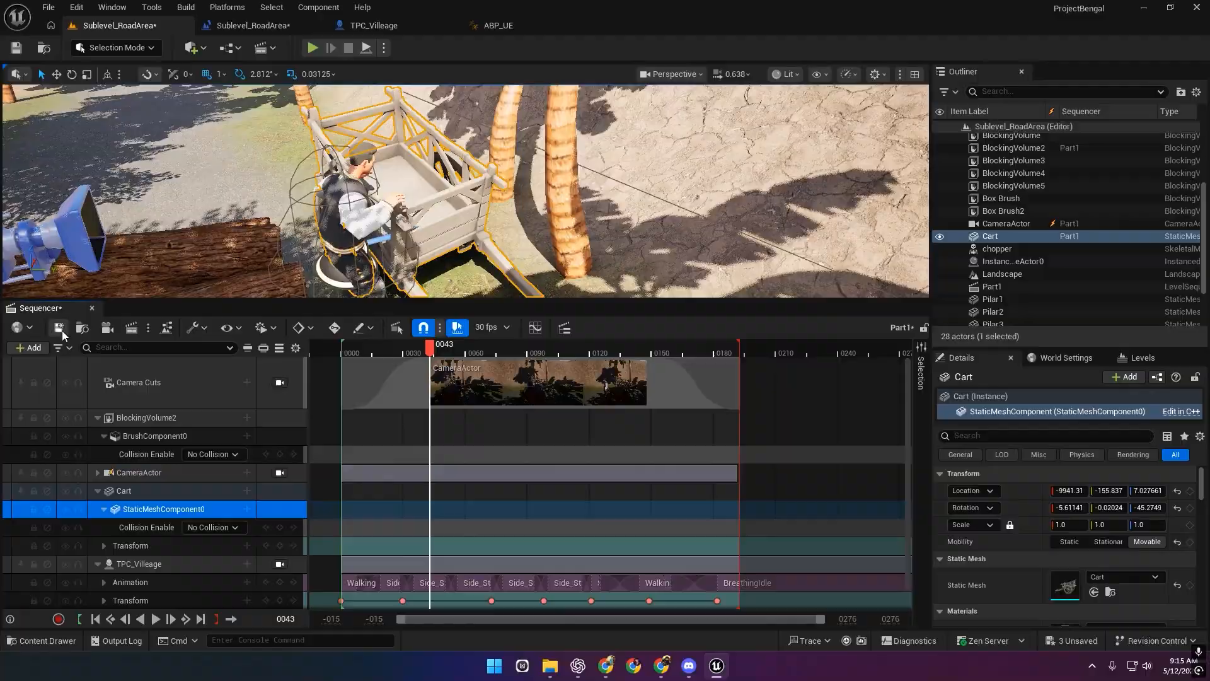
pyautogui.click(312, 48)
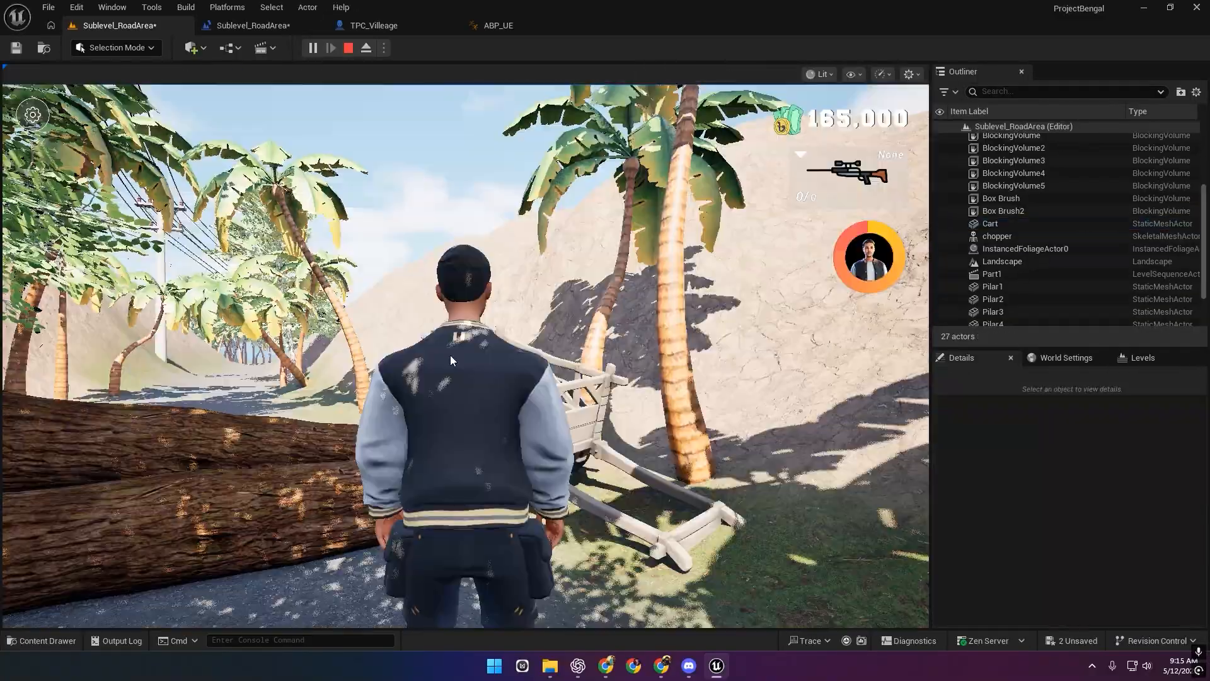
# Walk the character toward, along and away from the cart, then stop with Esc.
pyautogui.press('w')
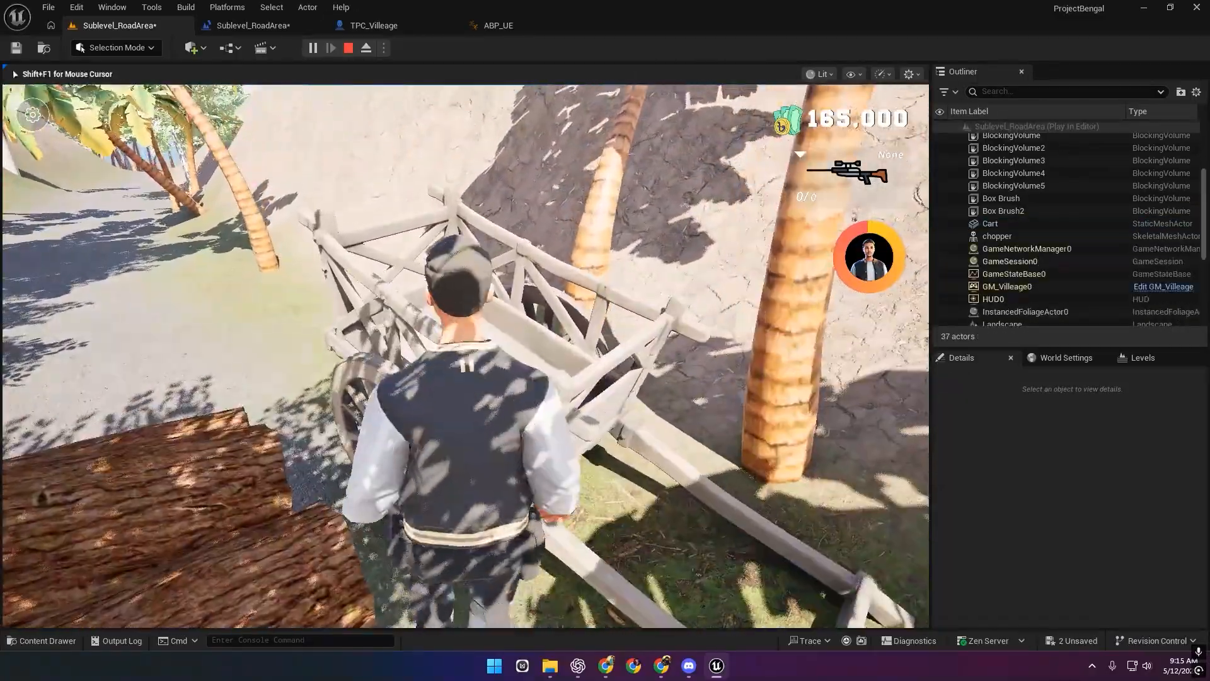
pyautogui.press('a')
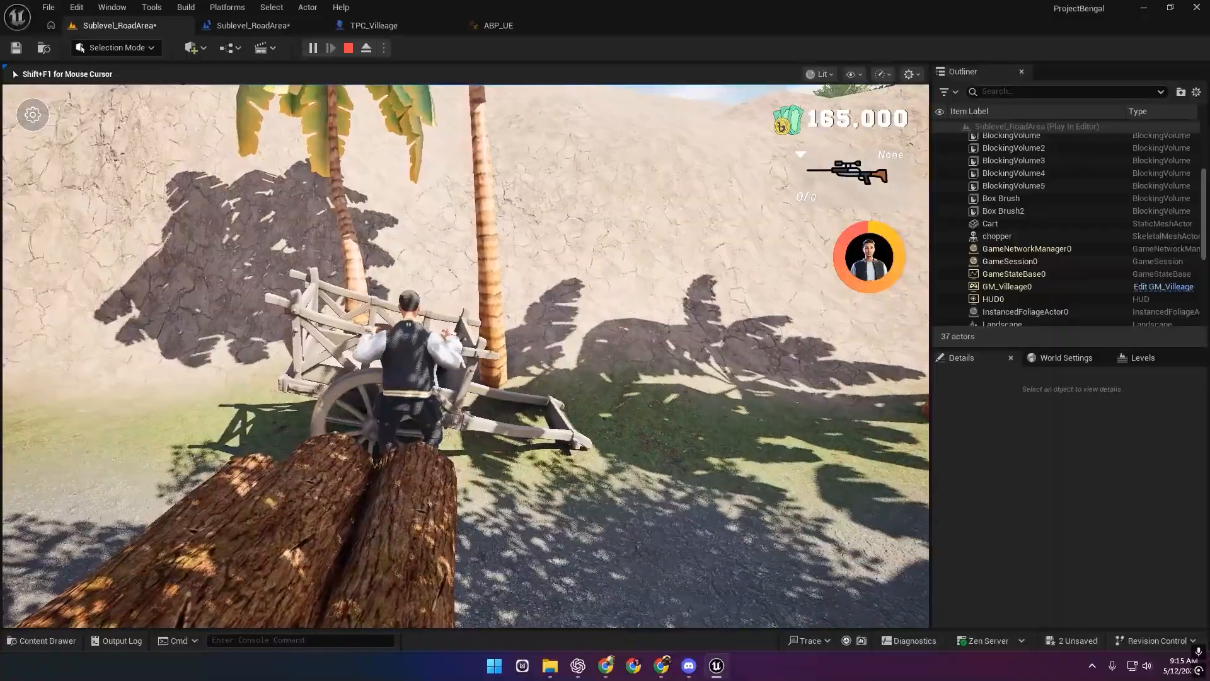
pyautogui.press('a')
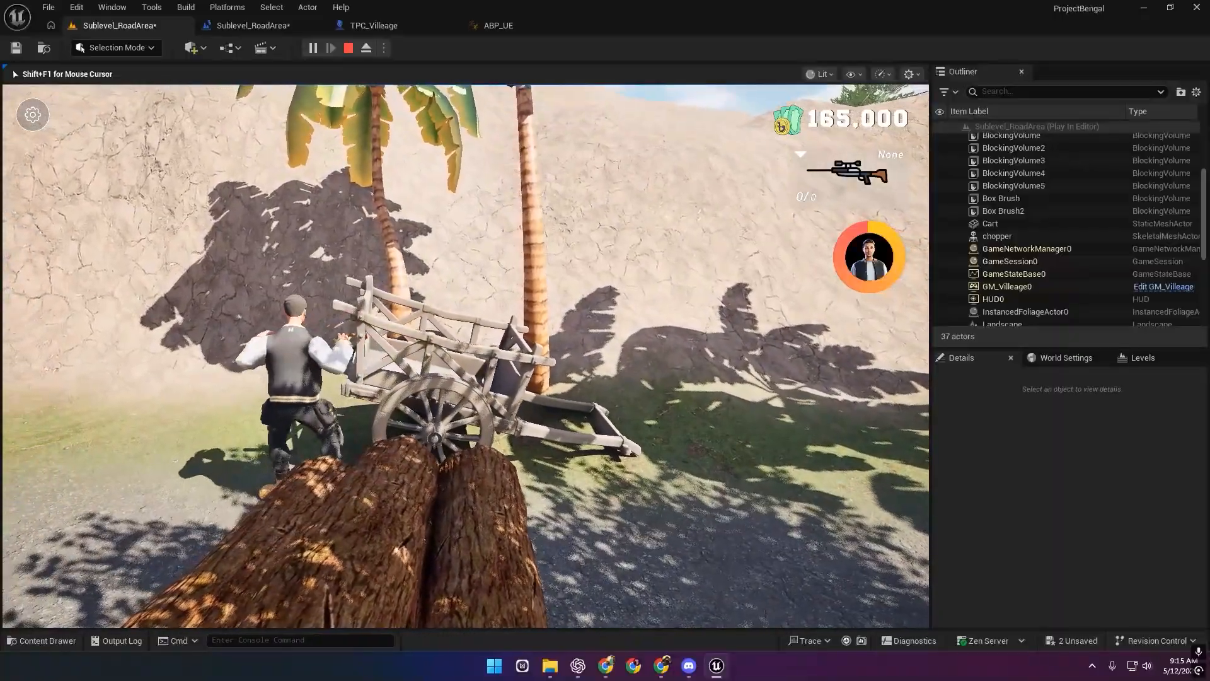
pyautogui.press('w')
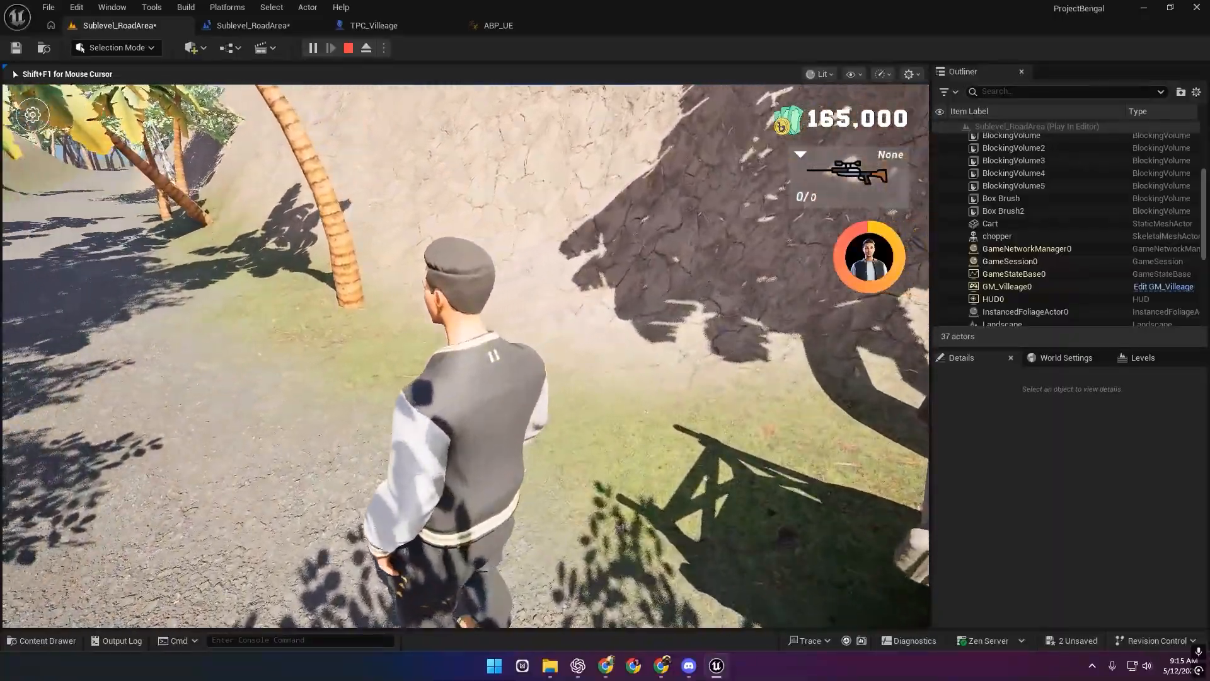
pyautogui.press('Escape')
pyautogui.scroll(-4, 387, 465)
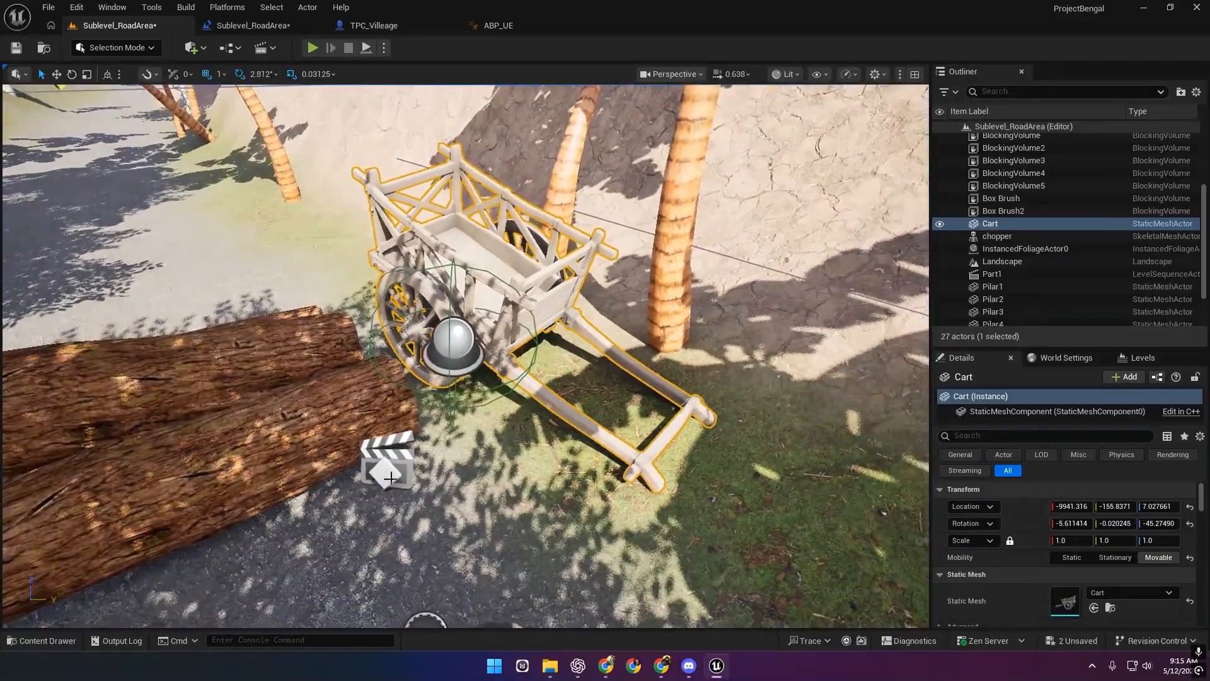
# Select the Part1 sequence actor and open it in Sequencer.
pyautogui.click(392, 478)
pyautogui.moveTo(392, 479); pyautogui.dragTo(385, 529, button='right')
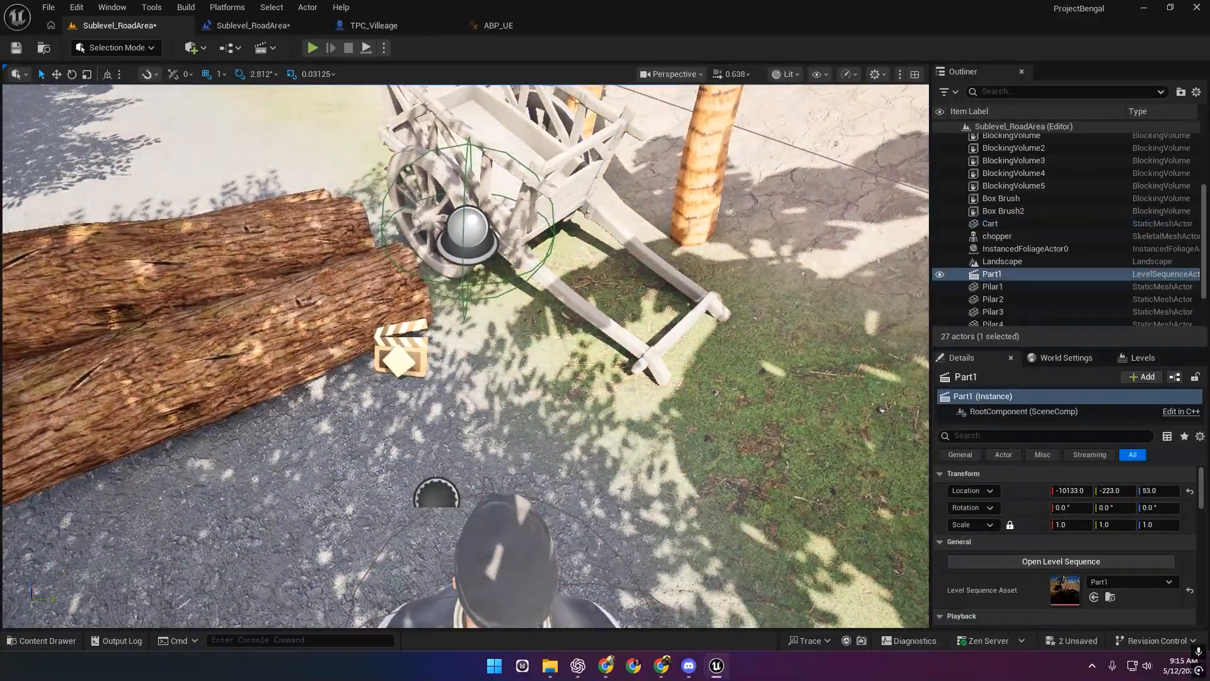
pyautogui.click(1061, 561)
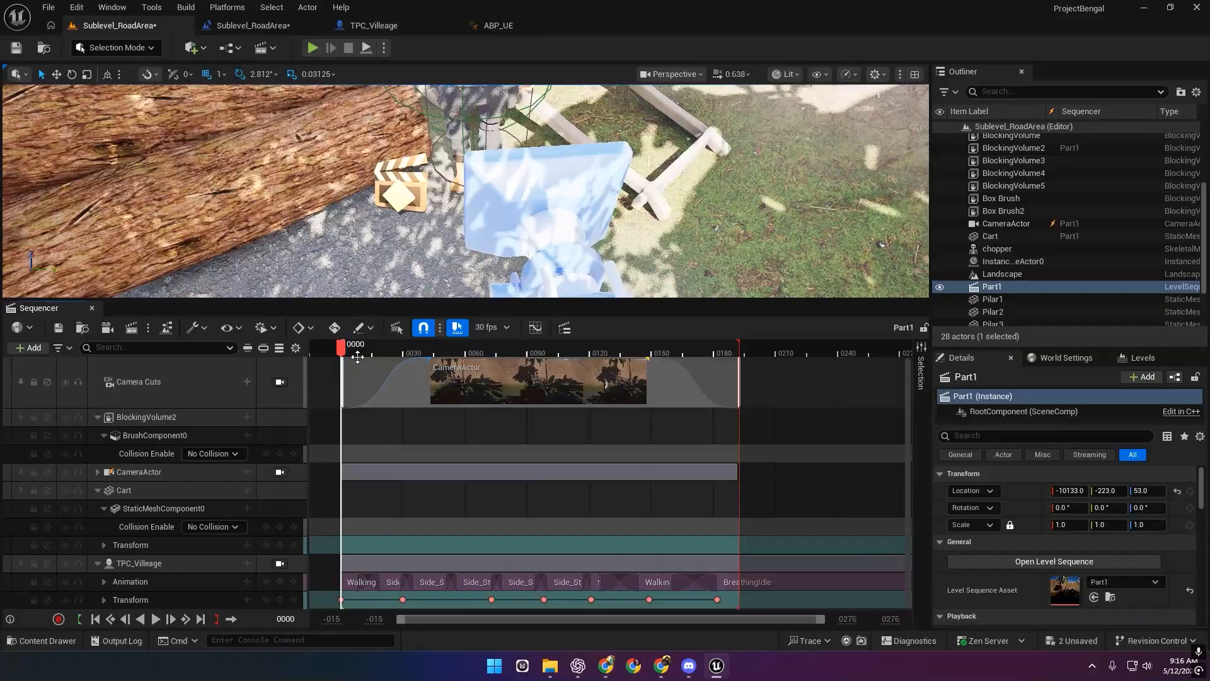
# Move the playhead to frame 39 and select TPC_Villeage's Transform track.
pyautogui.click(421, 348)
pyautogui.moveTo(555, 240); pyautogui.dragTo(573, 214, button='right')
pyautogui.click(395, 154)
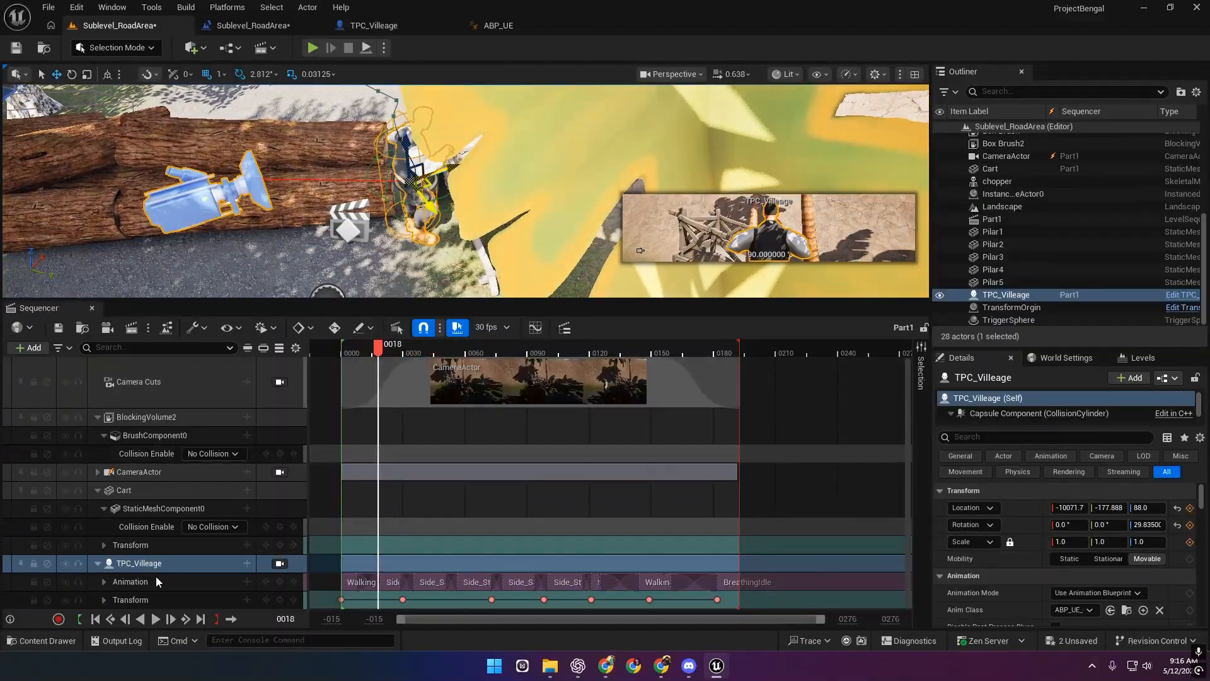
pyautogui.click(108, 602)
# Expand the Transform track and enable its Weight channel.
pyautogui.click(104, 600)
pyautogui.scroll(-2, 136, 586)
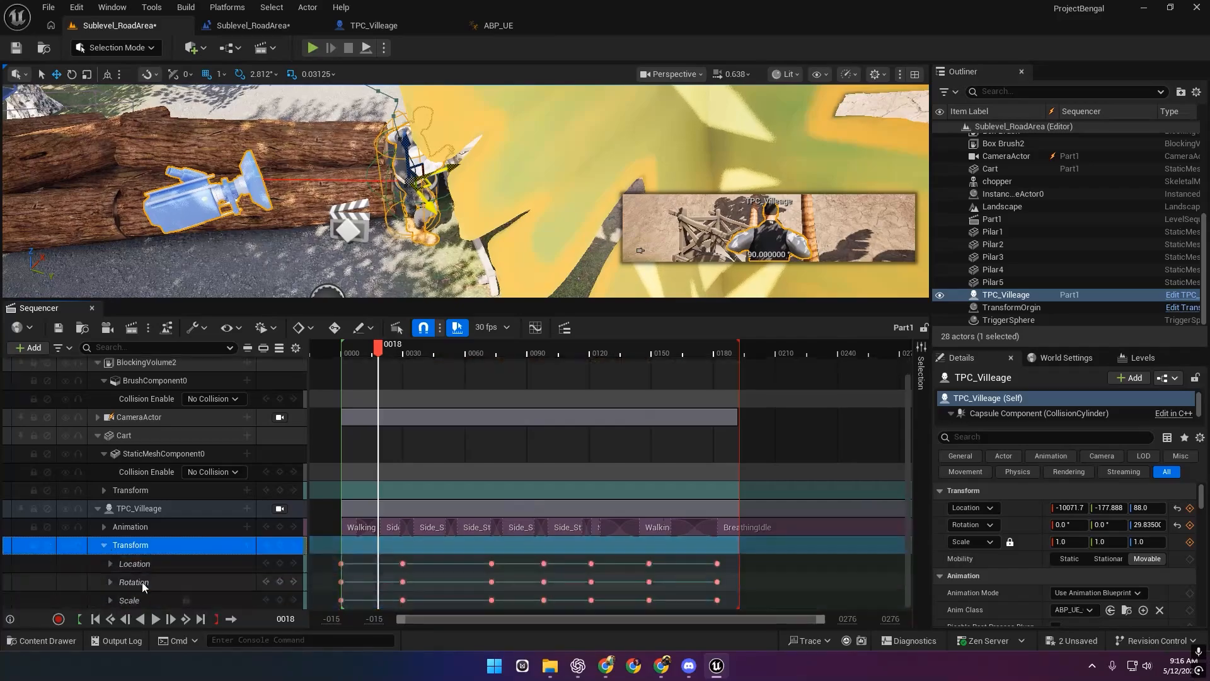
pyautogui.rightClick(468, 543)
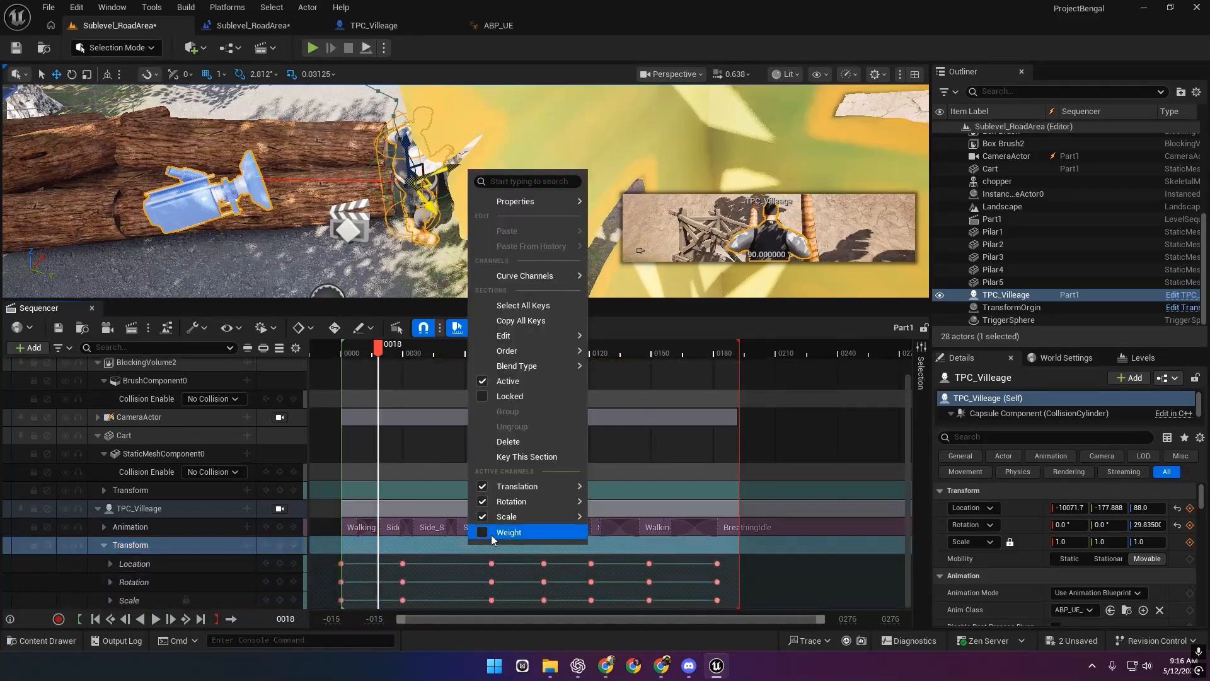
pyautogui.click(491, 536)
# Scrub through the blend and key the Transform Weight at 1.0 on frame 30.
pyautogui.scroll(-1, 232, 551)
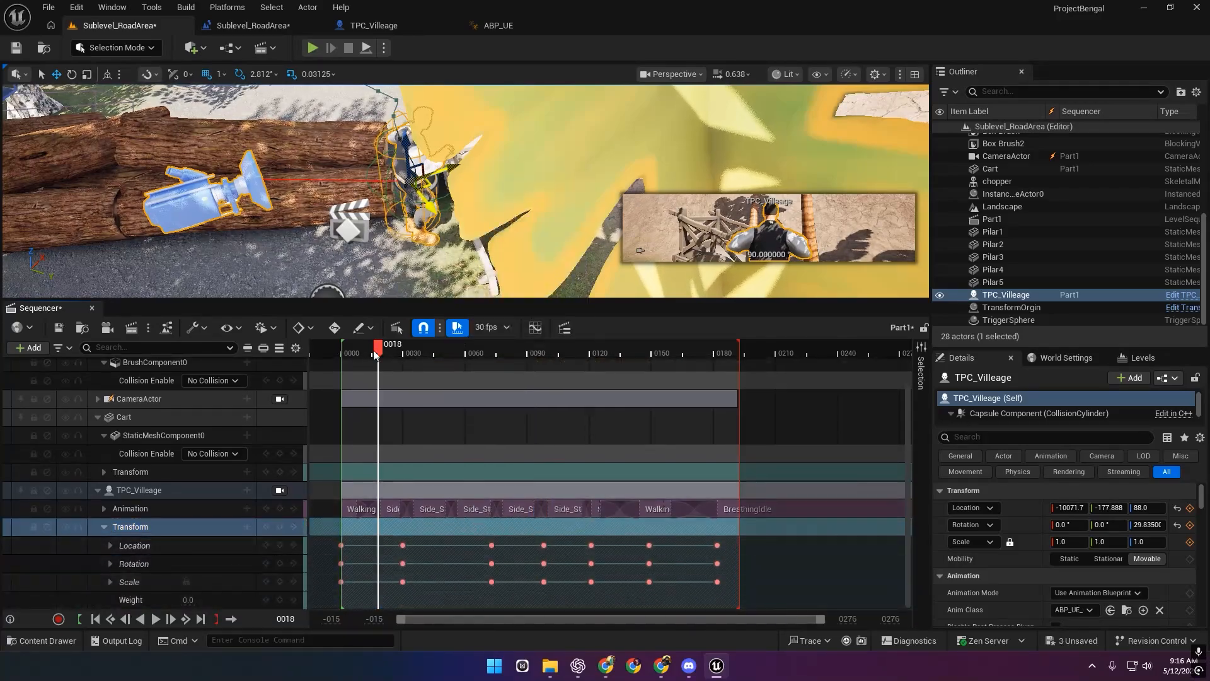
pyautogui.moveTo(406, 268); pyautogui.dragTo(476, 264, button='right')
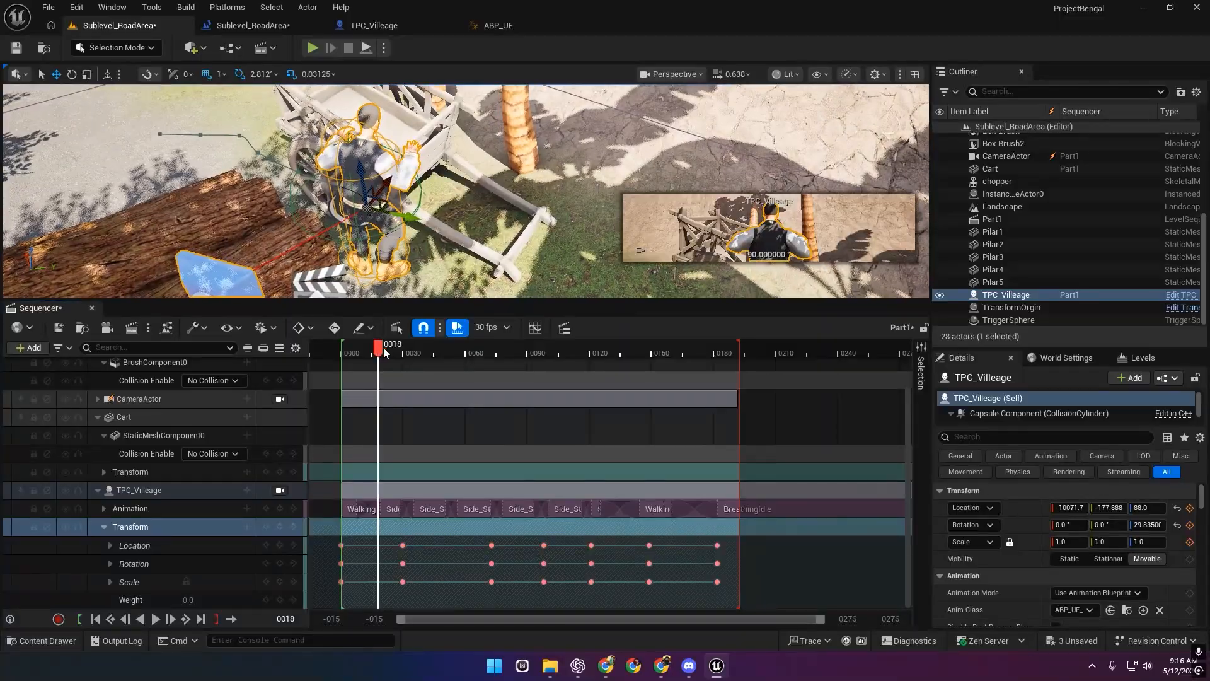
pyautogui.moveTo(383, 349)
pyautogui.mouseDown()
pyautogui.moveTo(414, 352)
pyautogui.moveTo(382, 353)
pyautogui.mouseUp()
pyautogui.moveTo(188, 600); pyautogui.dragTo(240, 600)
pyautogui.moveTo(435, 208); pyautogui.dragTo(432, 246, button='right')
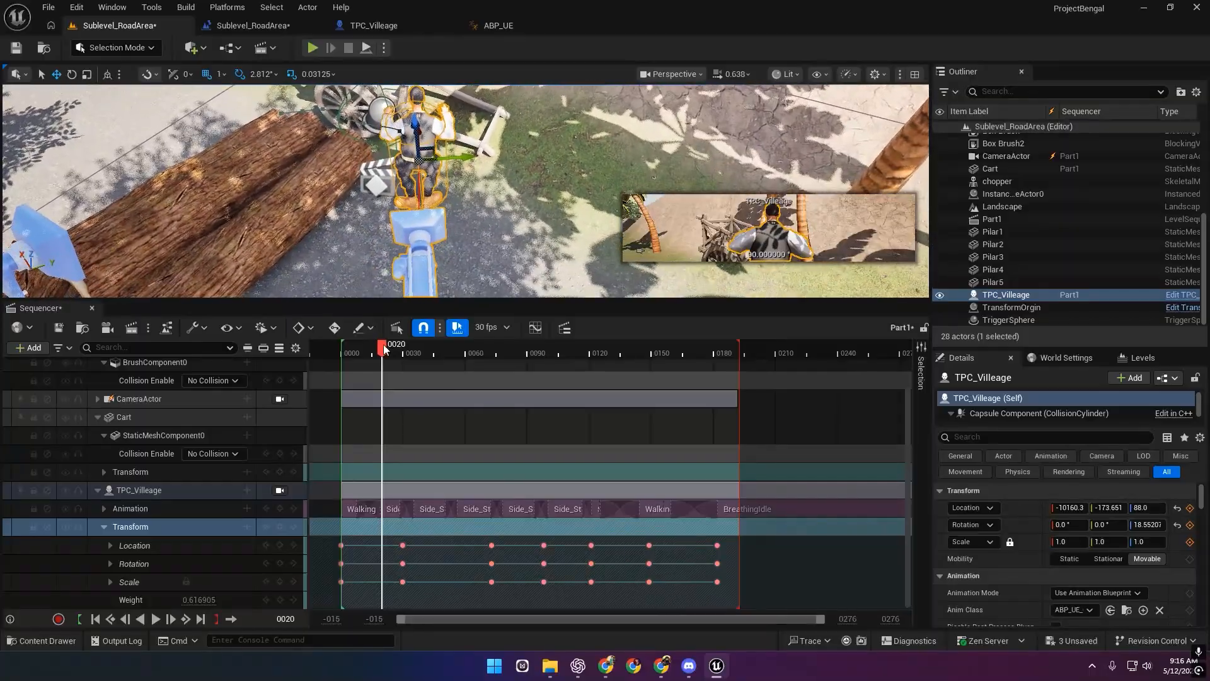
pyautogui.moveTo(382, 349)
pyautogui.mouseDown()
pyautogui.moveTo(413, 348)
pyautogui.moveTo(402, 350)
pyautogui.mouseUp()
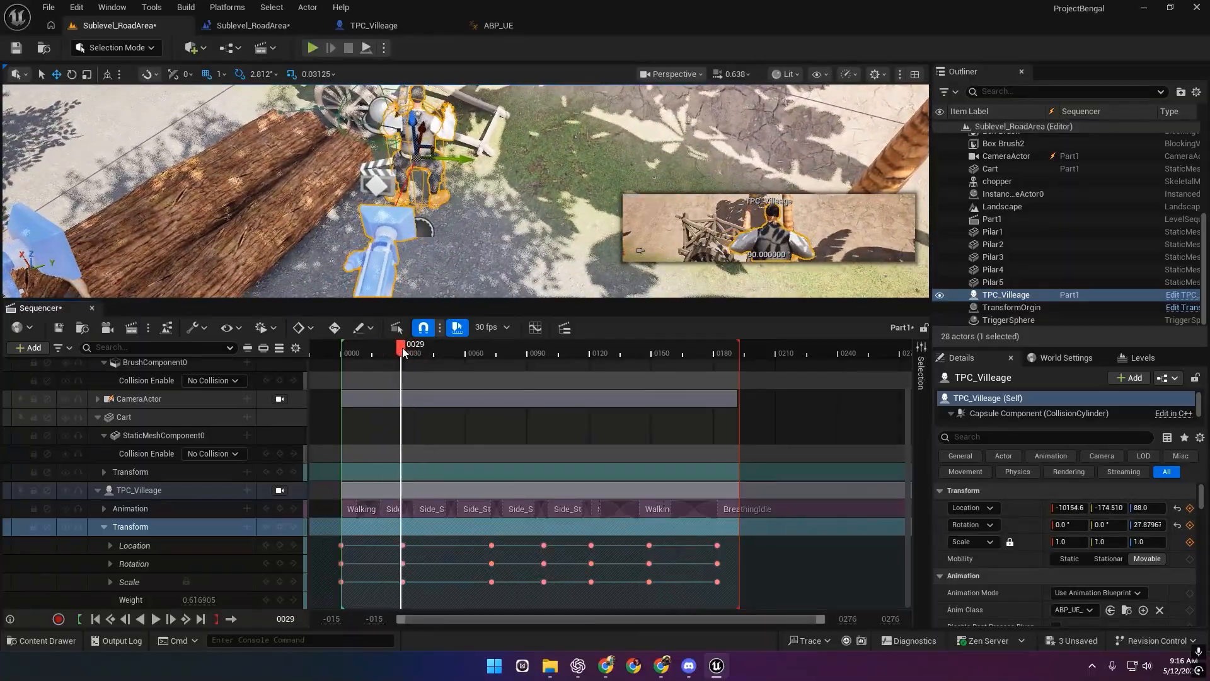
pyautogui.click(201, 600)
pyautogui.write('1')
pyautogui.press('Return')
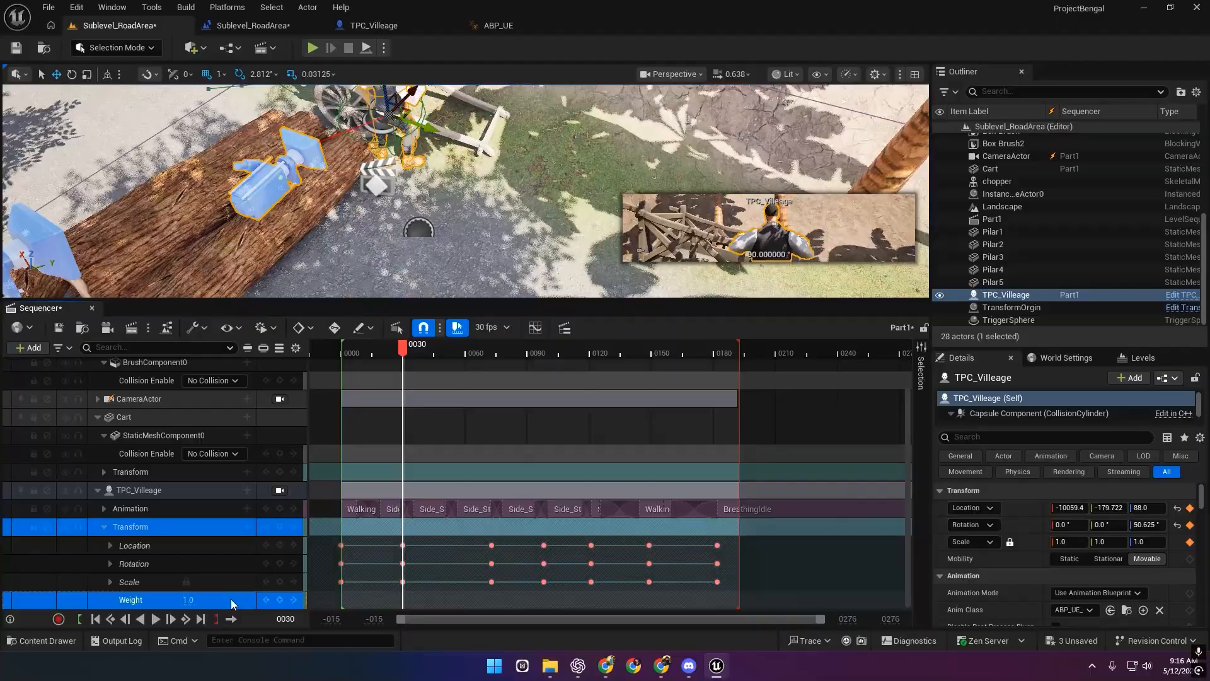
pyautogui.click(279, 599)
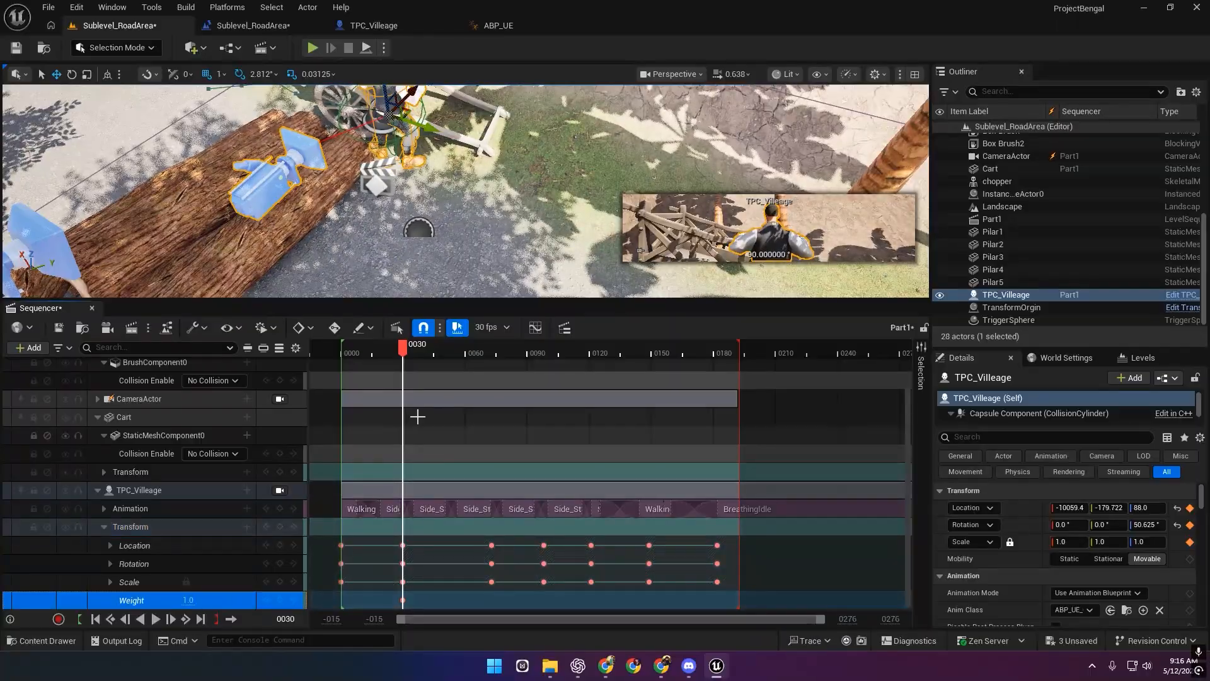
# Key the Transform Weight at 0.0 on frame 0, preview frame 26, save, and play.
pyautogui.moveTo(403, 349); pyautogui.dragTo(341, 364)
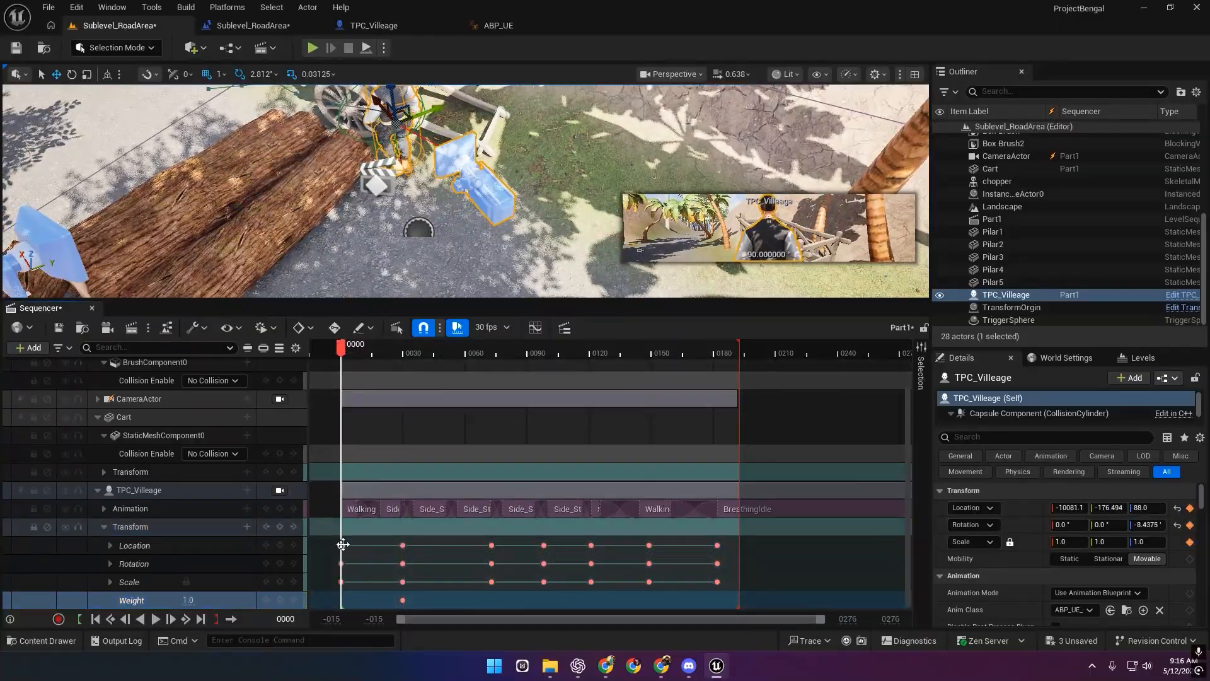
pyautogui.click(341, 546)
pyautogui.press('Return')
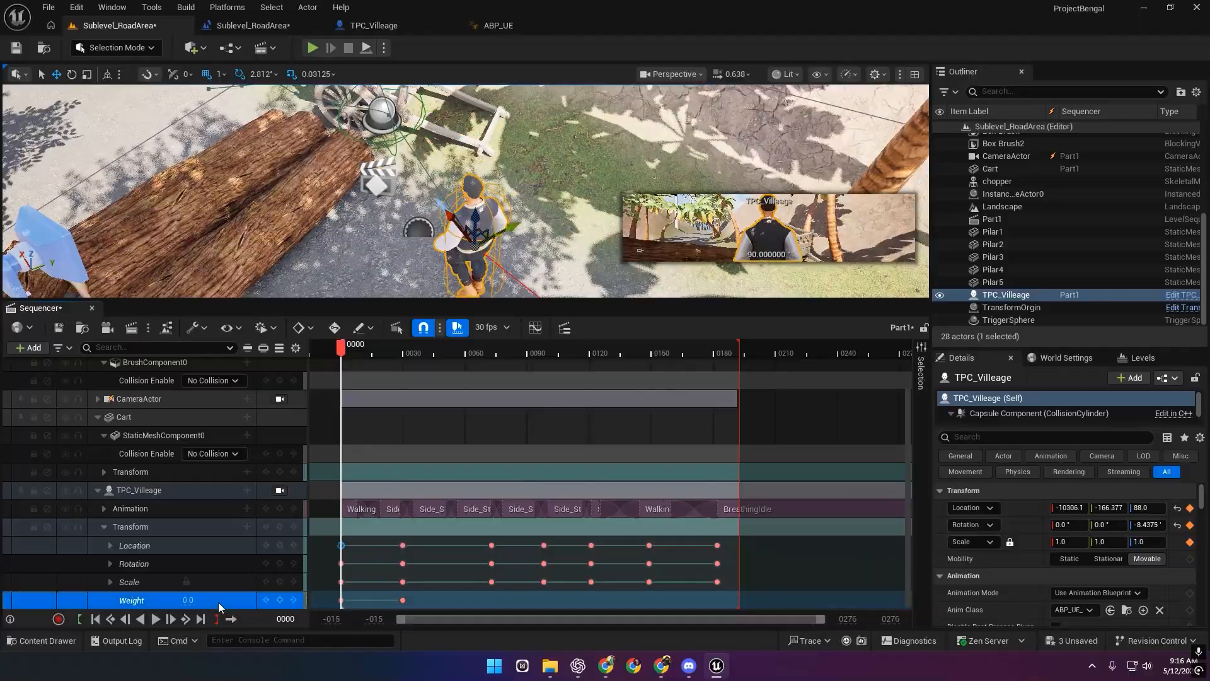
pyautogui.moveTo(360, 350); pyautogui.dragTo(394, 349)
pyautogui.click(59, 327)
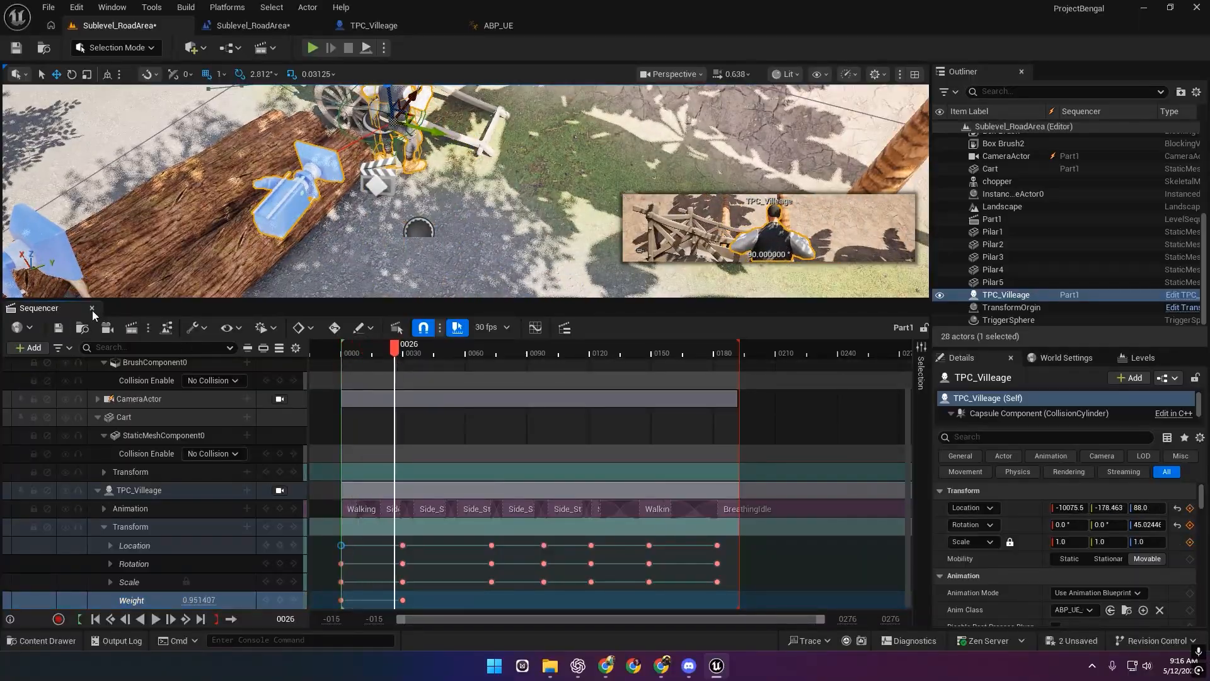
pyautogui.click(313, 48)
# Walk the villager toward the cart and past its wheel, then end the session.
pyautogui.press('w')
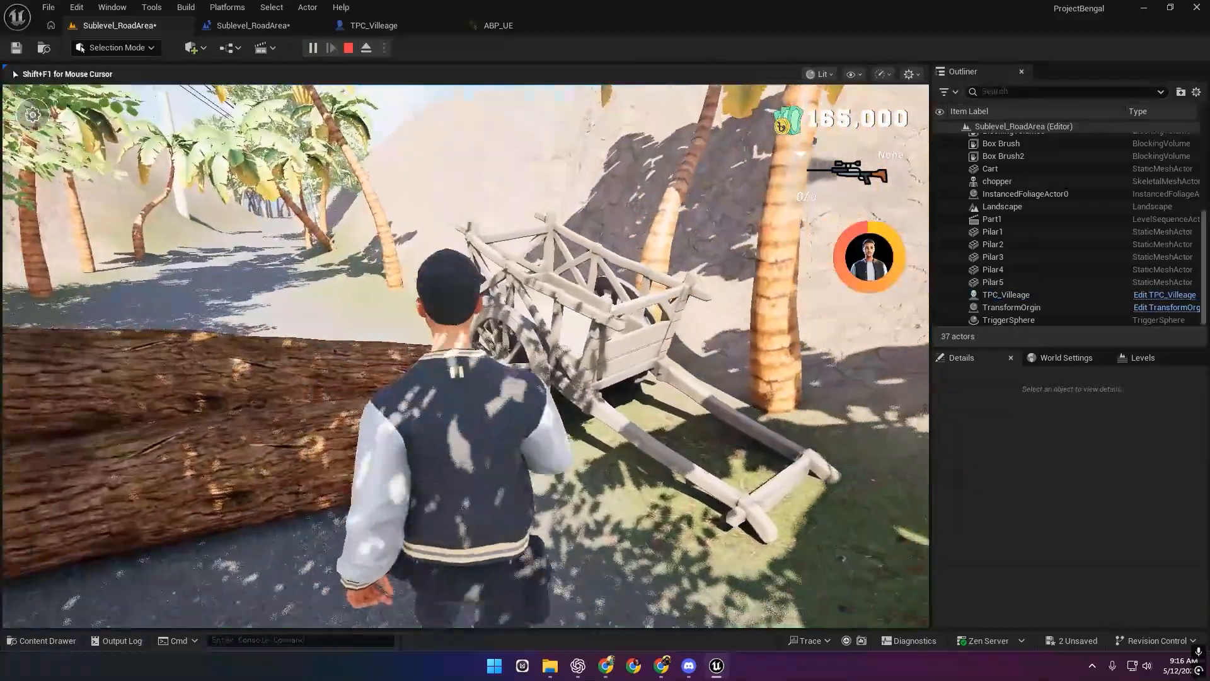
pyautogui.press('a')
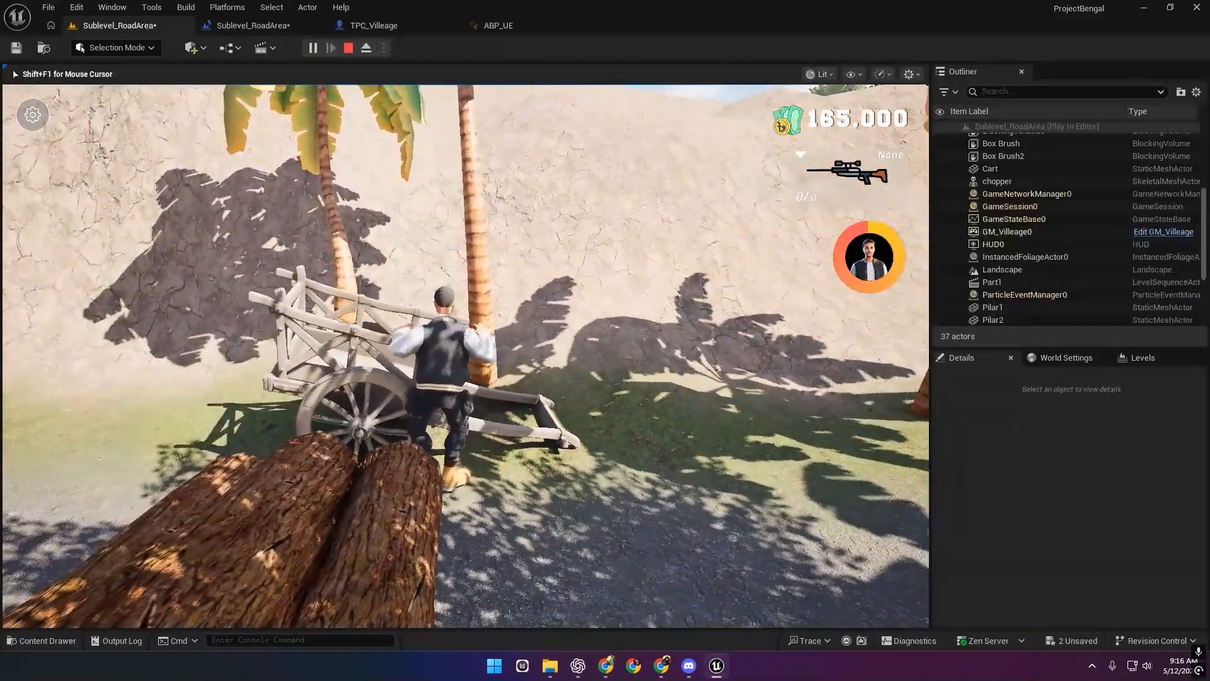
pyautogui.press('Escape')
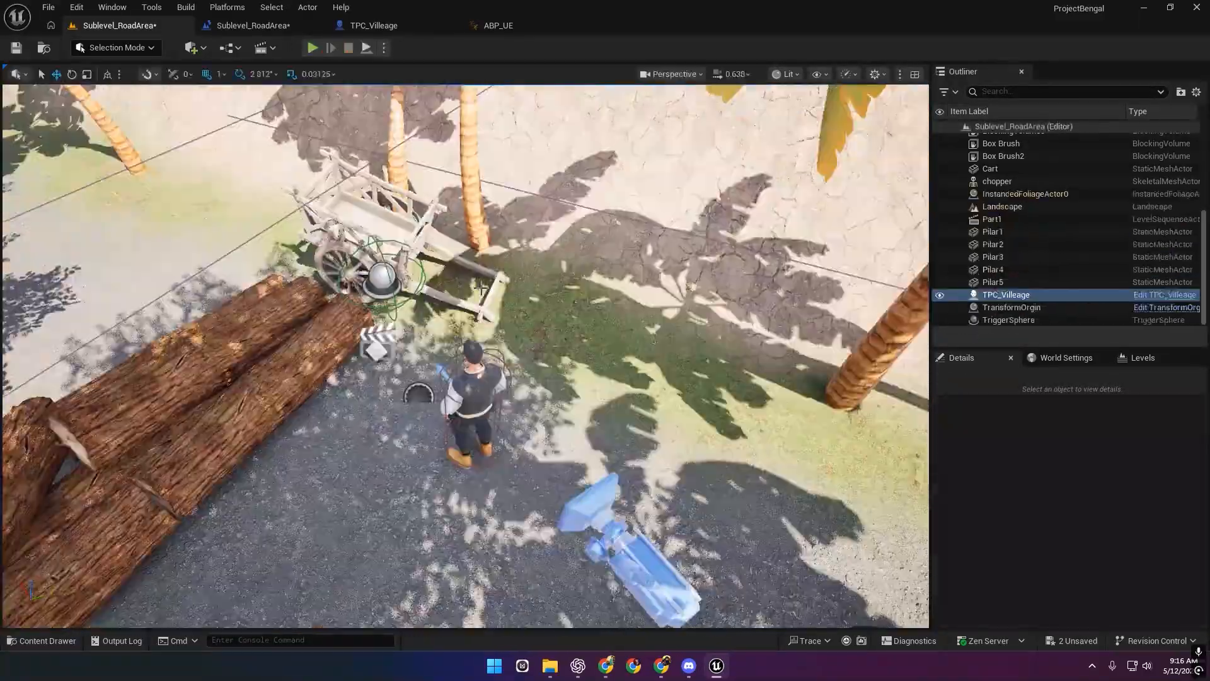
# Replay with Alt+P, push the villager against the cart, walk down the road, then stop.
pyautogui.hotkey('alt', 'p')
pyautogui.press('w')
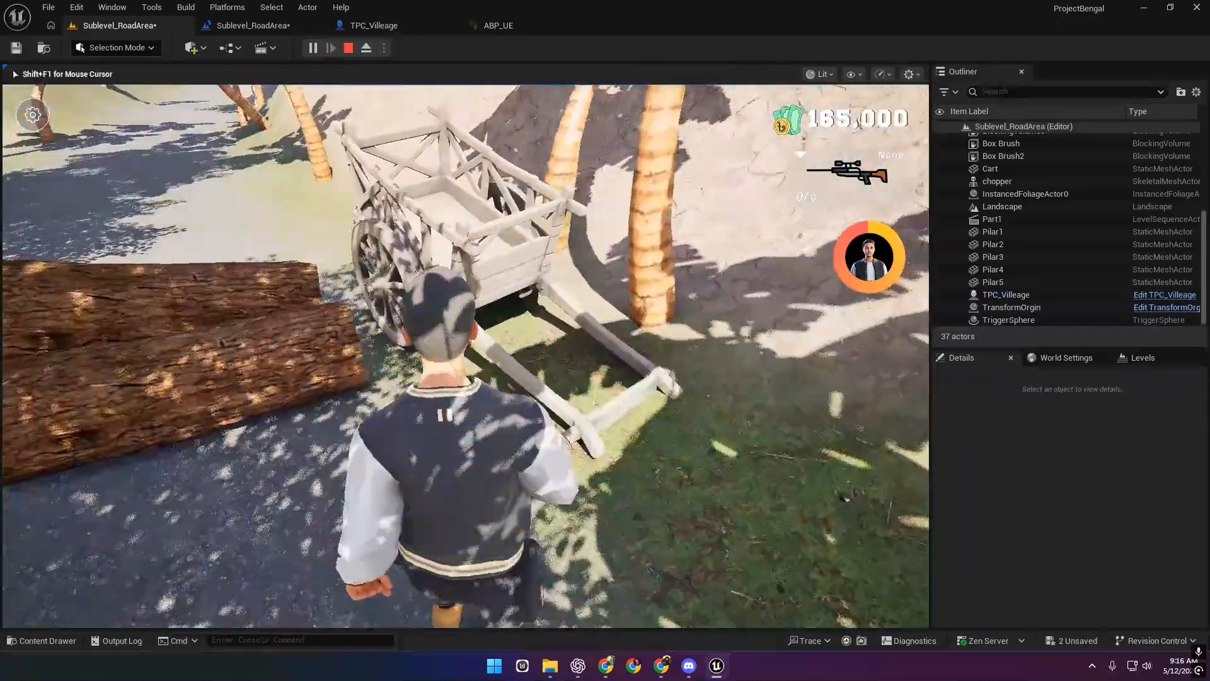
pyautogui.press('w')
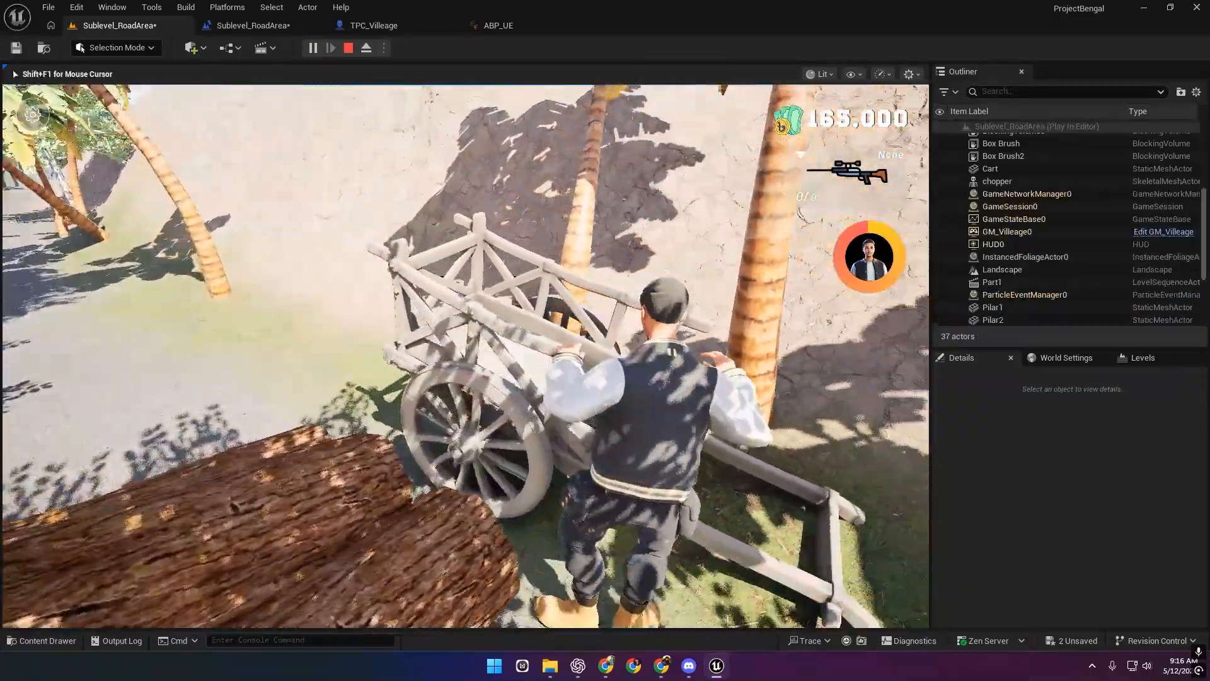
pyautogui.press('a')
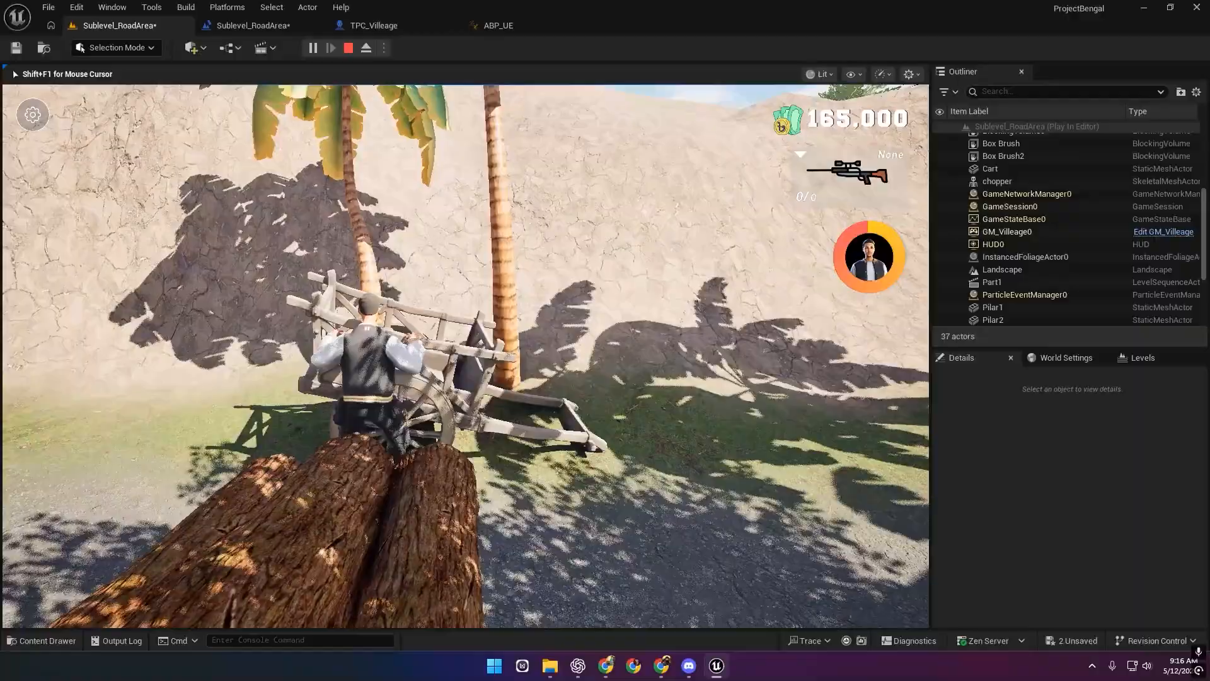
pyautogui.press('a')
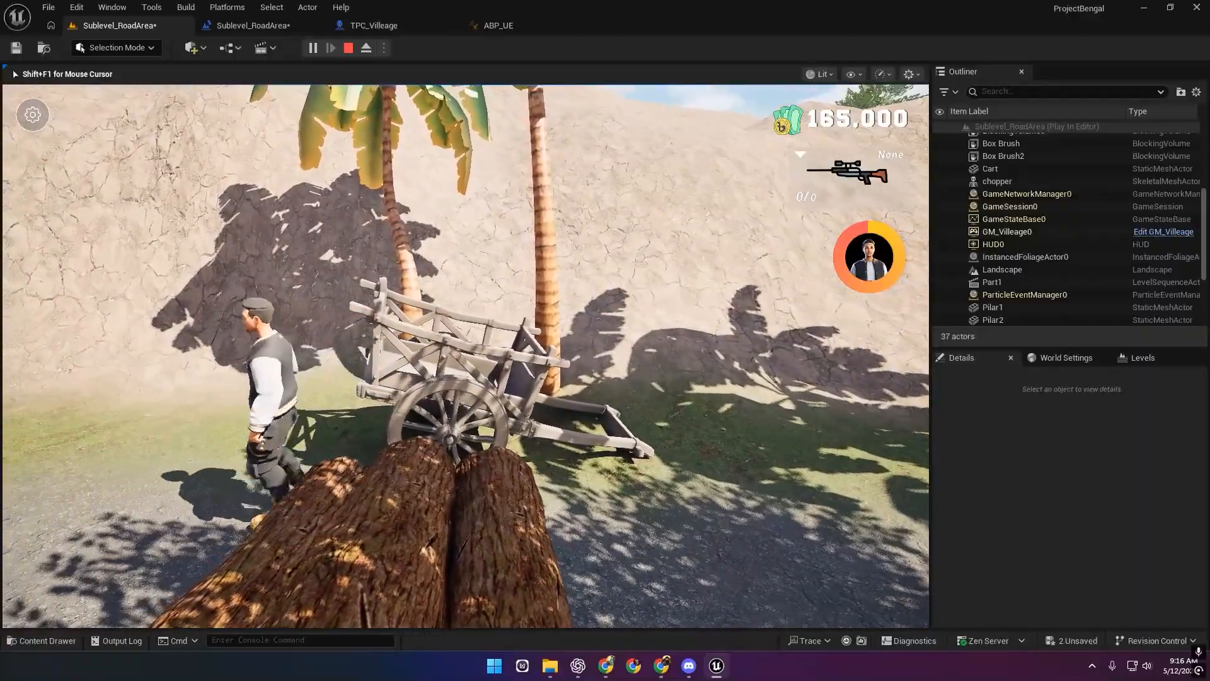
pyautogui.press('w')
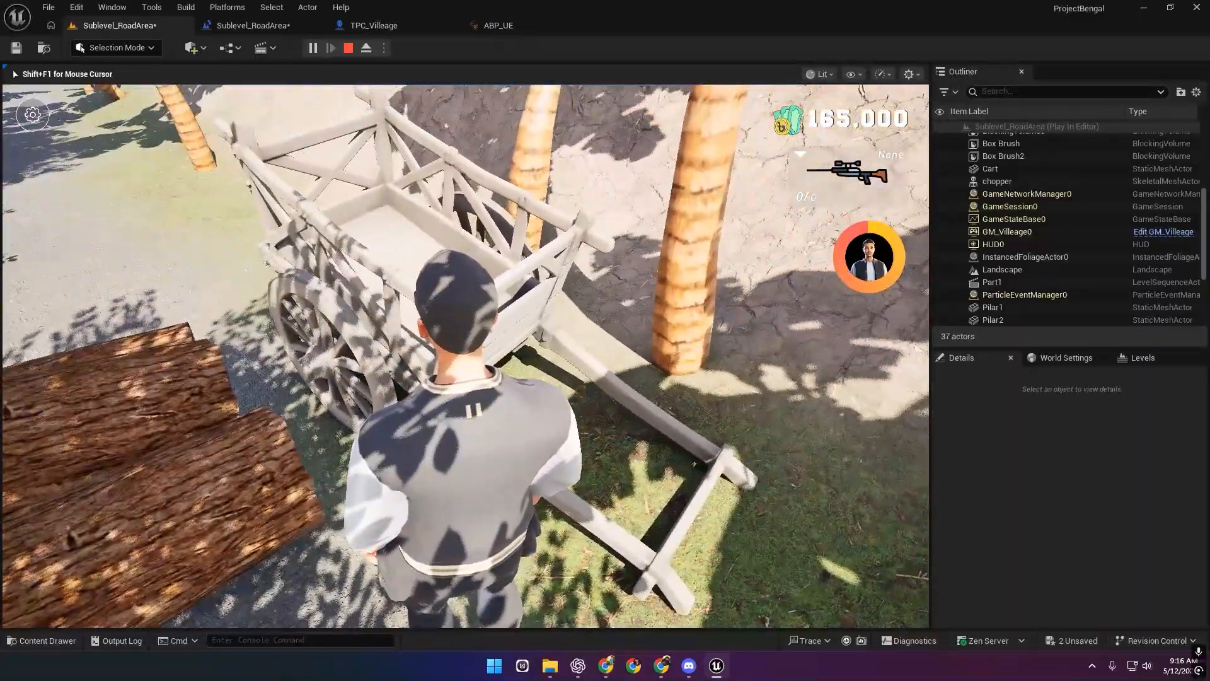
pyautogui.press('Escape')
# Select the Part1 sequence actor and open it in Sequencer.
pyautogui.moveTo(427, 470); pyautogui.dragTo(403, 530, button='right')
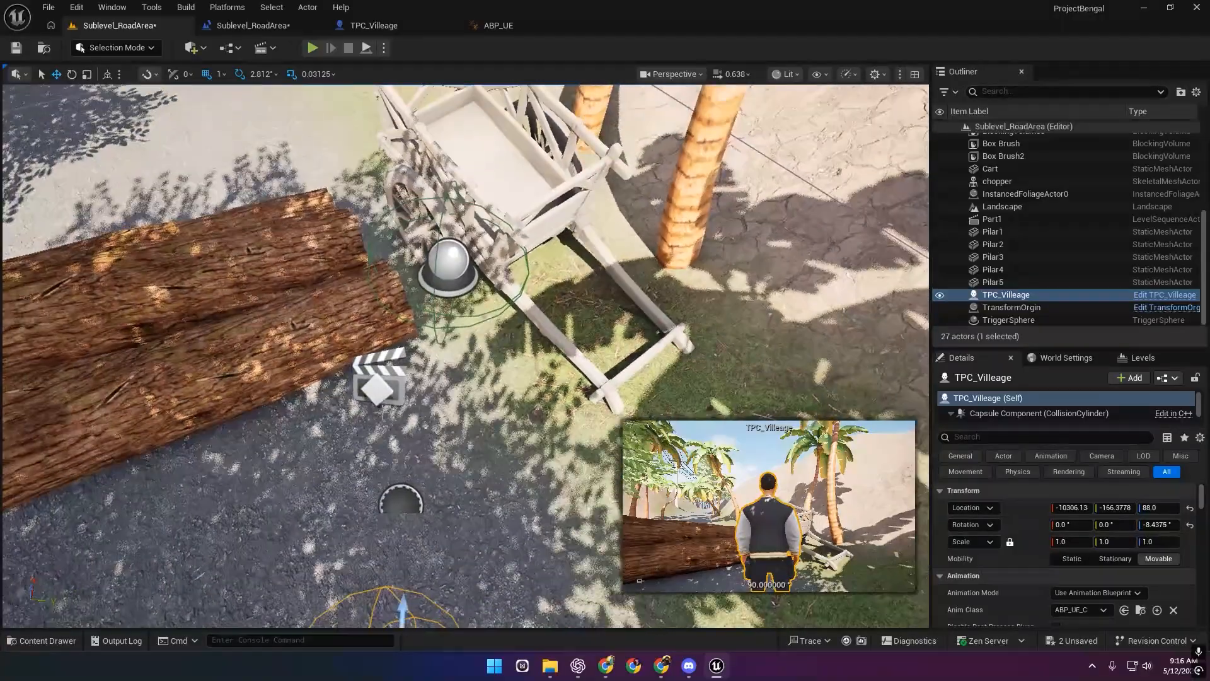
pyautogui.click(381, 382)
pyautogui.click(1060, 562)
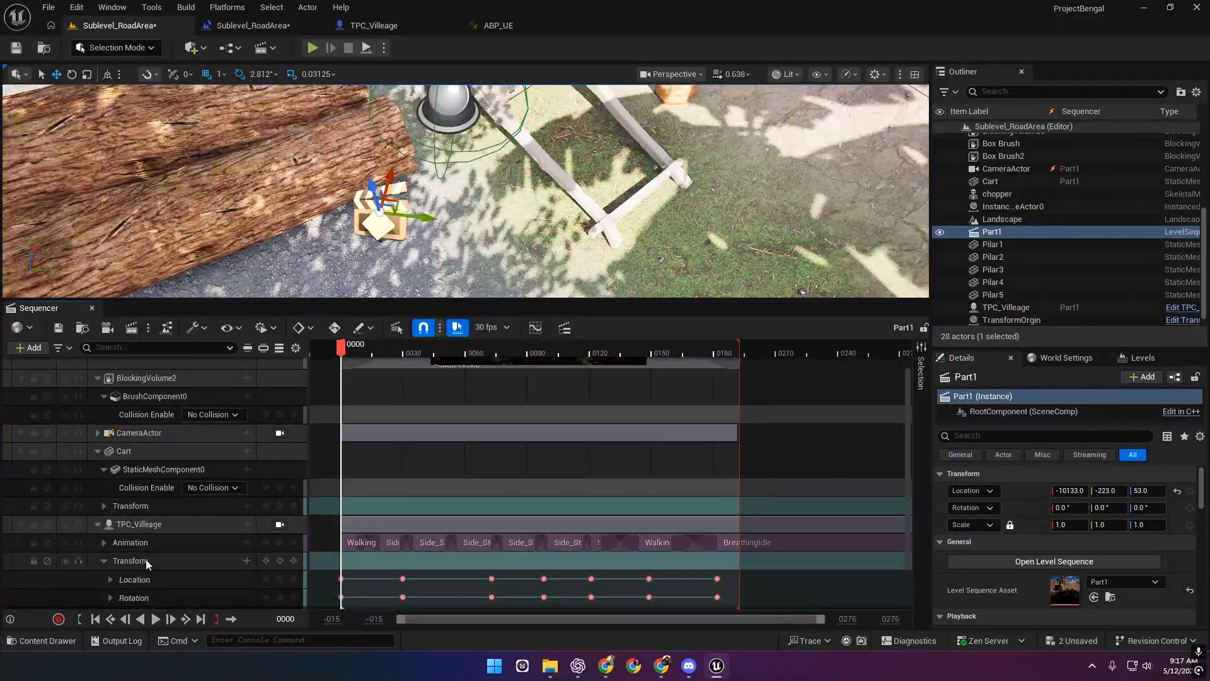
# Set TPC_Villeage's Transform section When Finished to Keep State, then close Sequencer.
pyautogui.click(146, 560)
pyautogui.rightClick(368, 560)
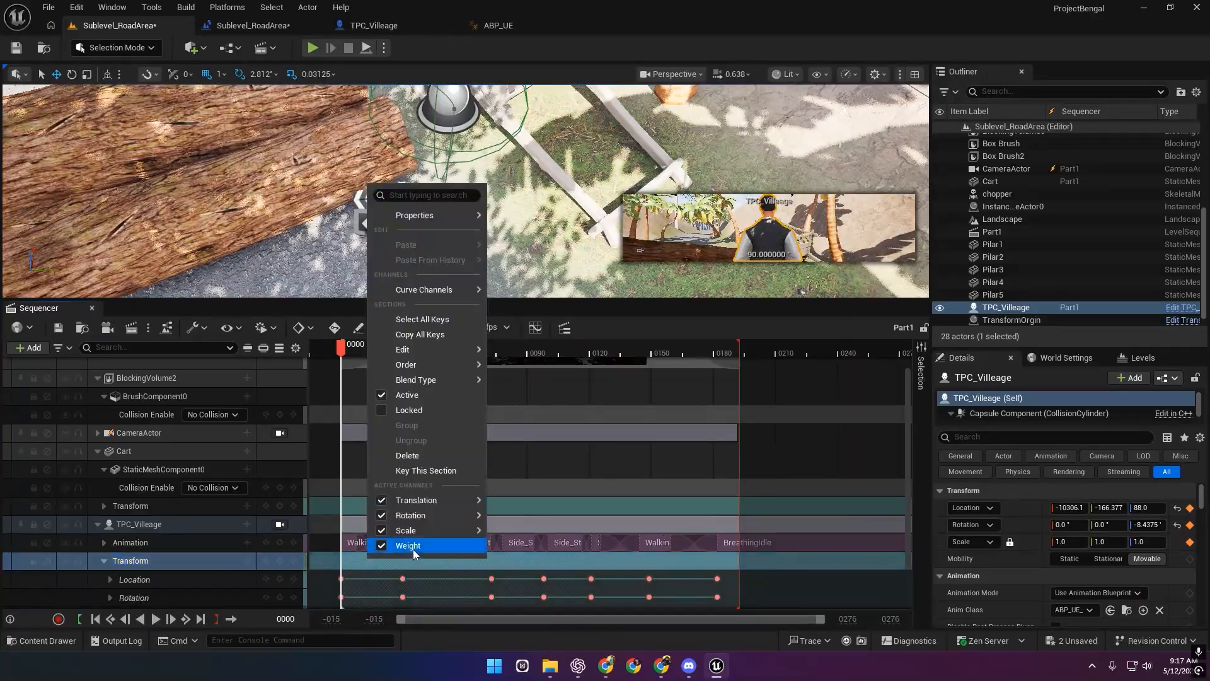
pyautogui.moveTo(442, 220)
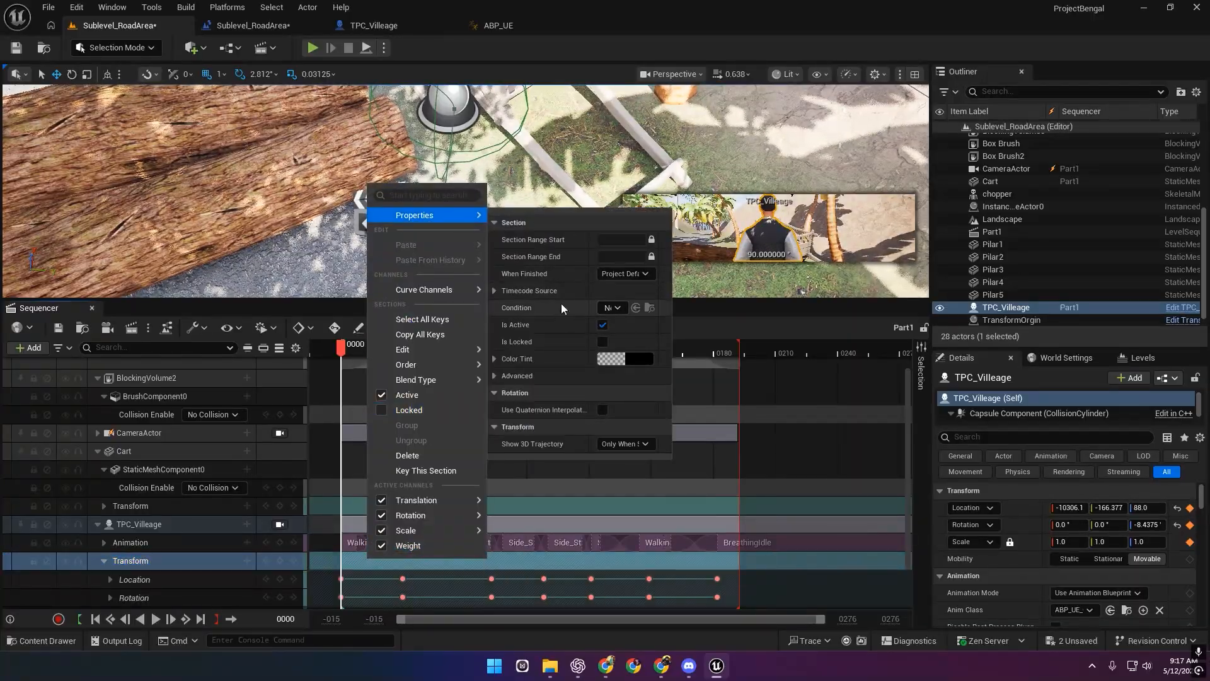
pyautogui.click(620, 274)
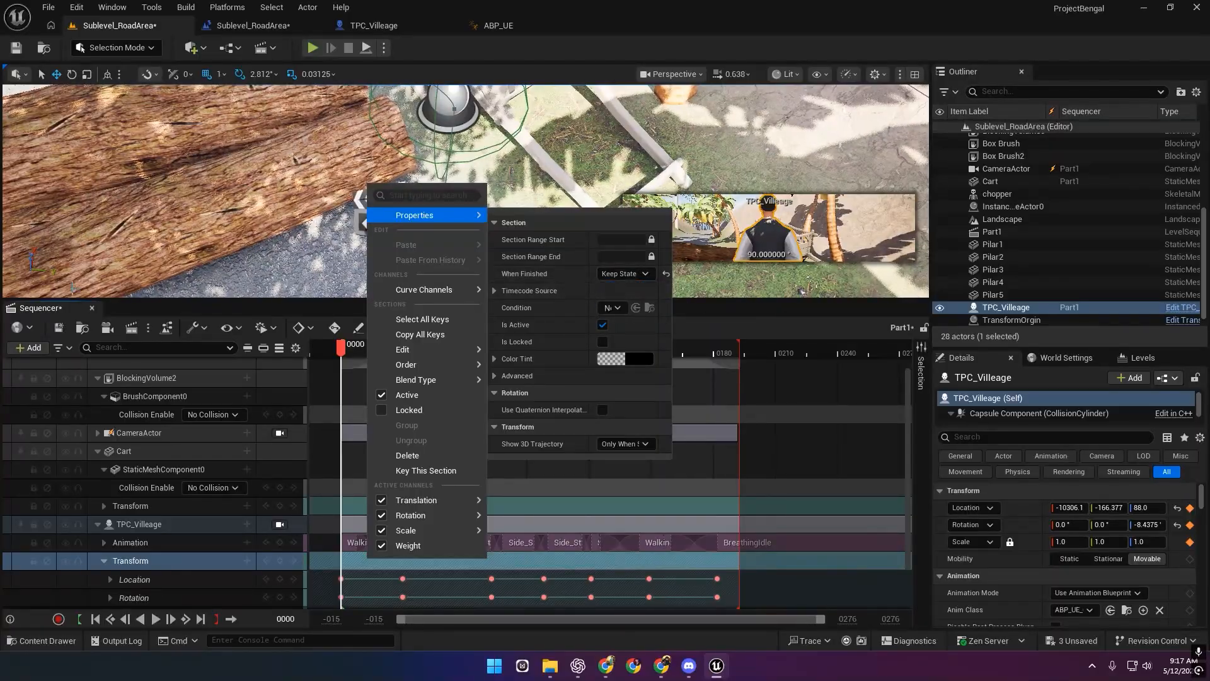
pyautogui.click(63, 327)
pyautogui.click(92, 308)
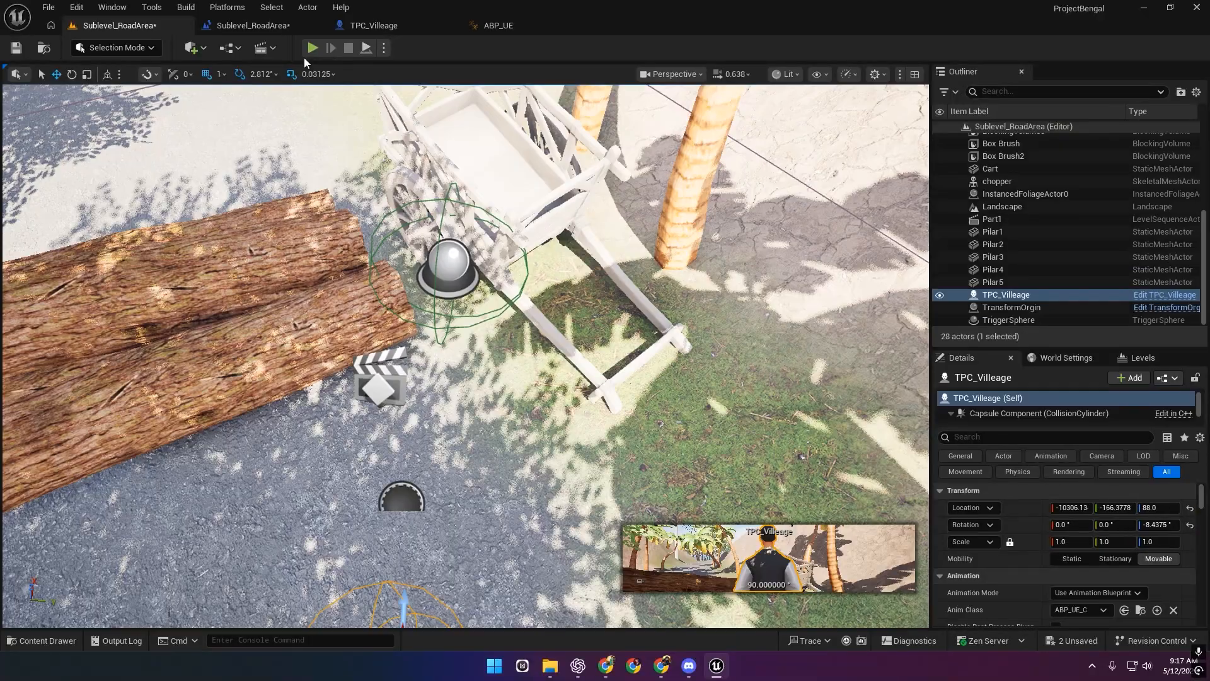
pyautogui.hotkey('alt', 'p')
pyautogui.press('w')
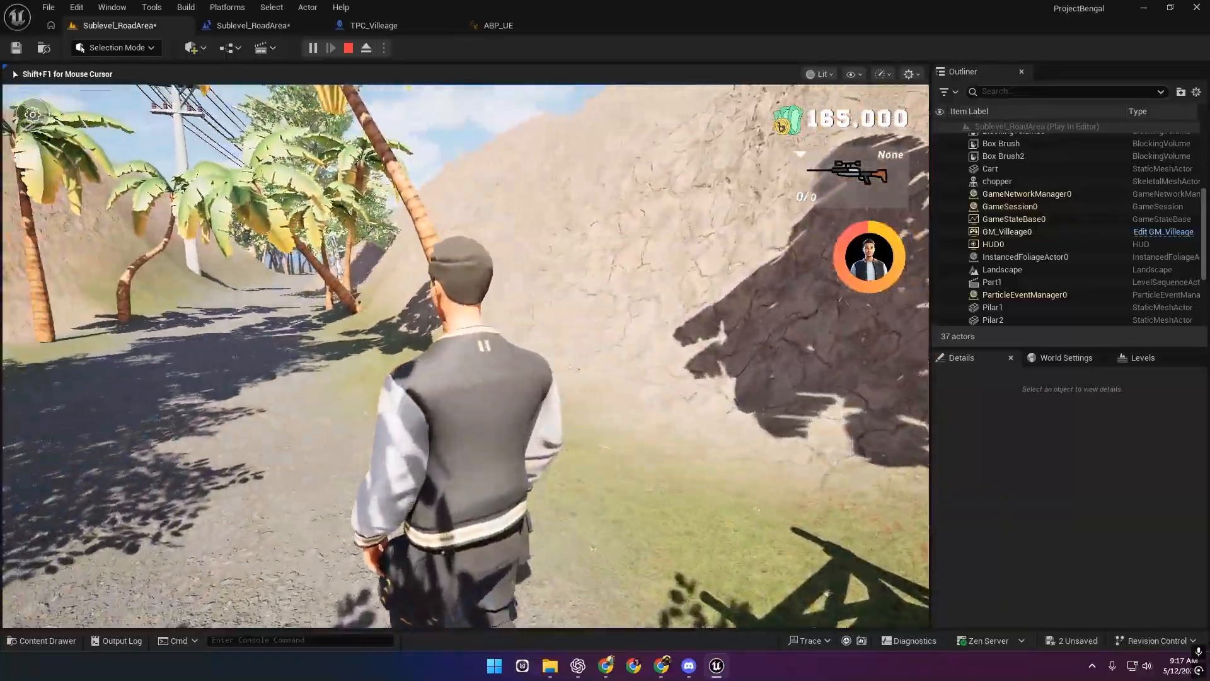
pyautogui.press('w')
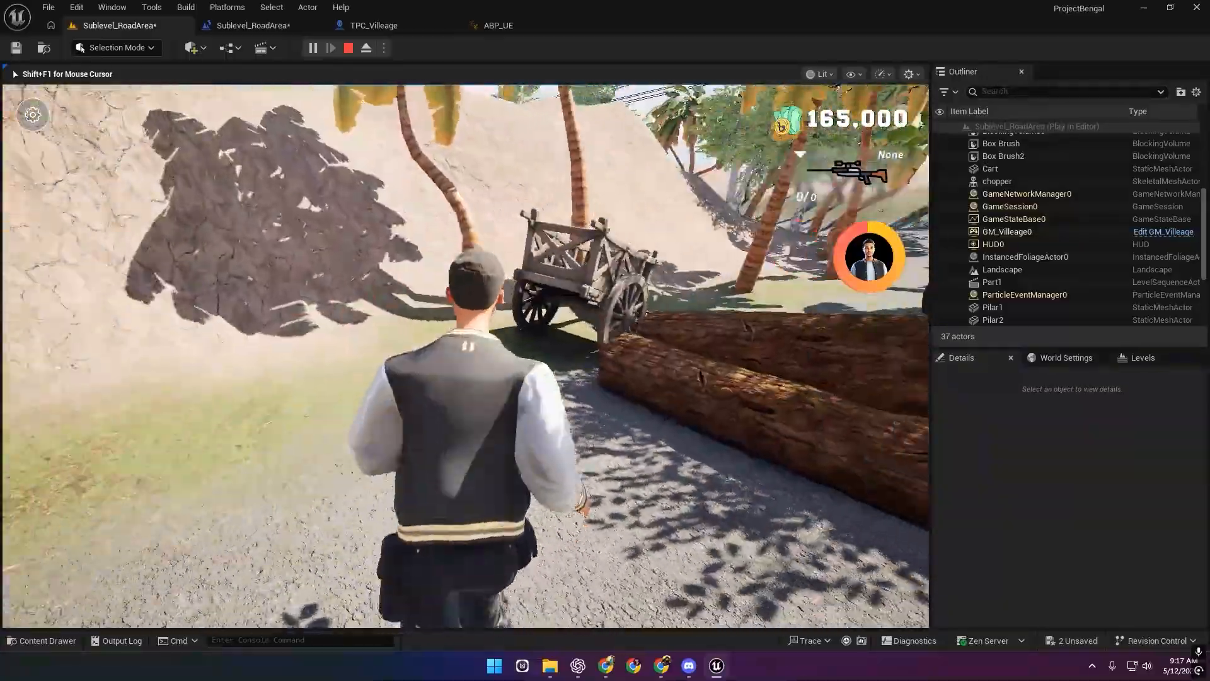
pyautogui.press('w')
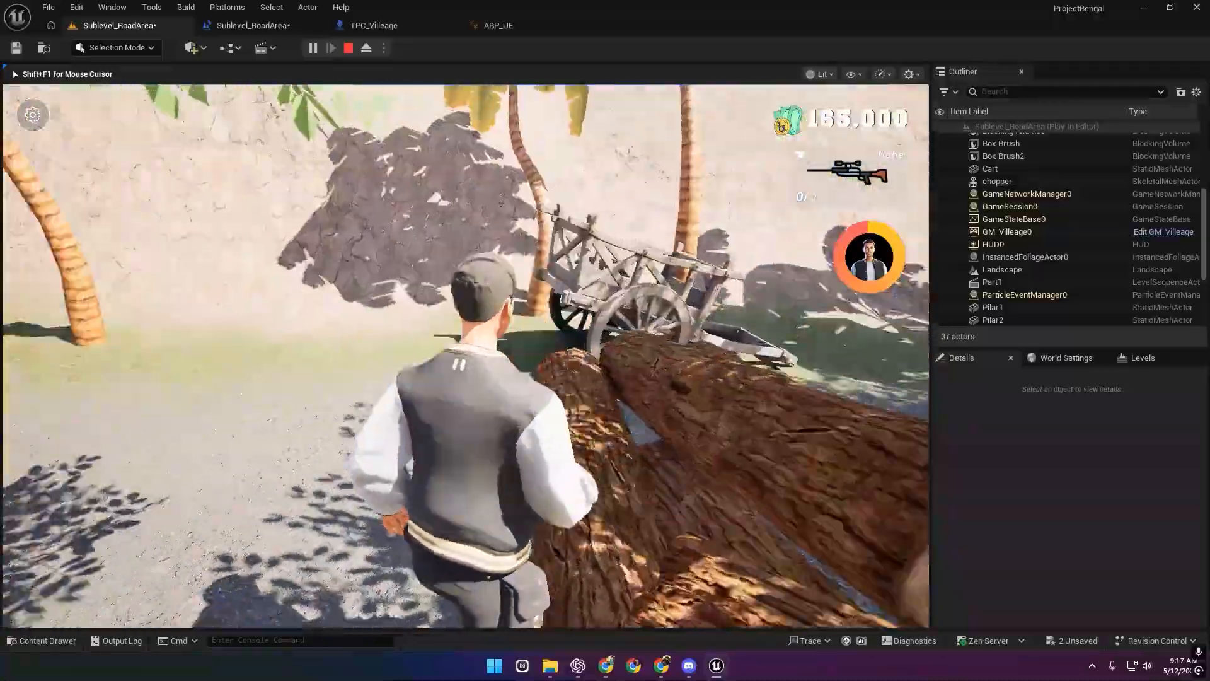
pyautogui.press('w')
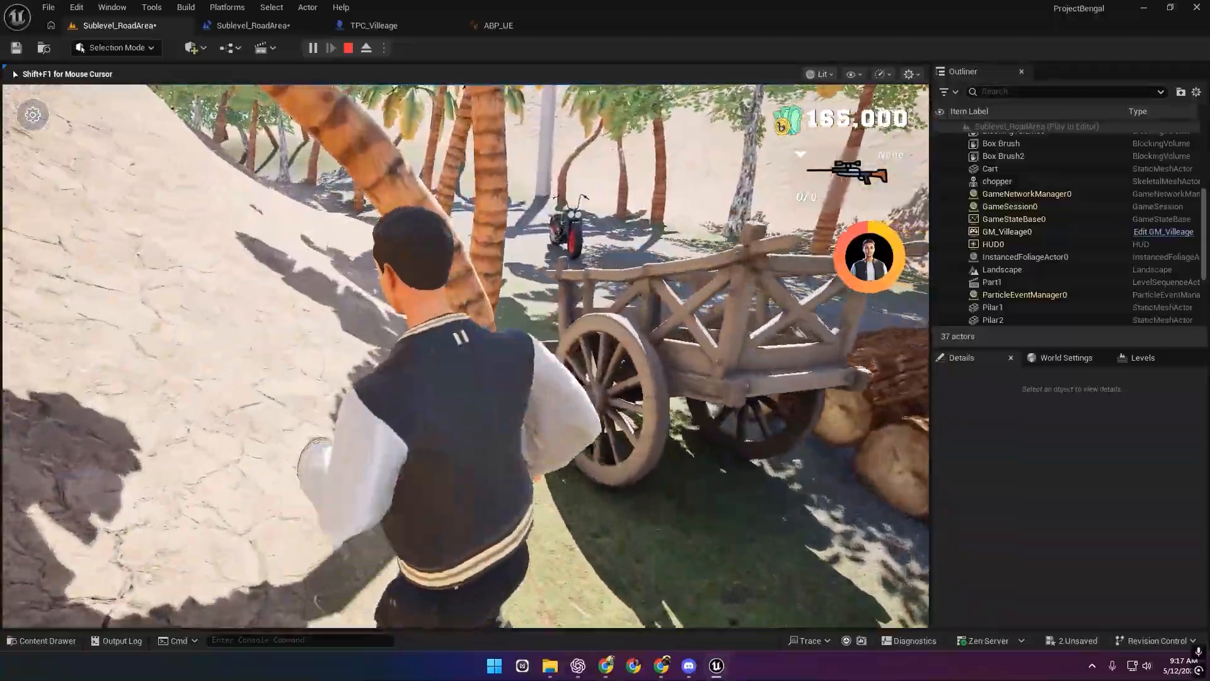
pyautogui.press('w')
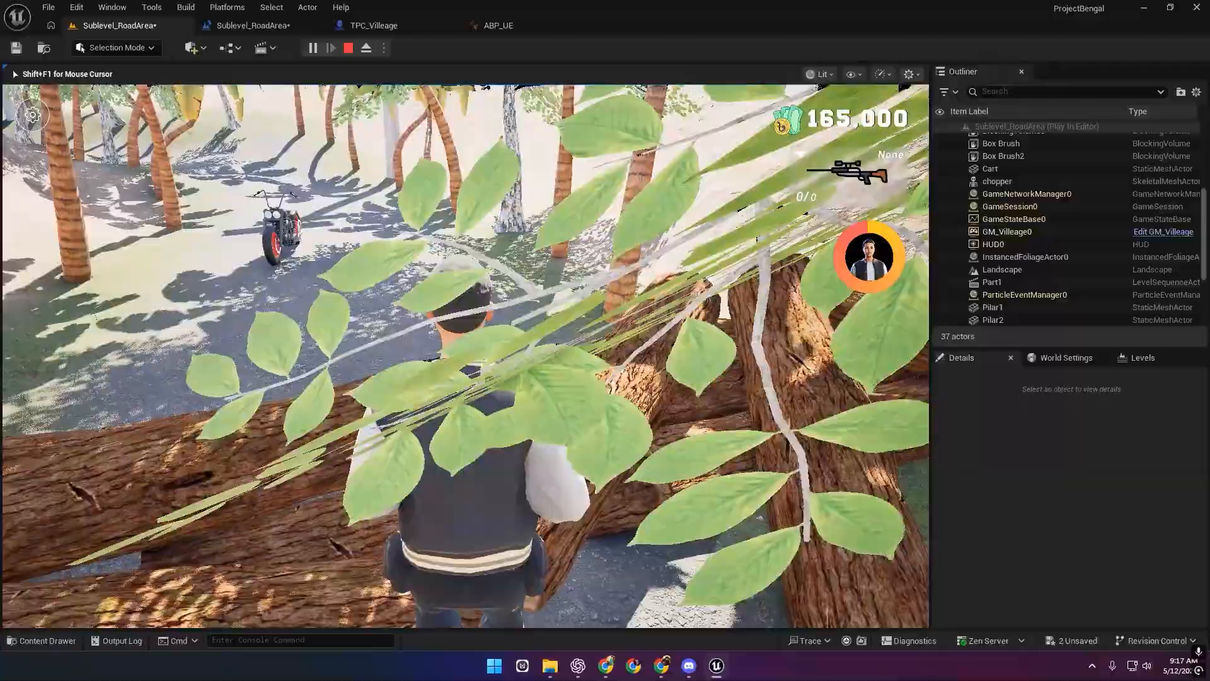
pyautogui.press('w')
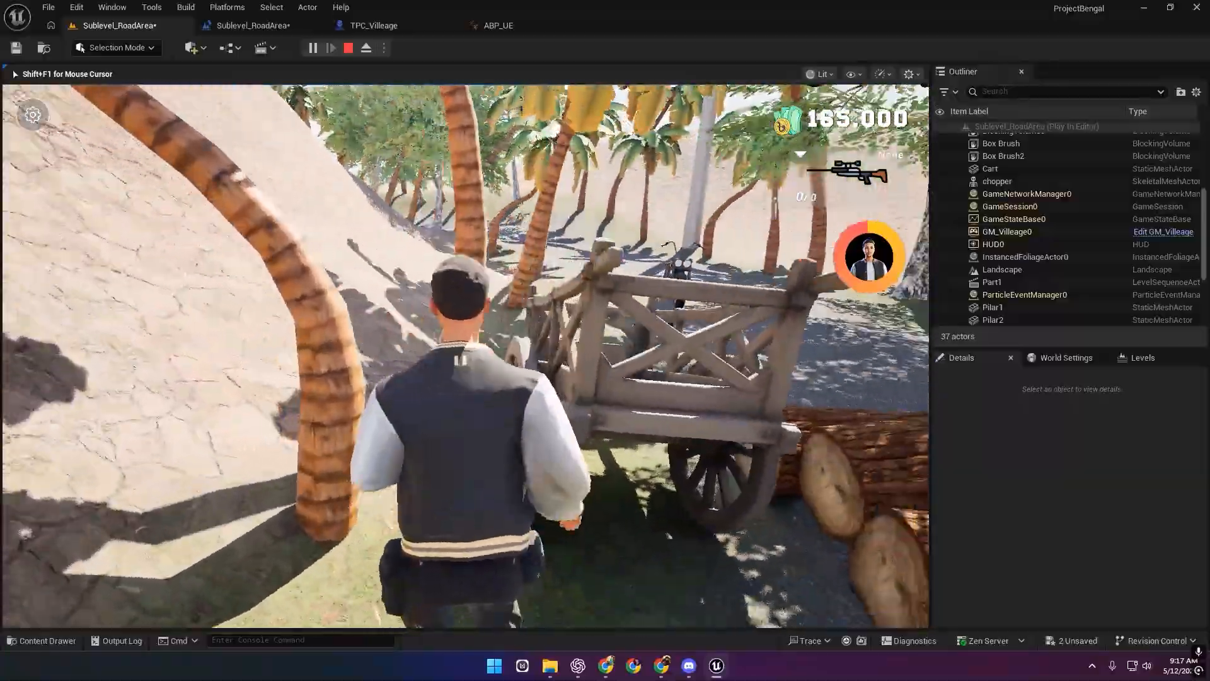
pyautogui.press('w')
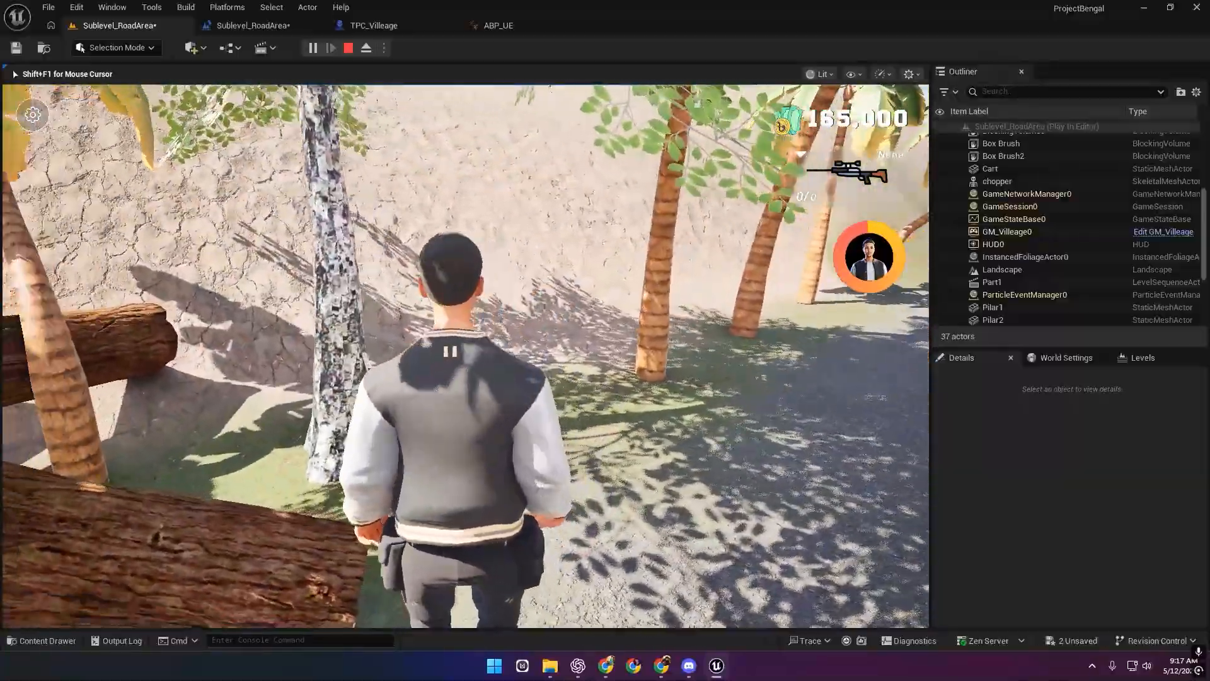
pyautogui.press('Escape')
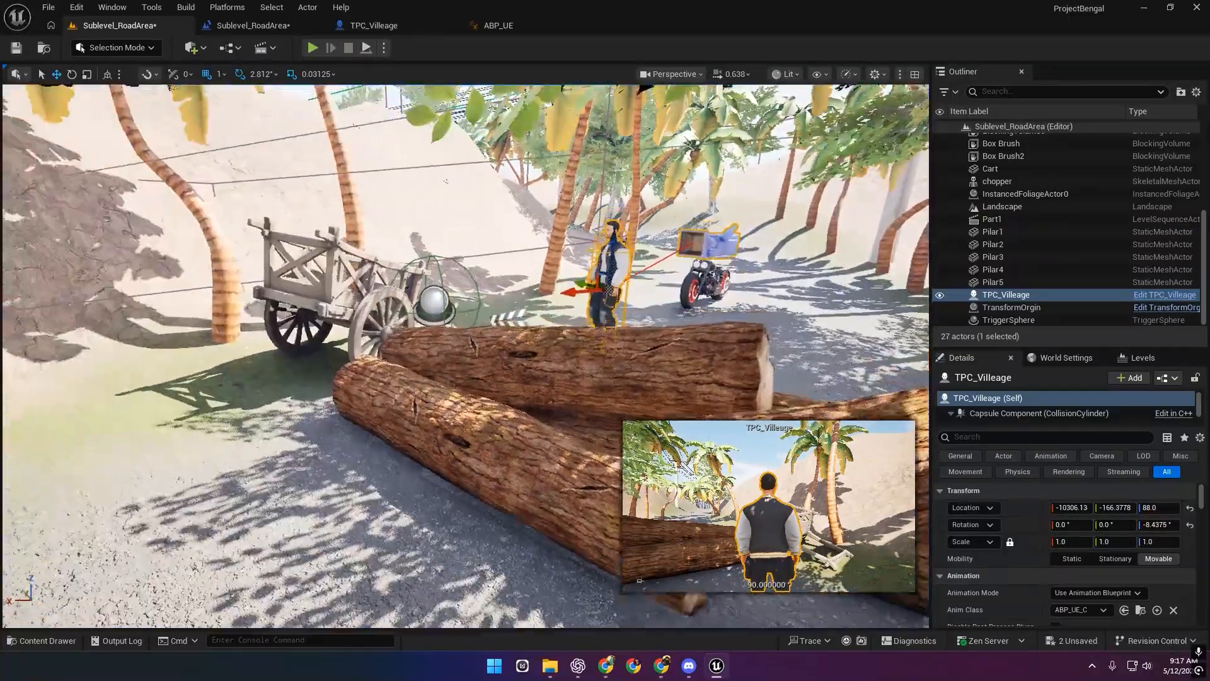
# Fly the view behind the villager and open Part1 from its level actor.
pyautogui.press('w')
pyautogui.press('d')
pyautogui.moveTo(451, 364); pyautogui.dragTo(300, 395, button='right')
pyautogui.doubleClick(450, 364)
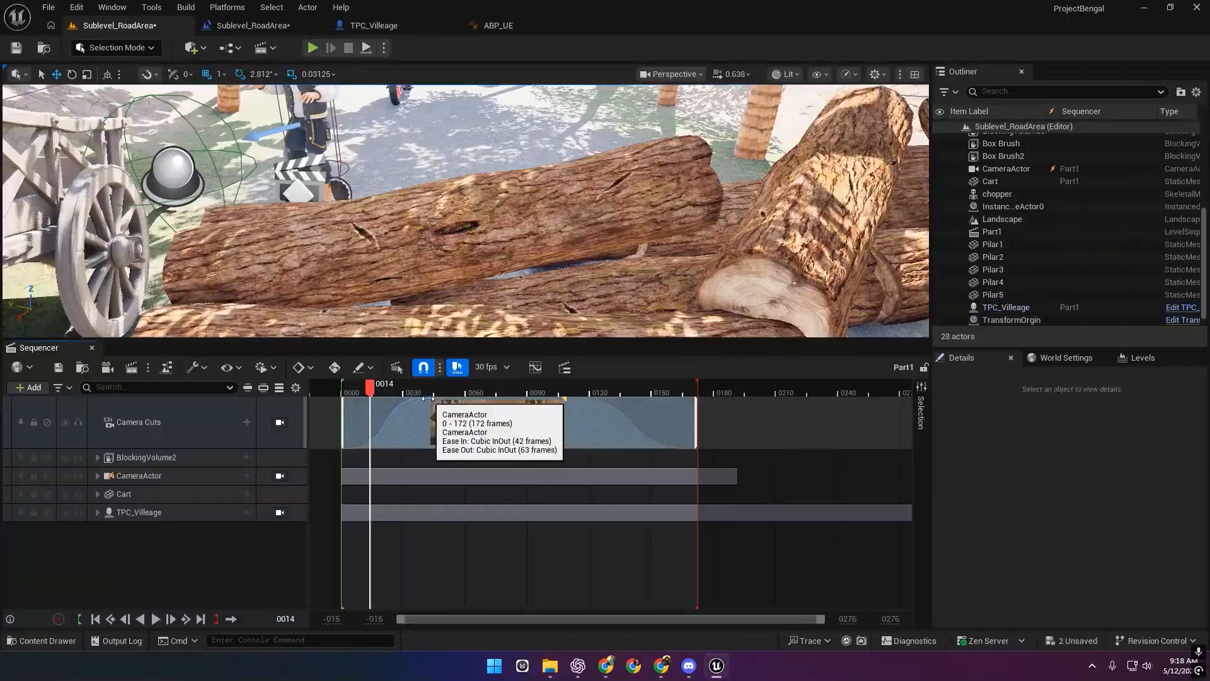
# Bring up the camera cut section's easing options, then close the Part1 sequence editor.
pyautogui.rightClick(394, 417)
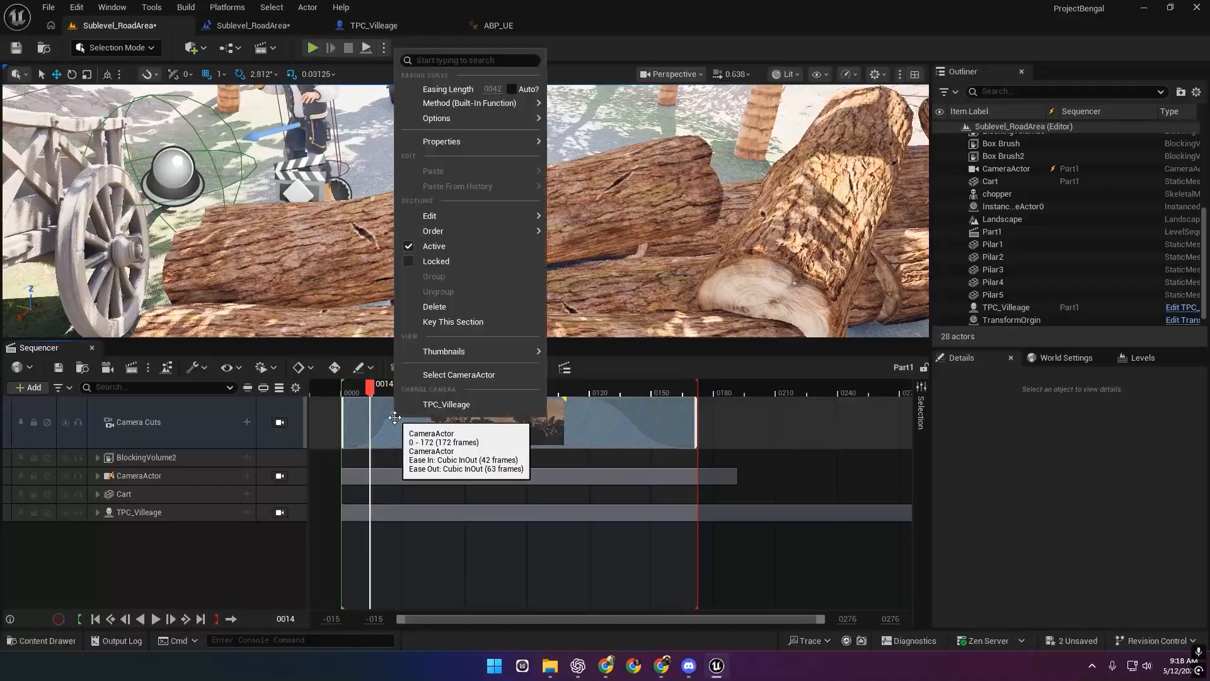
pyautogui.moveTo(478, 140)
pyautogui.moveTo(499, 118)
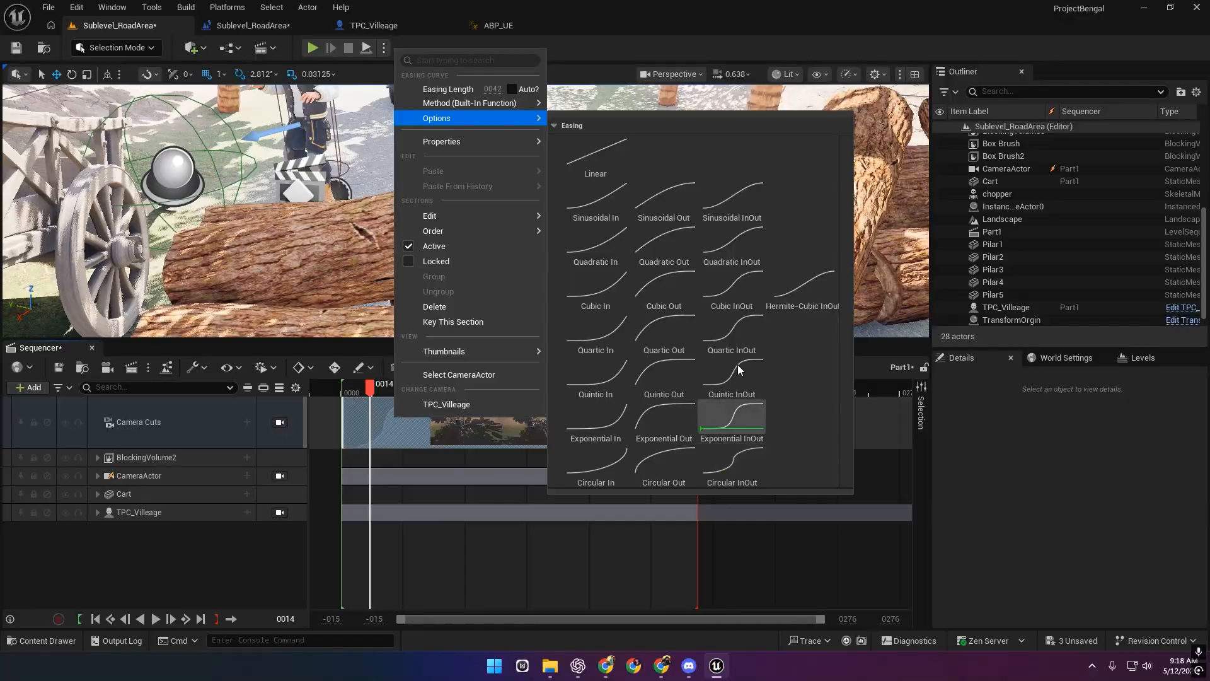
pyautogui.click(448, 511)
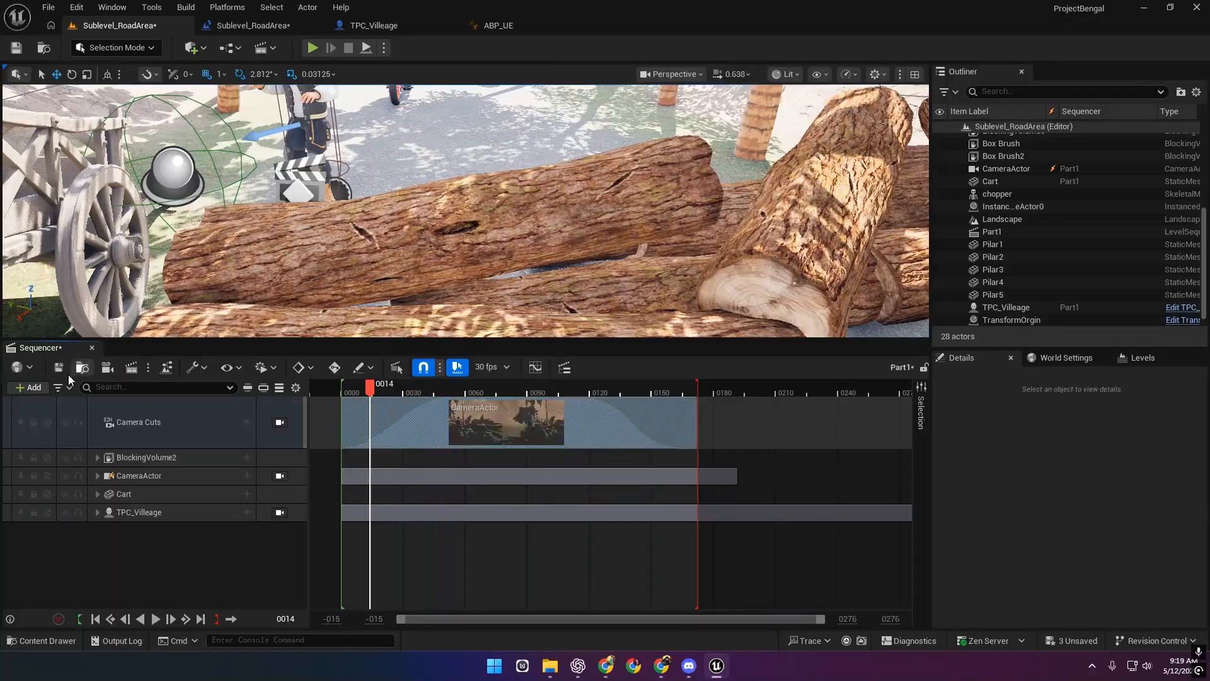
pyautogui.click(92, 348)
pyautogui.click(312, 48)
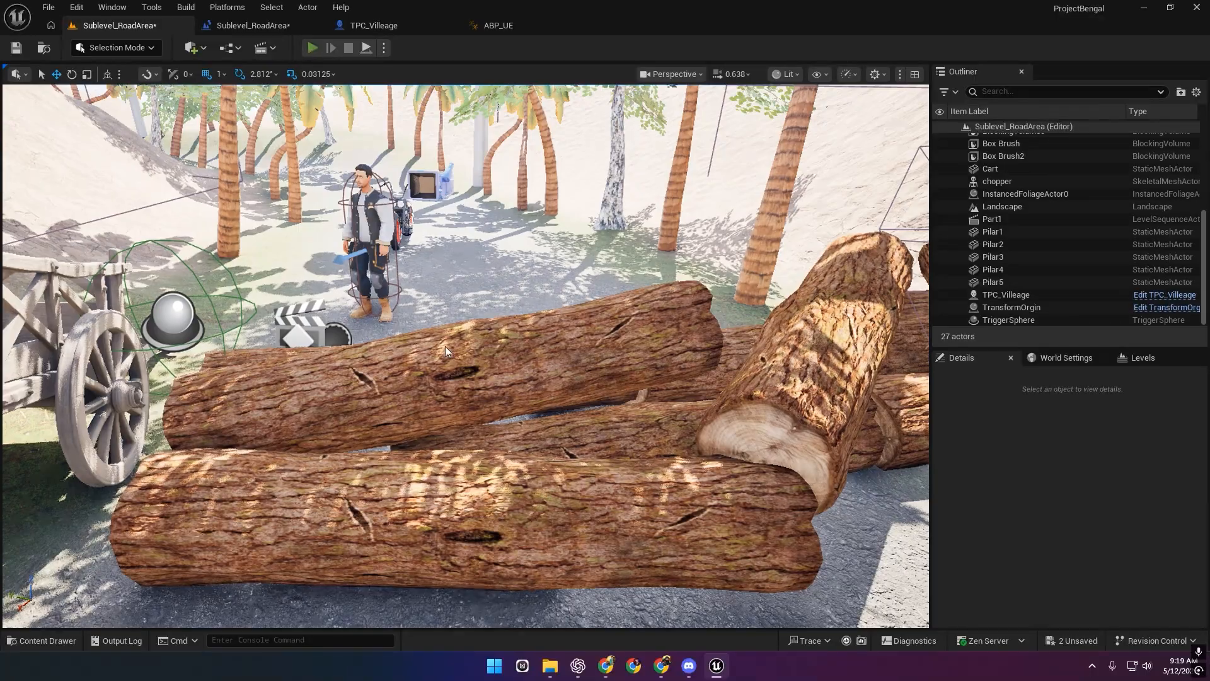
pyautogui.press('w')
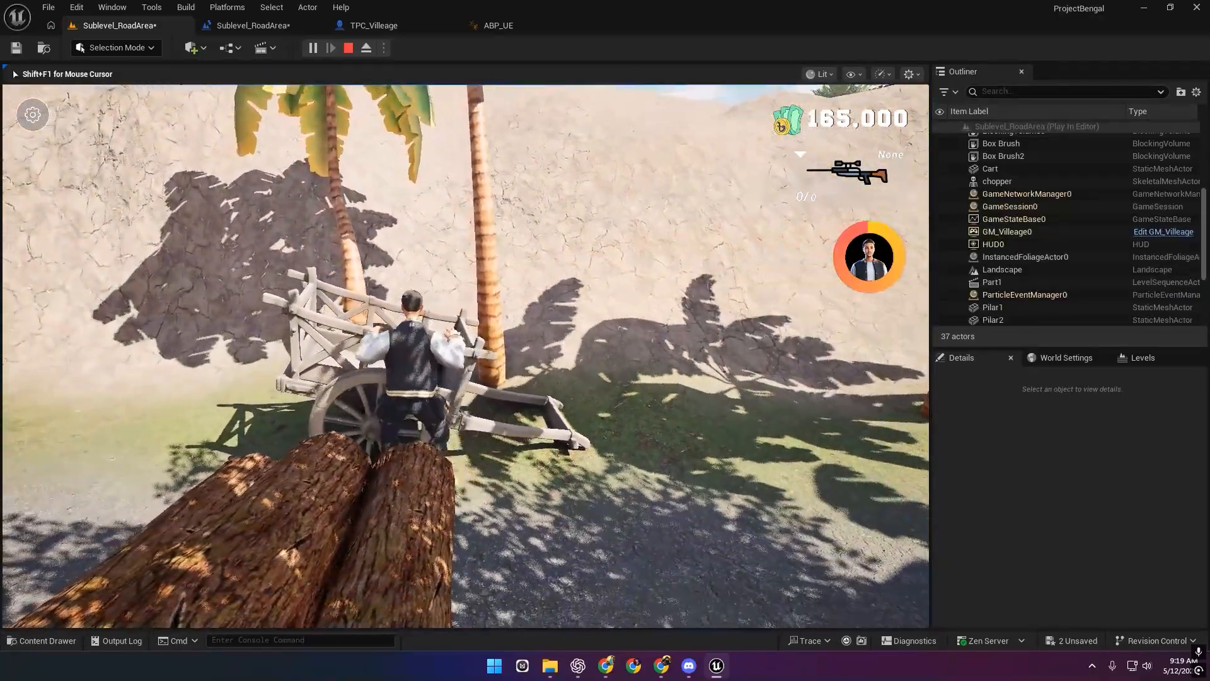
pyautogui.press('a')
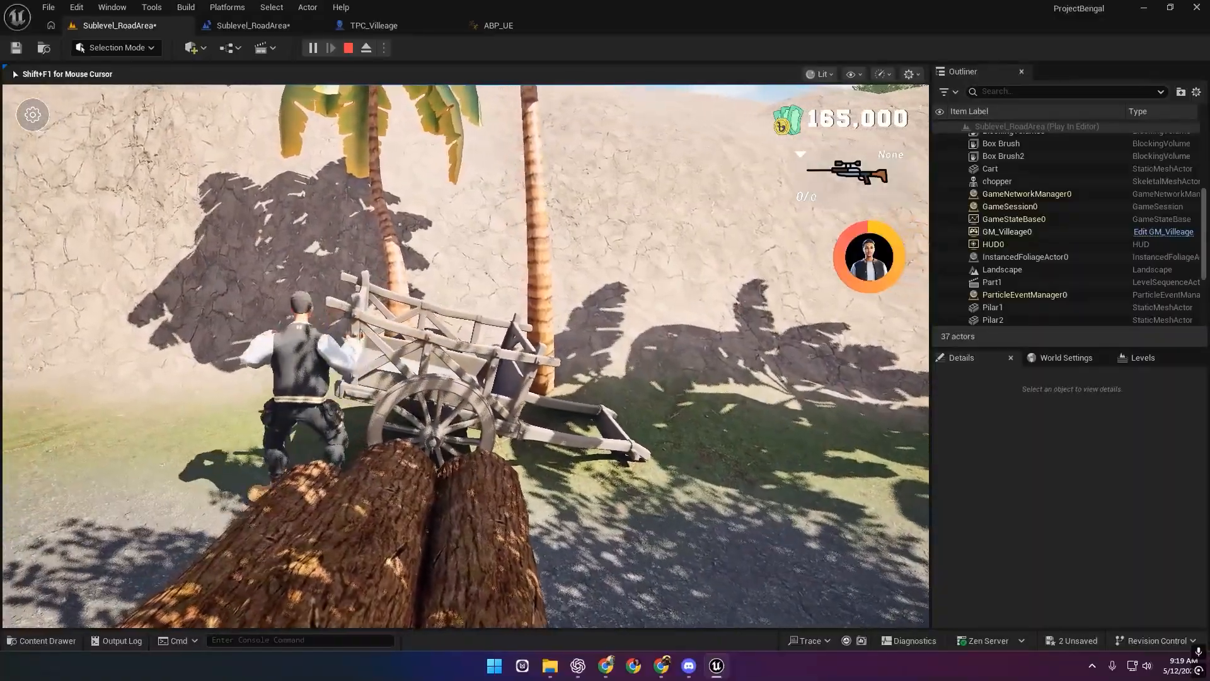
pyautogui.press('w')
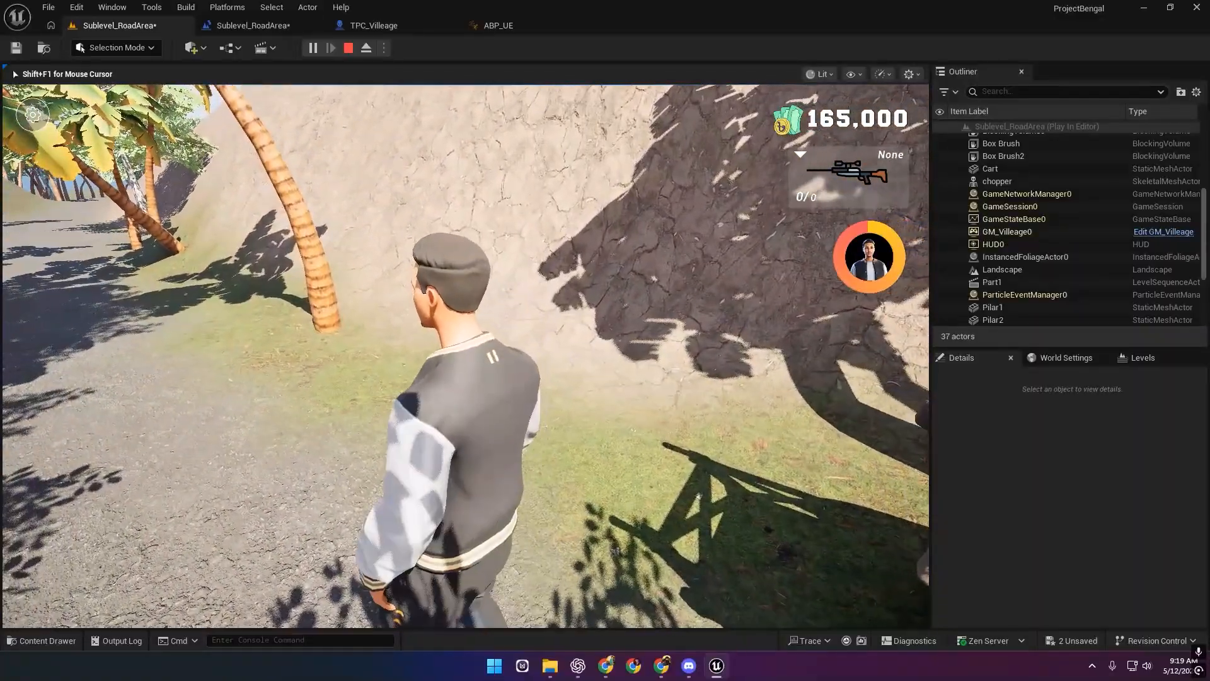
pyautogui.press('Escape')
pyautogui.press('s')
pyautogui.moveTo(477, 398); pyautogui.dragTo(416, 420, button='right')
pyautogui.click(607, 429)
pyautogui.press('d')
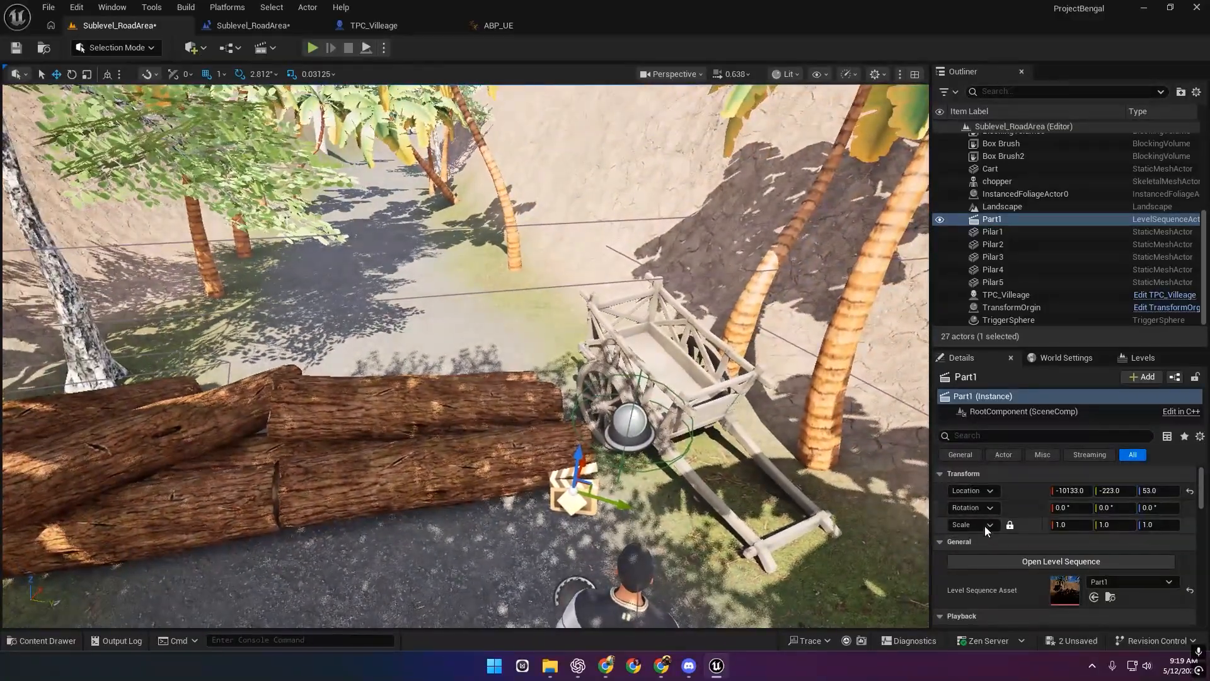
pyautogui.click(1057, 561)
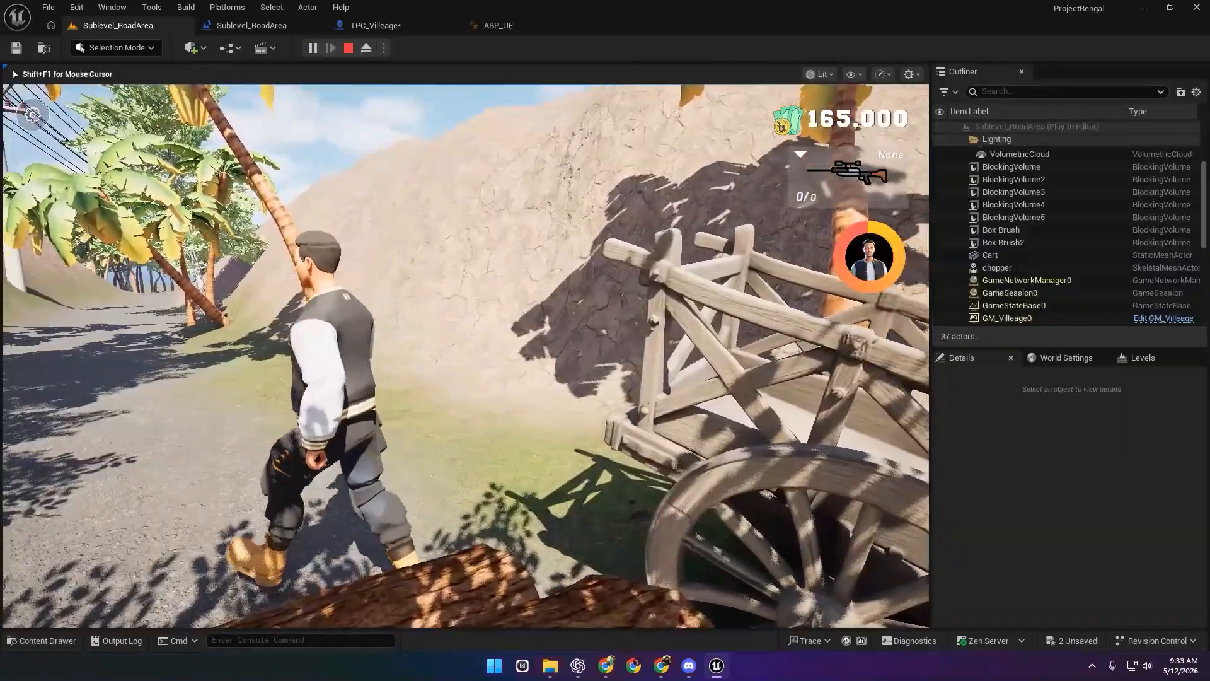
pyautogui.press('w')
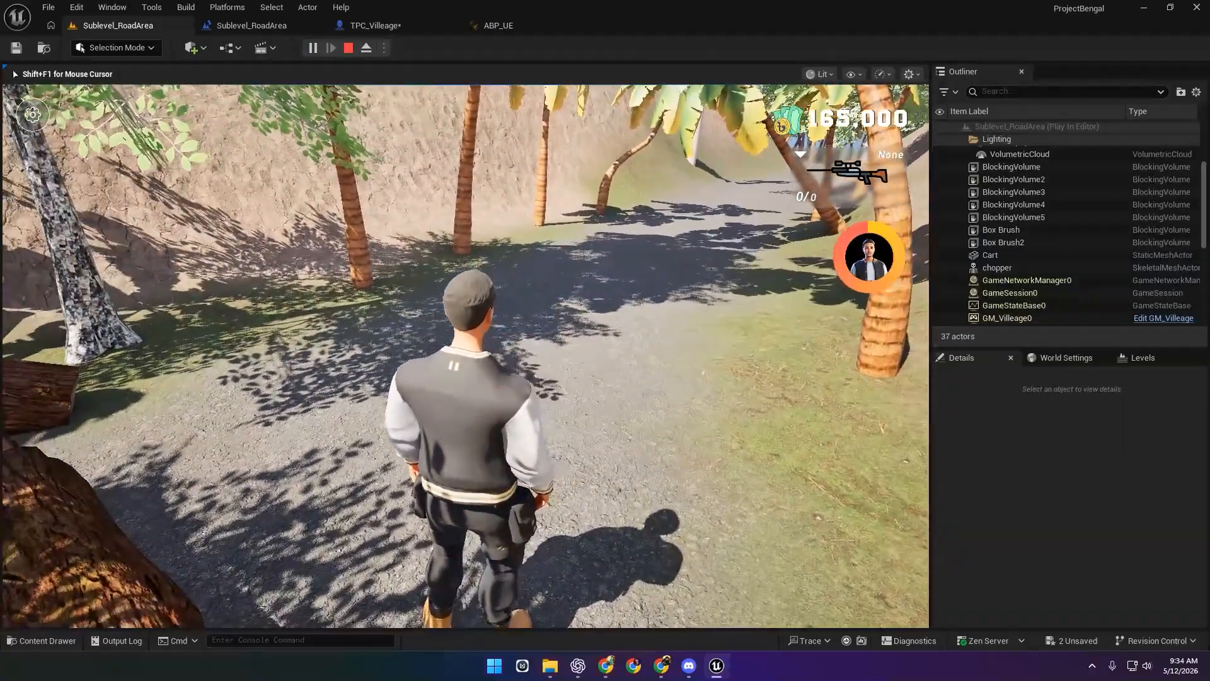
pyautogui.press('Escape')
pyautogui.moveTo(664, 359); pyautogui.dragTo(633, 482, button='right')
pyautogui.press('s')
# Select Part1 and tick Disable Movement Input and Disable Look at Input under Cinematic.
pyautogui.click(444, 346)
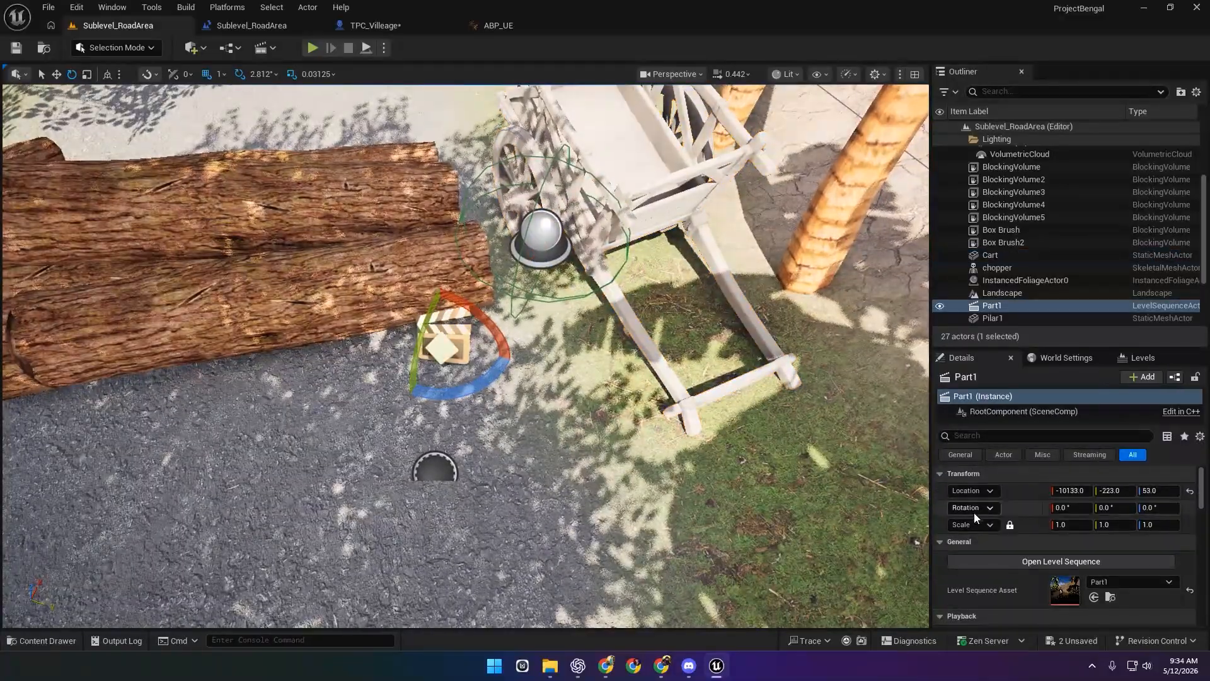
pyautogui.scroll(-5, 984, 526)
pyautogui.scroll(-1, 985, 526)
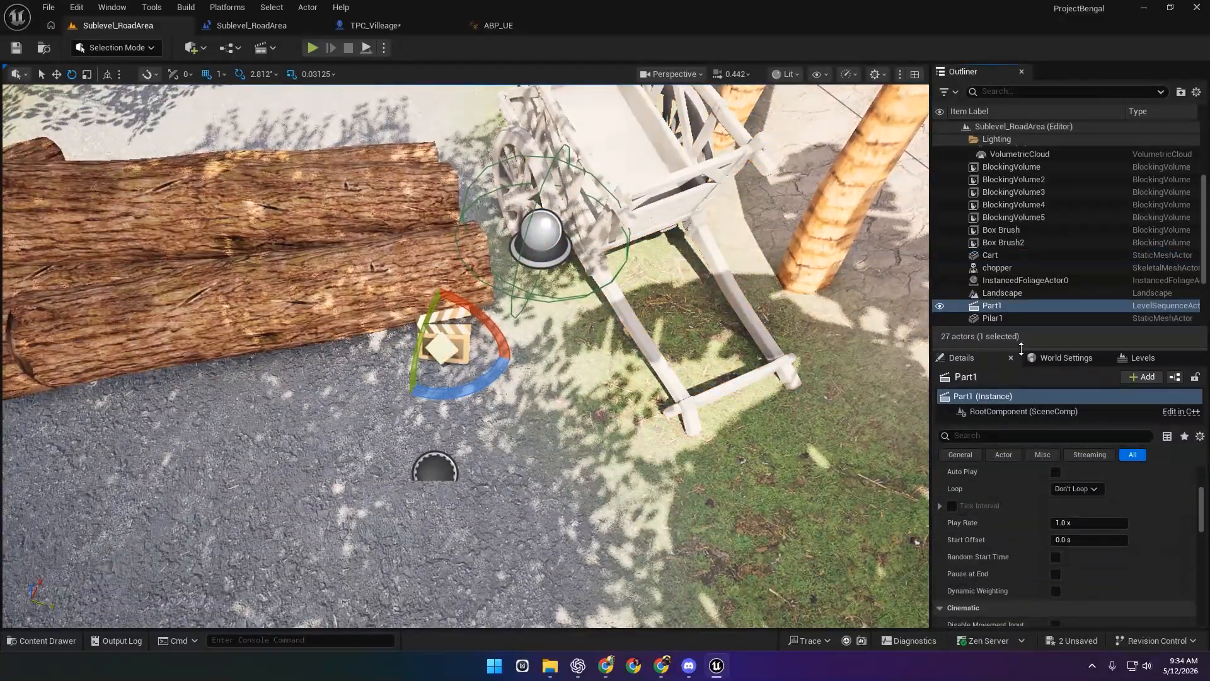
pyautogui.moveTo(1020, 346); pyautogui.dragTo(1019, 307)
pyautogui.scroll(-1, 1010, 493)
pyautogui.scroll(-3, 1034, 514)
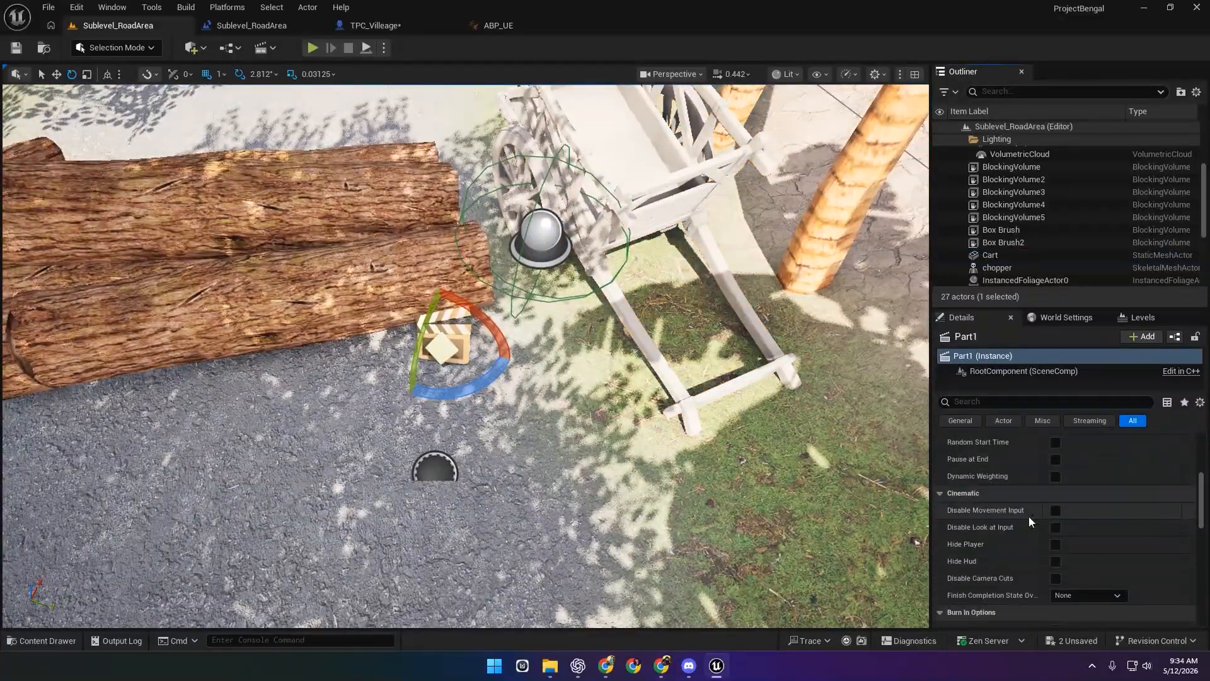
pyautogui.click(1055, 511)
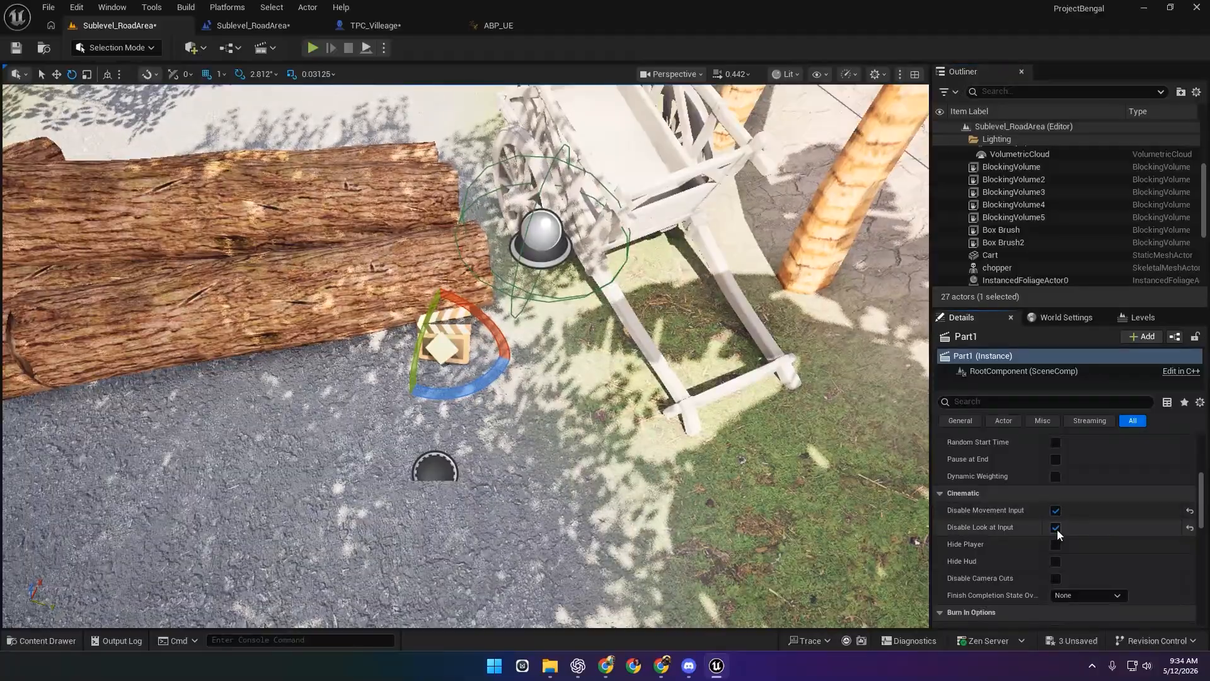
pyautogui.click(1055, 528)
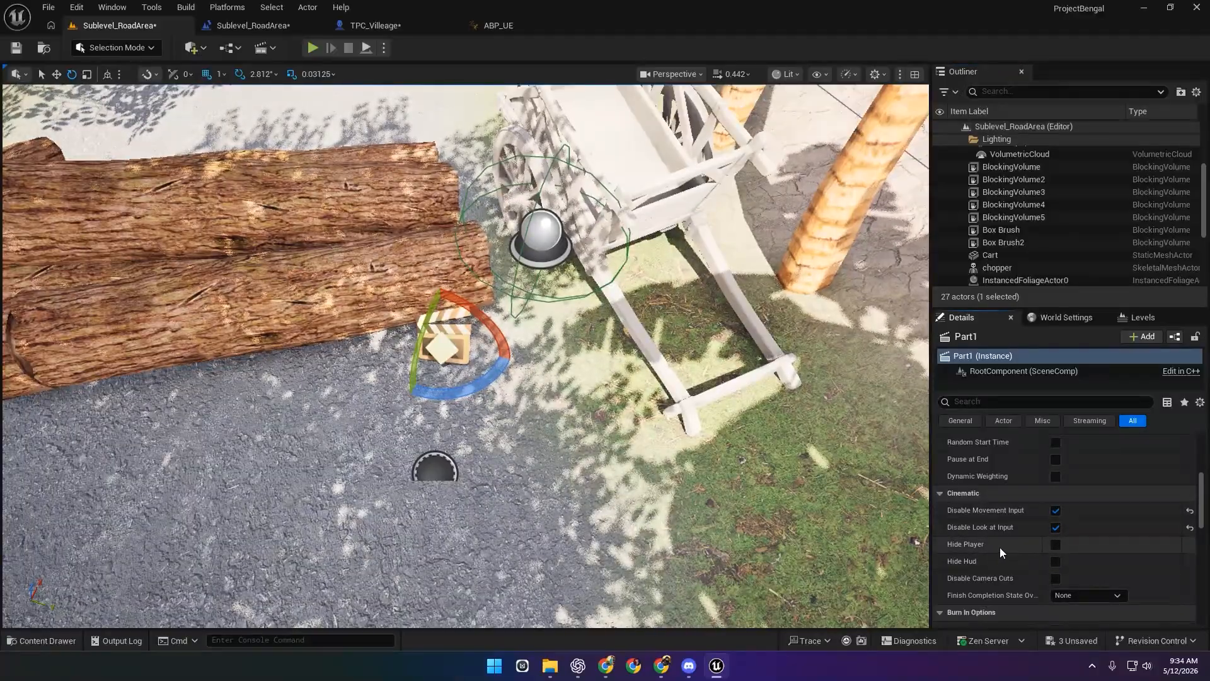
pyautogui.scroll(-5, 1012, 583)
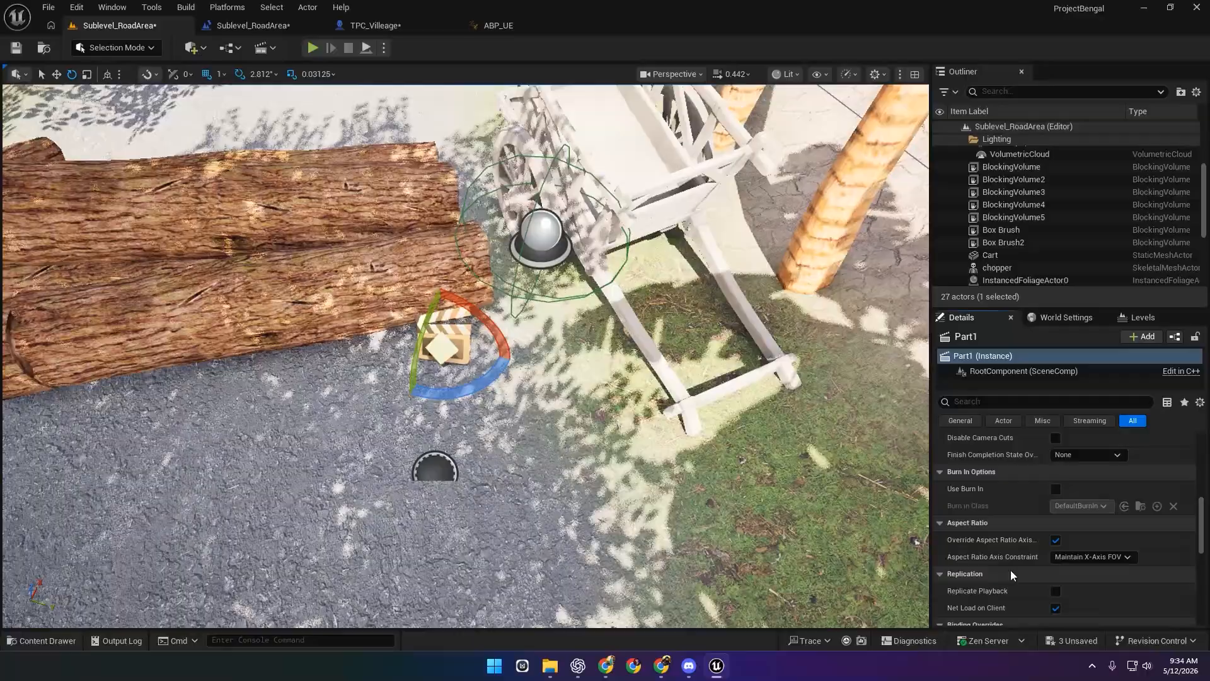
pyautogui.scroll(3, 1016, 569)
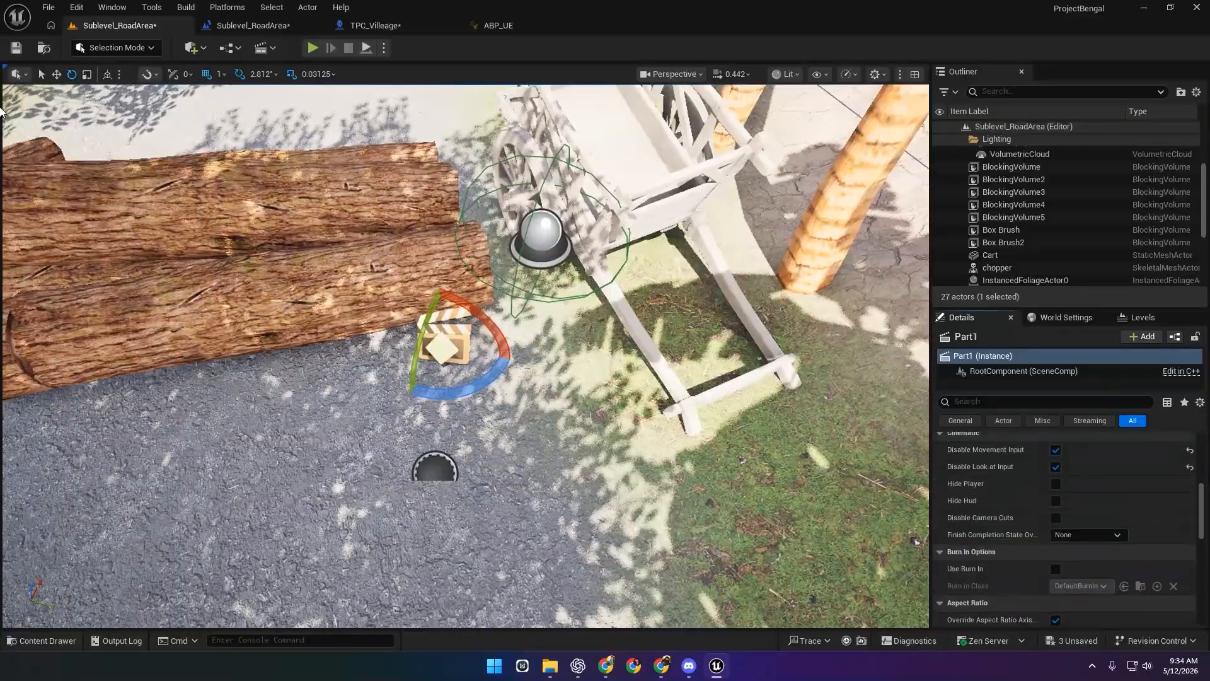
pyautogui.moveTo(465, 356); pyautogui.dragTo(474, 259, button='right')
# Select BlockingVolume2 around the logs and frame it alongside the cart.
pyautogui.press('w')
pyautogui.click(391, 367)
pyautogui.press('s')
pyautogui.moveTo(391, 367); pyautogui.dragTo(410, 451, button='right')
pyautogui.press('s')
pyautogui.moveTo(409, 333); pyautogui.dragTo(309, 291, button='right')
pyautogui.press('d')
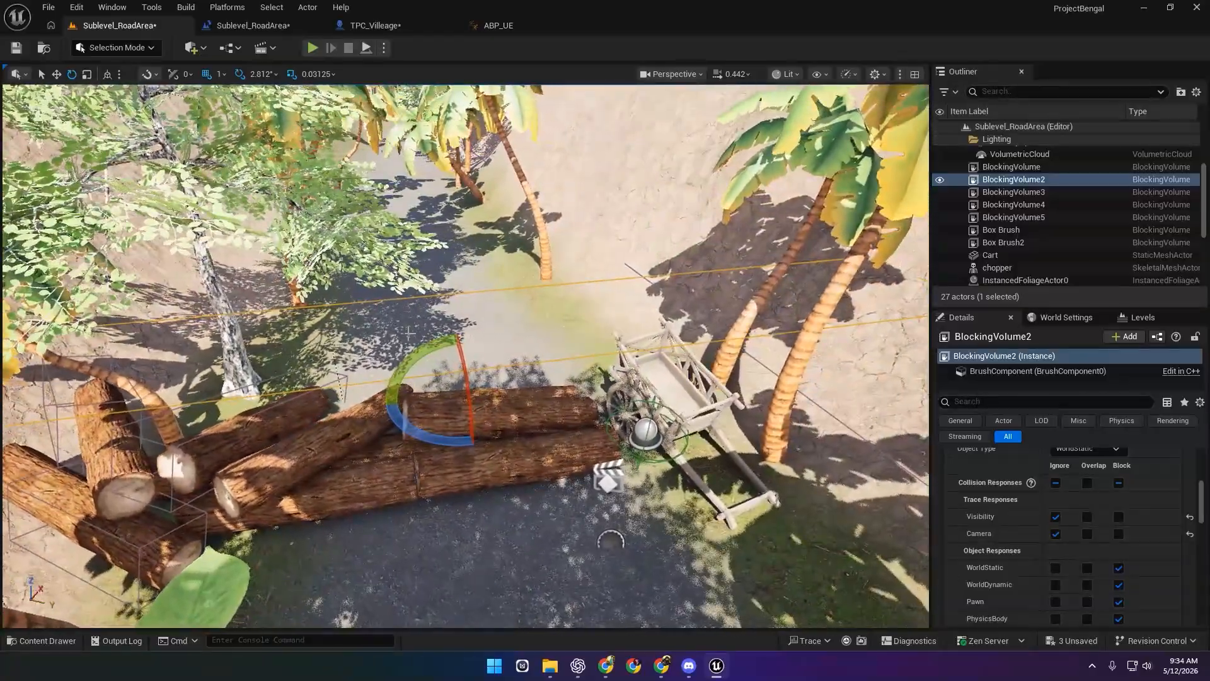
pyautogui.press('w')
pyautogui.moveTo(595, 392); pyautogui.dragTo(680, 388, button='right')
pyautogui.press('w')
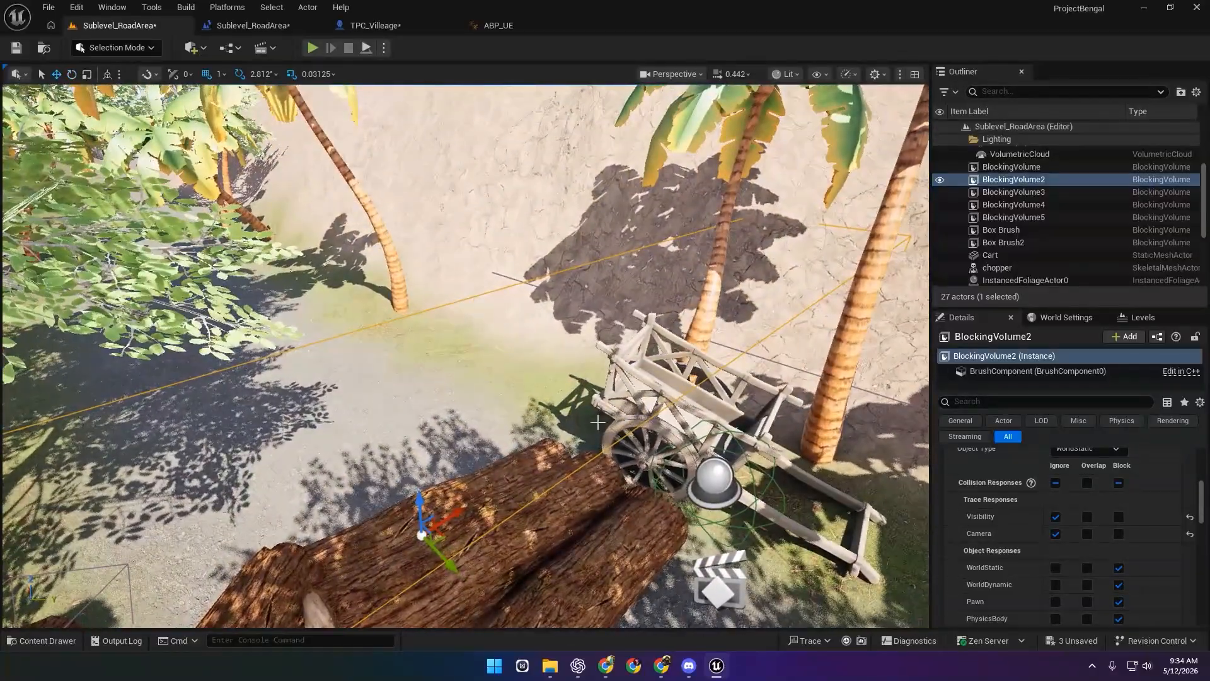
pyautogui.scroll(2, 1019, 498)
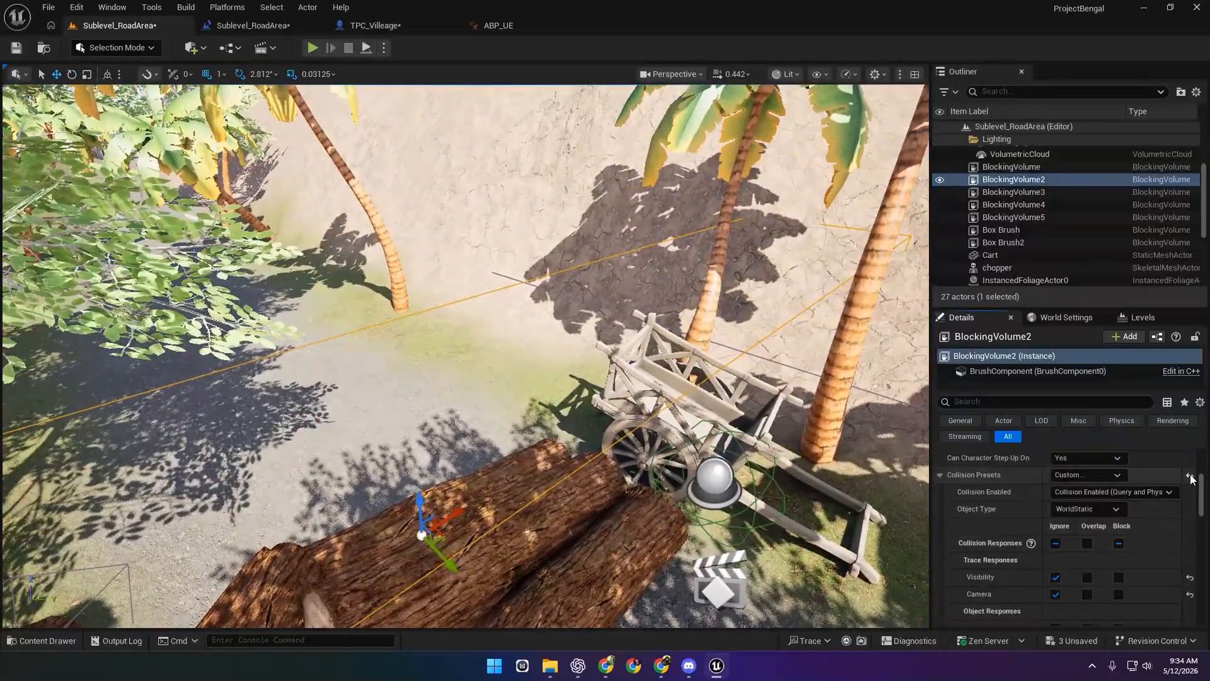
# Set BlockingVolume2's collision preset to Custom with the Camera trace set to Ignore.
pyautogui.click(1082, 474)
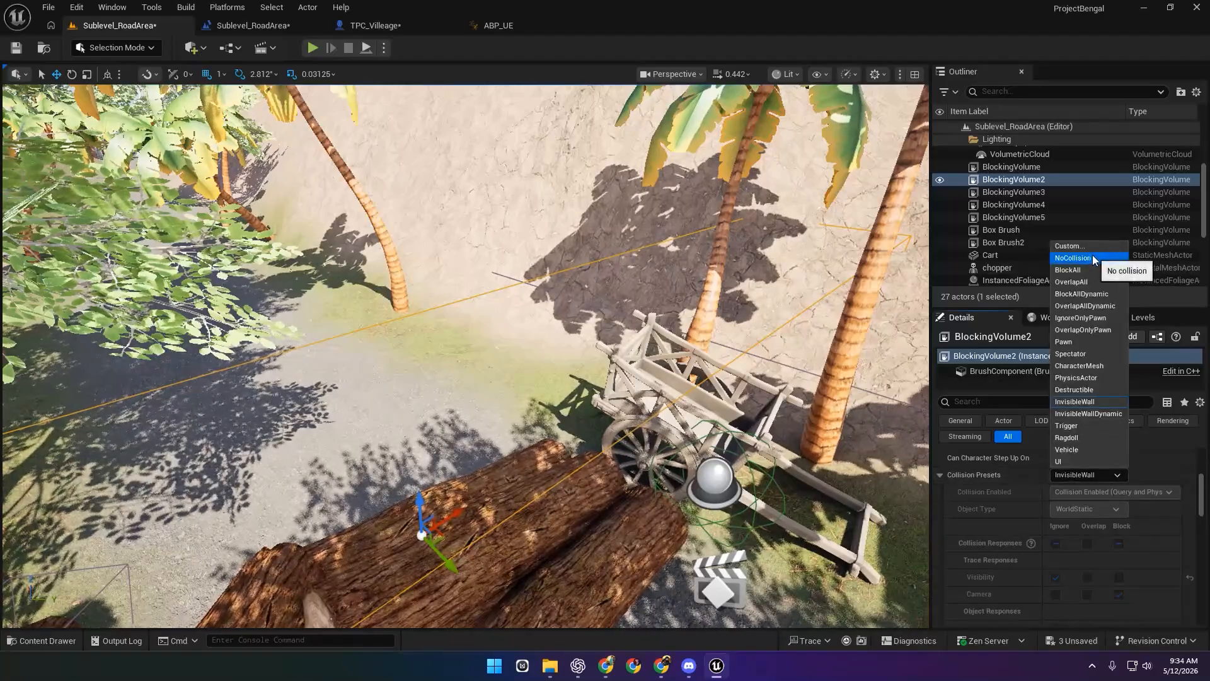
pyautogui.click(1081, 246)
pyautogui.scroll(-1, 1016, 539)
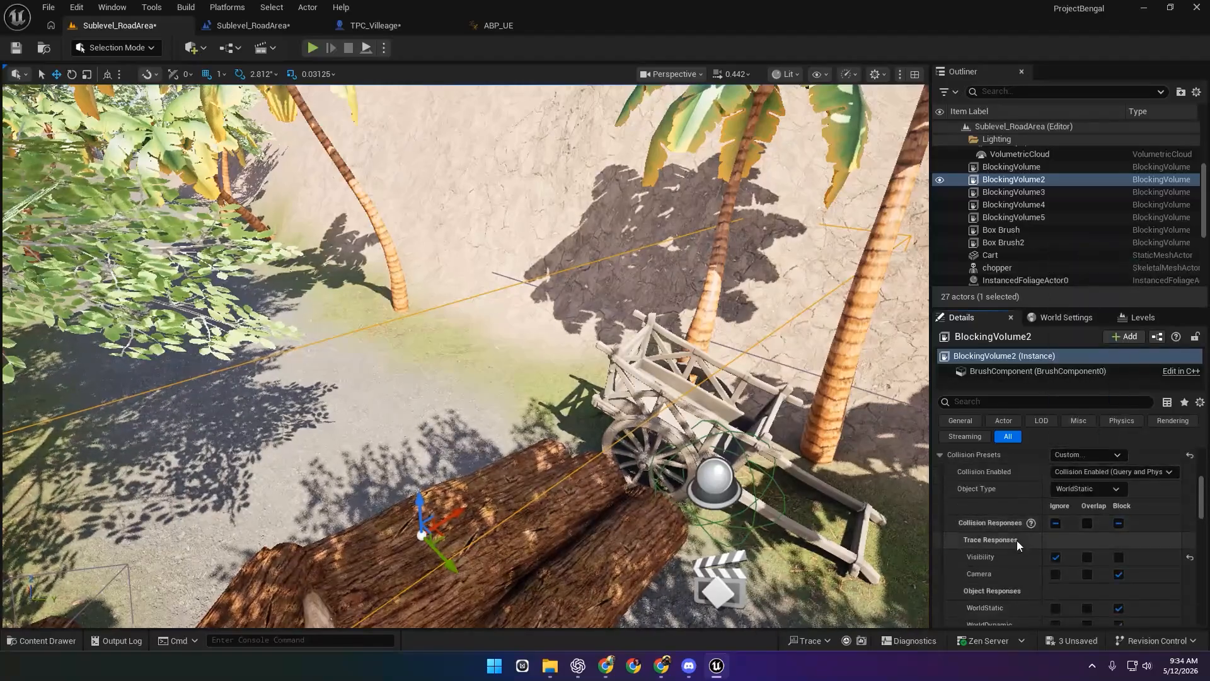
pyautogui.click(1055, 574)
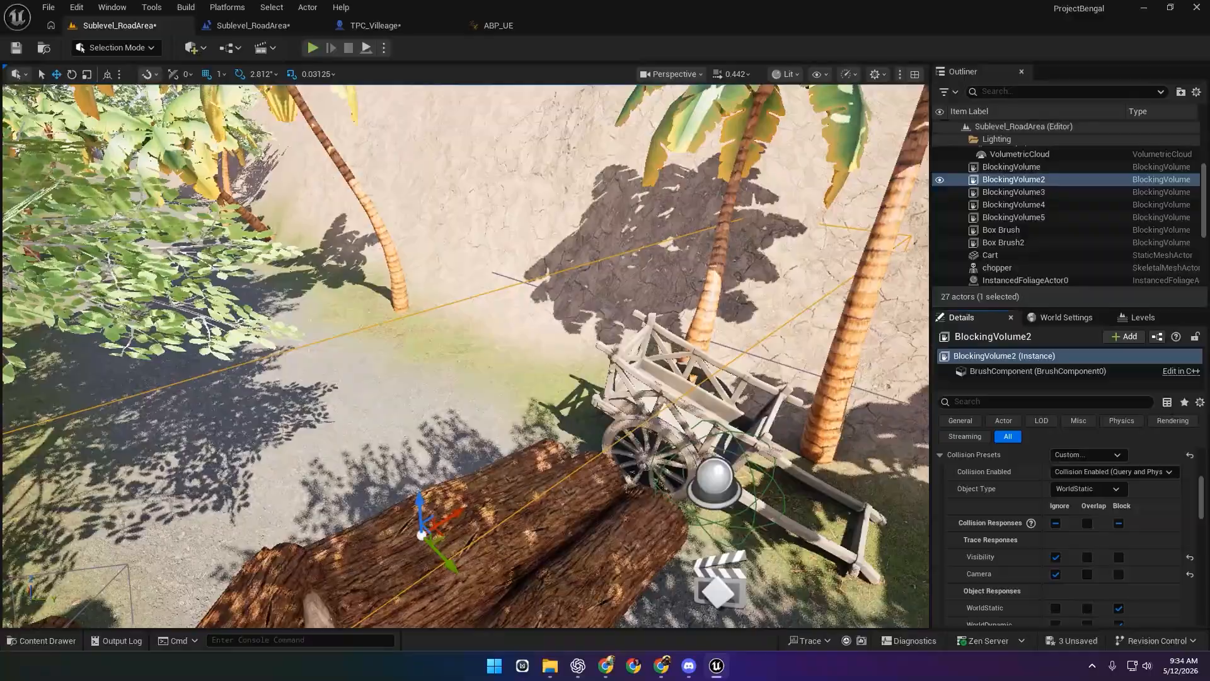
pyautogui.click(312, 48)
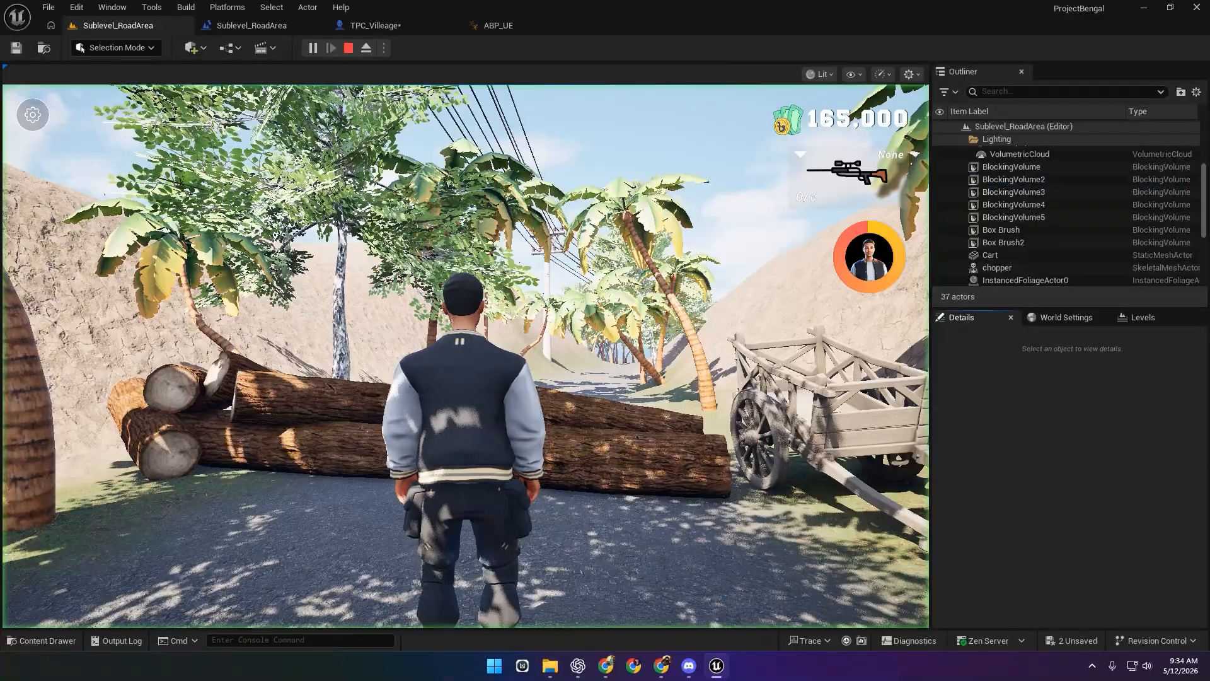
pyautogui.press('w')
pyautogui.press('w')
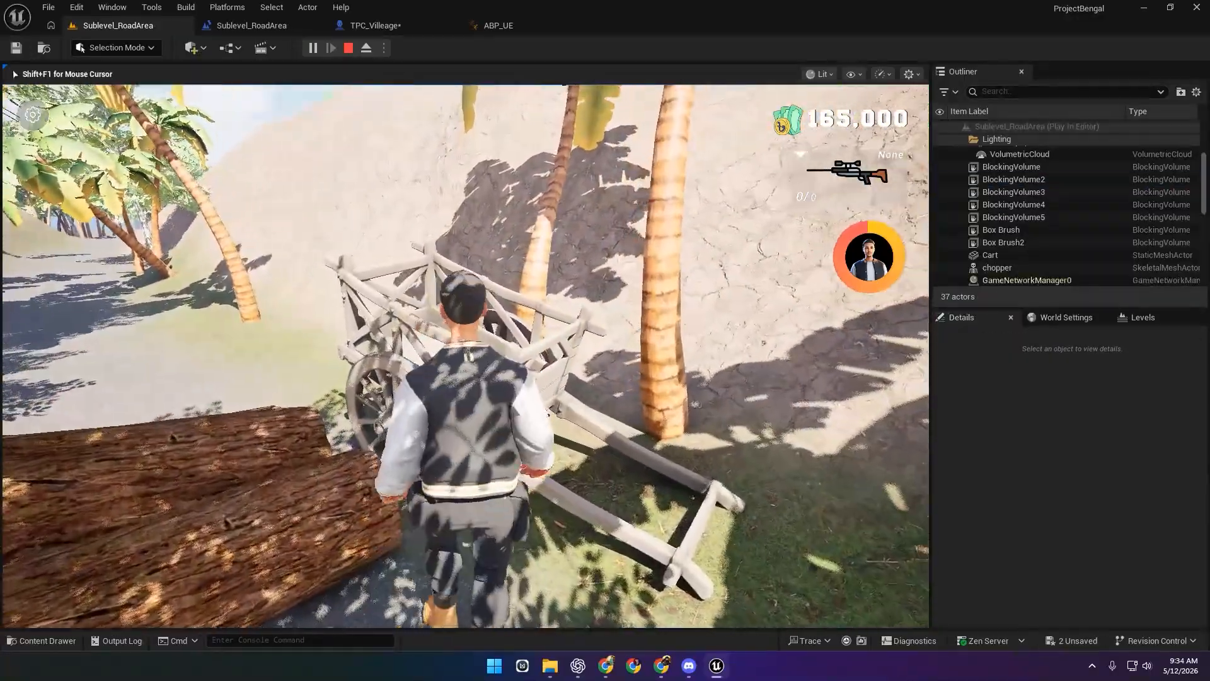
pyautogui.press('a')
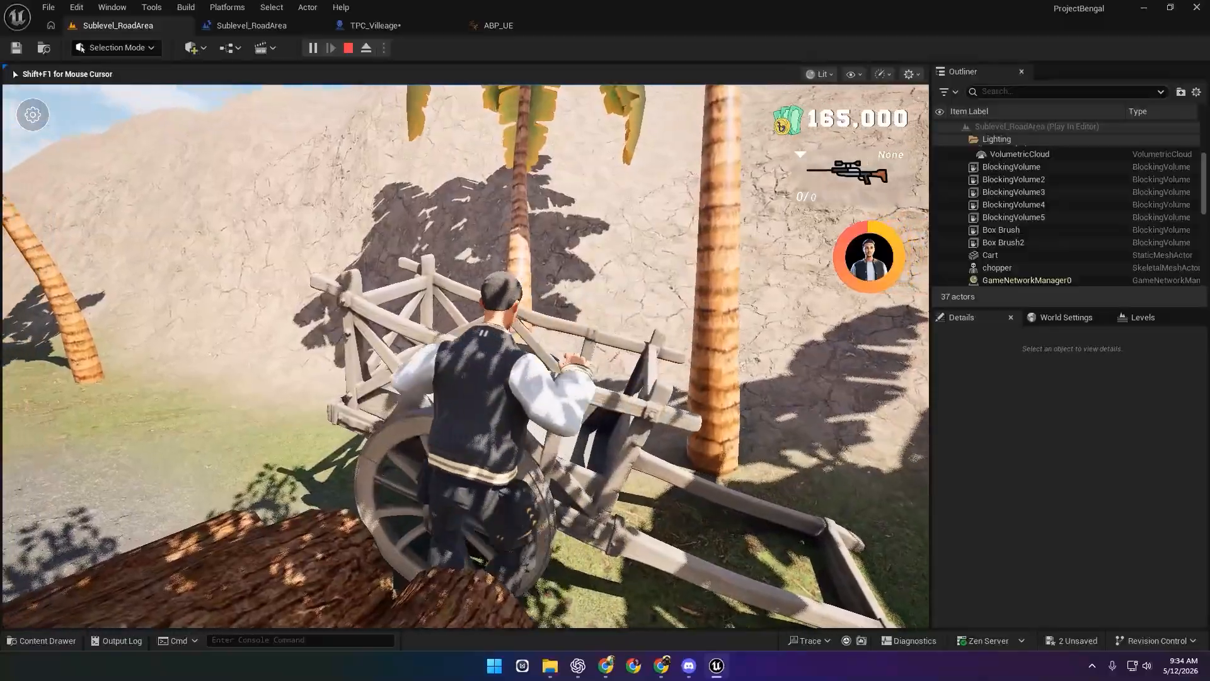
pyautogui.press('a')
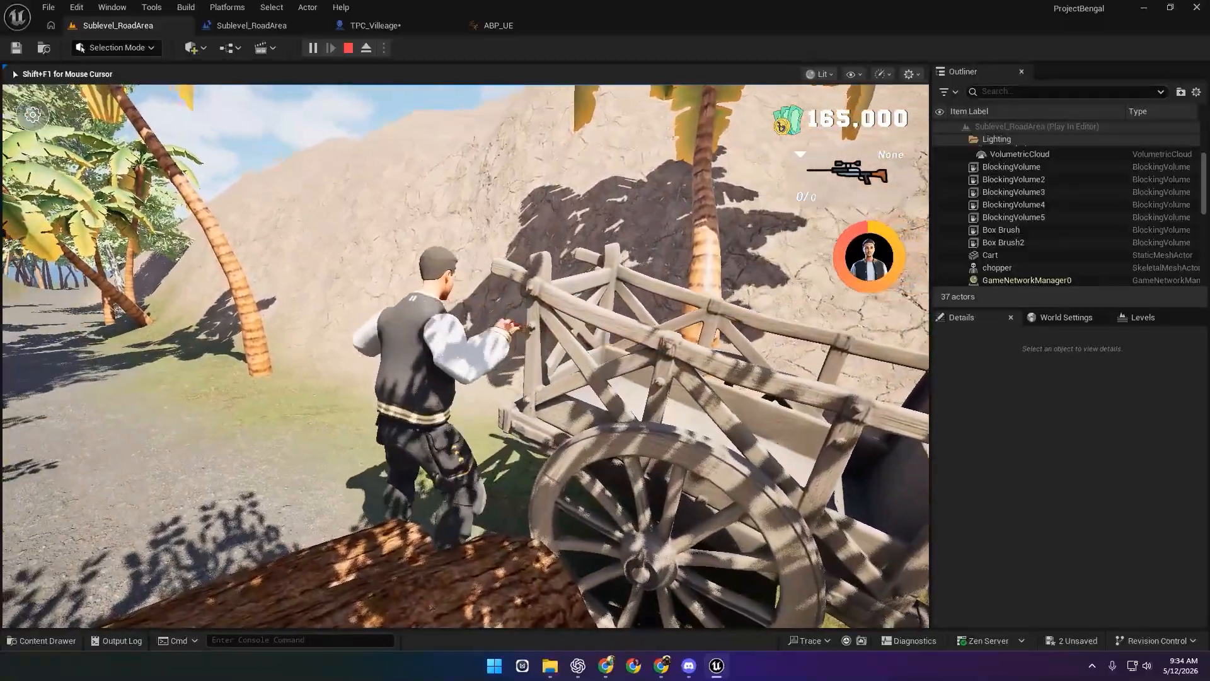
pyautogui.press('w')
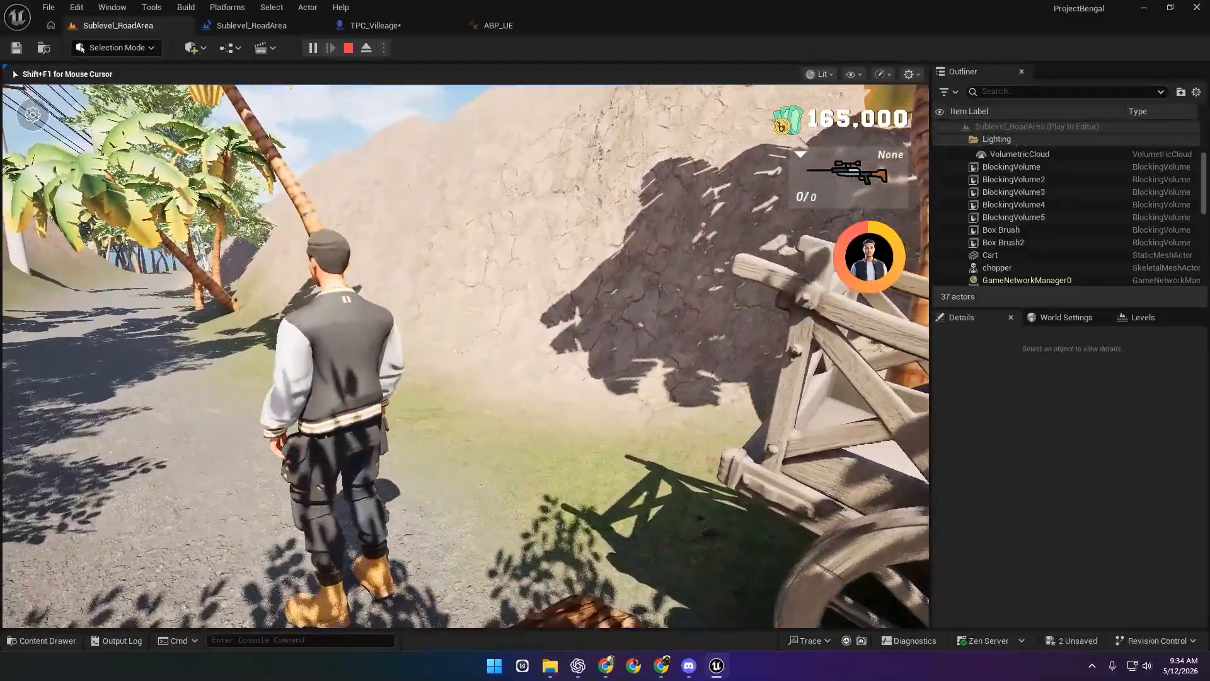